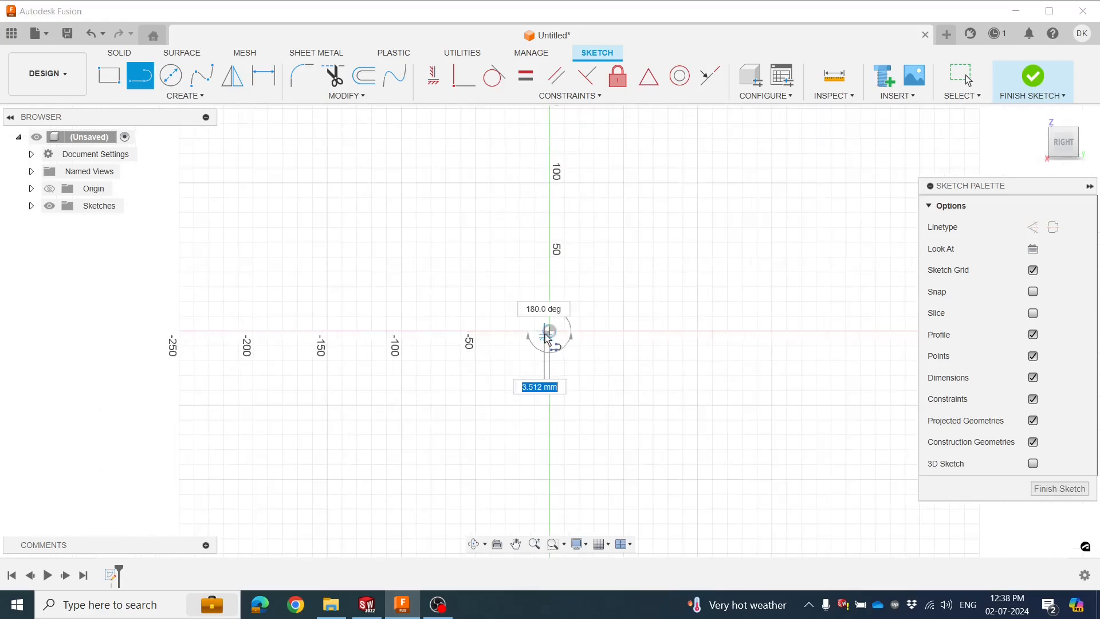
Draw a vertical line down from the origin, a horizontal line about 19 mm long, and a shallow recess beside it
{"action": "scroll", "coordinate": [440, 332], "scroll_direction": "up", "scroll_amount": 1}
{"action": "scroll", "coordinate": [401, 334], "scroll_direction": "up", "scroll_amount": 1}
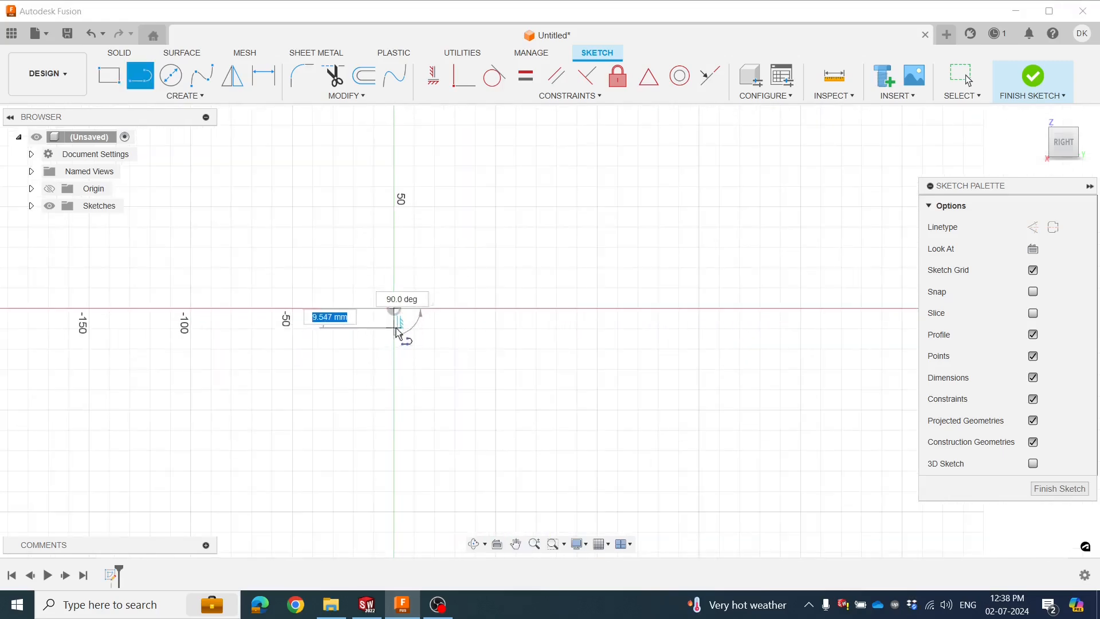
{"action": "left_click", "coordinate": [394, 370]}
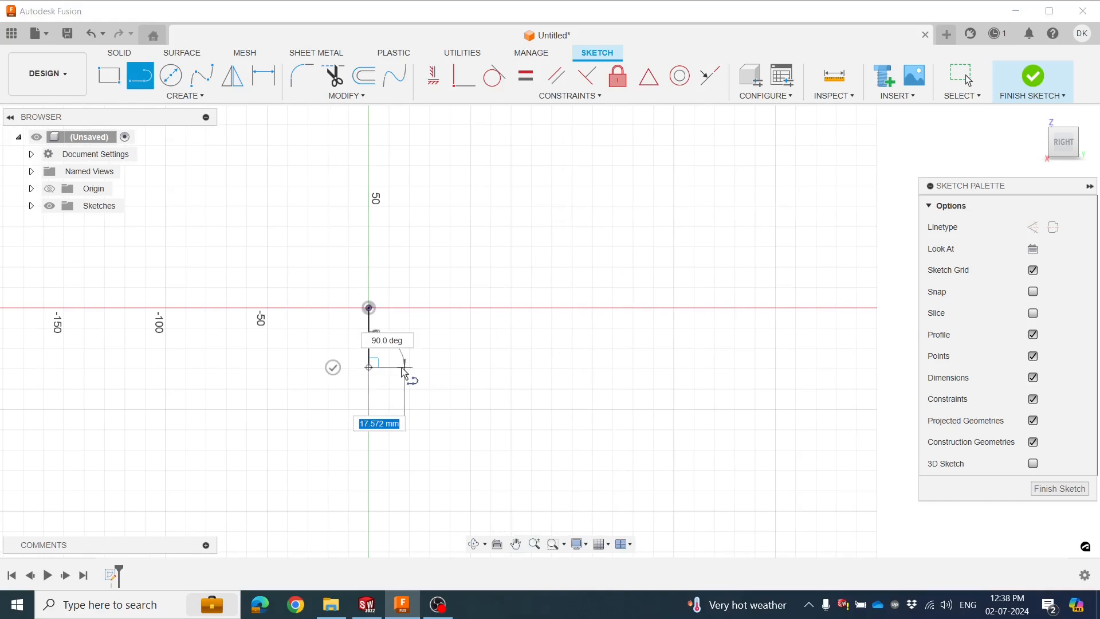
{"action": "scroll", "coordinate": [407, 367], "scroll_direction": "up", "scroll_amount": 1}
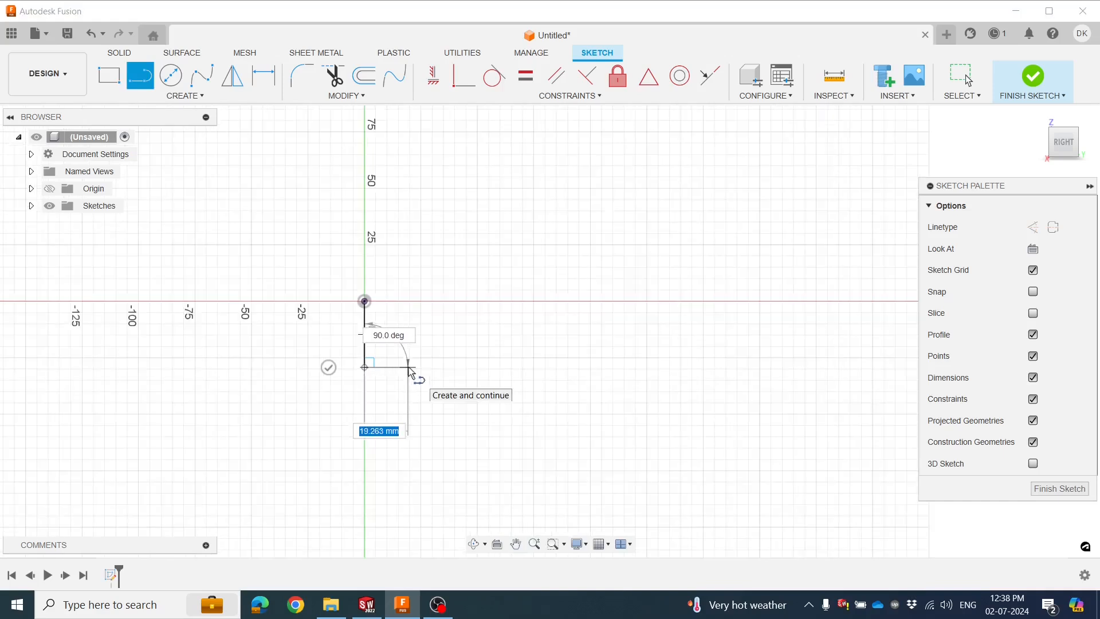
{"action": "left_click", "coordinate": [408, 366]}
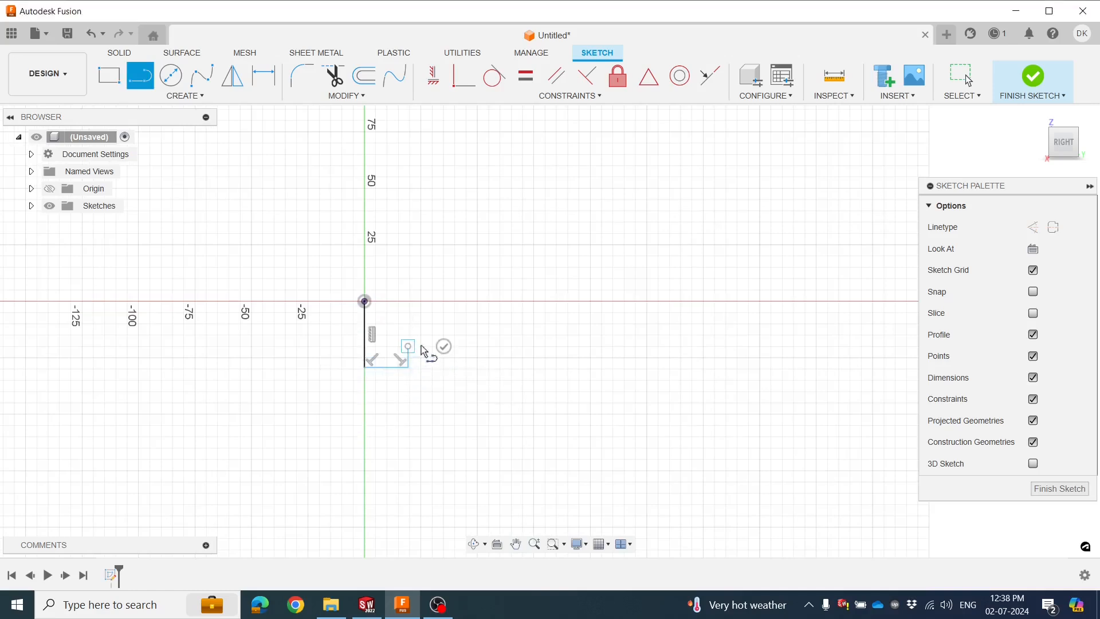
{"action": "left_click", "coordinate": [474, 348]}
{"action": "left_click", "coordinate": [475, 357]}
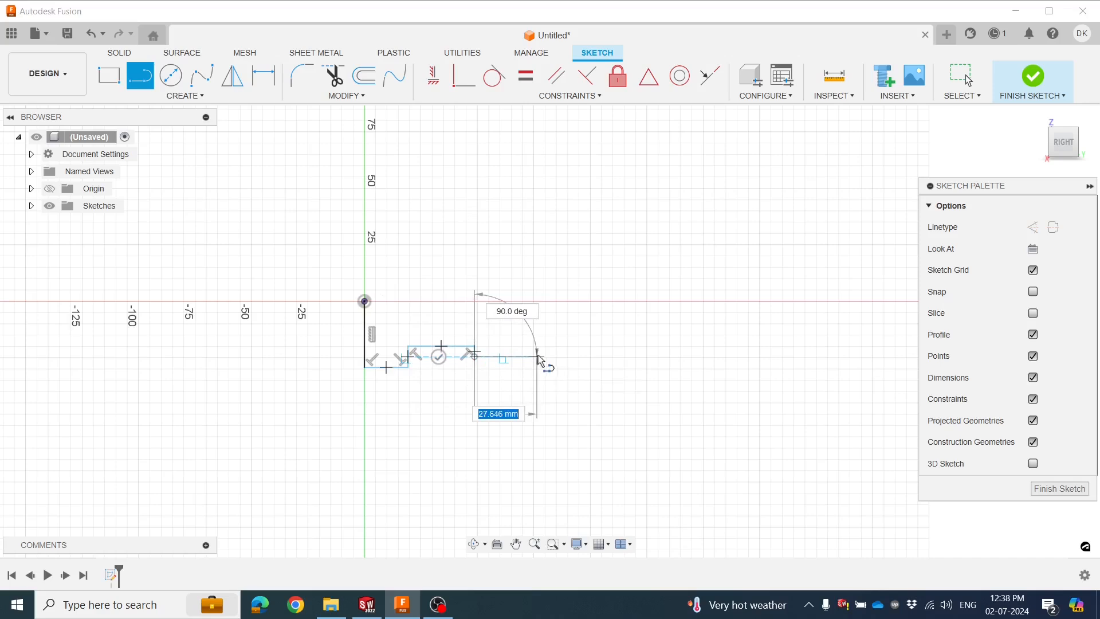
Continue the outline with a horizontal line, a narrow collar about 7 mm deep, a line about 34 mm long and an upward step about 7 mm high
{"action": "left_click", "coordinate": [557, 357]}
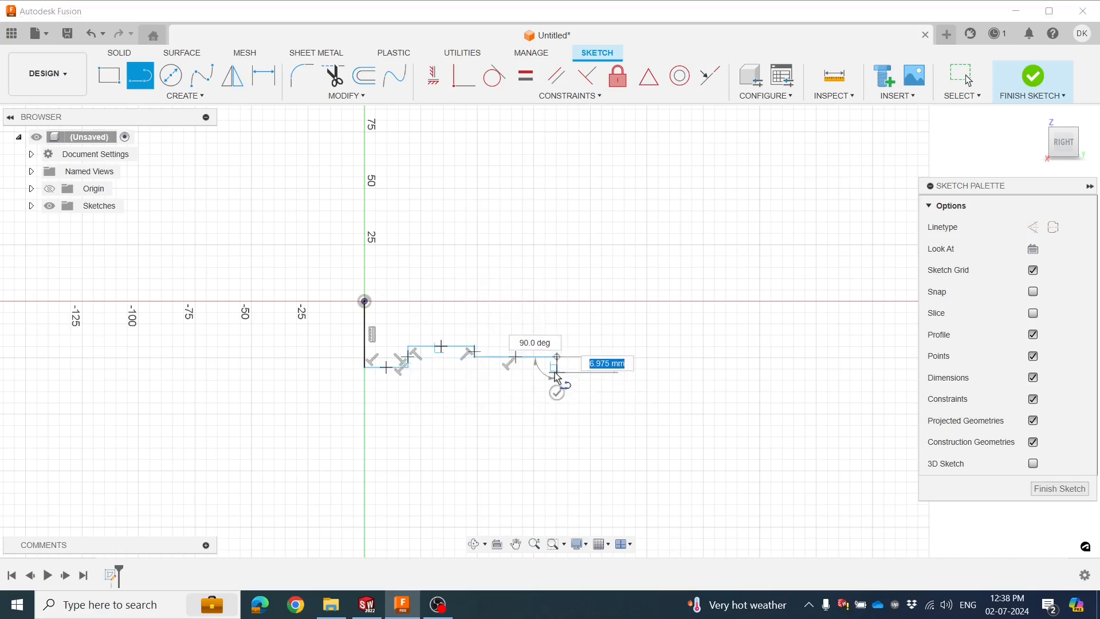
{"action": "left_click", "coordinate": [557, 373]}
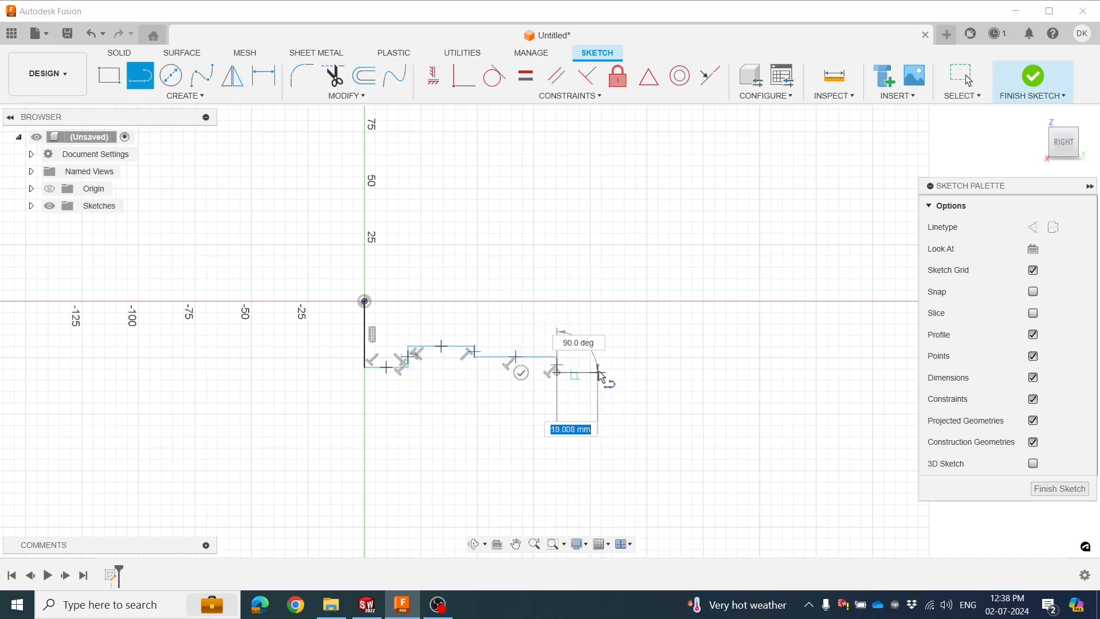
{"action": "left_click", "coordinate": [585, 373]}
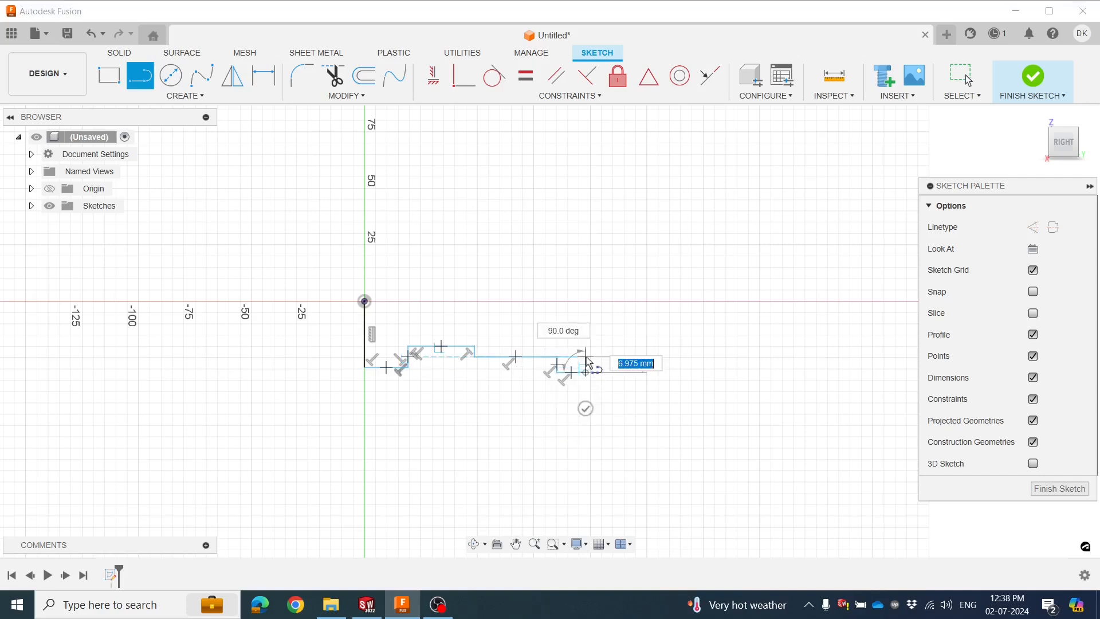
{"action": "left_click", "coordinate": [586, 357]}
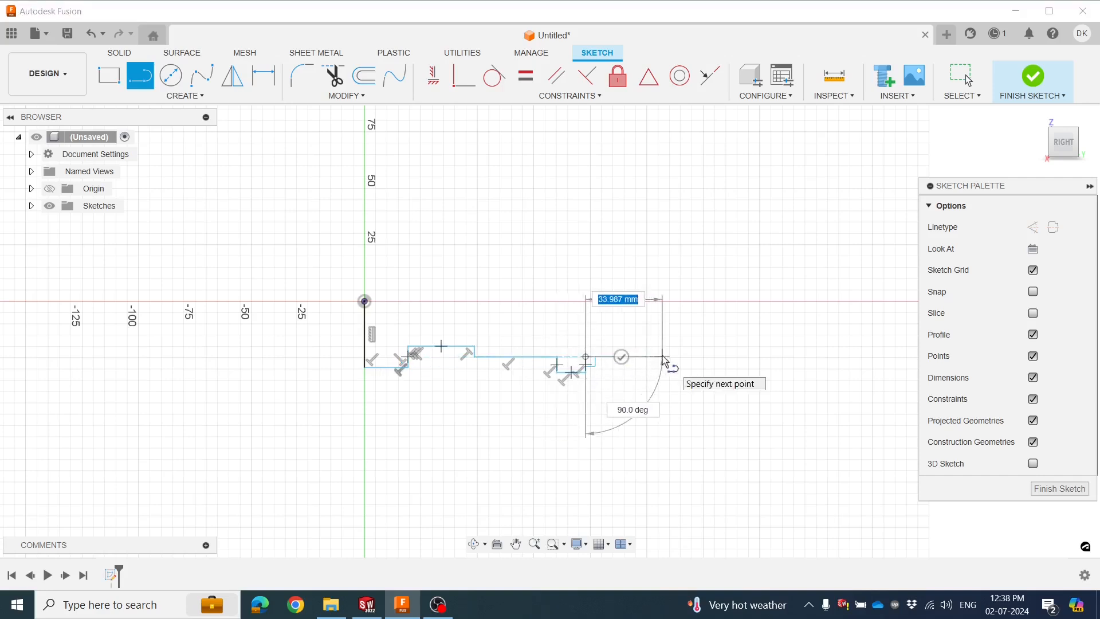
{"action": "left_click", "coordinate": [663, 357]}
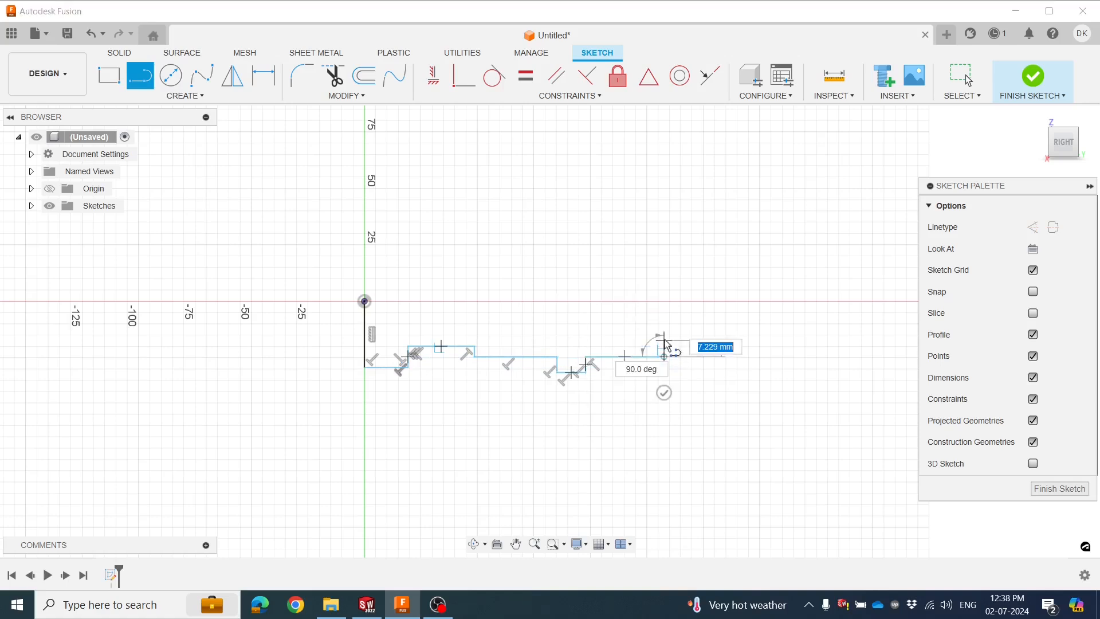
{"action": "left_click", "coordinate": [663, 340]}
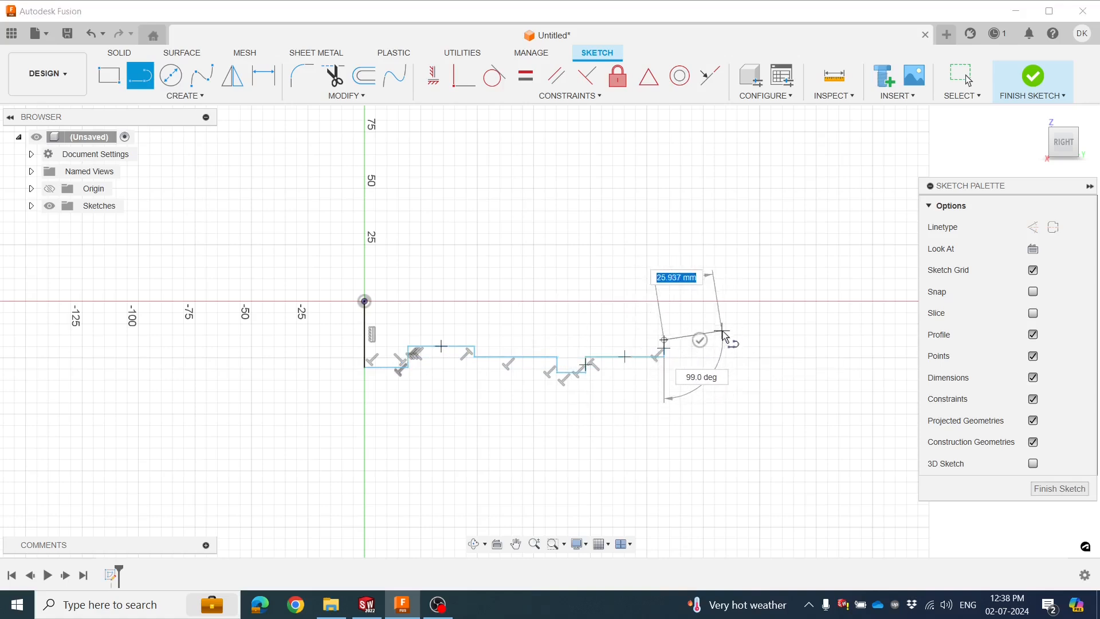
Add three more horizontal lines stepping up towards the axis, then close the profile with a final line back to the origin
{"action": "scroll", "coordinate": [724, 340], "scroll_direction": "up", "scroll_amount": 1}
{"action": "middle_click_drag", "start_coordinate": [724, 337], "coordinate": [632, 321]}
{"action": "scroll", "coordinate": [640, 321], "scroll_direction": "up", "scroll_amount": 1}
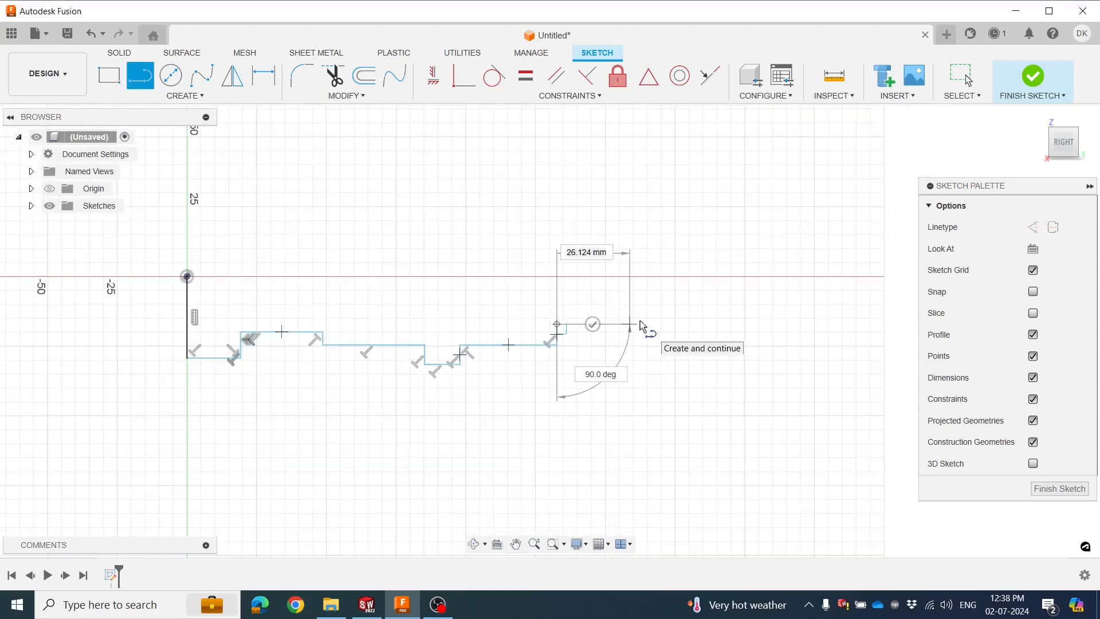
{"action": "left_click", "coordinate": [639, 325]}
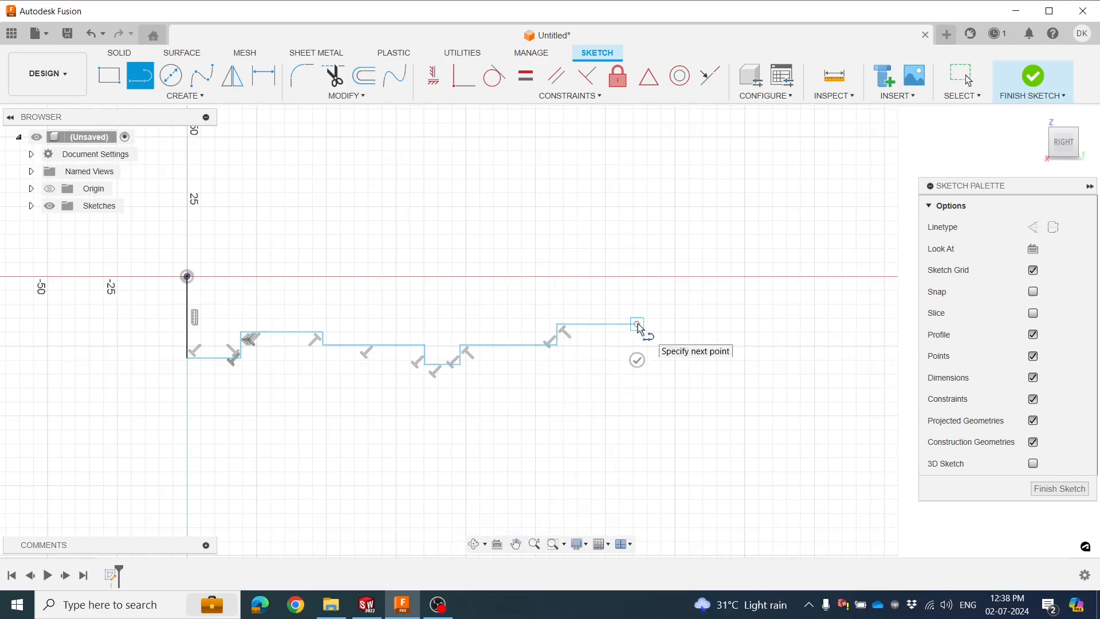
{"action": "left_click", "coordinate": [700, 314]}
{"action": "left_click", "coordinate": [700, 300]}
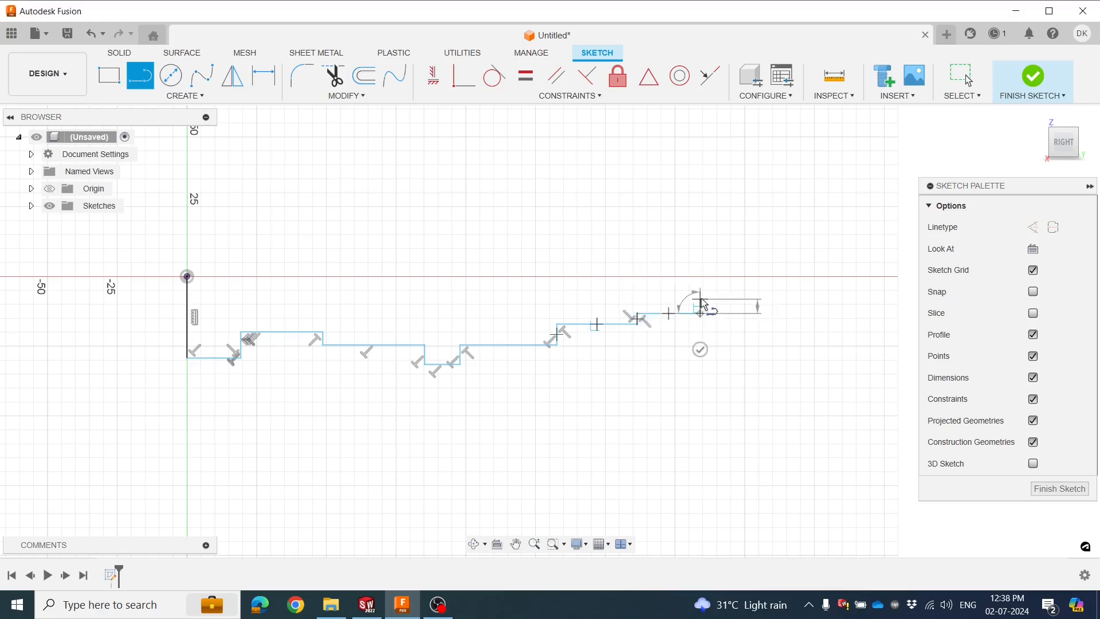
{"action": "left_click", "coordinate": [785, 299]}
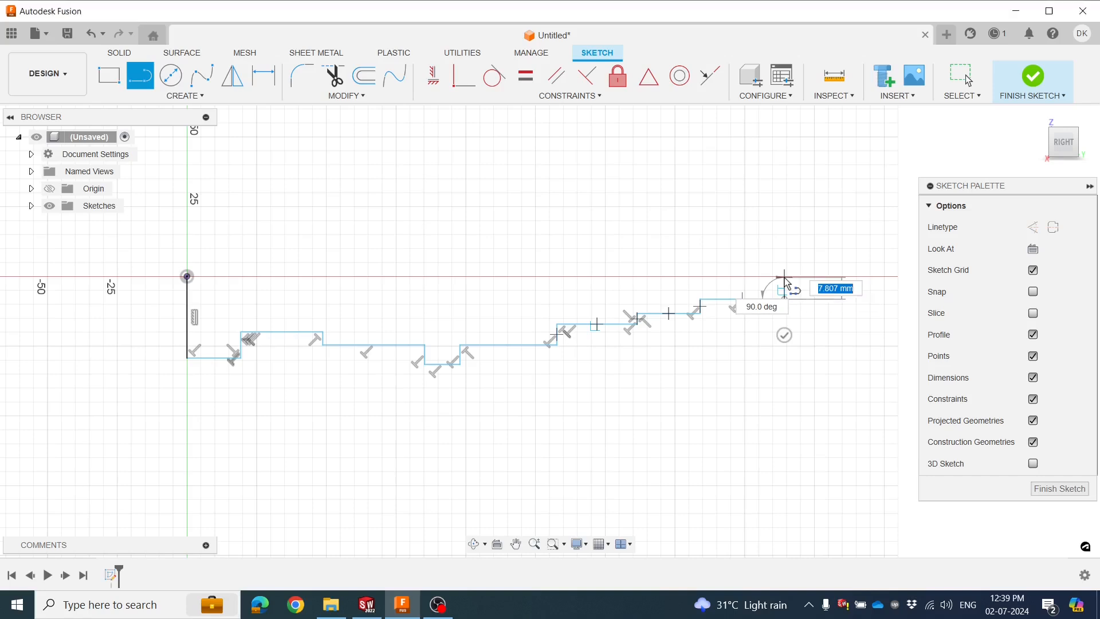
{"action": "left_click", "coordinate": [784, 277]}
{"action": "left_click", "coordinate": [187, 278]}
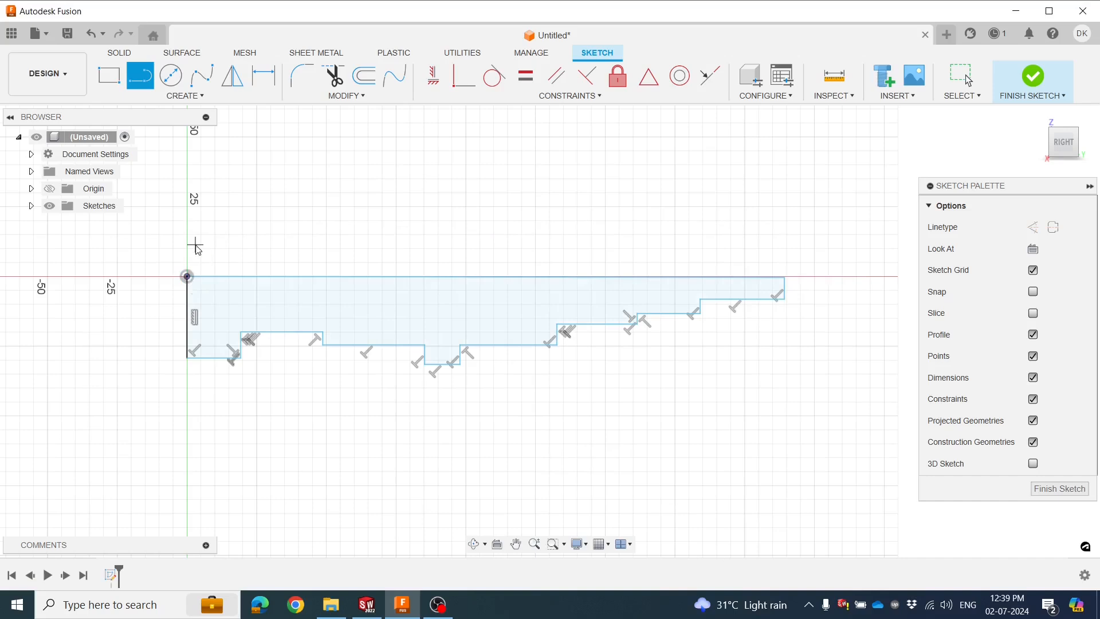
{"action": "key", "text": "Escape"}
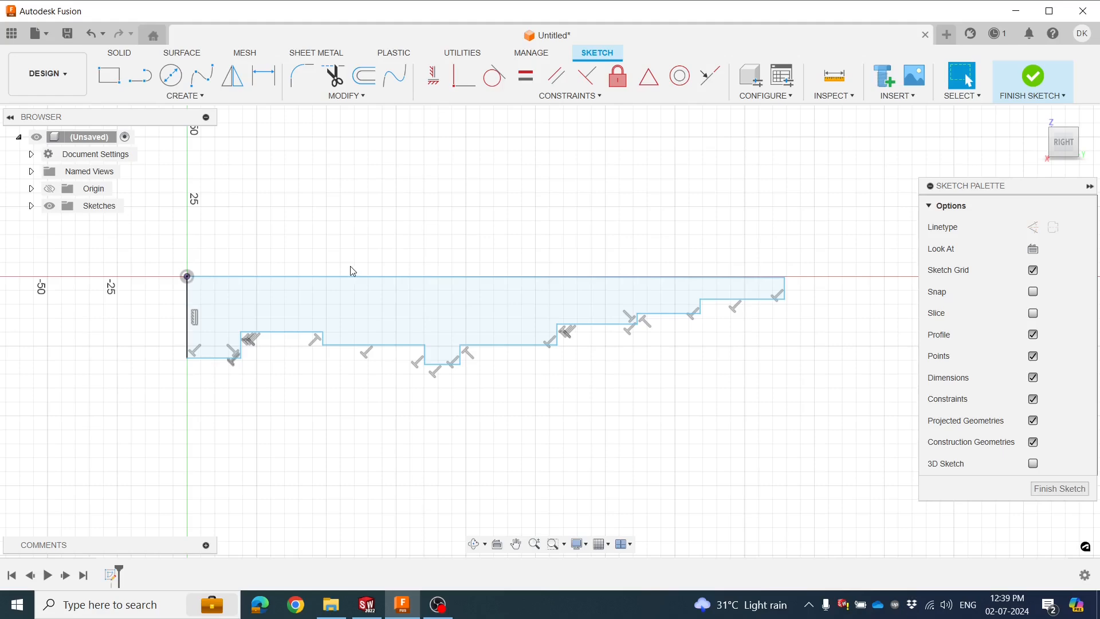
Dimension the horizontal segment nearest the origin as 17 mm
{"action": "scroll", "coordinate": [659, 393], "scroll_direction": "down", "scroll_amount": 3}
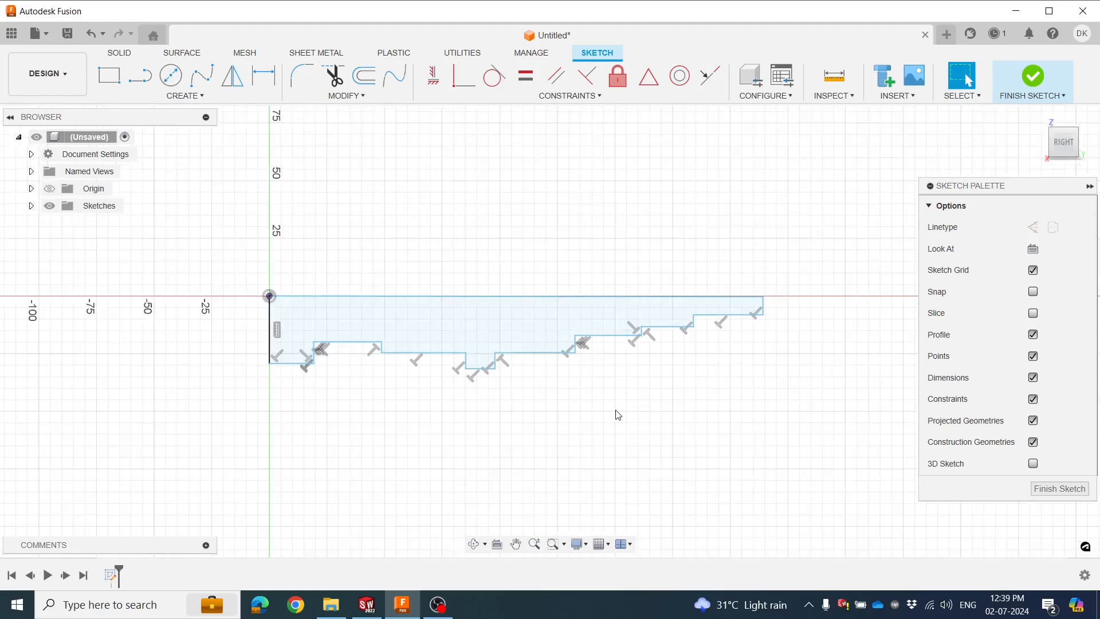
{"action": "mouse_move", "coordinate": [609, 413]}
{"action": "middle_mouse_down"}
{"action": "mouse_move", "coordinate": [587, 354]}
{"action": "mouse_move", "coordinate": [629, 411]}
{"action": "middle_mouse_up"}
{"action": "scroll", "coordinate": [502, 398], "scroll_direction": "up", "scroll_amount": 2}
{"action": "middle_click_drag", "start_coordinate": [520, 397], "coordinate": [518, 372]}
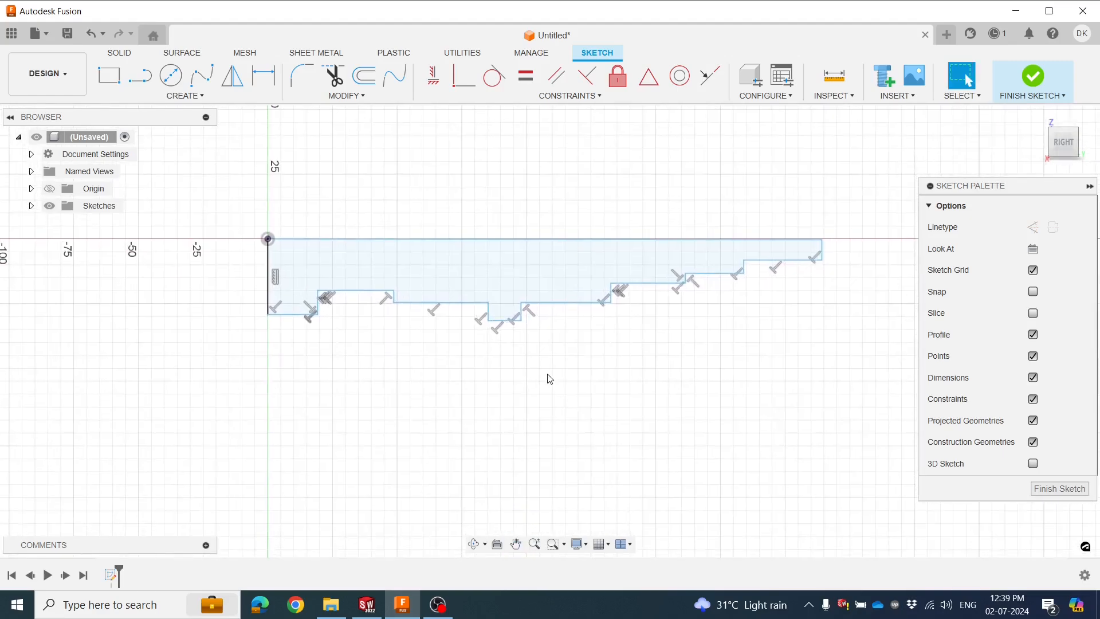
{"action": "scroll", "coordinate": [562, 378], "scroll_direction": "down", "scroll_amount": 1}
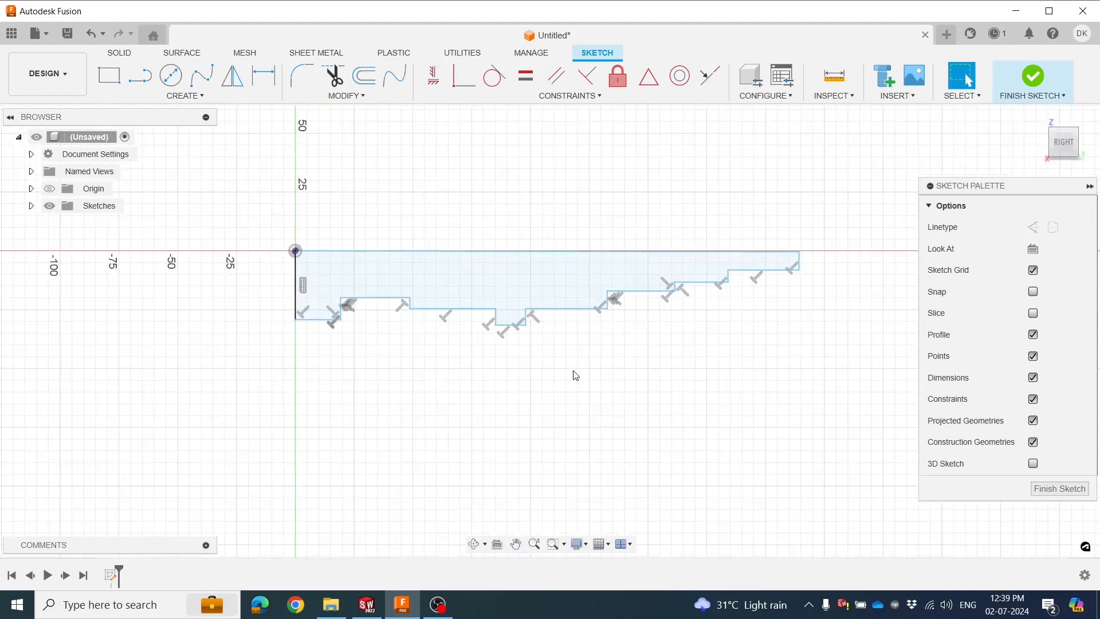
{"action": "left_click", "coordinate": [265, 78]}
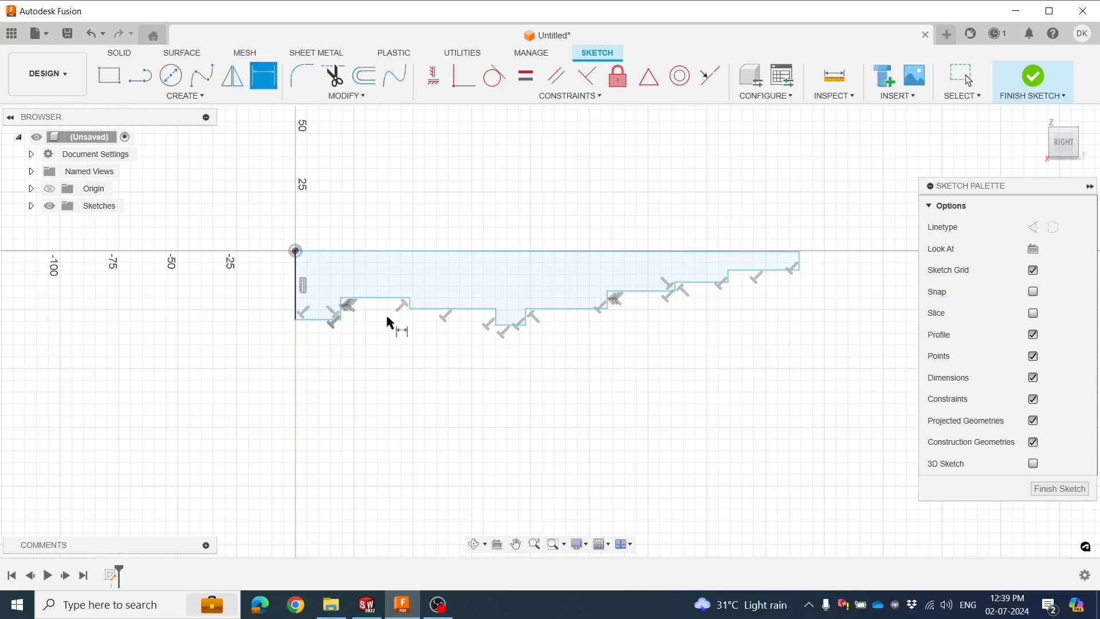
{"action": "scroll", "coordinate": [382, 361], "scroll_direction": "up", "scroll_amount": 1}
{"action": "left_click", "coordinate": [290, 298]}
{"action": "left_click", "coordinate": [292, 335]}
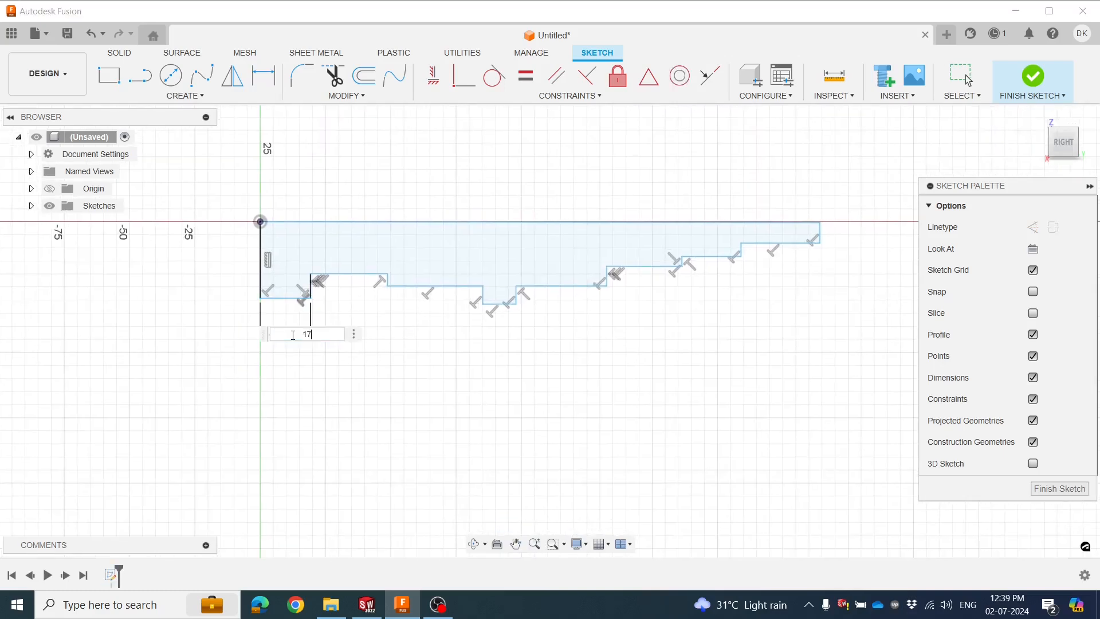
{"action": "type", "text": "17"}
{"action": "key", "text": "Return"}
Dimension the recessed second segment as 25 mm and the third segment before the collar as 58 mm
{"action": "left_click", "coordinate": [327, 281]}
{"action": "left_click", "coordinate": [342, 319]}
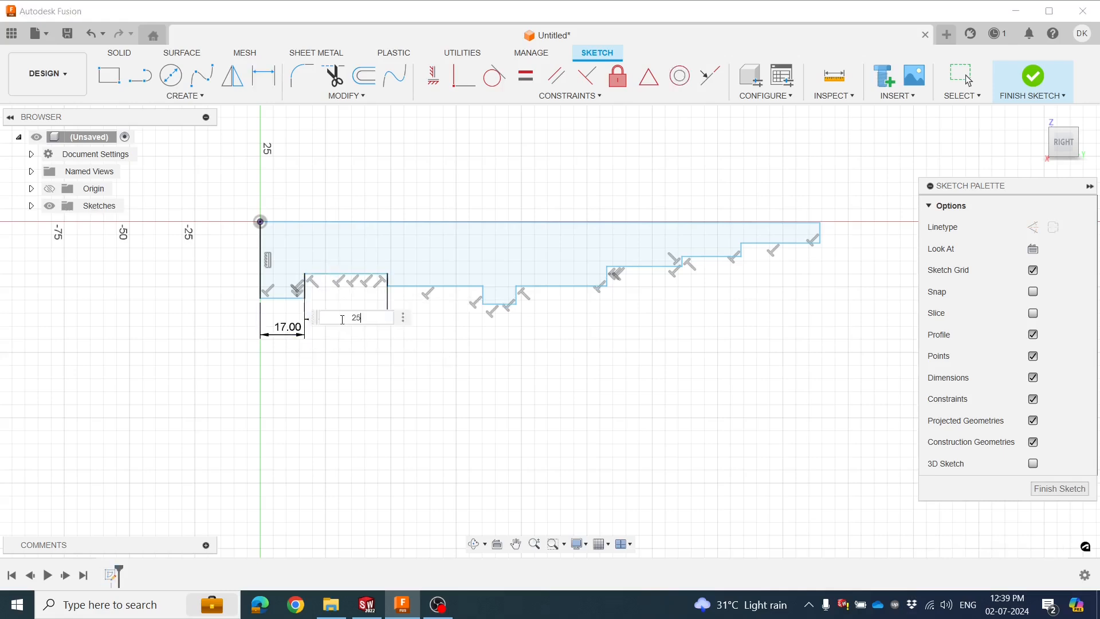
{"action": "type", "text": "25"}
{"action": "key", "text": "Return"}
{"action": "left_click", "coordinate": [430, 285]}
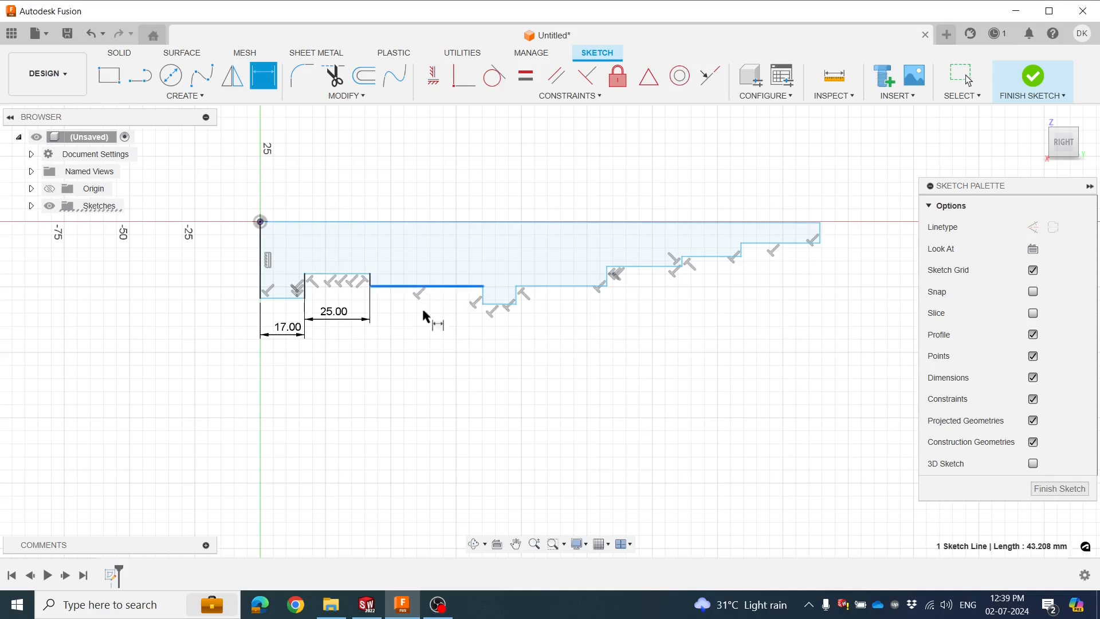
{"action": "left_click", "coordinate": [421, 339]}
{"action": "key", "text": "Return"}
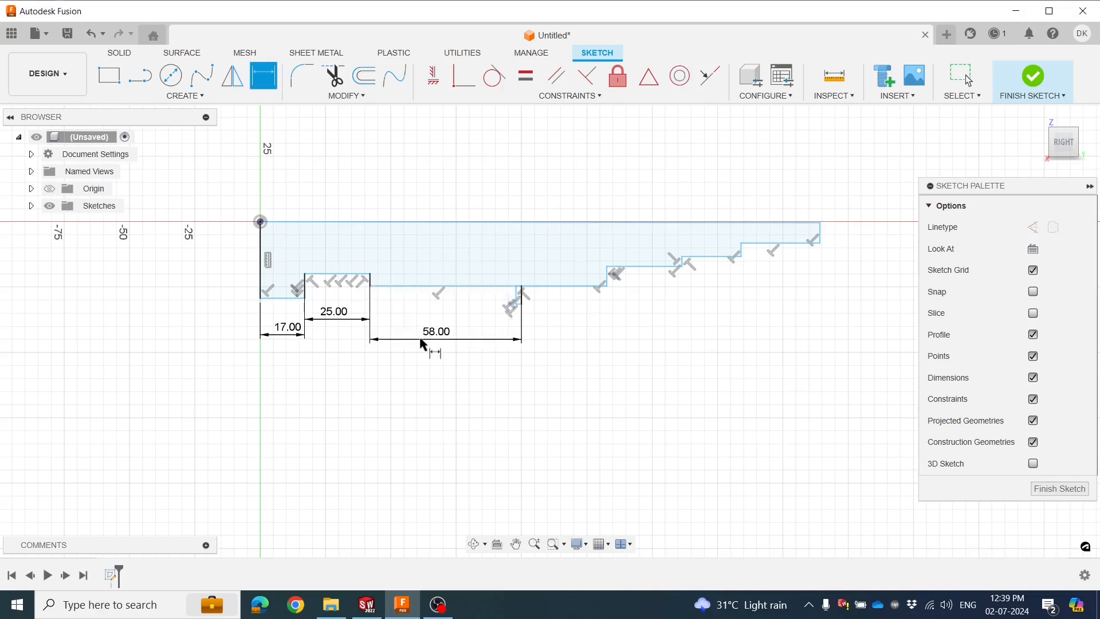
Move the narrow collar's inverted edge to the far side of the 58 mm segment's end
{"action": "scroll", "coordinate": [542, 305], "scroll_direction": "up", "scroll_amount": 1}
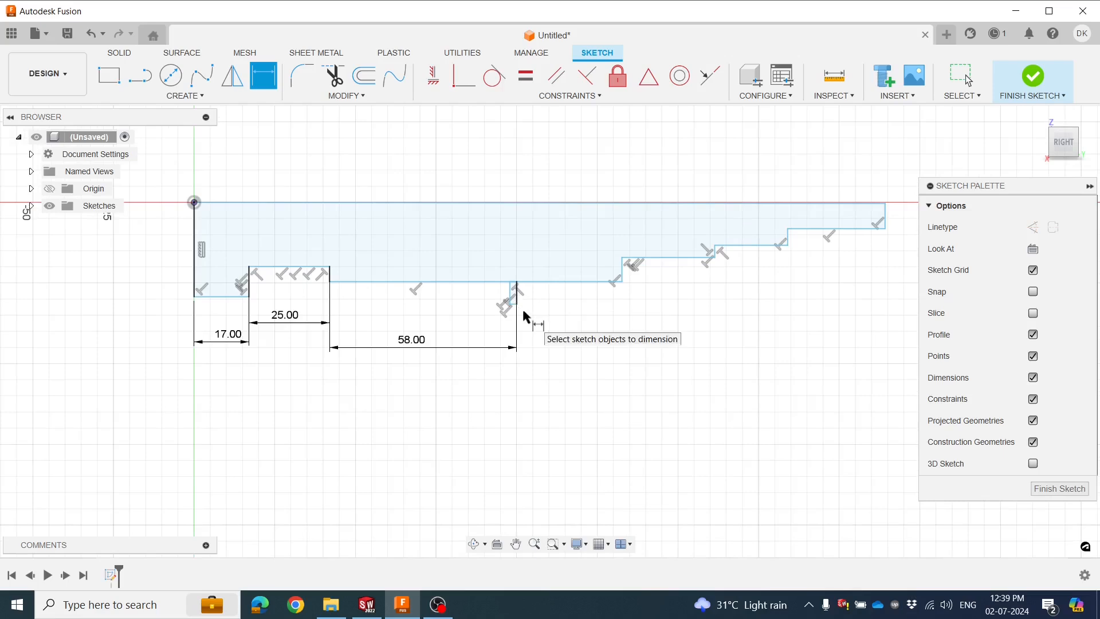
{"action": "key", "text": "Escape"}
{"action": "left_click", "coordinate": [509, 284]}
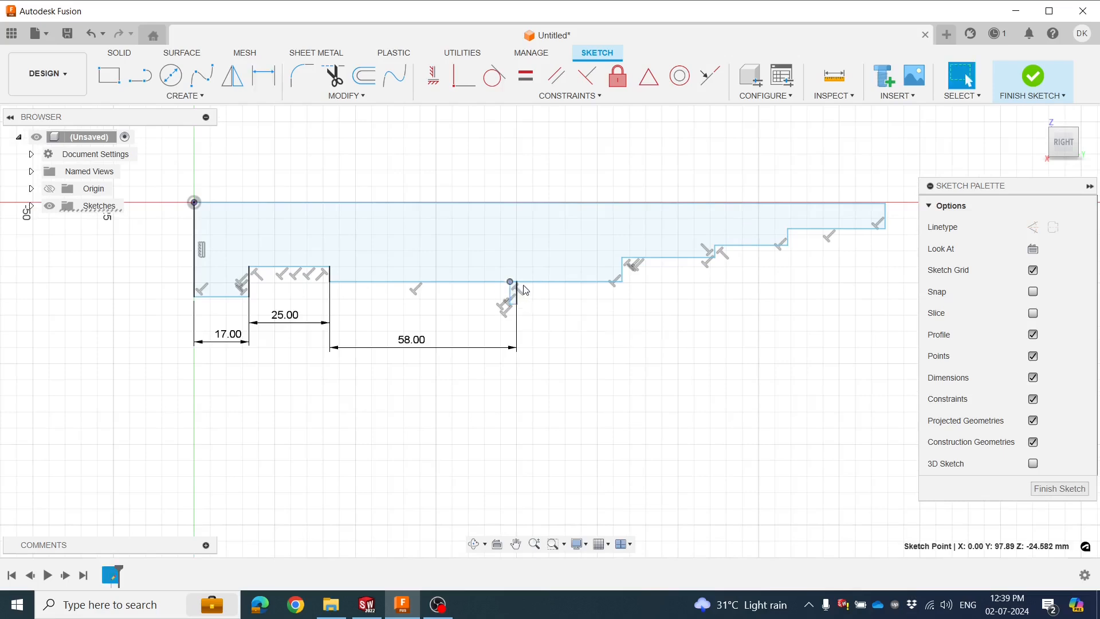
{"action": "scroll", "coordinate": [535, 303], "scroll_direction": "up", "scroll_amount": 1}
{"action": "left_click", "coordinate": [510, 304]}
{"action": "left_click_drag", "start_coordinate": [531, 306], "coordinate": [537, 305]}
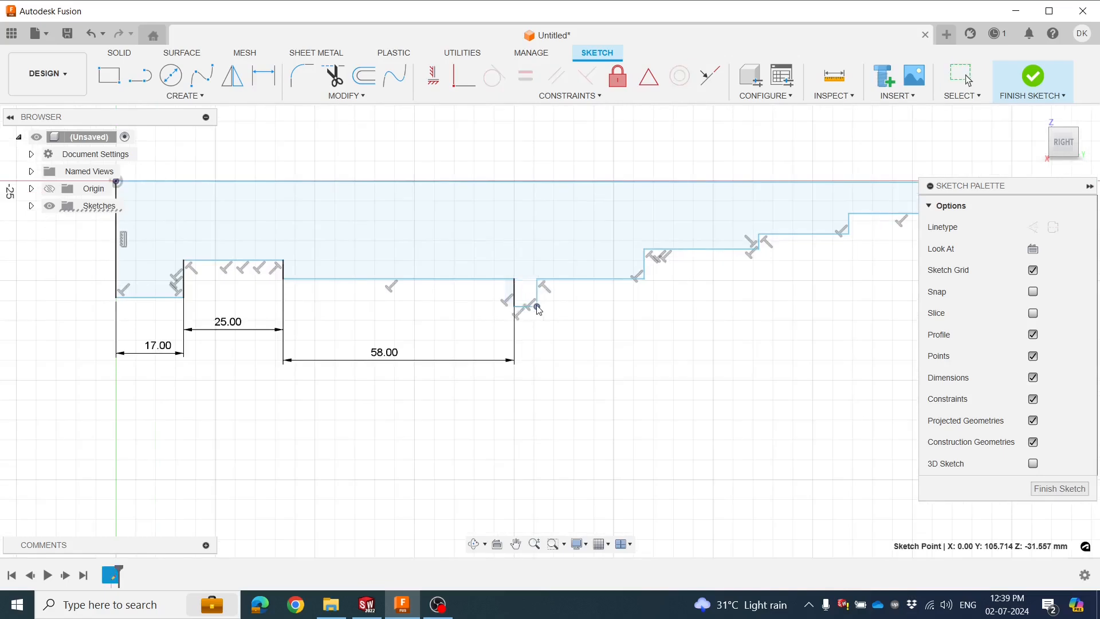
{"action": "left_click", "coordinate": [555, 361]}
Dimension the narrow collar's width as 5 mm and the segment right after it as 22 mm
{"action": "left_click", "coordinate": [257, 78]}
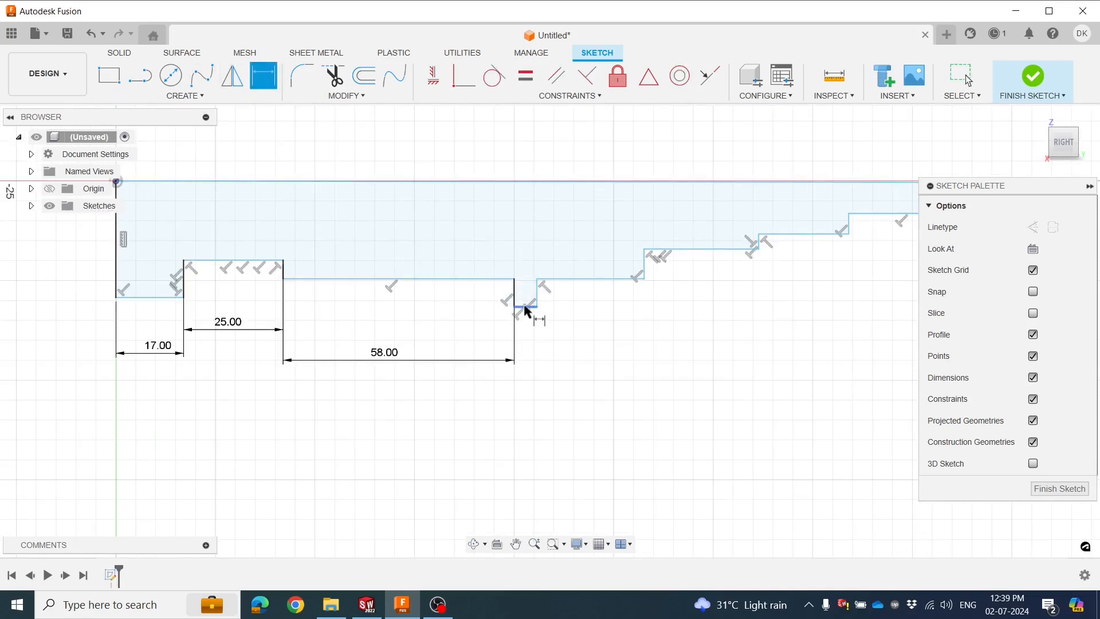
{"action": "left_click", "coordinate": [530, 346]}
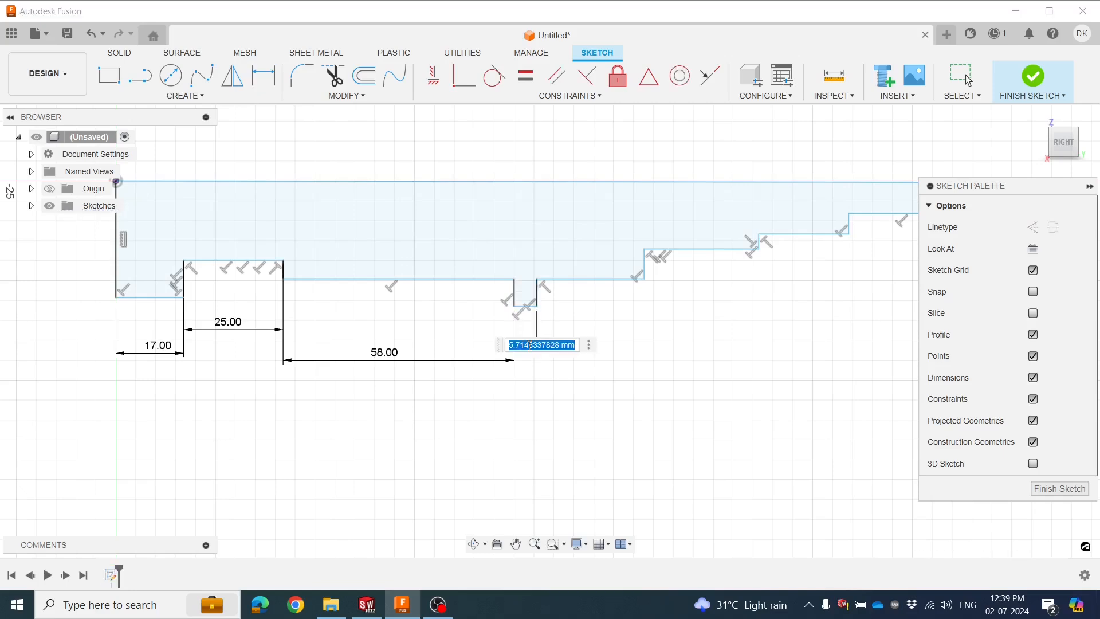
{"action": "key", "text": "Return"}
{"action": "left_click", "coordinate": [592, 280]}
{"action": "left_click", "coordinate": [581, 330]}
{"action": "type", "text": "22"}
{"action": "key", "text": "Return"}
Dimension each of the two segments following the 22 mm one as 18 mm
{"action": "left_click", "coordinate": [657, 253]}
{"action": "left_click", "coordinate": [671, 319]}
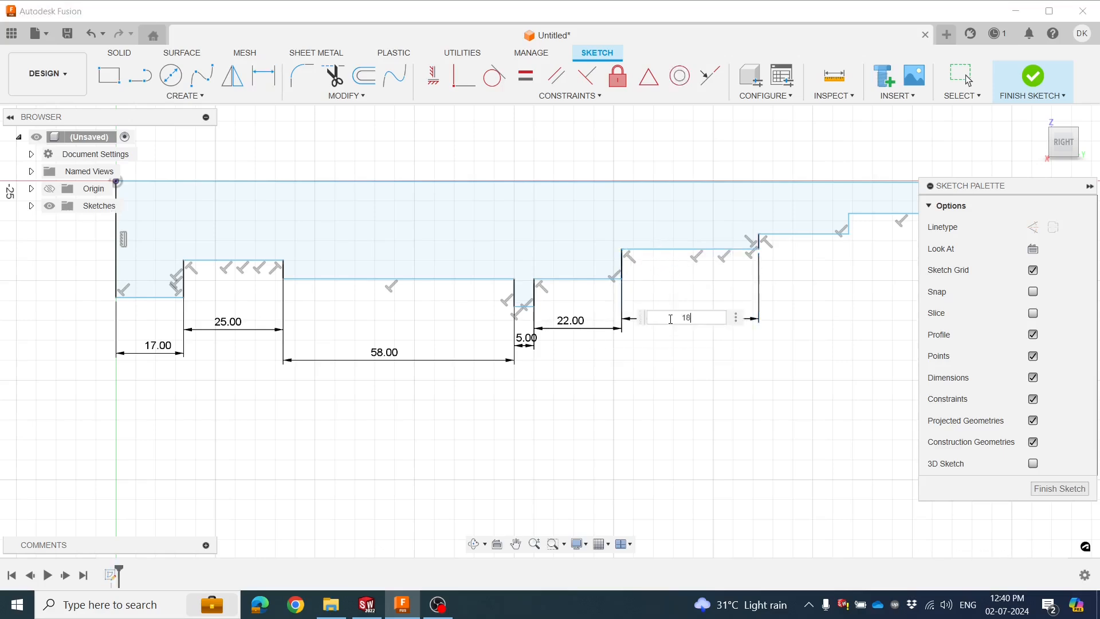
{"action": "type", "text": "18"}
{"action": "key", "text": "Return"}
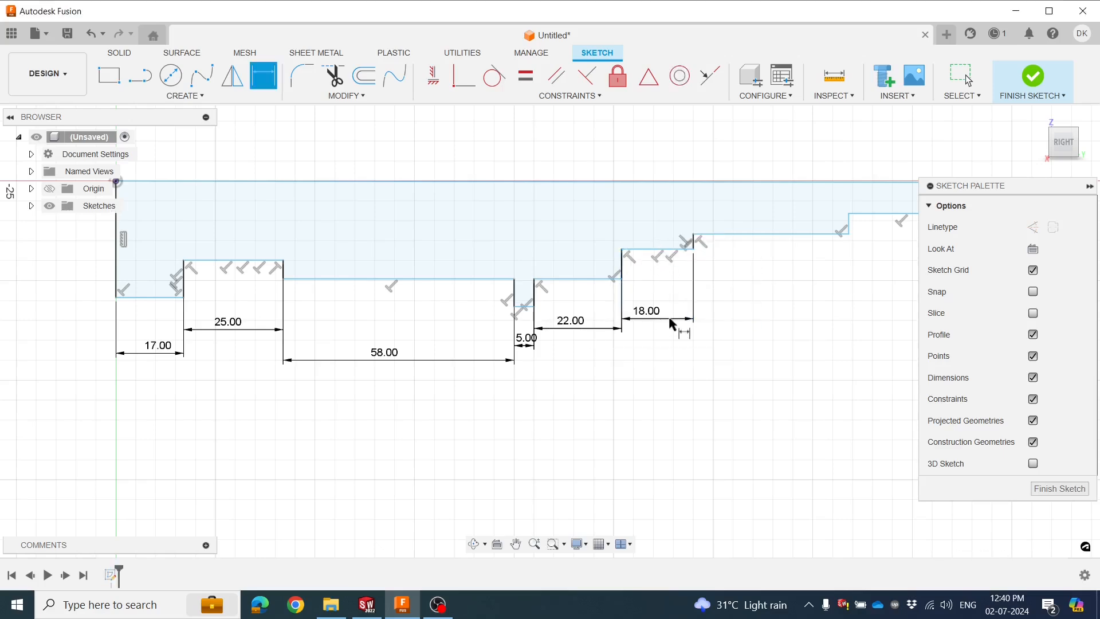
{"action": "left_click", "coordinate": [757, 235]}
{"action": "left_click", "coordinate": [751, 289]}
{"action": "type", "text": "18"}
{"action": "key", "text": "Return"}
Dimension the last horizontal segment at the thin end of the profile as 62 mm
{"action": "left_click", "coordinate": [805, 216]}
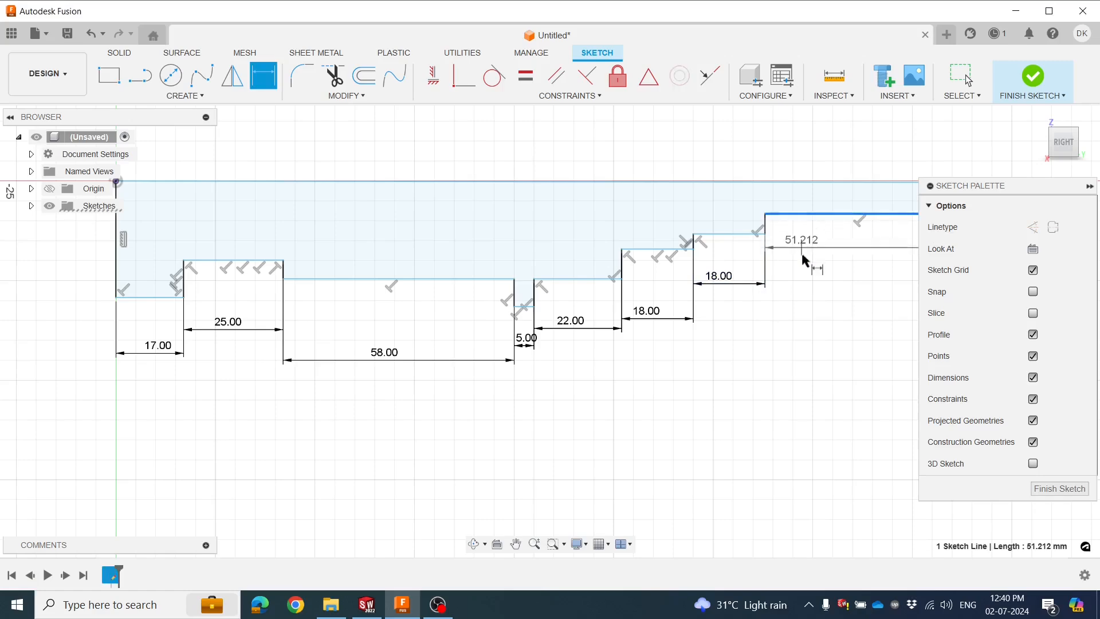
{"action": "left_click", "coordinate": [811, 262]}
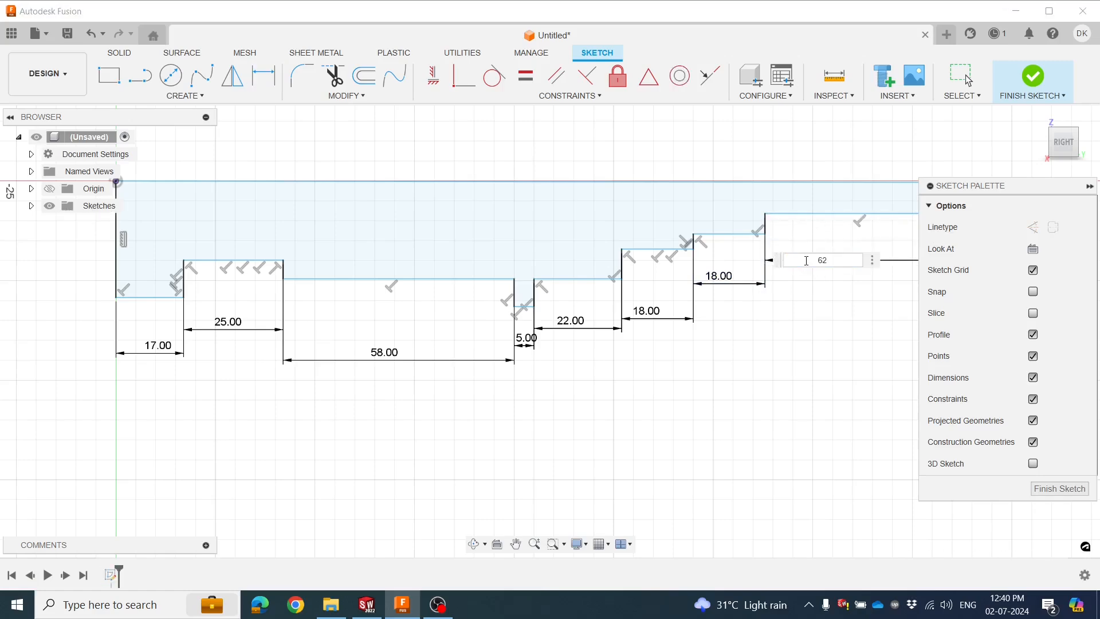
{"action": "type", "text": "62"}
{"action": "key", "text": "Return"}
{"action": "scroll", "coordinate": [794, 287], "scroll_direction": "down", "scroll_amount": 2}
{"action": "middle_click_drag", "start_coordinate": [757, 357], "coordinate": [561, 350]}
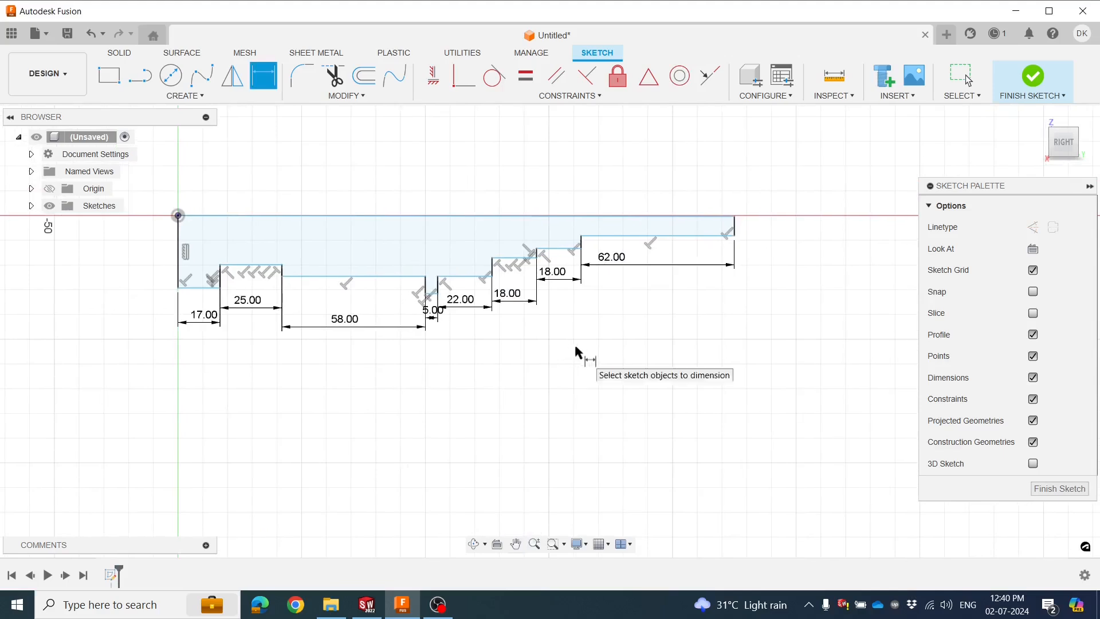
Dimension the 17 mm segment's distance from the long axis line as 25 mm
{"action": "key", "text": "Escape"}
{"action": "scroll", "coordinate": [526, 383], "scroll_direction": "up", "scroll_amount": 1}
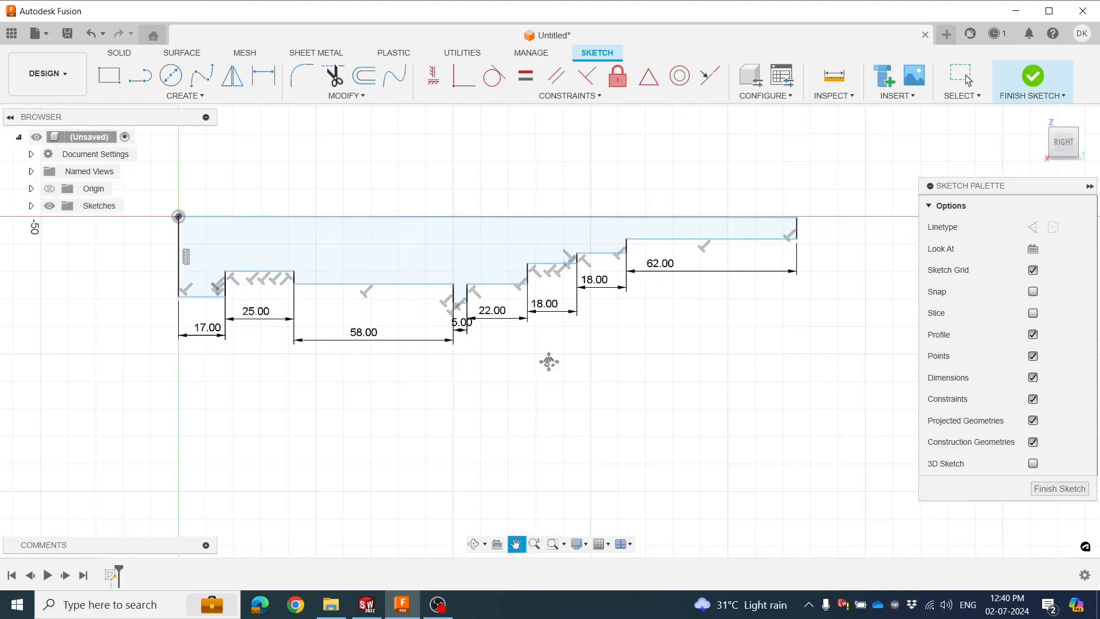
{"action": "middle_click_drag", "start_coordinate": [548, 362], "coordinate": [548, 392]}
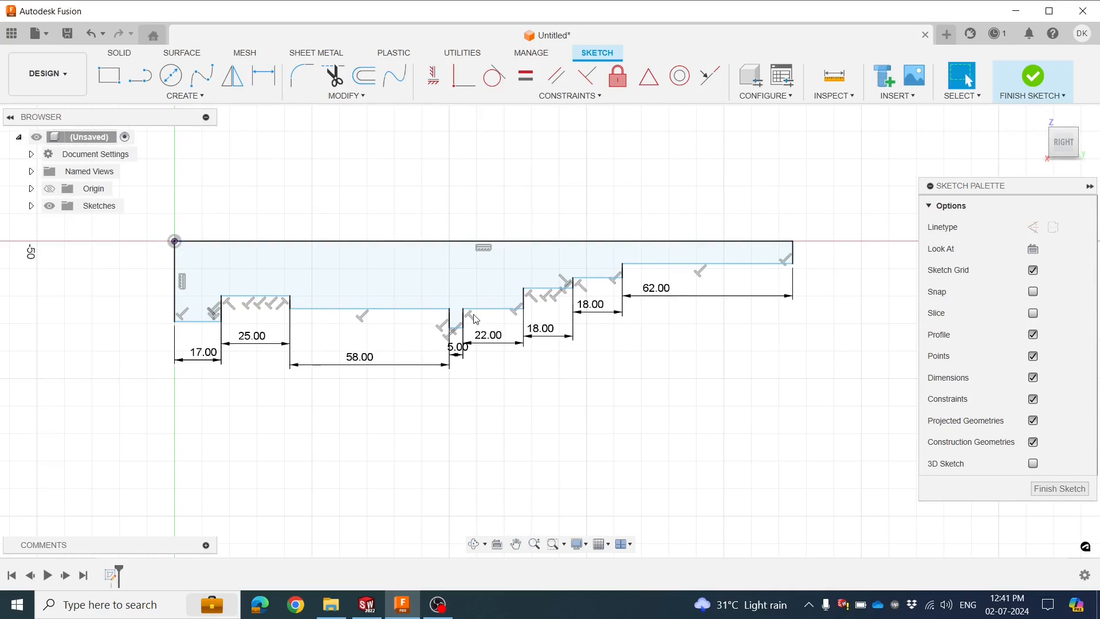
{"action": "left_click", "coordinate": [271, 79]}
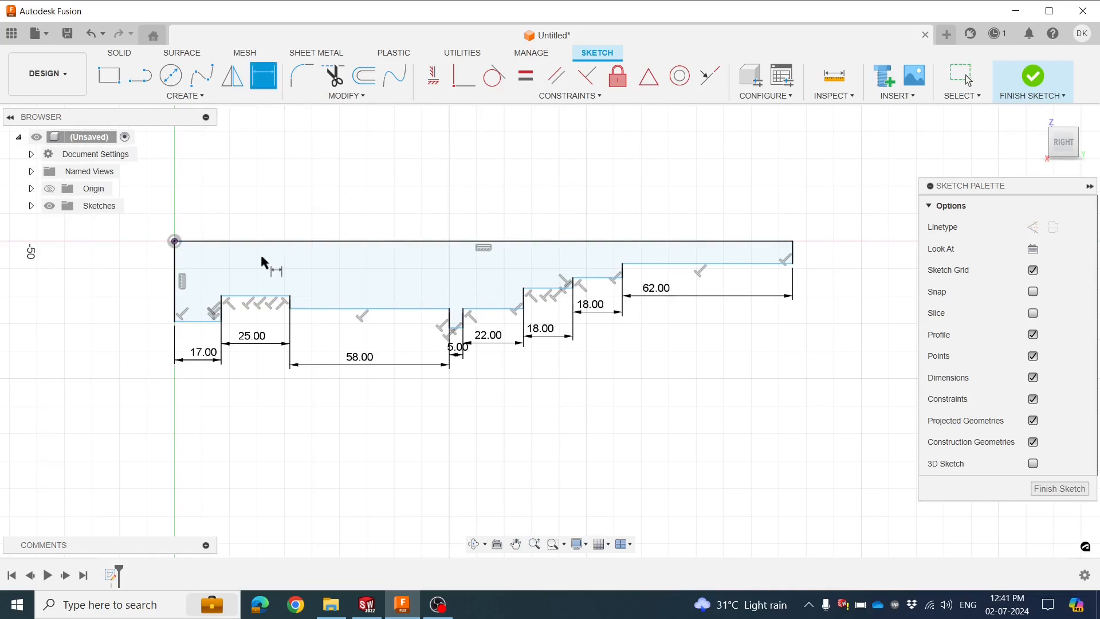
{"action": "left_click", "coordinate": [199, 321]}
{"action": "left_click", "coordinate": [179, 244]}
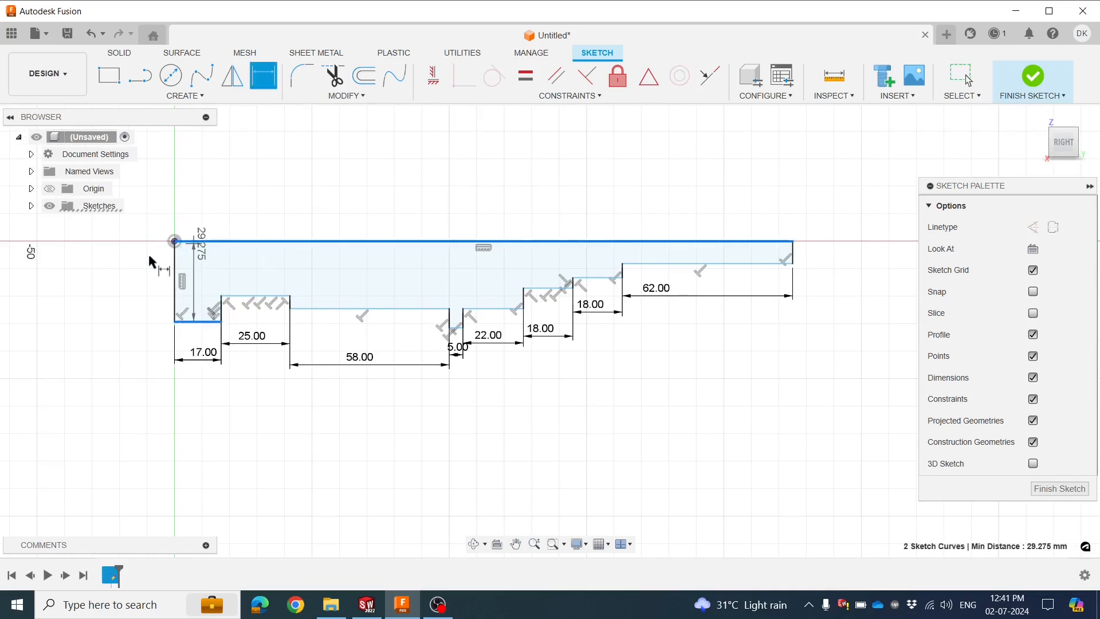
{"action": "left_click", "coordinate": [211, 204]}
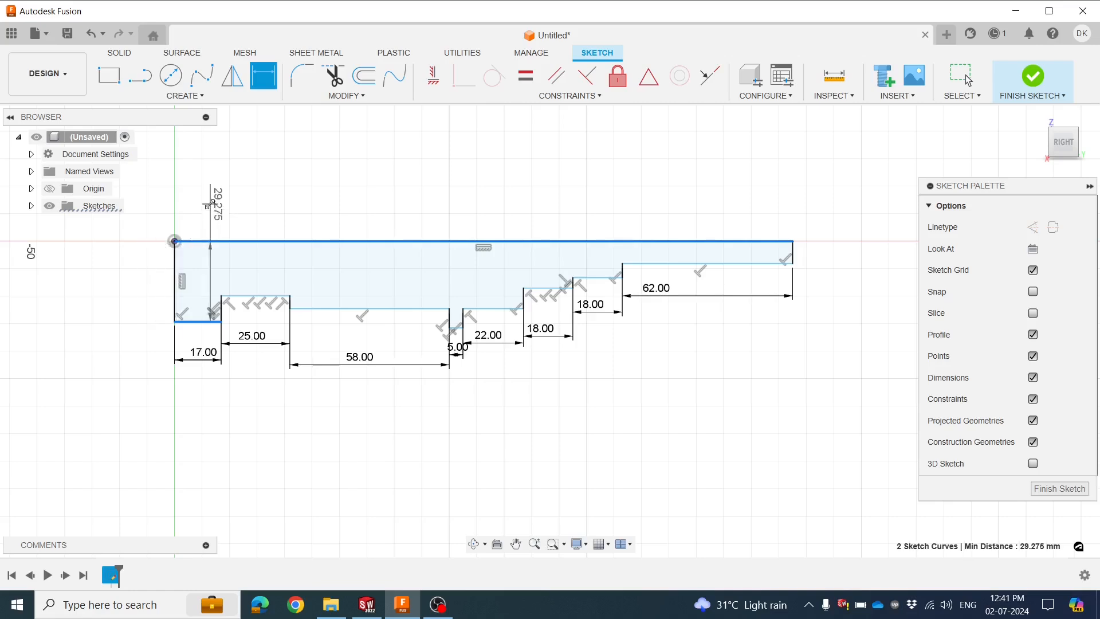
{"action": "left_click", "coordinate": [211, 204]}
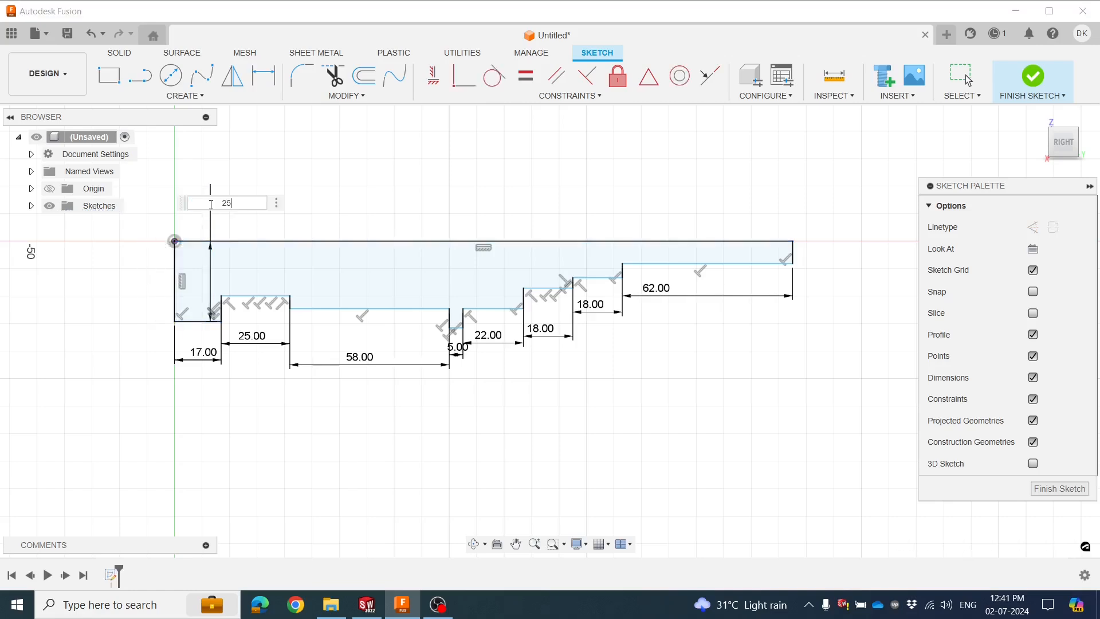
{"action": "key", "text": "Return"}
Dimension the distances from the long axis line as 16 mm for the 25 mm segment and 20 mm for the 58 mm segment
{"action": "left_click", "coordinate": [242, 284]}
{"action": "left_click", "coordinate": [251, 242]}
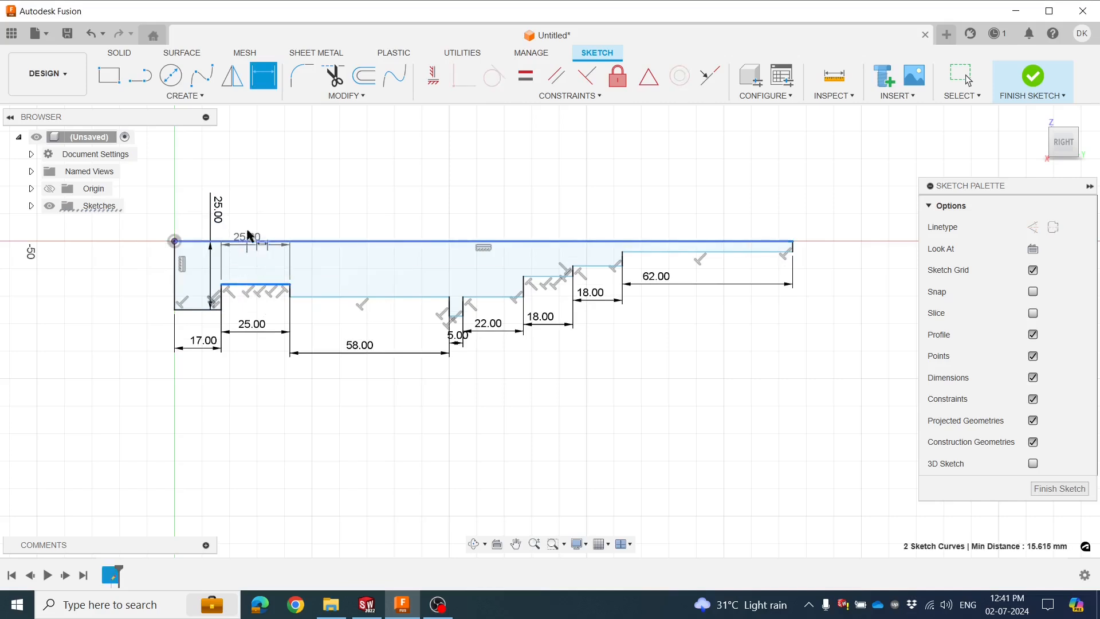
{"action": "left_click", "coordinate": [254, 211]}
{"action": "type", "text": "16"}
{"action": "key", "text": "Return"}
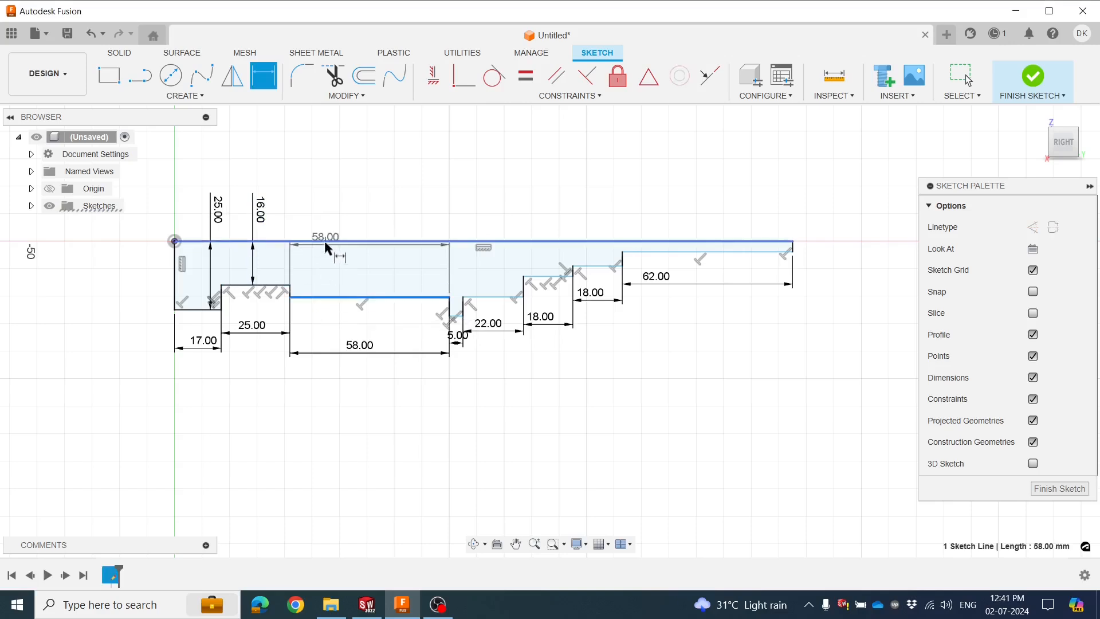
{"action": "left_click", "coordinate": [331, 241]}
{"action": "left_click", "coordinate": [343, 196]}
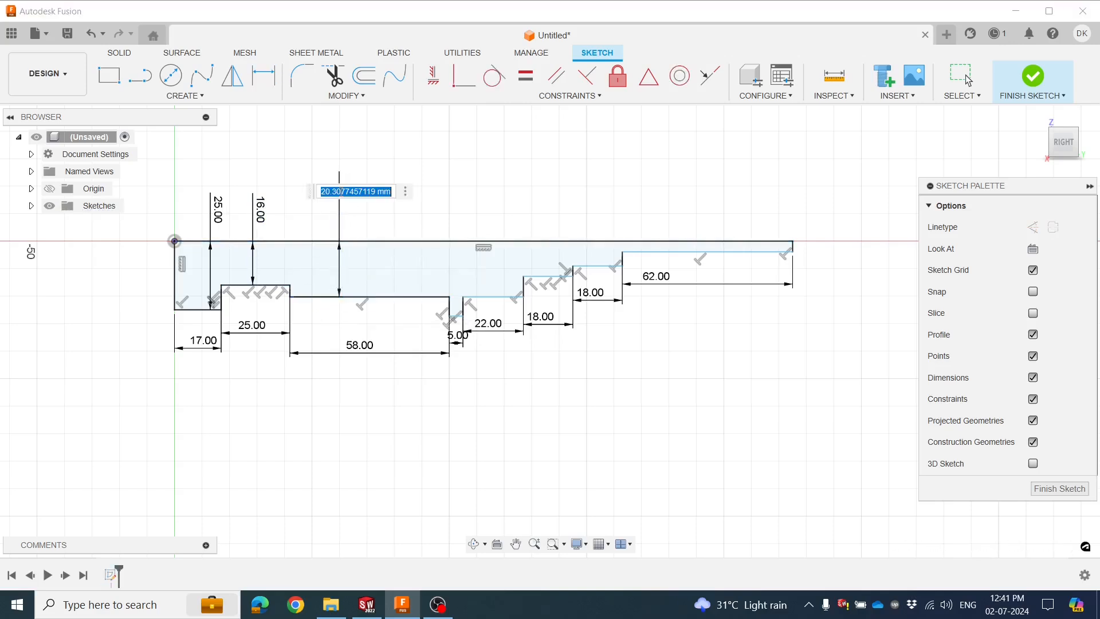
{"action": "type", "text": "20"}
{"action": "key", "text": "Return"}
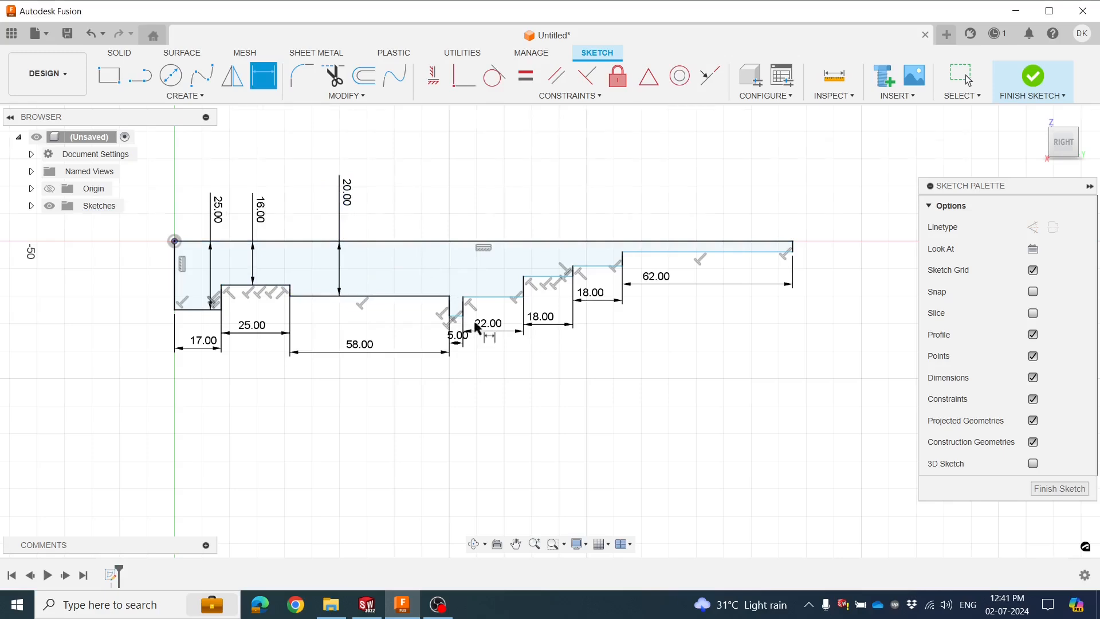
Dimension the 5 mm collar's outer edge as 25 mm from the long axis line
{"action": "scroll", "coordinate": [476, 328], "scroll_direction": "up", "scroll_amount": 1}
{"action": "left_click", "coordinate": [448, 316]}
{"action": "left_click", "coordinate": [453, 233]}
{"action": "left_click", "coordinate": [462, 175]}
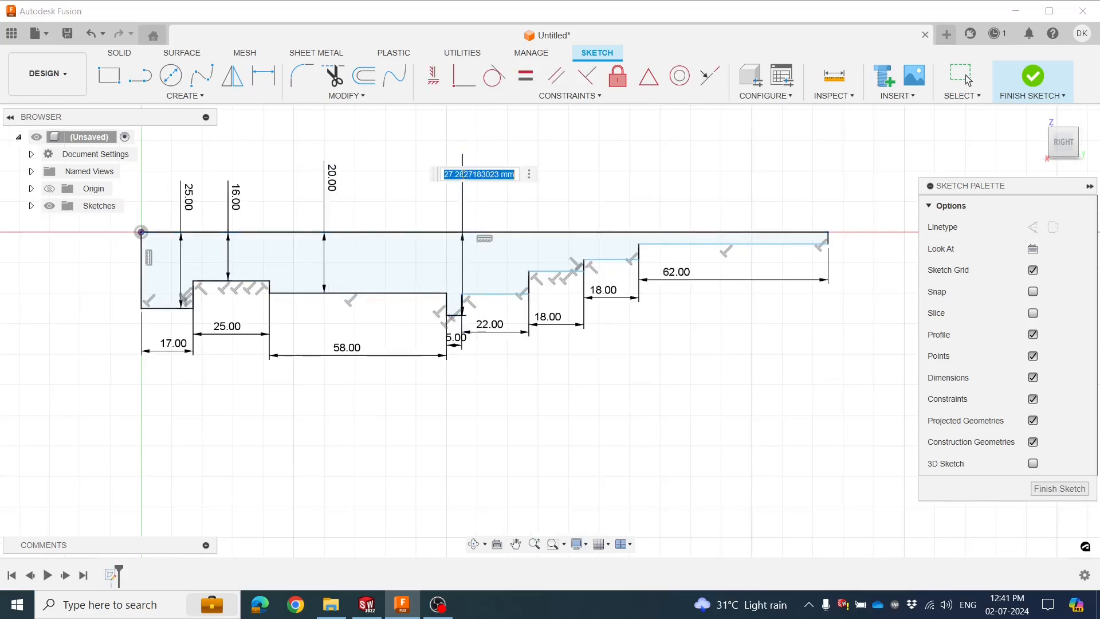
{"action": "type", "text": "25"}
{"action": "key", "text": "Return"}
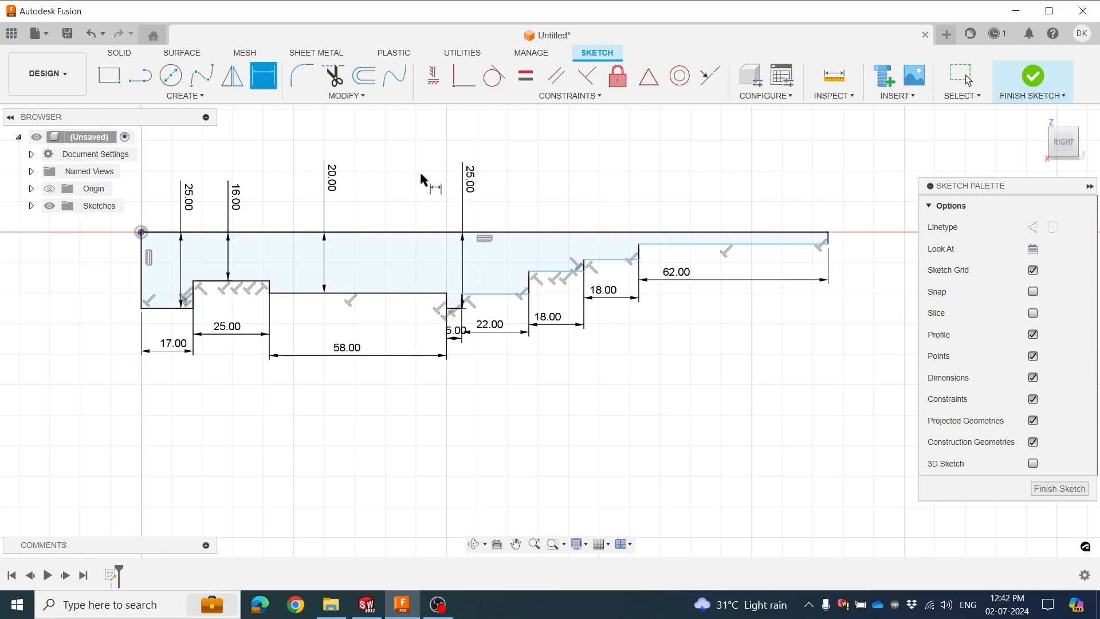
Dimension the 22 mm segment's distance from the long axis line as 19 mm
{"action": "scroll", "coordinate": [525, 208], "scroll_direction": "up", "scroll_amount": 1}
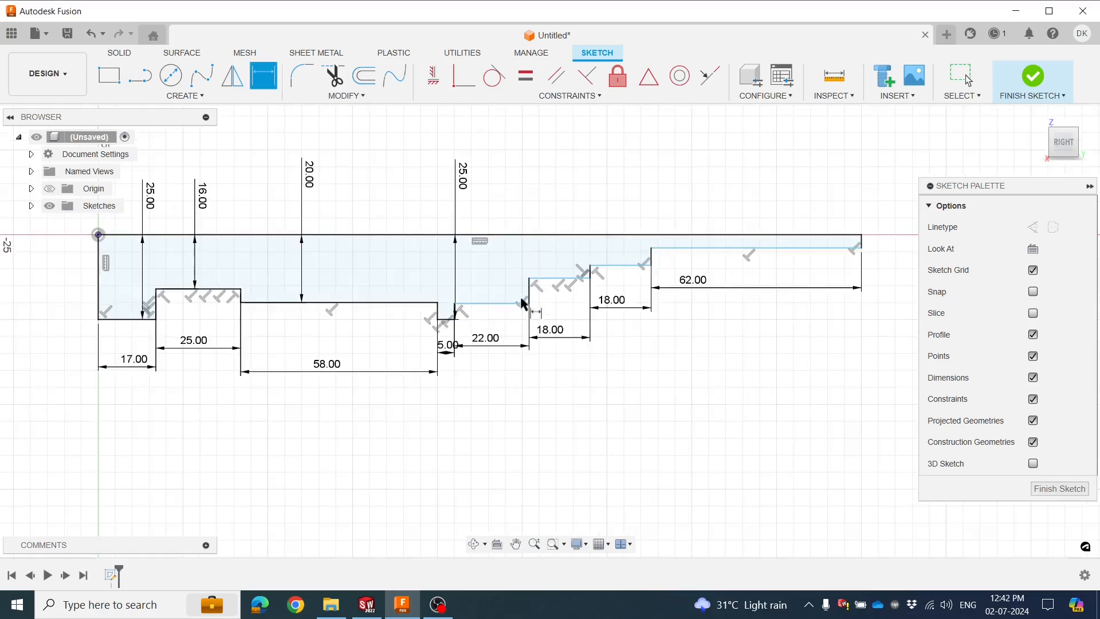
{"action": "left_click", "coordinate": [498, 304]}
{"action": "left_click", "coordinate": [505, 235]}
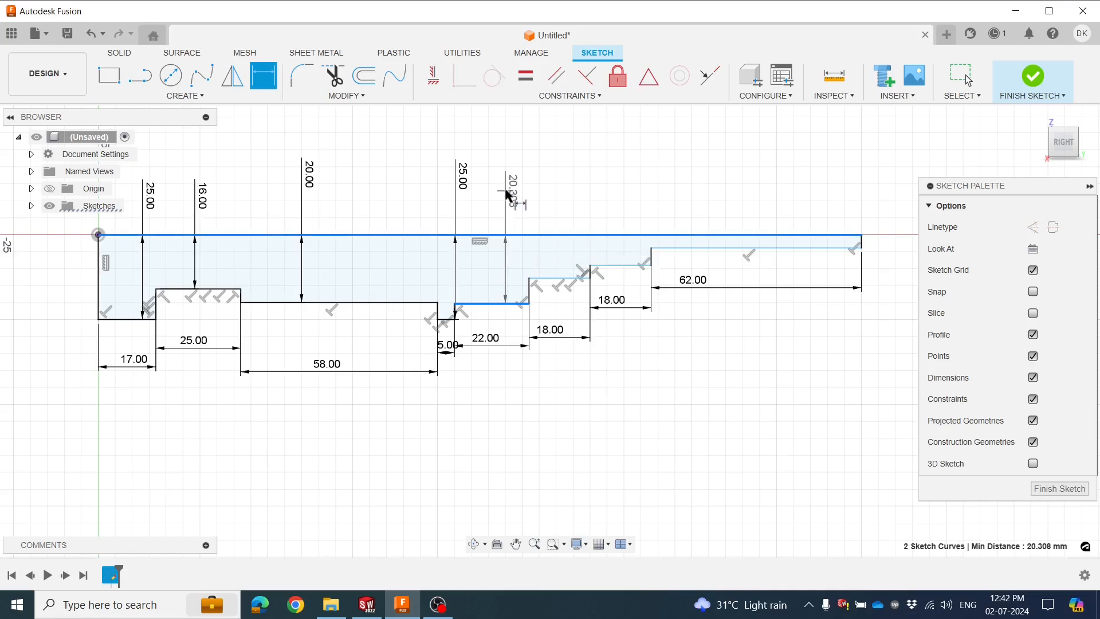
{"action": "left_click", "coordinate": [508, 195]}
{"action": "type", "text": "19"}
{"action": "key", "text": "Return"}
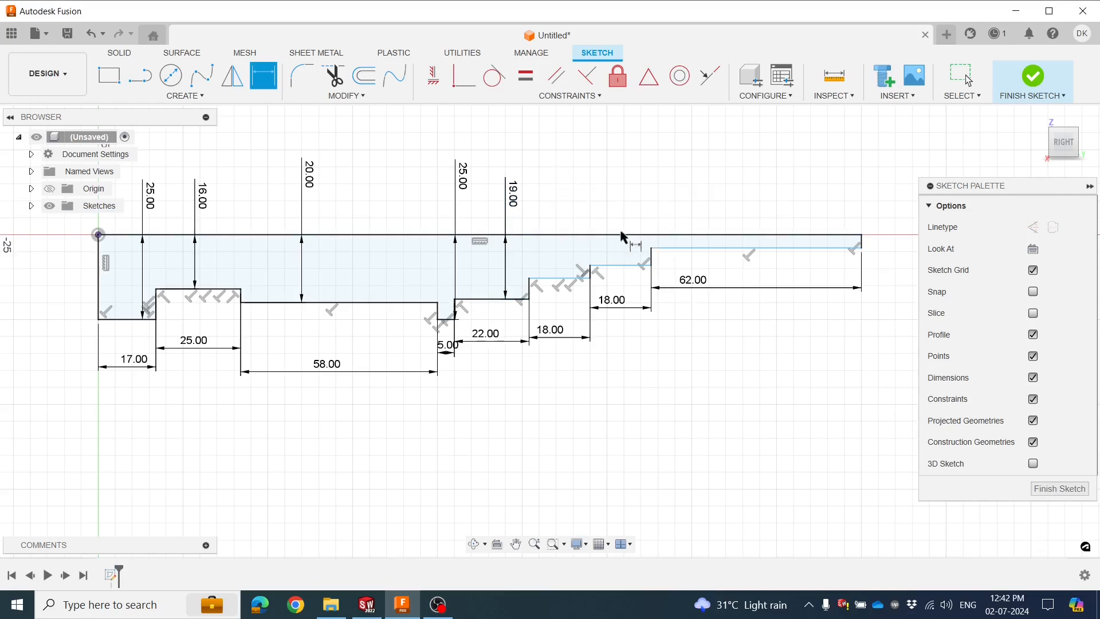
Dimension the two 18 mm segments' distances from the long axis line as 15 mm and, nearer the thin end, 14.5 mm
{"action": "left_click", "coordinate": [550, 279]}
{"action": "left_click", "coordinate": [550, 235]}
{"action": "left_click", "coordinate": [550, 187]}
{"action": "type", "text": "15"}
{"action": "key", "text": "Return"}
{"action": "left_click", "coordinate": [614, 265]}
{"action": "left_click", "coordinate": [614, 235]}
{"action": "left_click", "coordinate": [616, 195]}
{"action": "type", "text": "14.5"}
{"action": "key", "text": "Return"}
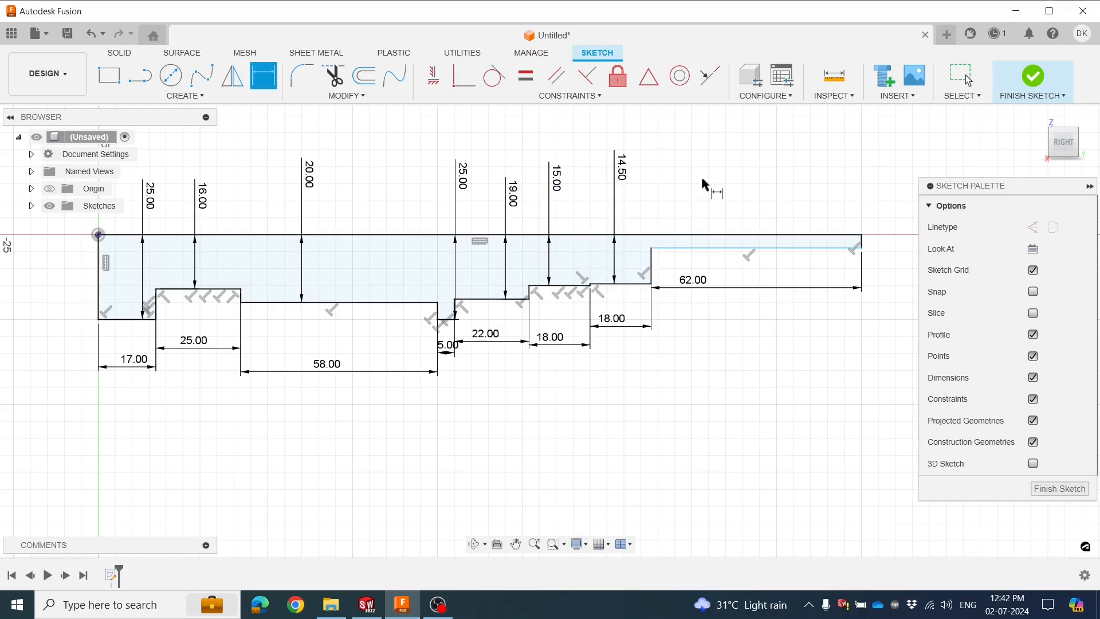
Dimension the 62 mm end segment as 12.5 mm from the long axis line and finish the sketch
{"action": "left_click", "coordinate": [698, 248]}
{"action": "left_click", "coordinate": [695, 234]}
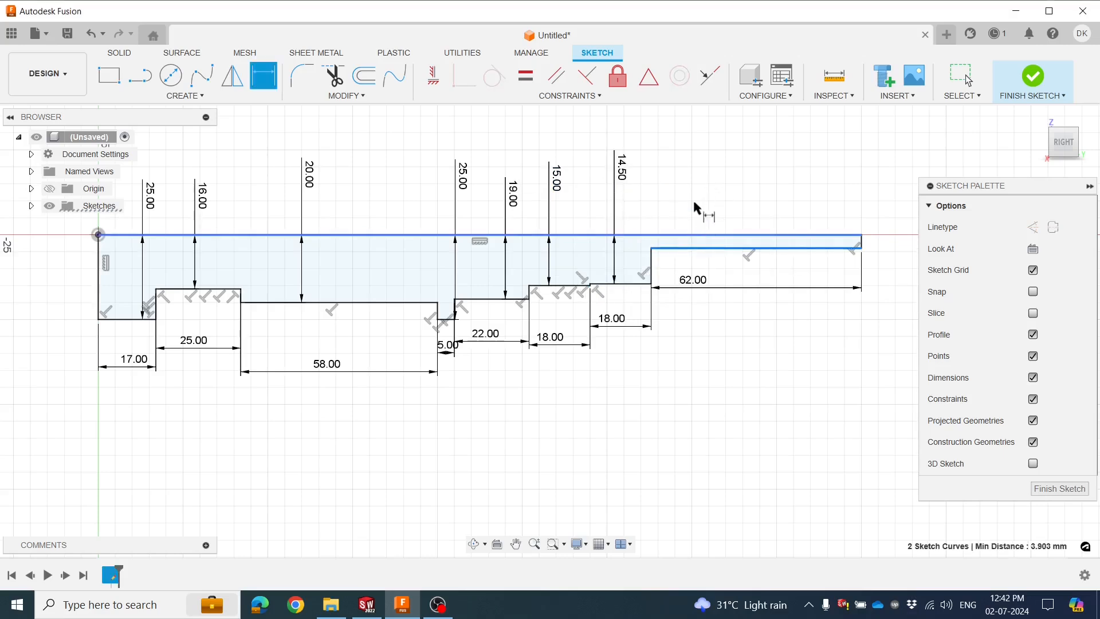
{"action": "left_click", "coordinate": [693, 192]}
{"action": "type", "text": "12.5"}
{"action": "key", "text": "Return"}
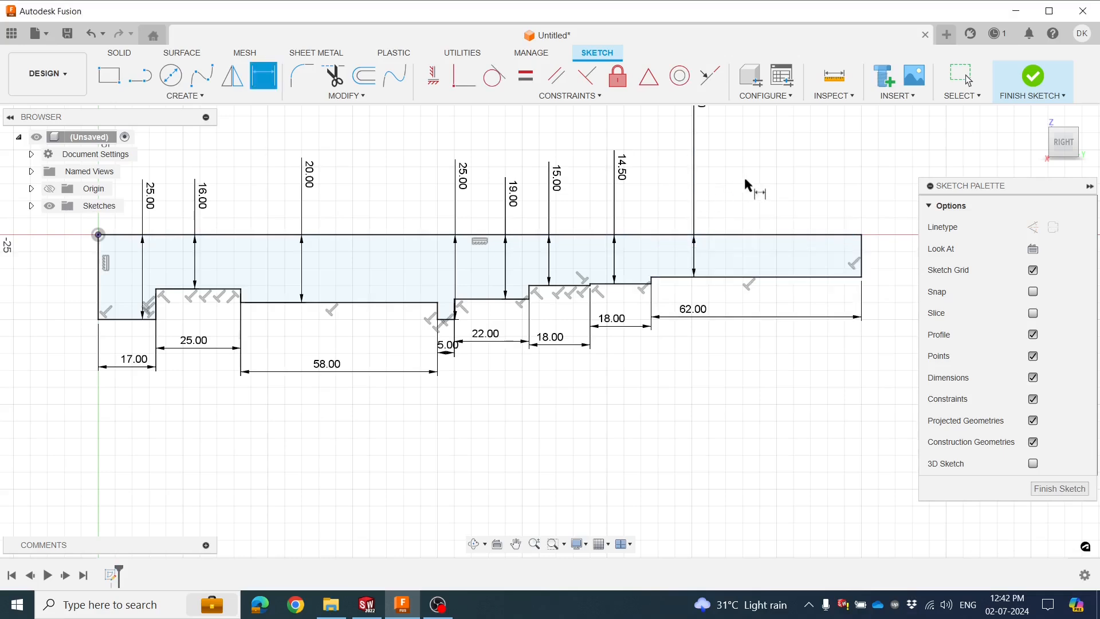
{"action": "scroll", "coordinate": [747, 185], "scroll_direction": "down", "scroll_amount": 2}
{"action": "mouse_move", "coordinate": [651, 366]}
{"action": "middle_mouse_down"}
{"action": "mouse_move", "coordinate": [592, 388]}
{"action": "mouse_move", "coordinate": [643, 373]}
{"action": "mouse_move", "coordinate": [626, 400]}
{"action": "middle_mouse_up"}
{"action": "scroll", "coordinate": [653, 344], "scroll_direction": "down", "scroll_amount": 1}
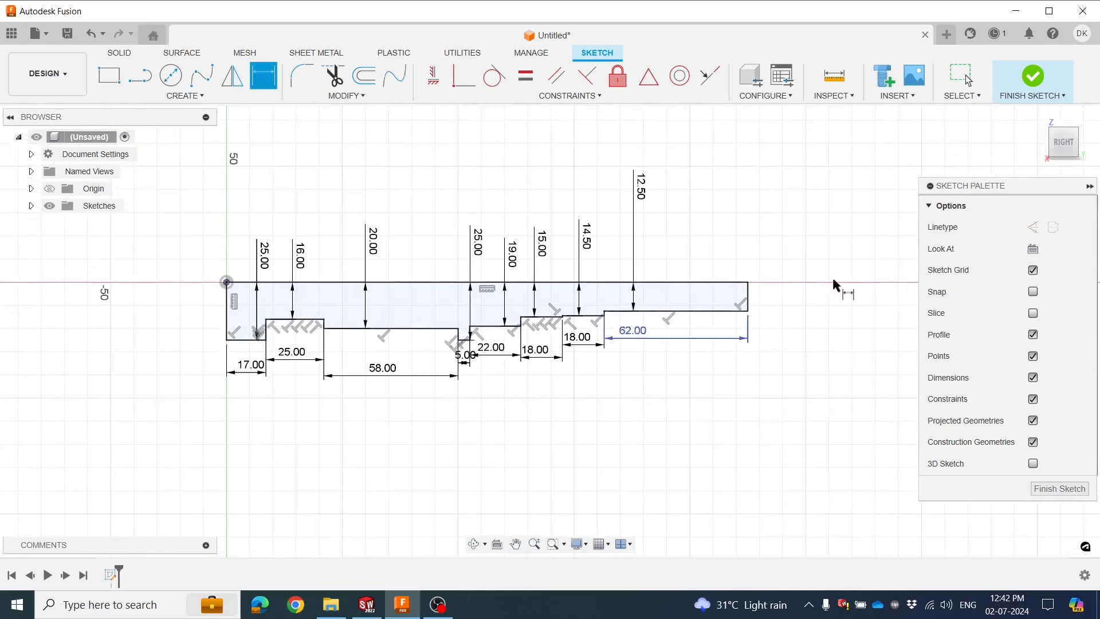
{"action": "left_click", "coordinate": [1040, 78]}
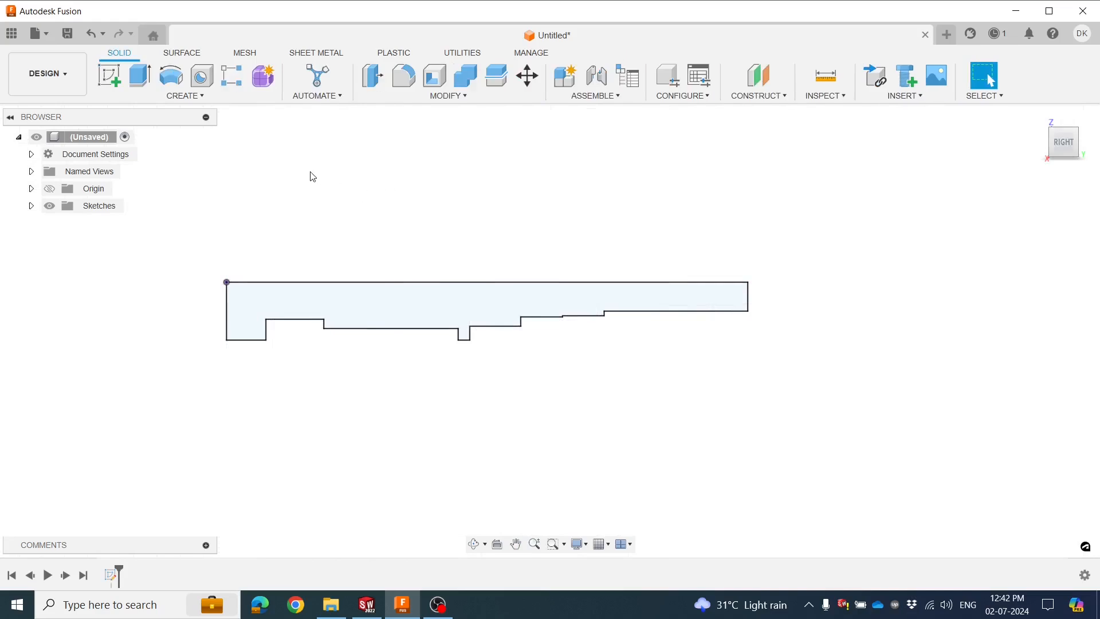
Revolve the stepped profile a full 360 degrees about its long straight edge as a new body
{"action": "left_click", "coordinate": [172, 75]}
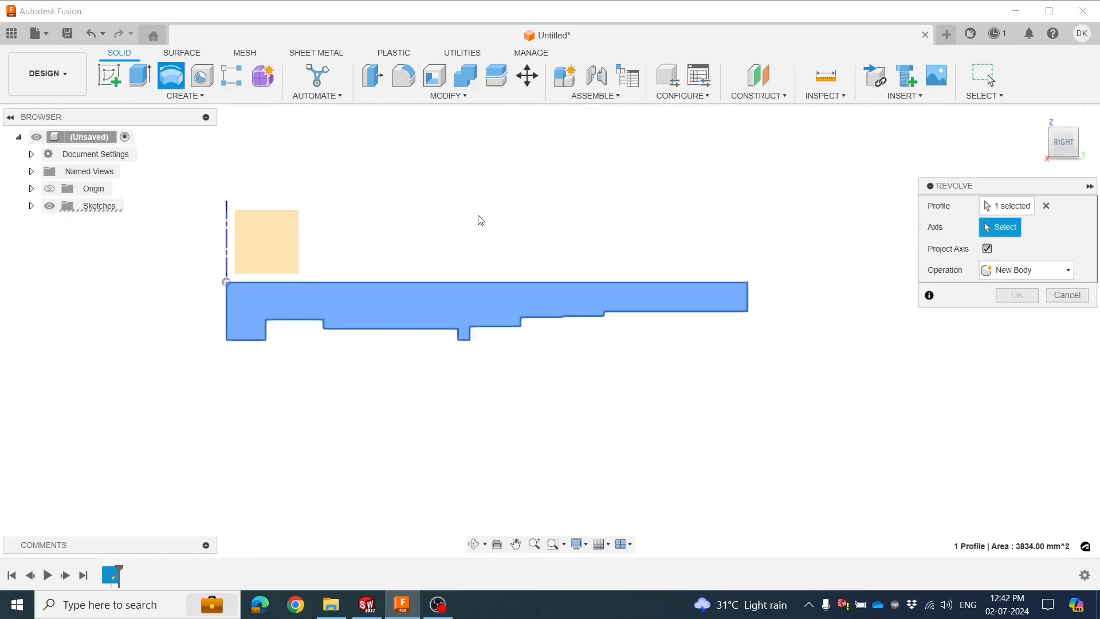
{"action": "scroll", "coordinate": [498, 228], "scroll_direction": "down", "scroll_amount": 1}
{"action": "middle_click_drag", "start_coordinate": [432, 272], "coordinate": [418, 377]}
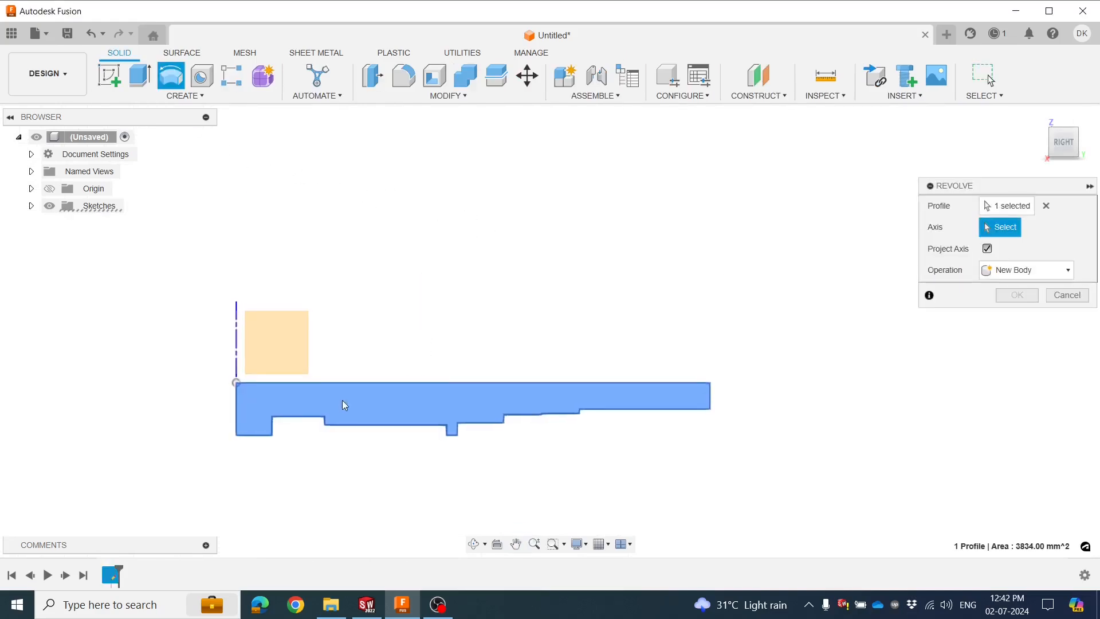
{"action": "mouse_move", "coordinate": [398, 319]}
{"action": "middle_mouse_down"}
{"action": "mouse_move", "coordinate": [403, 295]}
{"action": "mouse_move", "coordinate": [434, 282]}
{"action": "middle_mouse_up"}
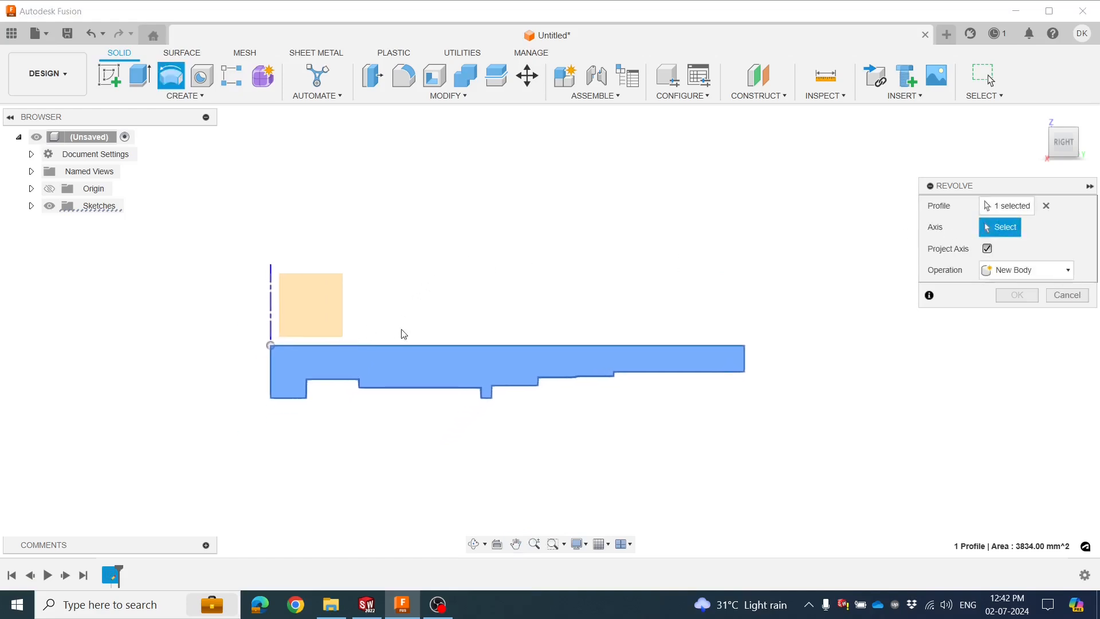
{"action": "left_click", "coordinate": [387, 347]}
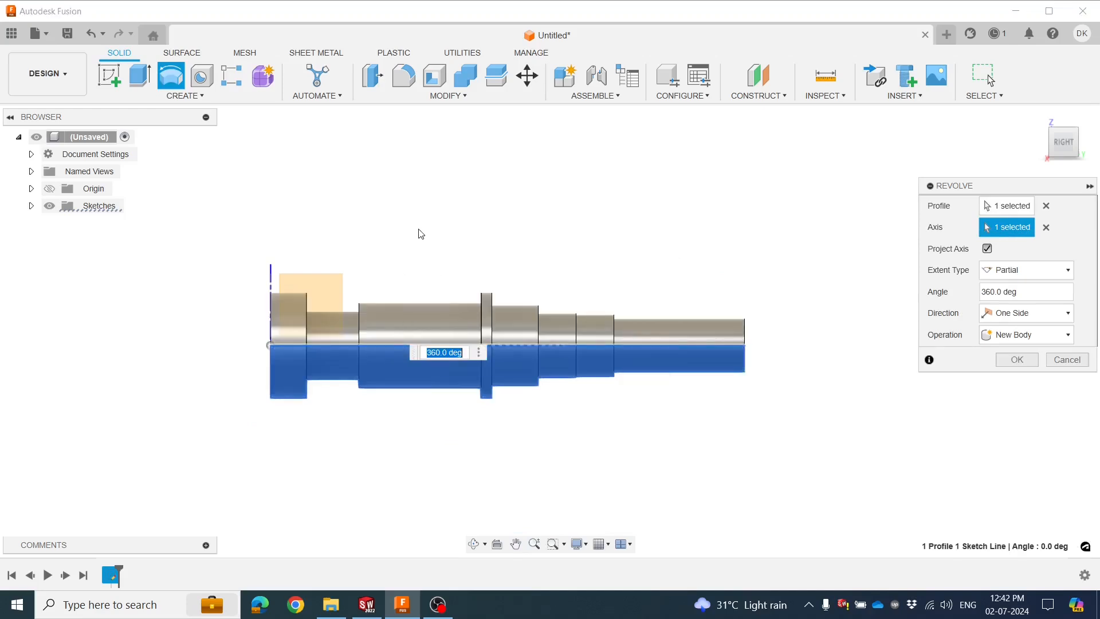
{"action": "middle_click_drag", "start_coordinate": [431, 229], "coordinate": [459, 240], "text": "shift"}
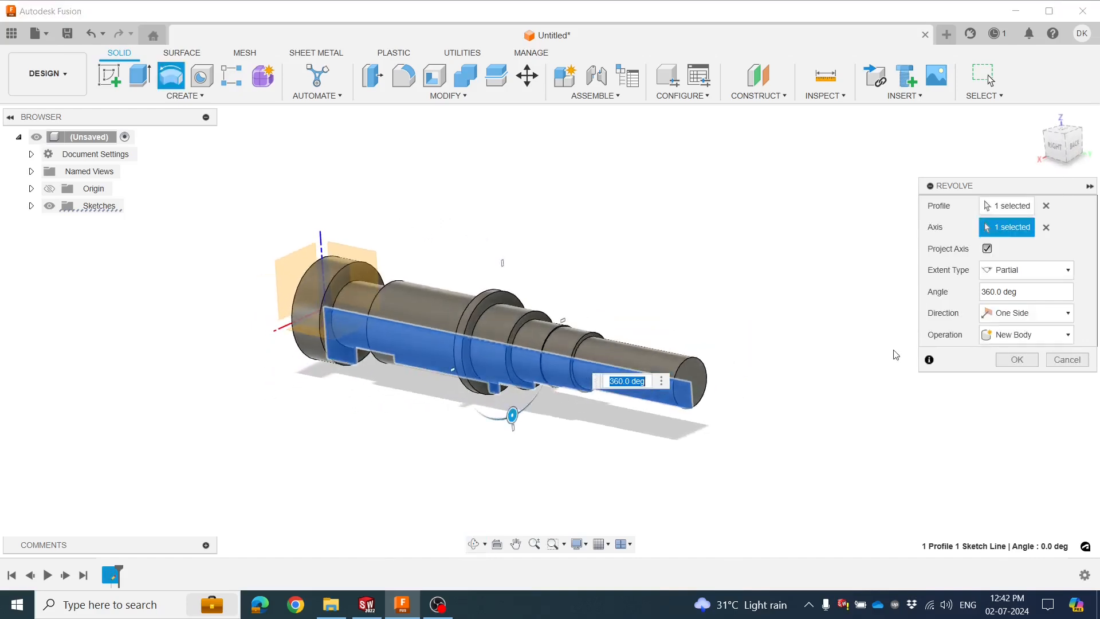
{"action": "left_click", "coordinate": [1008, 361]}
{"action": "scroll", "coordinate": [636, 269], "scroll_direction": "down", "scroll_amount": 2}
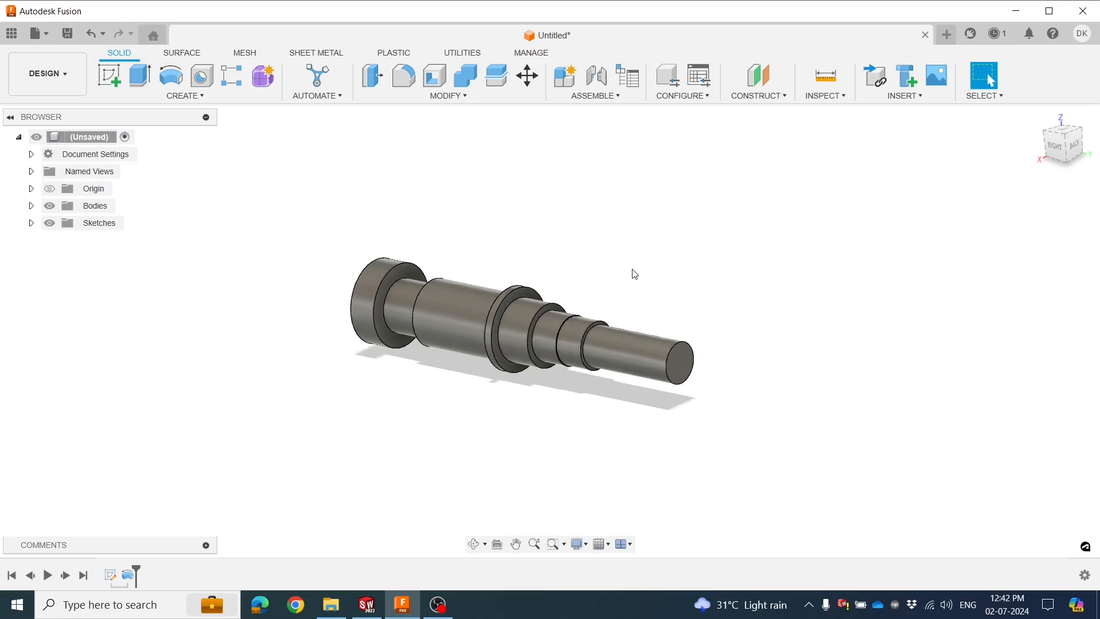
{"action": "scroll", "coordinate": [634, 273], "scroll_direction": "down", "scroll_amount": 1}
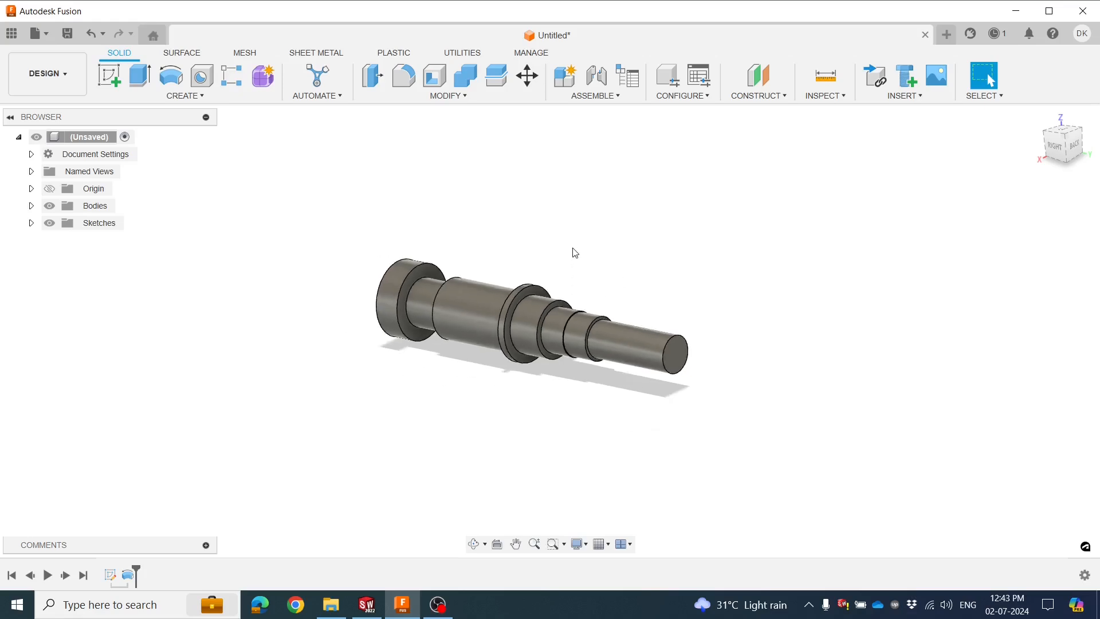
{"action": "middle_click_drag", "start_coordinate": [574, 252], "coordinate": [538, 272], "text": "shift"}
{"action": "middle_click_drag", "start_coordinate": [643, 284], "coordinate": [685, 353], "text": "shift"}
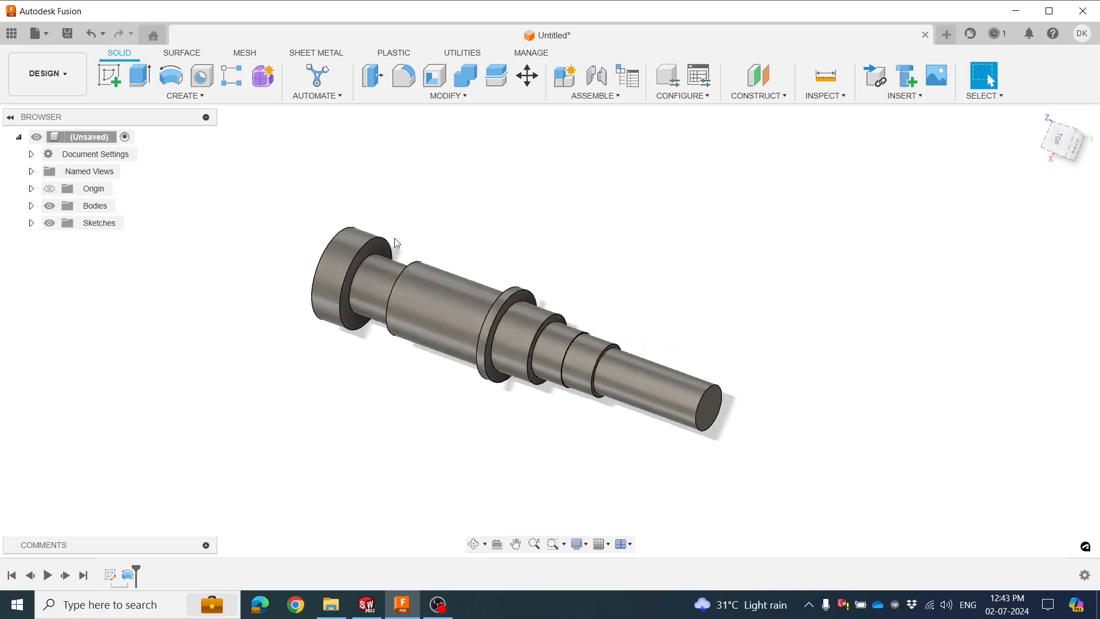
{"action": "middle_click_drag", "start_coordinate": [573, 262], "coordinate": [472, 150], "text": "shift"}
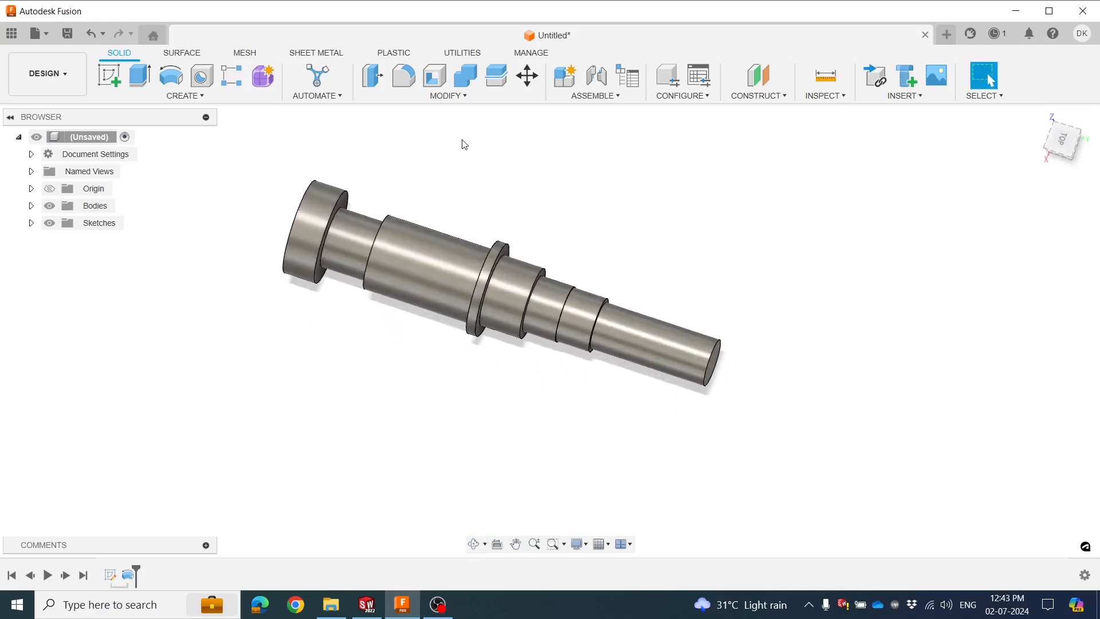
Chamfer the thin end's edge, the thin-side edge of the segment beside the collar, and the widest long segment's head-side edge by 2 mm
{"action": "left_click", "coordinate": [436, 97]}
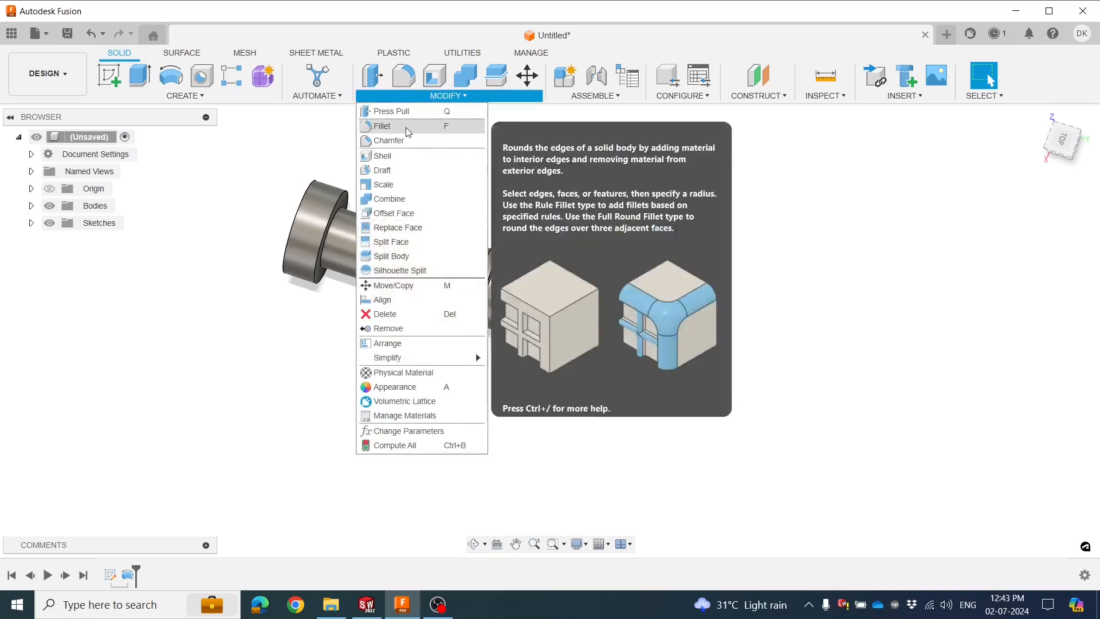
{"action": "left_click", "coordinate": [389, 140]}
{"action": "middle_click_drag", "start_coordinate": [512, 204], "coordinate": [630, 300], "text": "shift"}
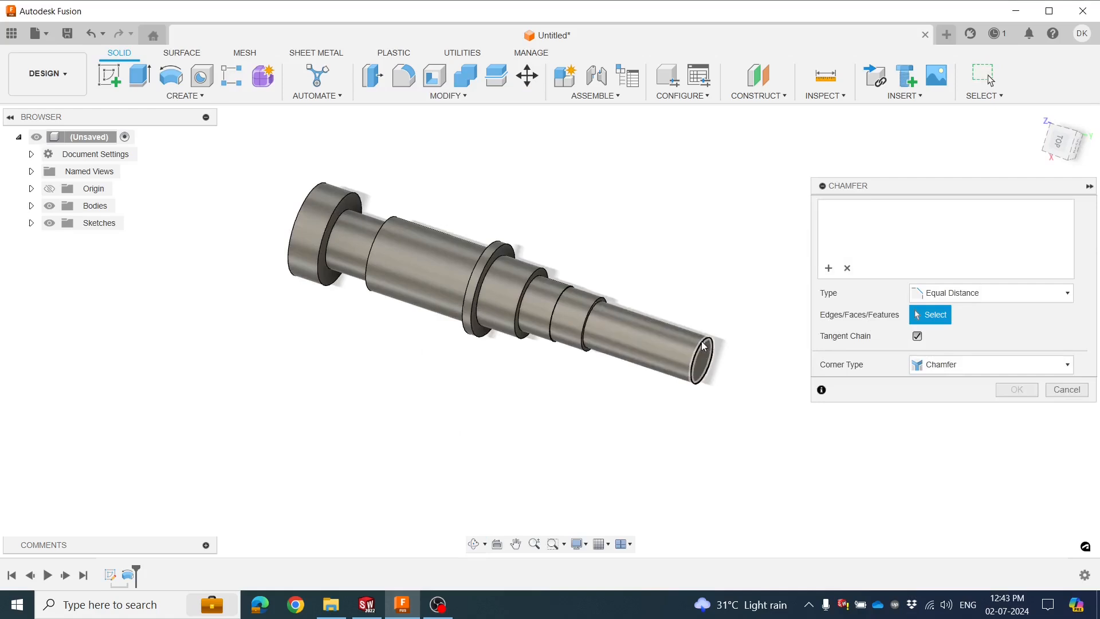
{"action": "left_click", "coordinate": [705, 347]}
{"action": "scroll", "coordinate": [544, 269], "scroll_direction": "up", "scroll_amount": 1}
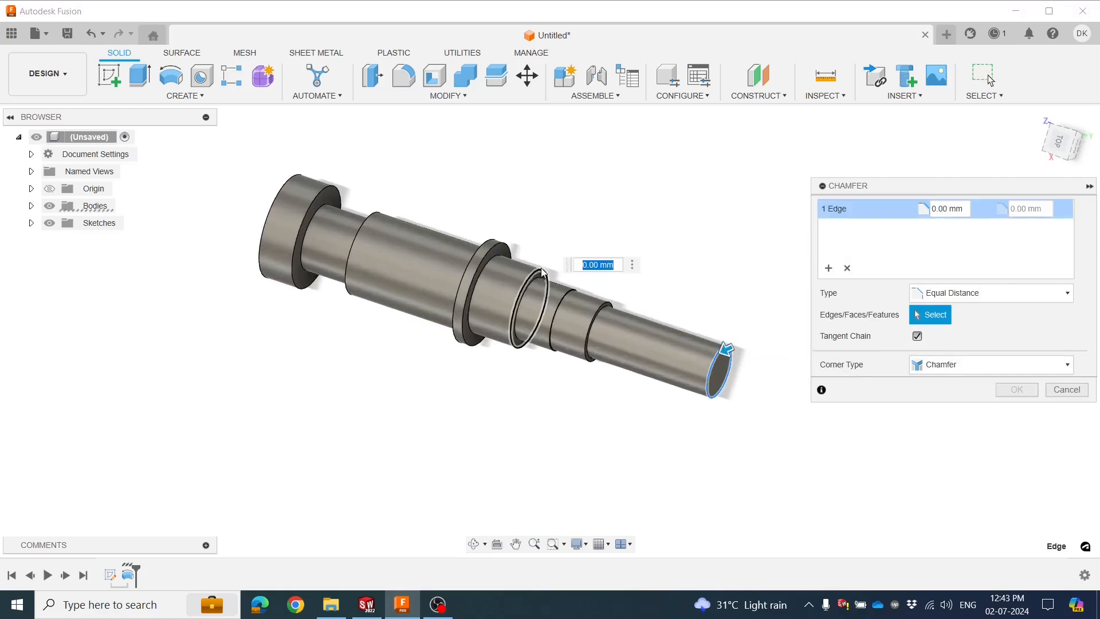
{"action": "left_click", "coordinate": [542, 269]}
{"action": "middle_click_drag", "start_coordinate": [531, 207], "coordinate": [447, 228], "text": "shift"}
{"action": "left_click", "coordinate": [381, 219]}
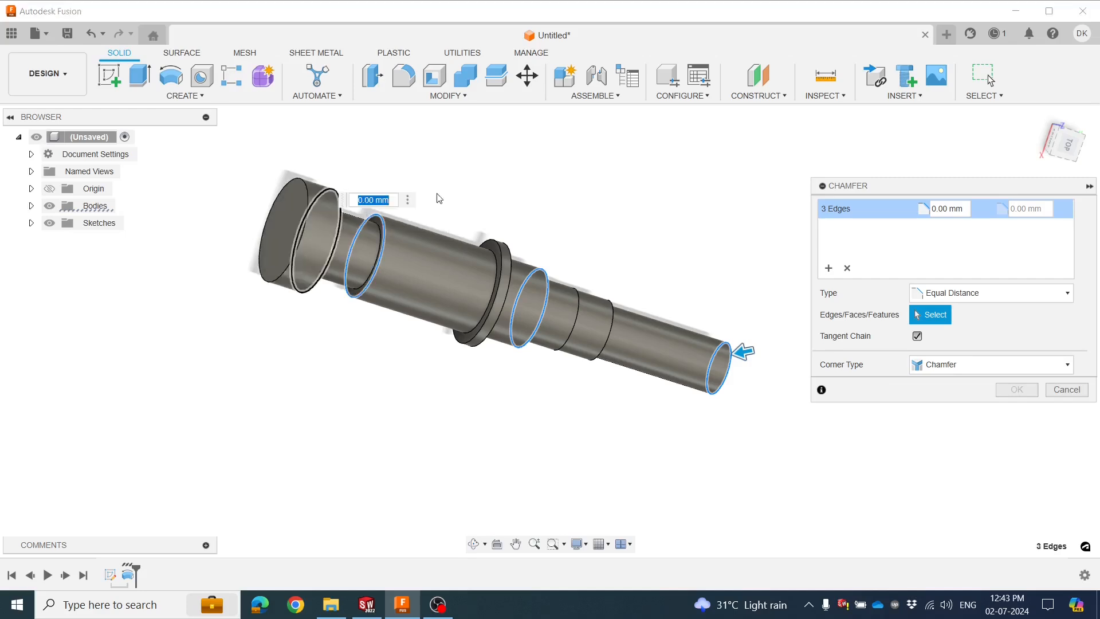
{"action": "middle_click_drag", "start_coordinate": [676, 216], "coordinate": [681, 239], "text": "shift"}
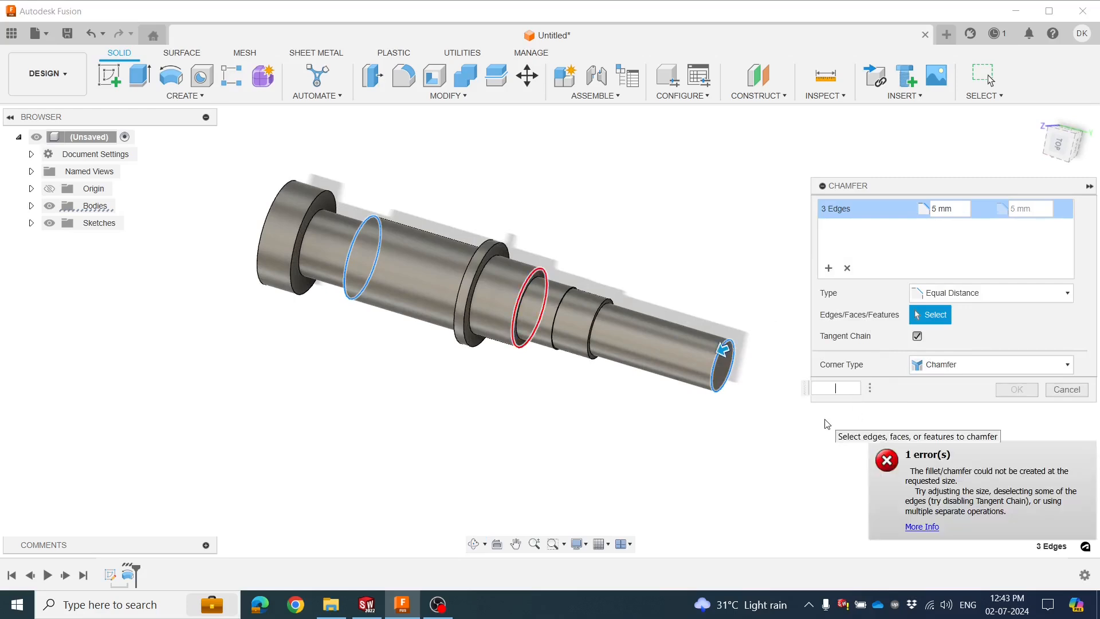
{"action": "key", "text": "BackSpace"}
{"action": "type", "text": "2"}
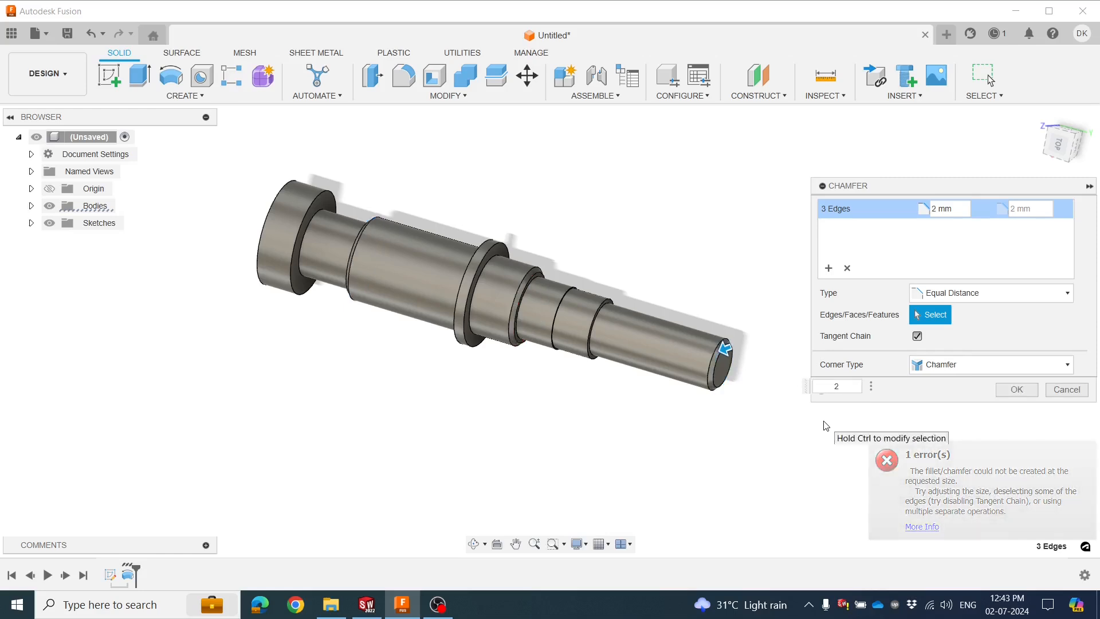
{"action": "left_click", "coordinate": [1018, 390]}
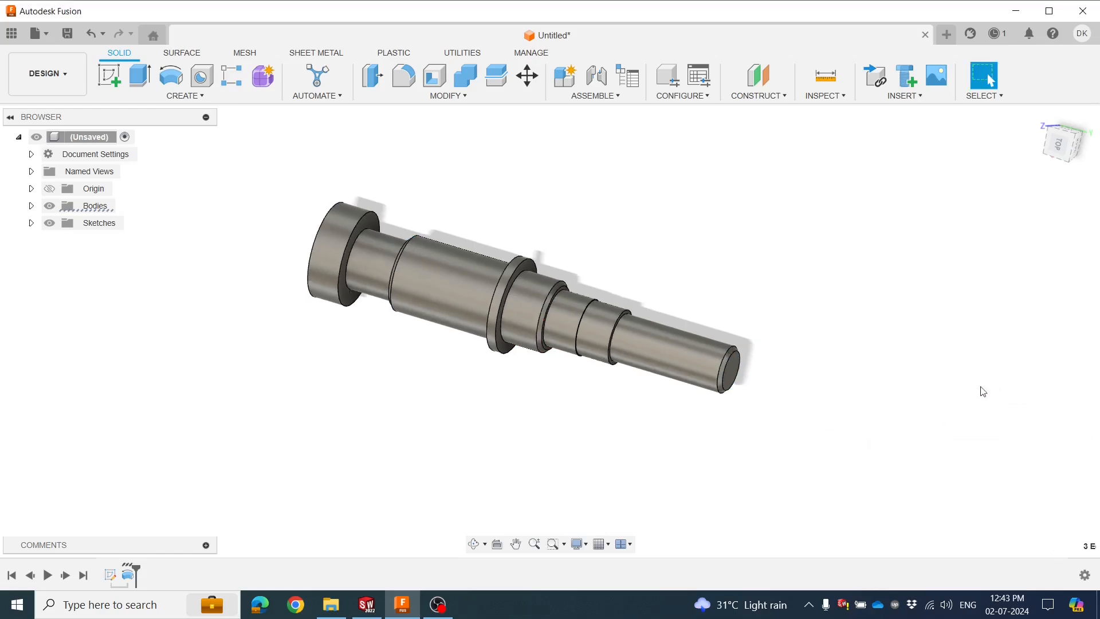
Create a construction plane offset 20 mm from the XY origin plane
{"action": "middle_click_drag", "start_coordinate": [721, 259], "coordinate": [664, 343], "text": "shift"}
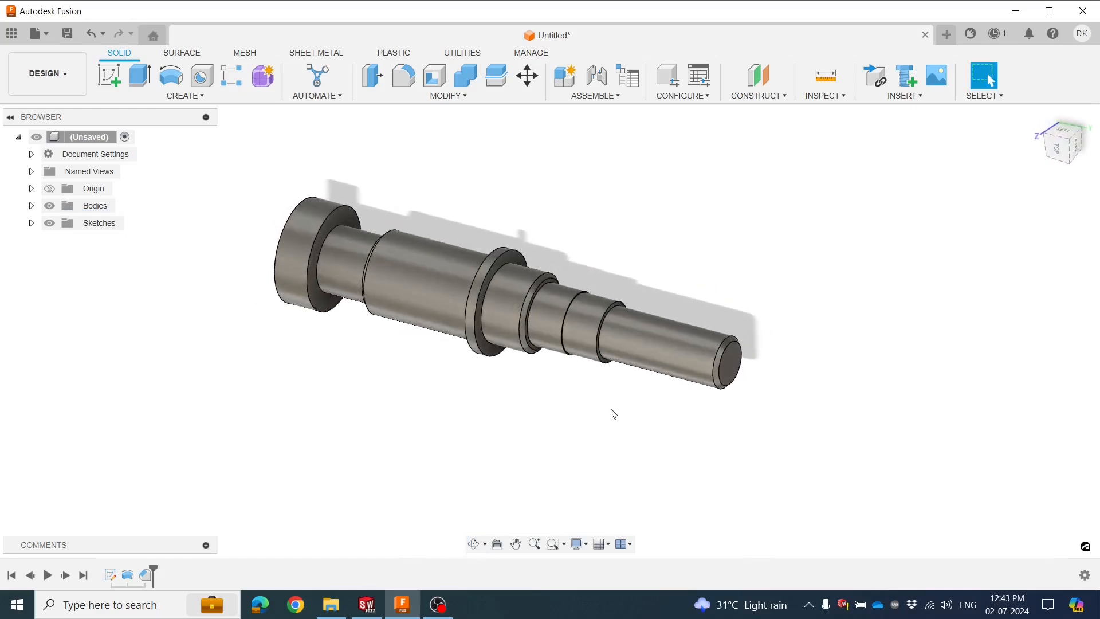
{"action": "middle_click_drag", "start_coordinate": [565, 411], "coordinate": [596, 413], "text": "shift"}
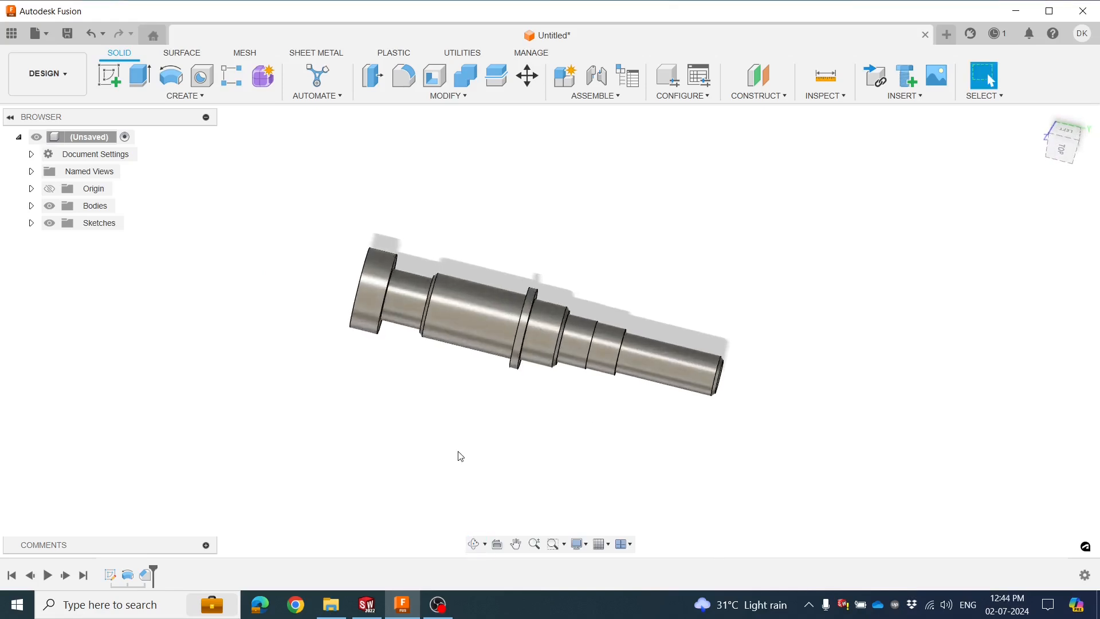
{"action": "scroll", "coordinate": [458, 452], "scroll_direction": "down", "scroll_amount": 1}
{"action": "middle_click_drag", "start_coordinate": [514, 402], "coordinate": [611, 293]}
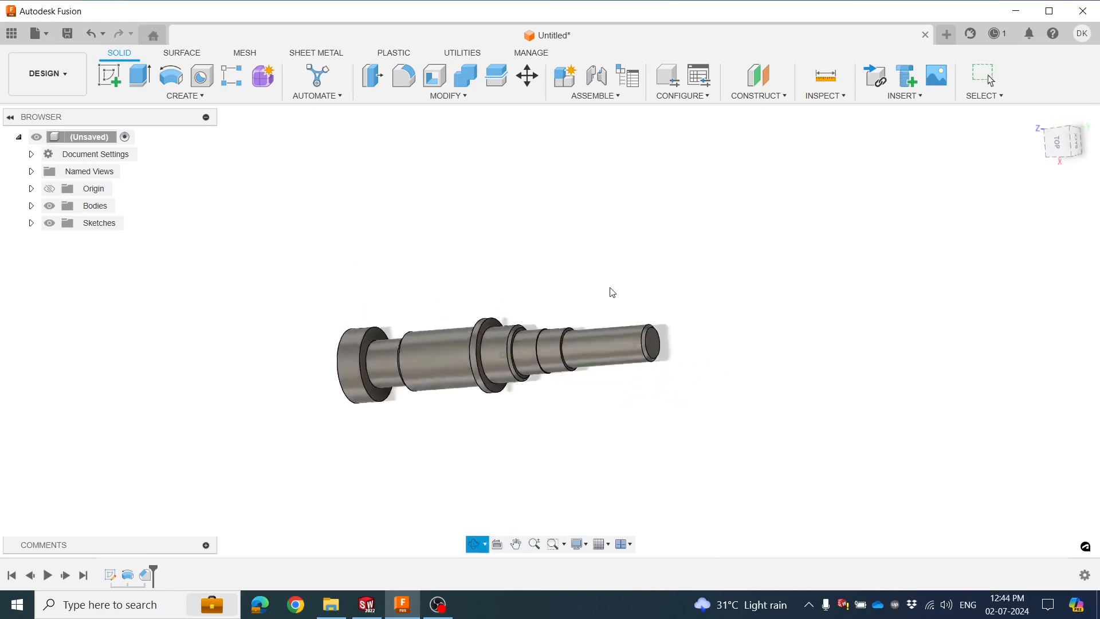
{"action": "left_click", "coordinate": [754, 98]}
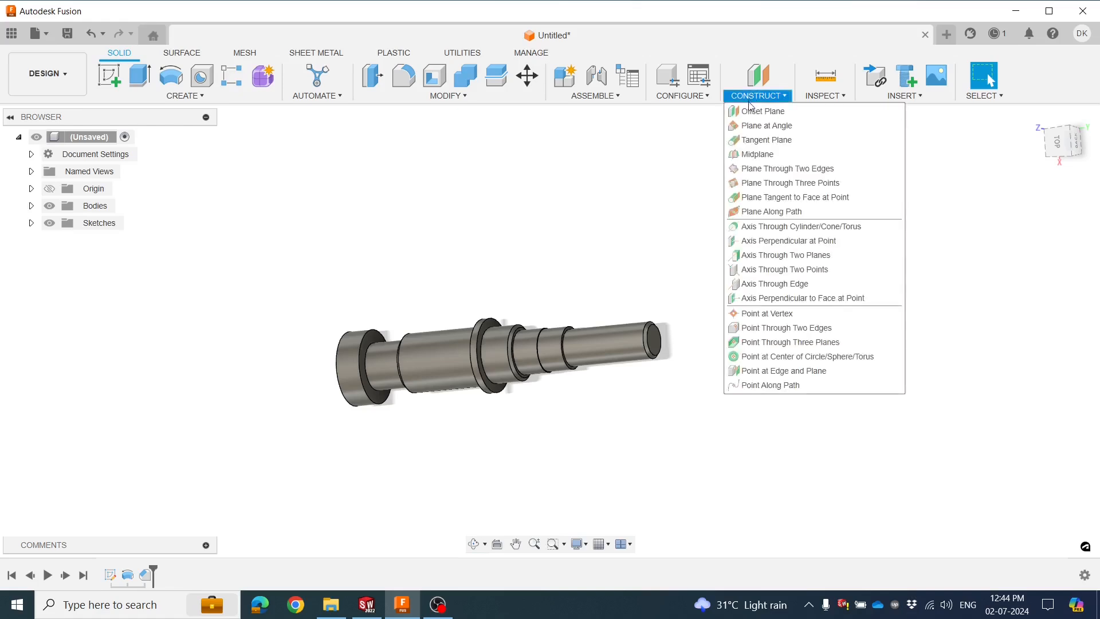
{"action": "left_click", "coordinate": [750, 111]}
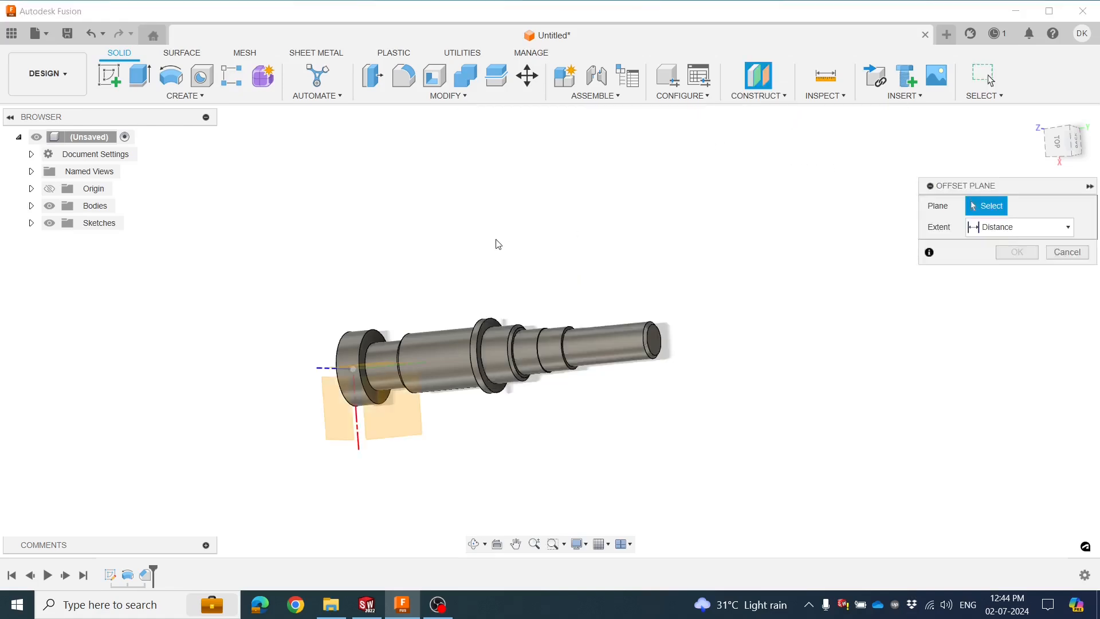
{"action": "middle_click_drag", "start_coordinate": [495, 256], "coordinate": [443, 378], "text": "shift"}
{"action": "left_click", "coordinate": [443, 378]}
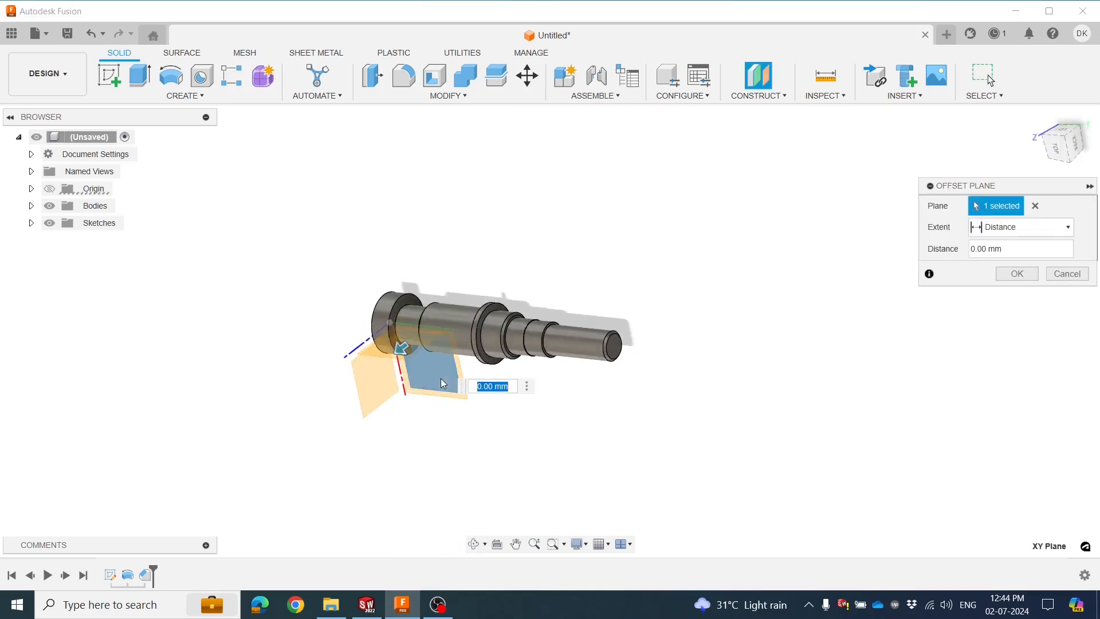
{"action": "type", "text": "20"}
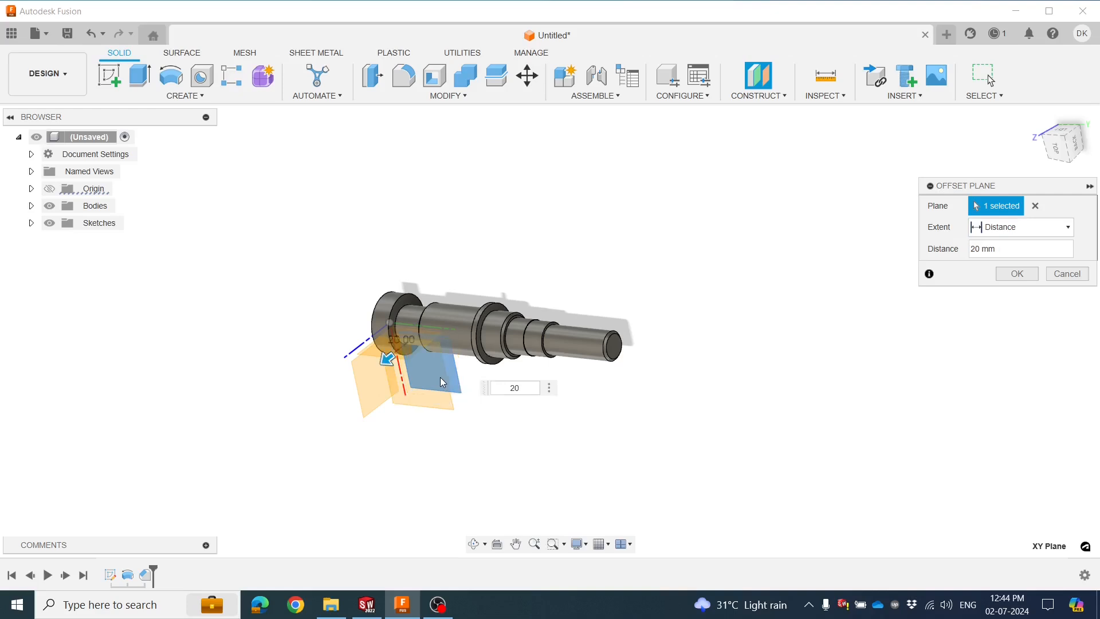
{"action": "middle_click_drag", "start_coordinate": [510, 427], "coordinate": [515, 450], "text": "shift"}
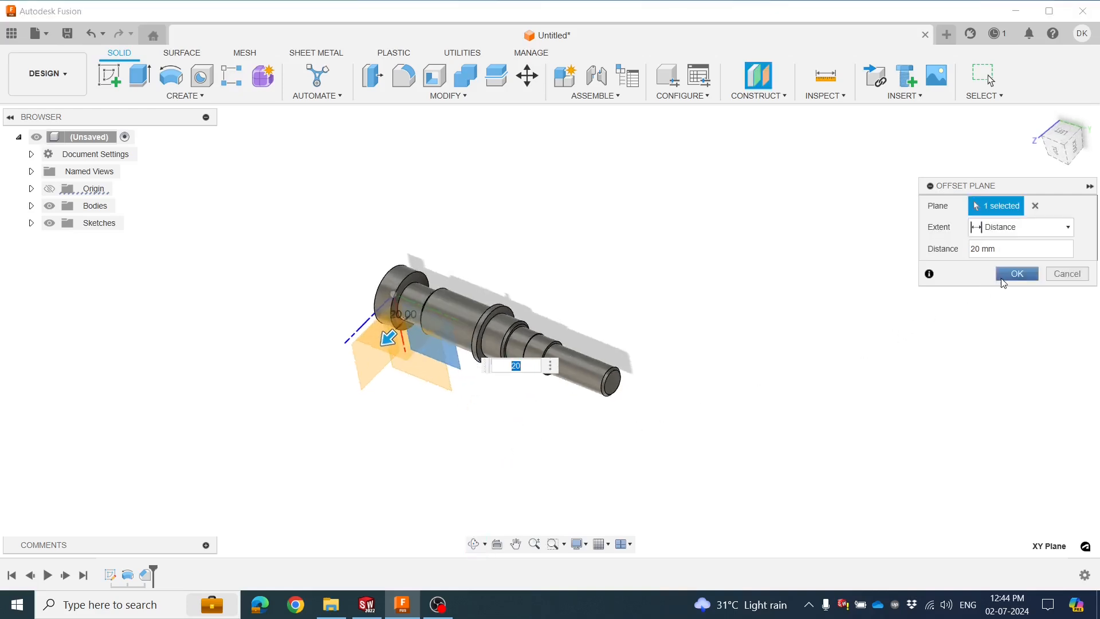
{"action": "left_click", "coordinate": [1004, 278]}
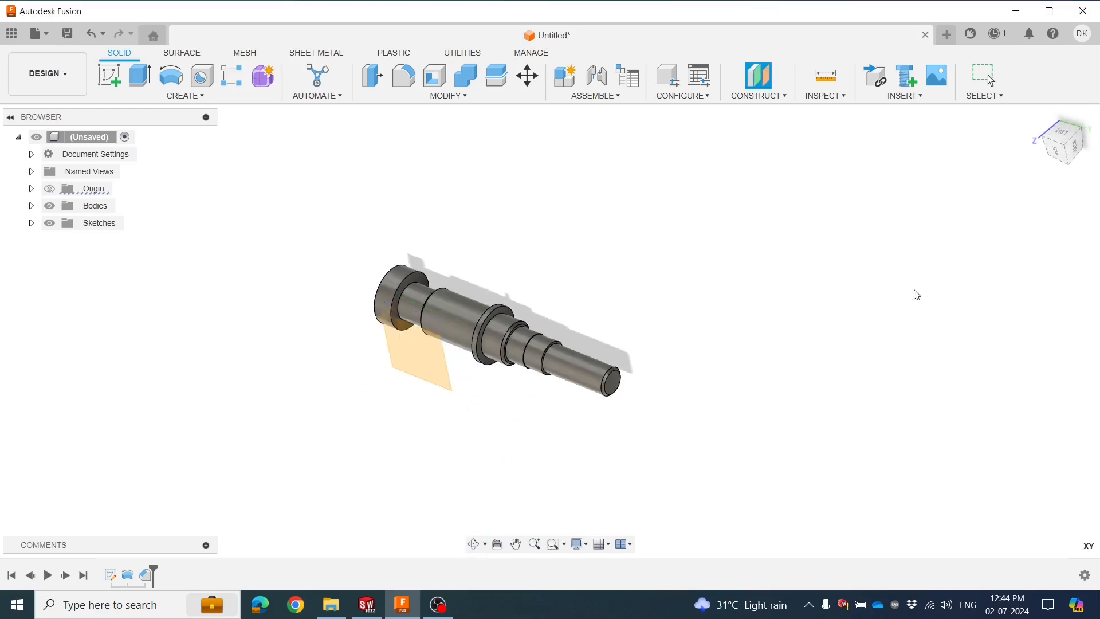
On the offset plane, sketch a lengthwise center point slot on the long segment before the collar, about 31 mm between arc centers and 9 mm wide
{"action": "right_click", "coordinate": [415, 361]}
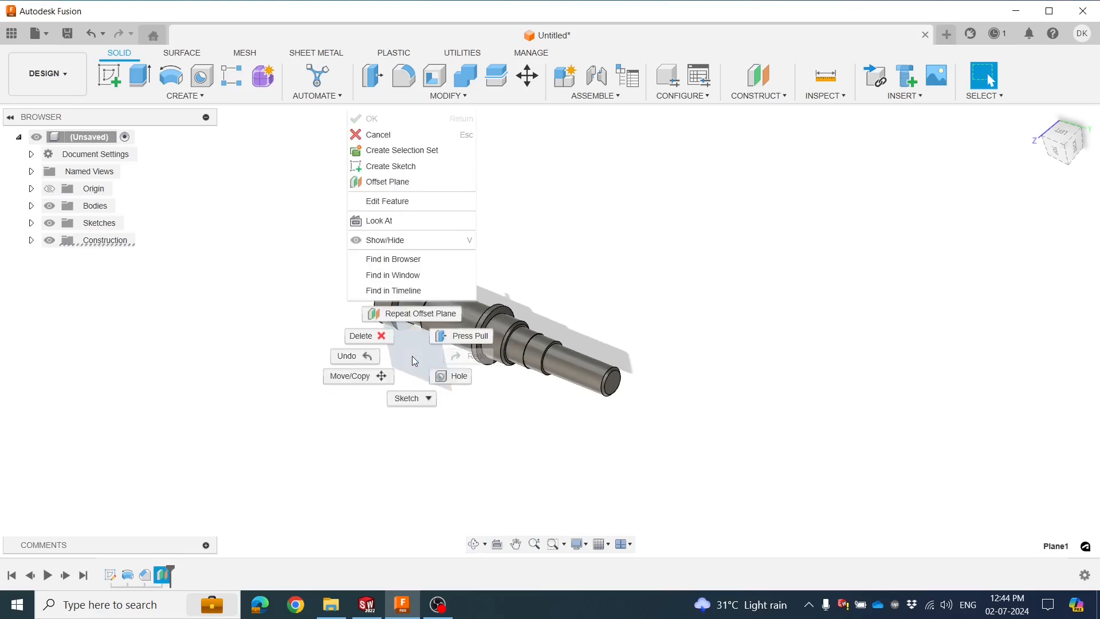
{"action": "left_click", "coordinate": [391, 166]}
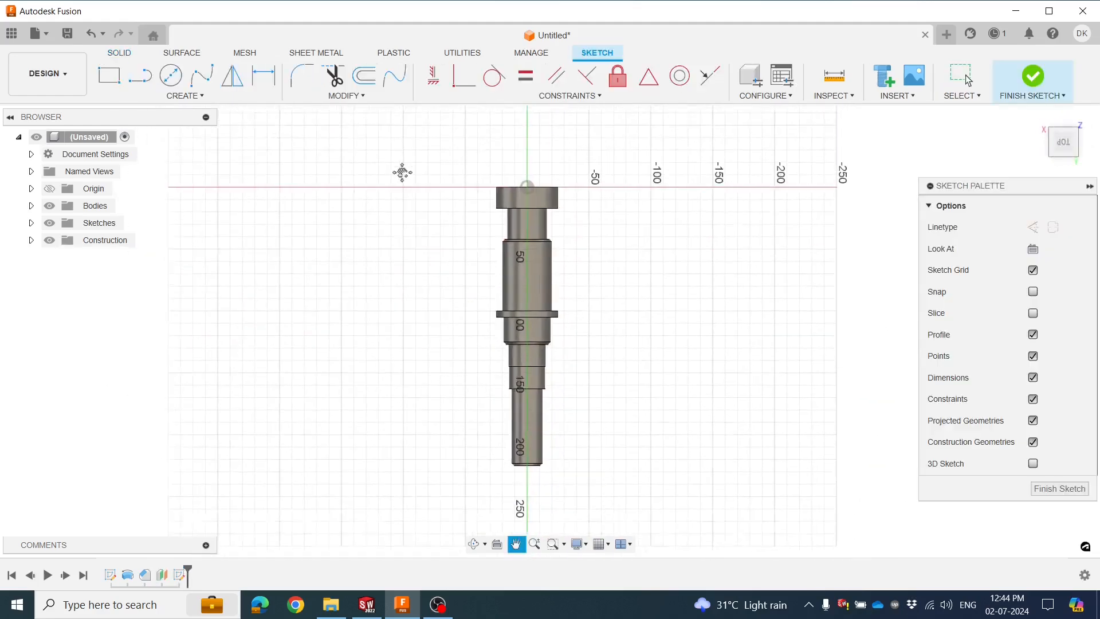
{"action": "scroll", "coordinate": [552, 208], "scroll_direction": "up", "scroll_amount": 3}
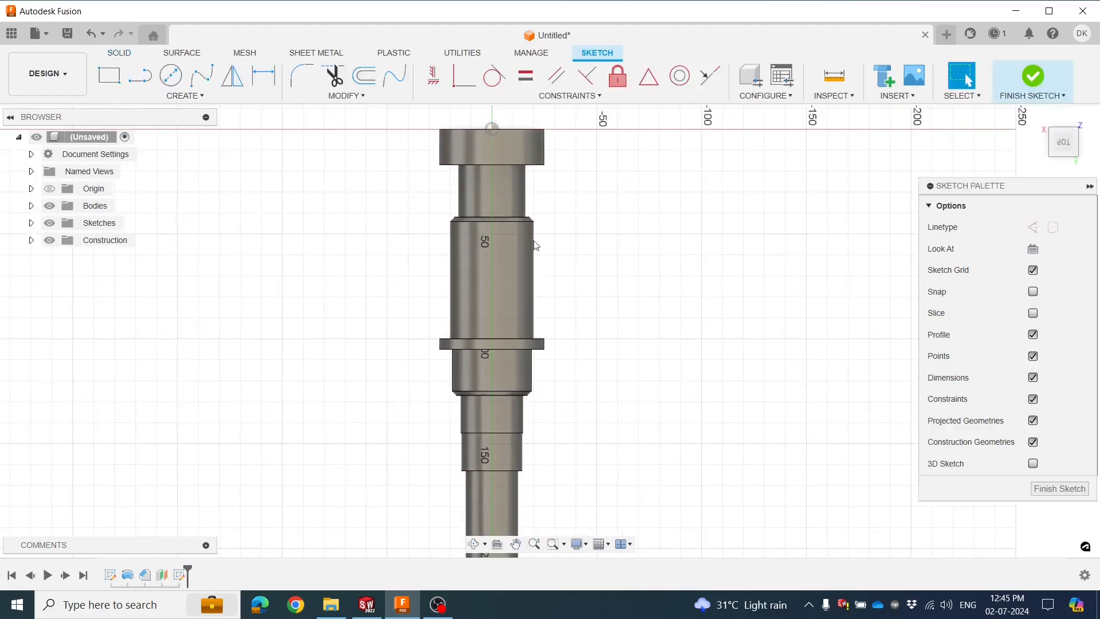
{"action": "left_click", "coordinate": [172, 97]}
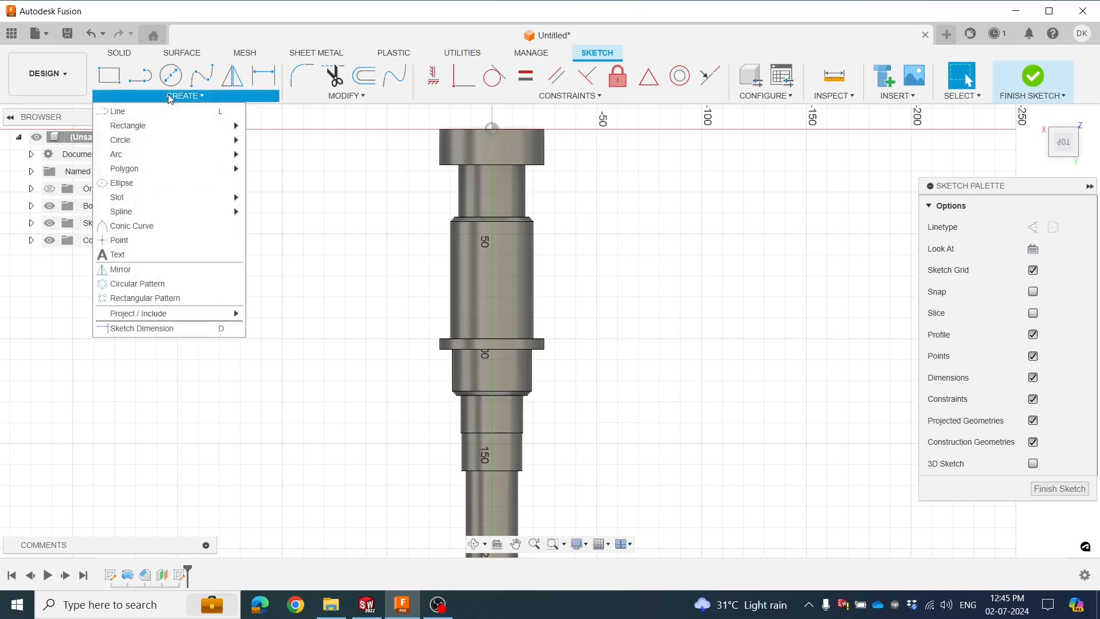
{"action": "mouse_move", "coordinate": [142, 201]}
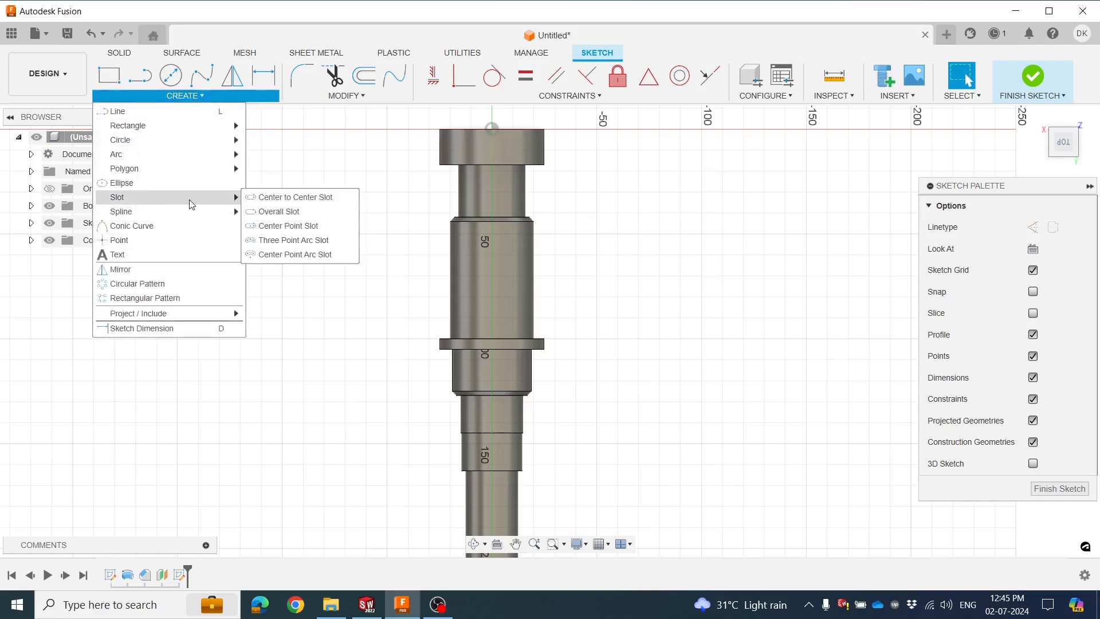
{"action": "left_click", "coordinate": [266, 227]}
{"action": "scroll", "coordinate": [538, 309], "scroll_direction": "up", "scroll_amount": 1}
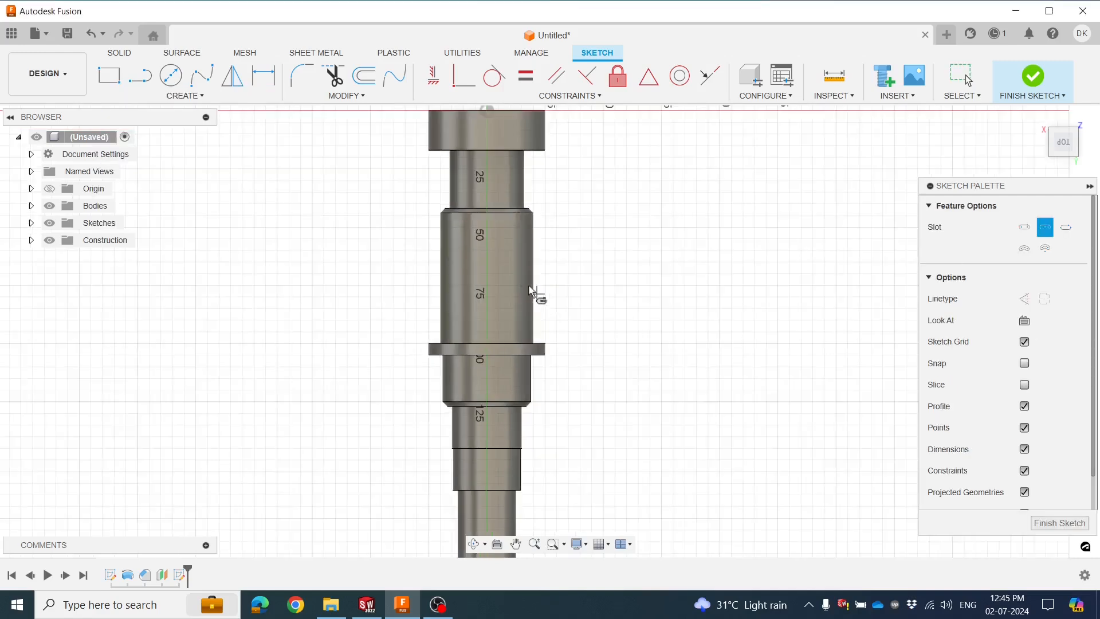
{"action": "left_click", "coordinate": [486, 278]}
{"action": "left_click", "coordinate": [486, 313]}
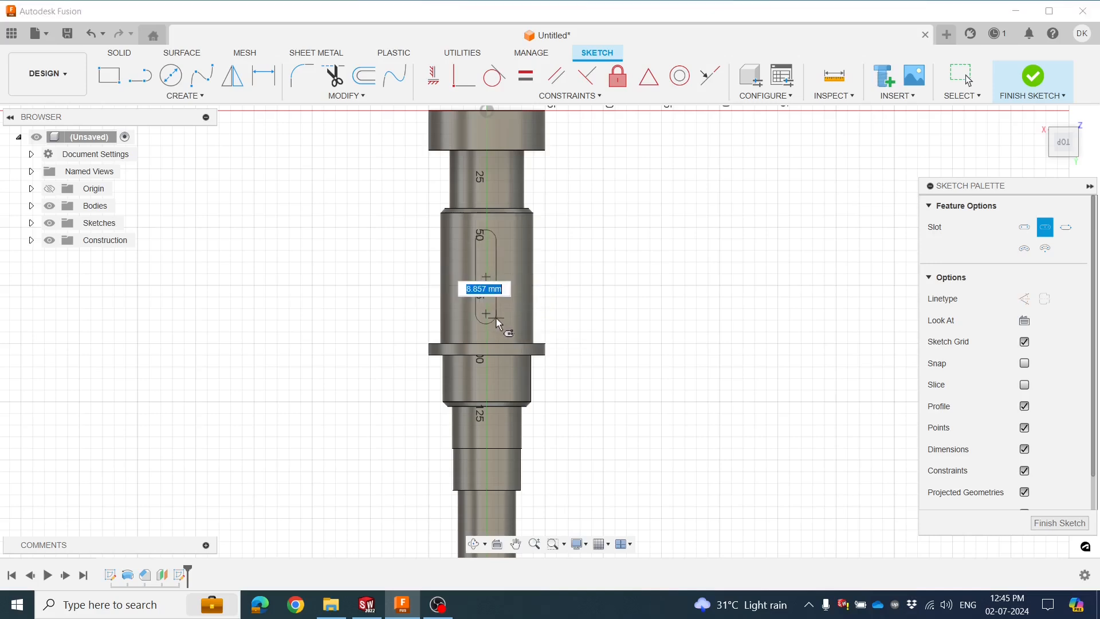
{"action": "left_click", "coordinate": [496, 320]}
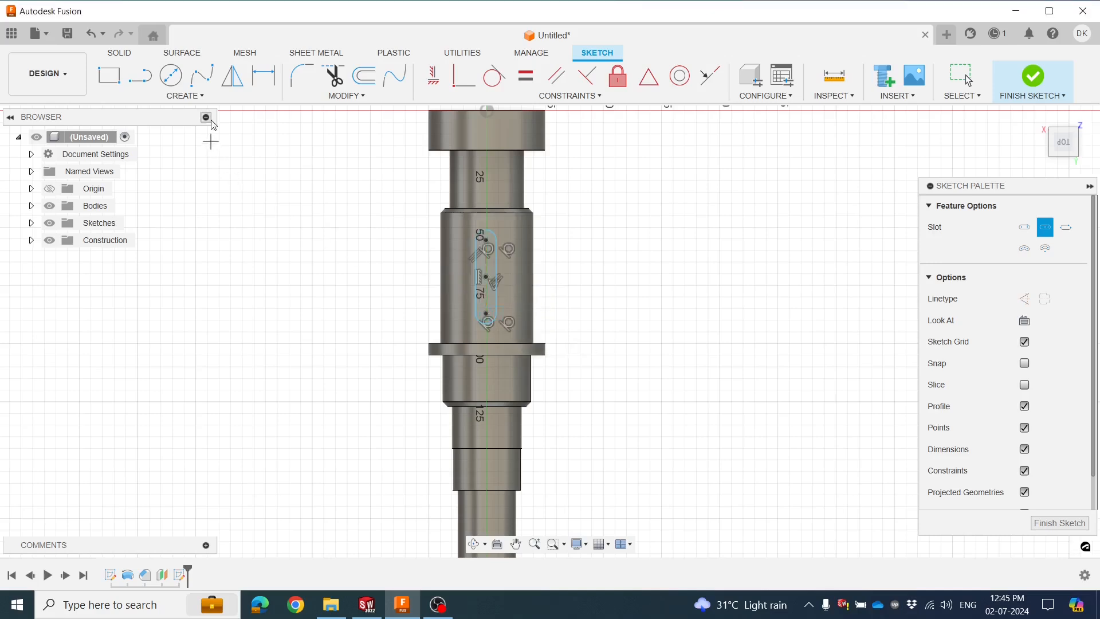
{"action": "key", "text": "Escape"}
Dimension the slot's center-to-center length as 30 mm and its end arc radius as 5 mm
{"action": "left_click", "coordinate": [272, 86]}
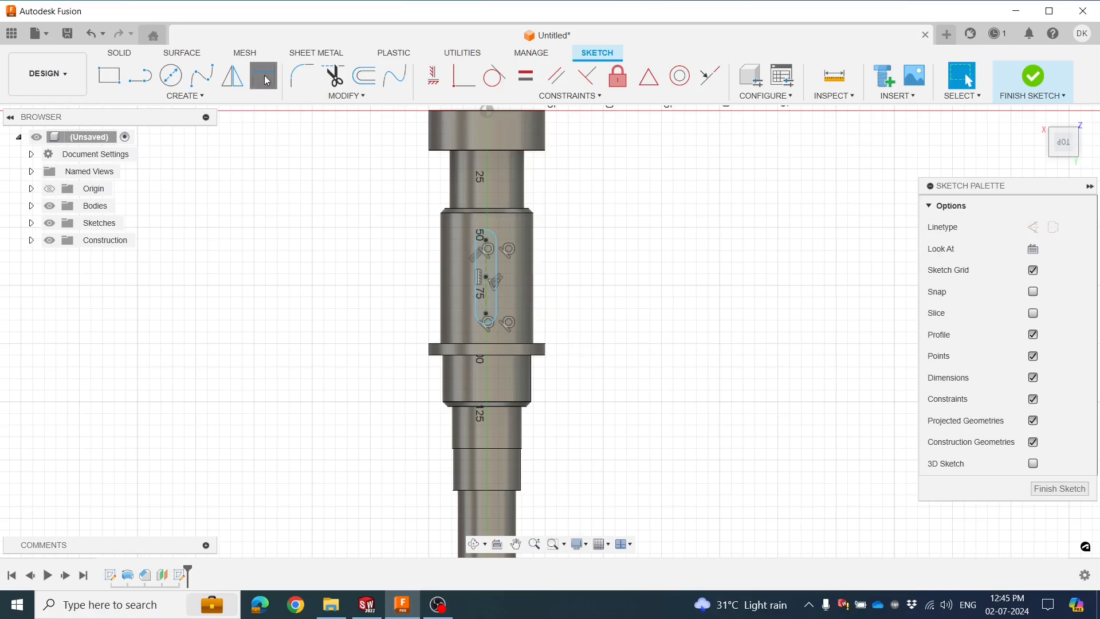
{"action": "left_click", "coordinate": [485, 273]}
{"action": "left_click", "coordinate": [563, 277]}
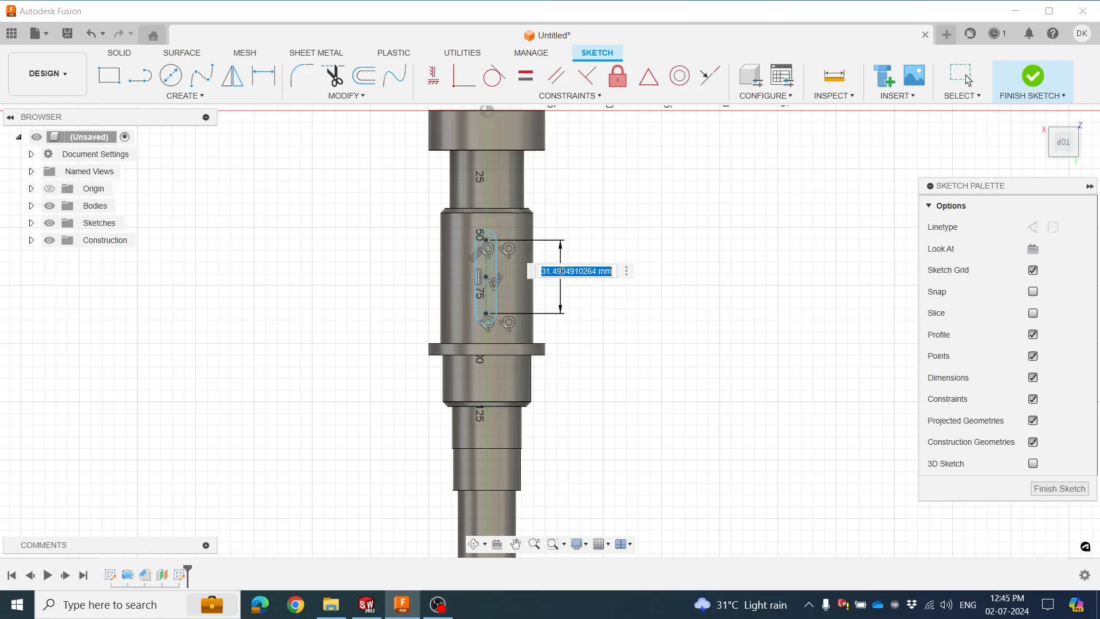
{"action": "key", "text": "Return"}
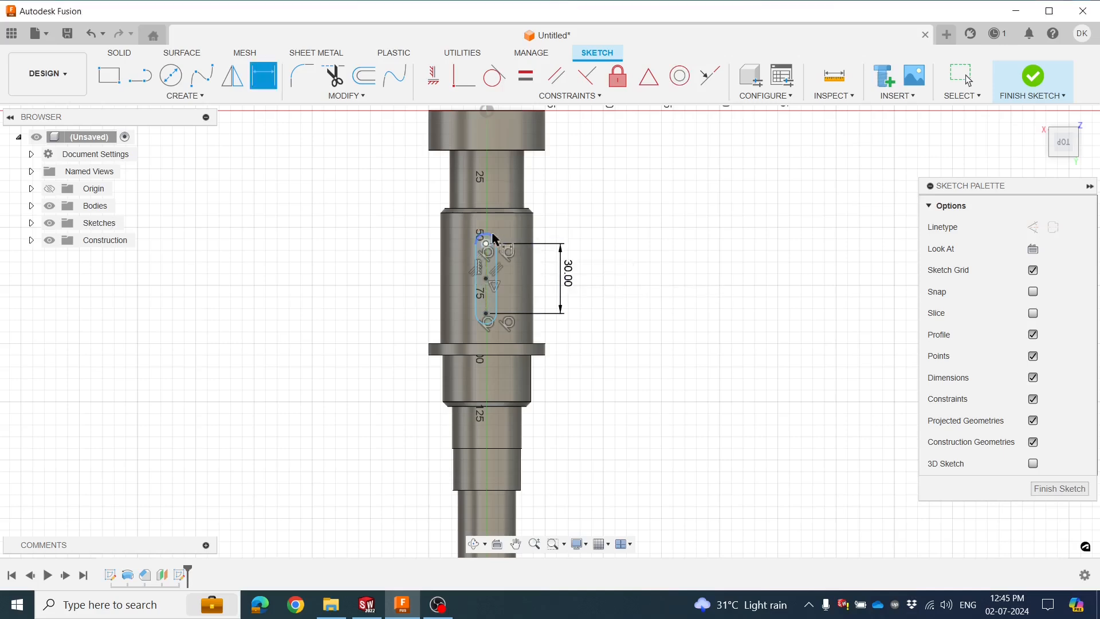
{"action": "left_click", "coordinate": [575, 212]}
{"action": "type", "text": "5"}
{"action": "key", "text": "Return"}
{"action": "key", "text": "Escape"}
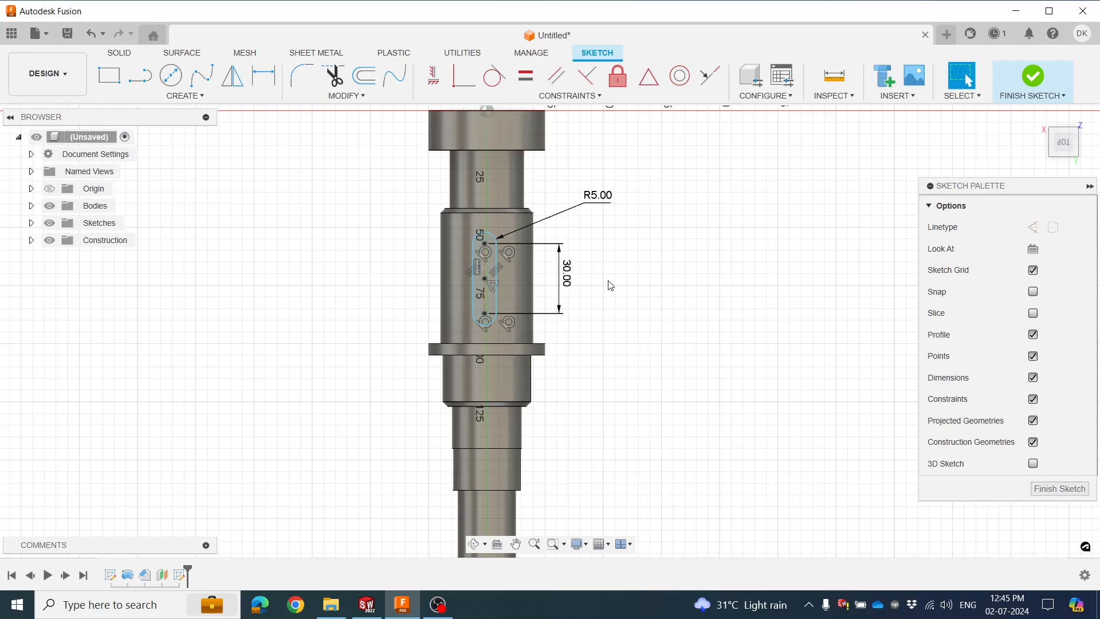
{"action": "scroll", "coordinate": [634, 298], "scroll_direction": "down", "scroll_amount": 3}
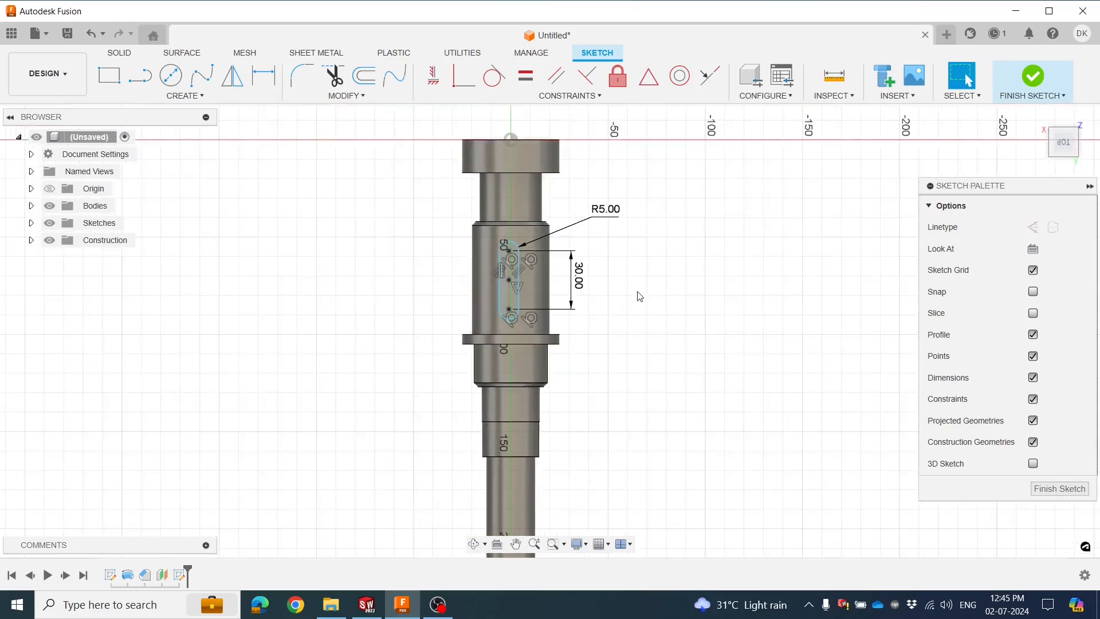
{"action": "middle_click_drag", "start_coordinate": [613, 302], "coordinate": [599, 312]}
{"action": "scroll", "coordinate": [587, 295], "scroll_direction": "up", "scroll_amount": 2}
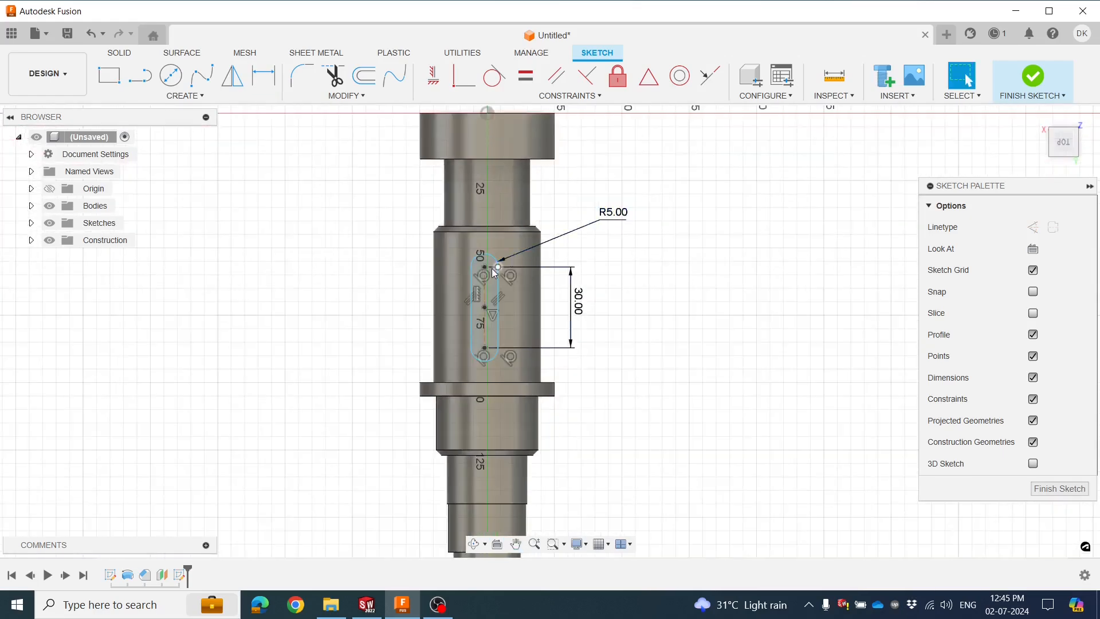
{"action": "scroll", "coordinate": [622, 194], "scroll_direction": "up", "scroll_amount": 1}
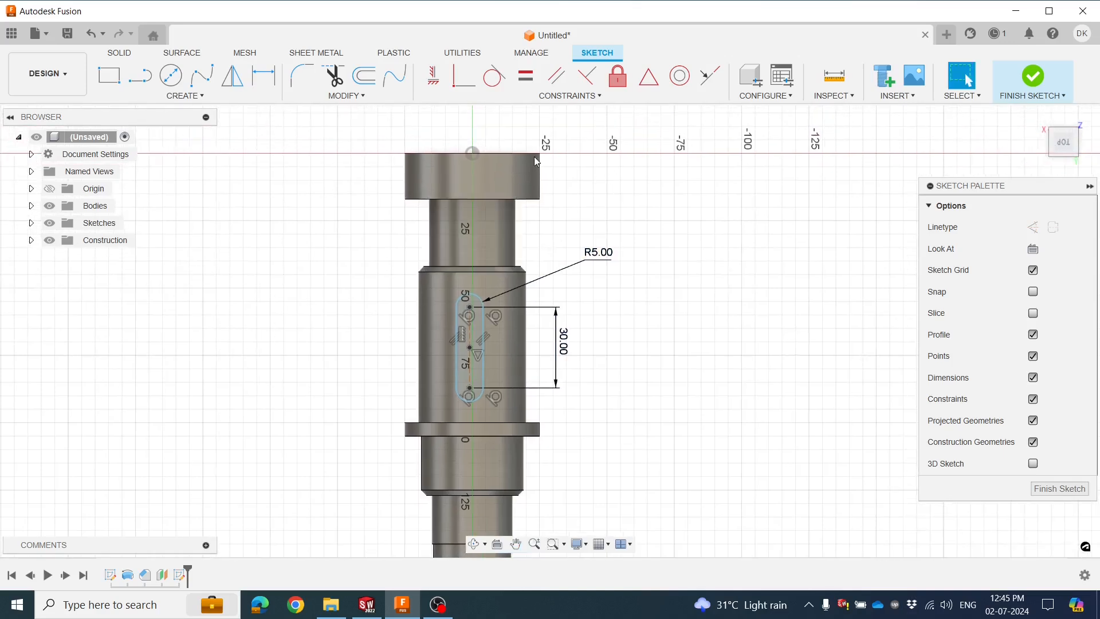
Sketch a line from the origin to the slot's head-side arc center and constrain it vertical
{"action": "left_click", "coordinate": [473, 155]}
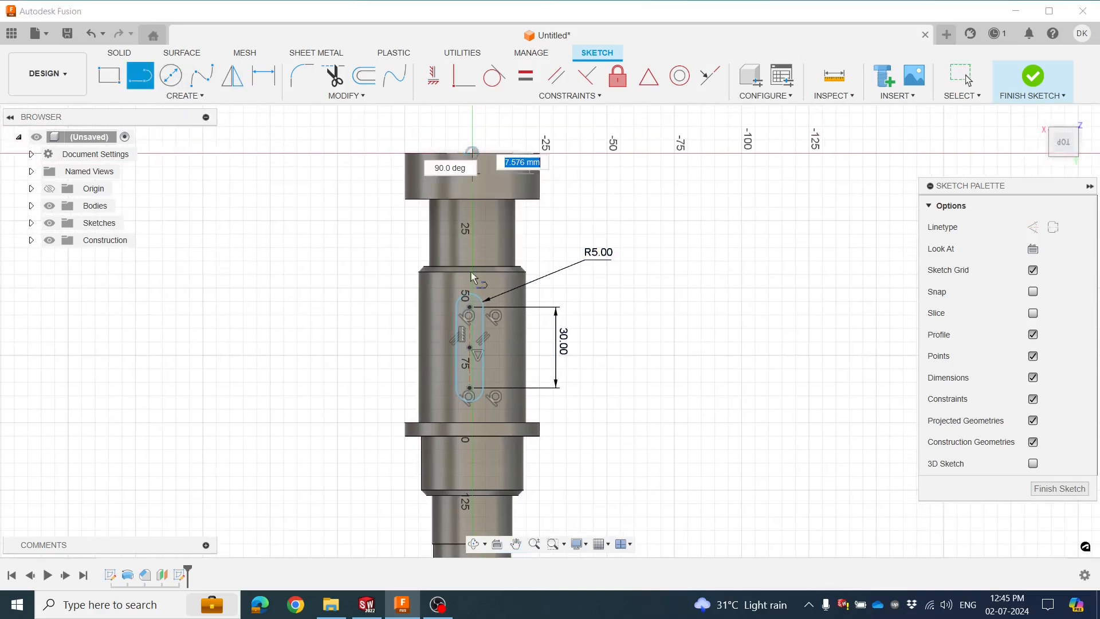
{"action": "left_click", "coordinate": [472, 308]}
{"action": "key", "text": "Escape"}
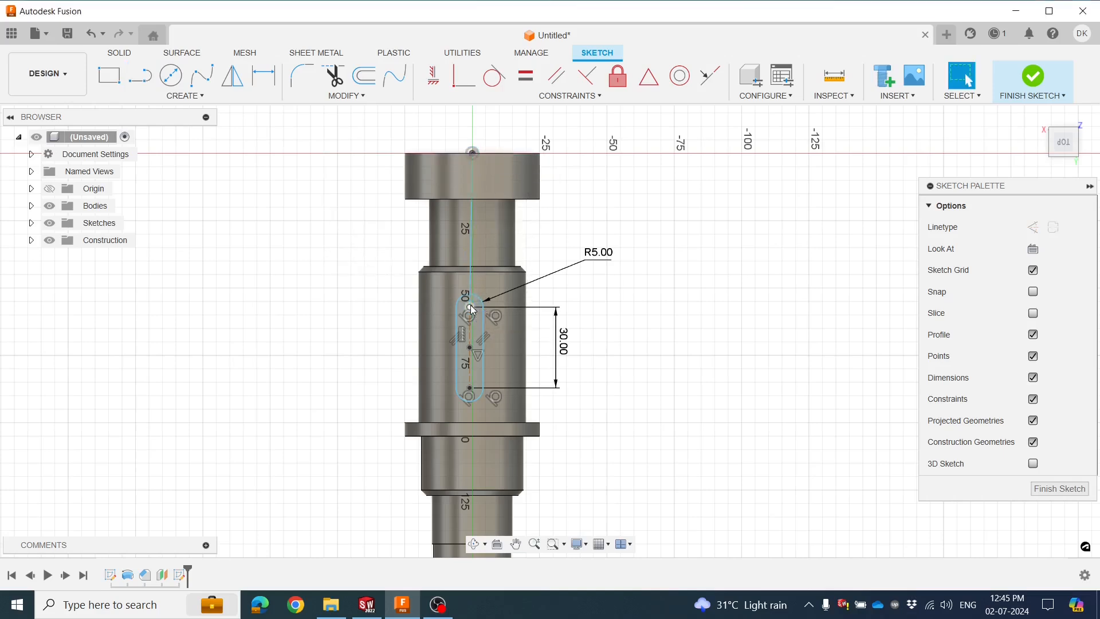
{"action": "left_click", "coordinate": [472, 199]}
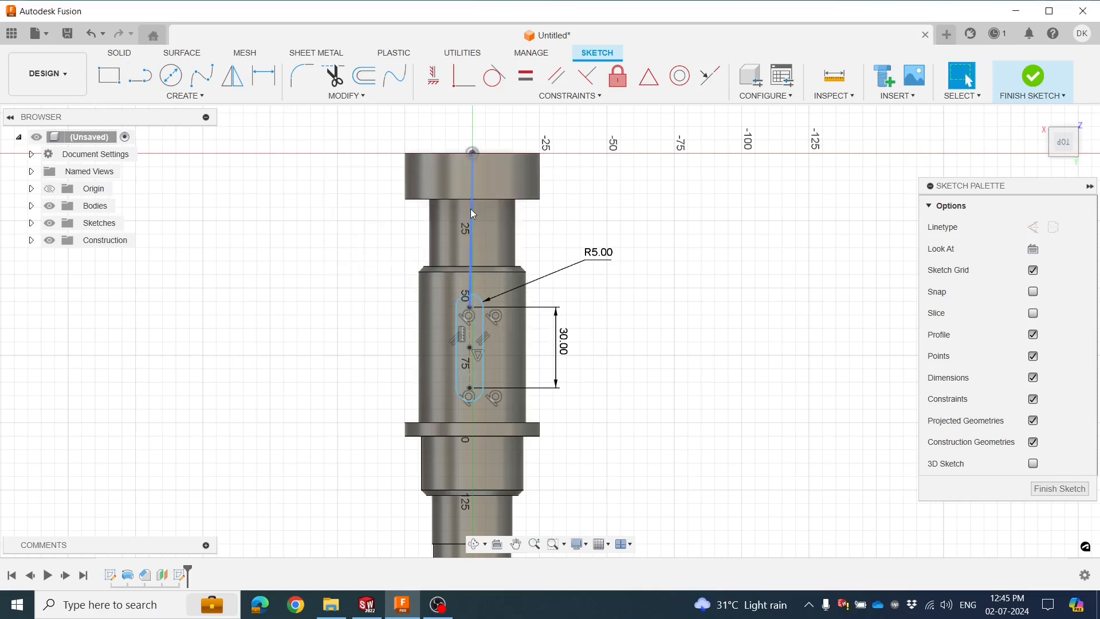
{"action": "left_click", "coordinate": [434, 76]}
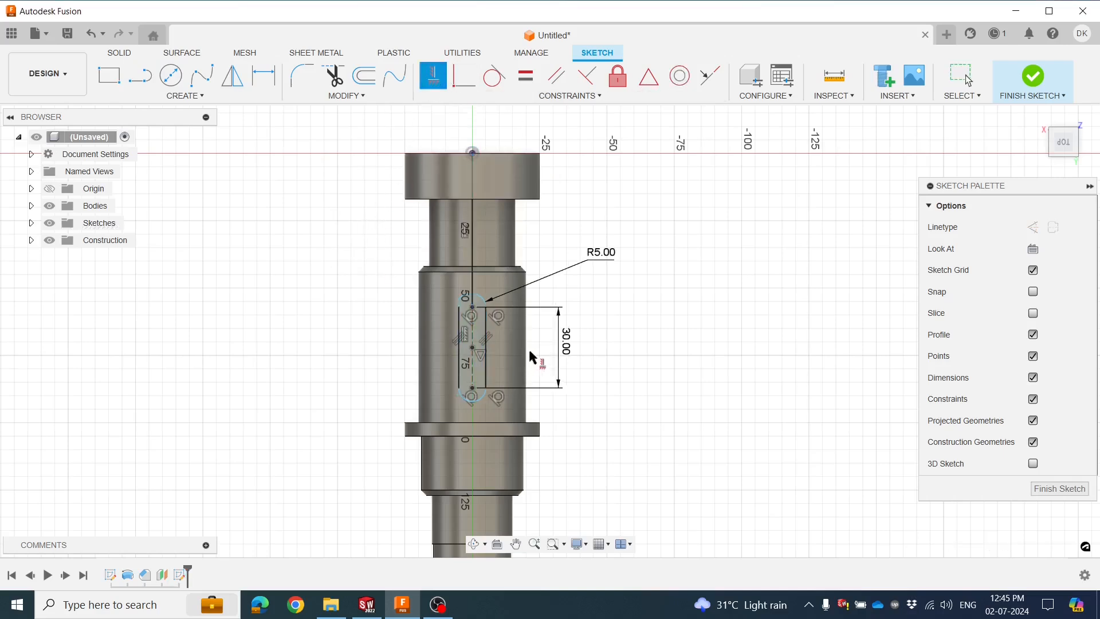
{"action": "left_click", "coordinate": [474, 263]}
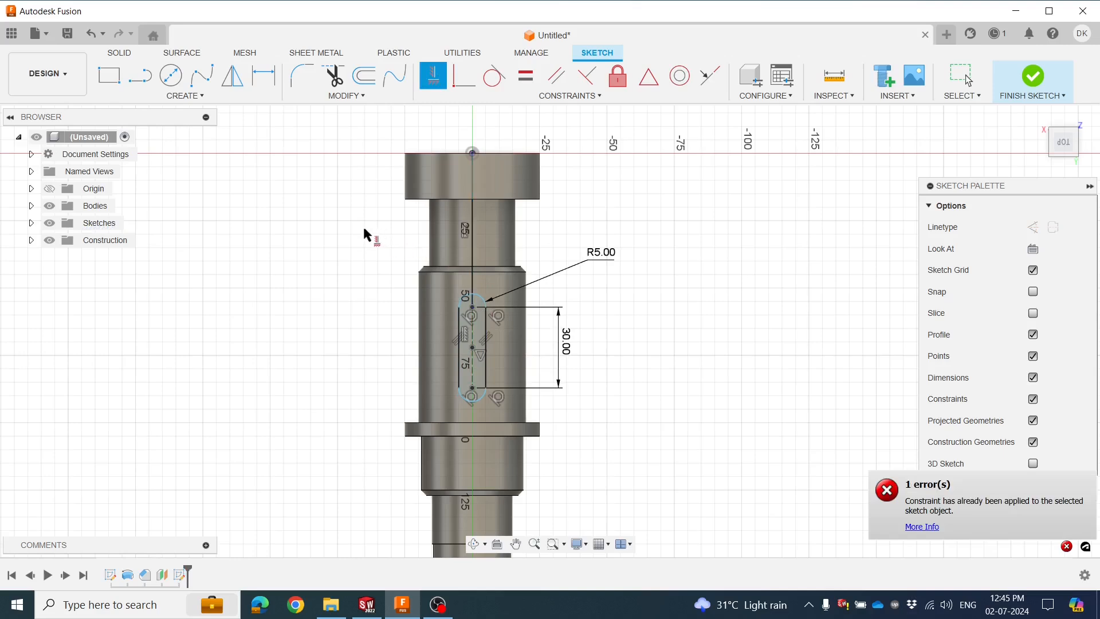
Dimension the line from the origin to the slot's arc center as 55 mm
{"action": "key", "text": "d"}
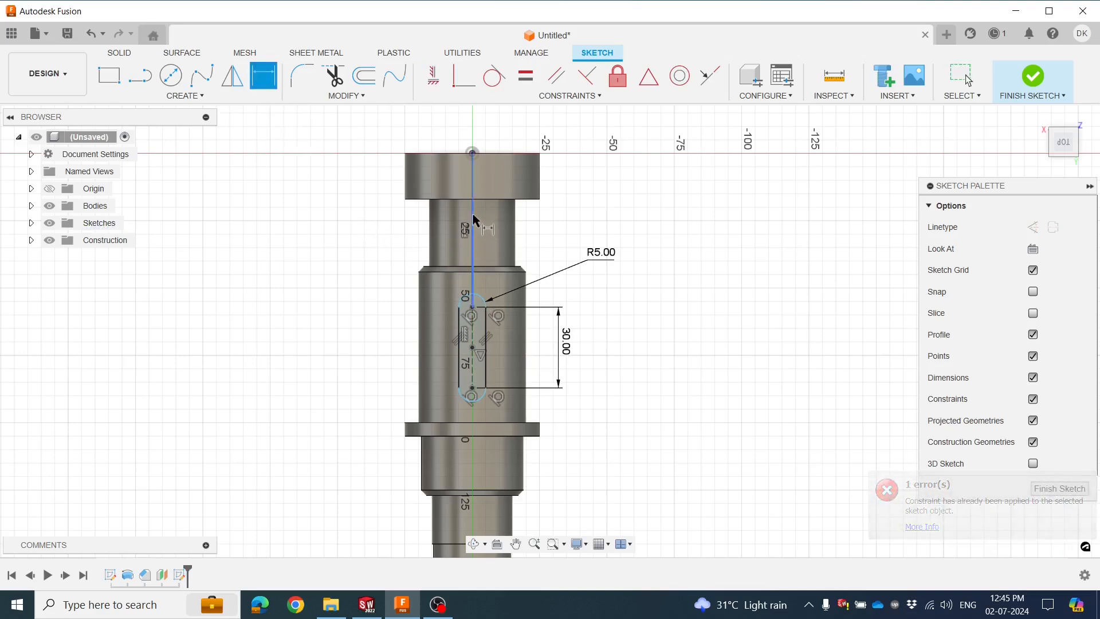
{"action": "left_click", "coordinate": [473, 220]}
{"action": "left_click", "coordinate": [366, 220]}
{"action": "type", "text": "5"}
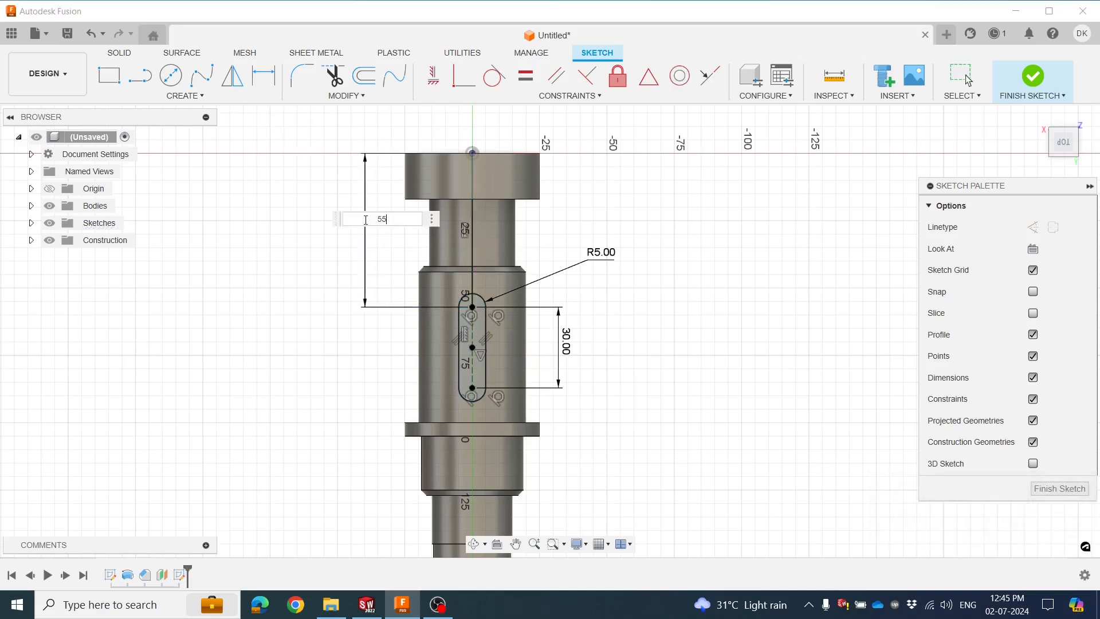
{"action": "type", "text": "5"}
{"action": "key", "text": "Return"}
{"action": "key", "text": "Escape"}
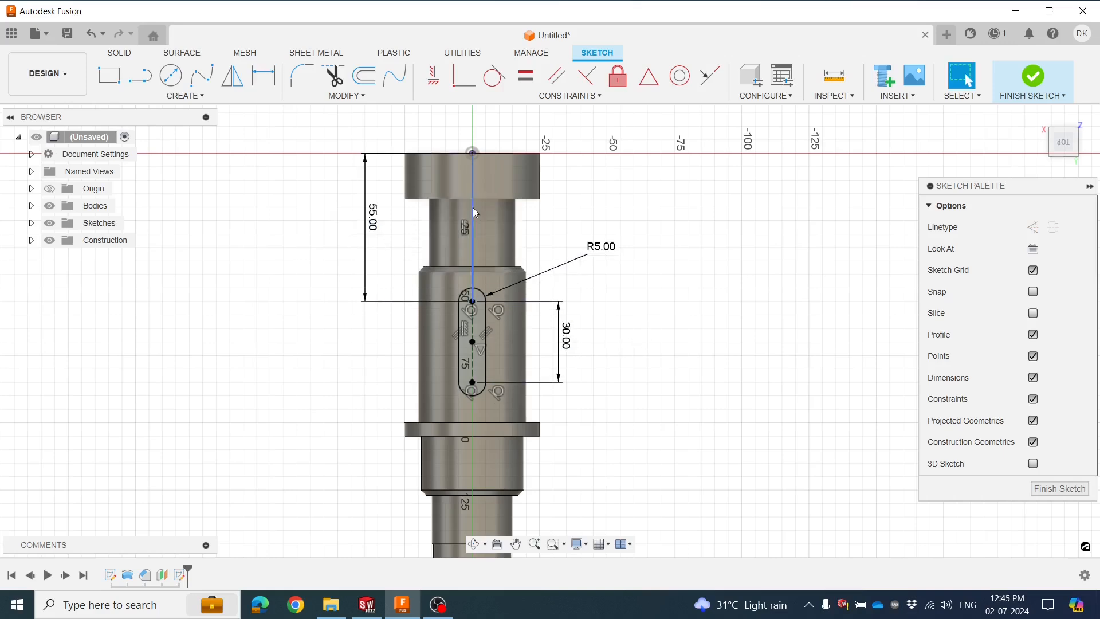
Convert the 55 mm line to construction geometry and finish the slot sketch
{"action": "left_click", "coordinate": [1033, 227]}
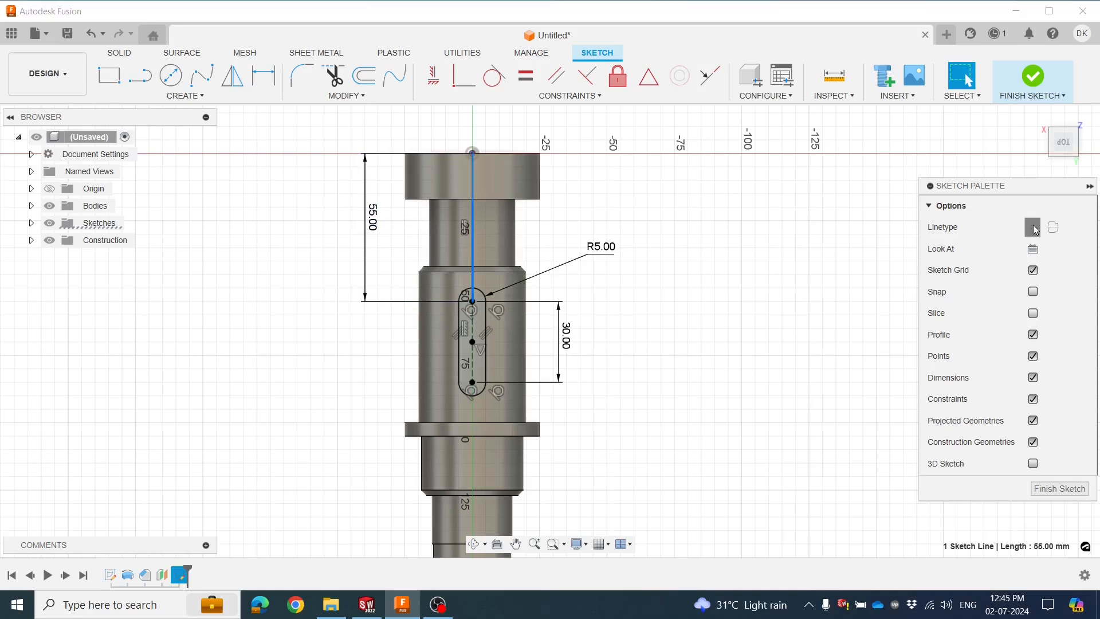
{"action": "left_click", "coordinate": [675, 218]}
{"action": "scroll", "coordinate": [675, 217], "scroll_direction": "down", "scroll_amount": 1}
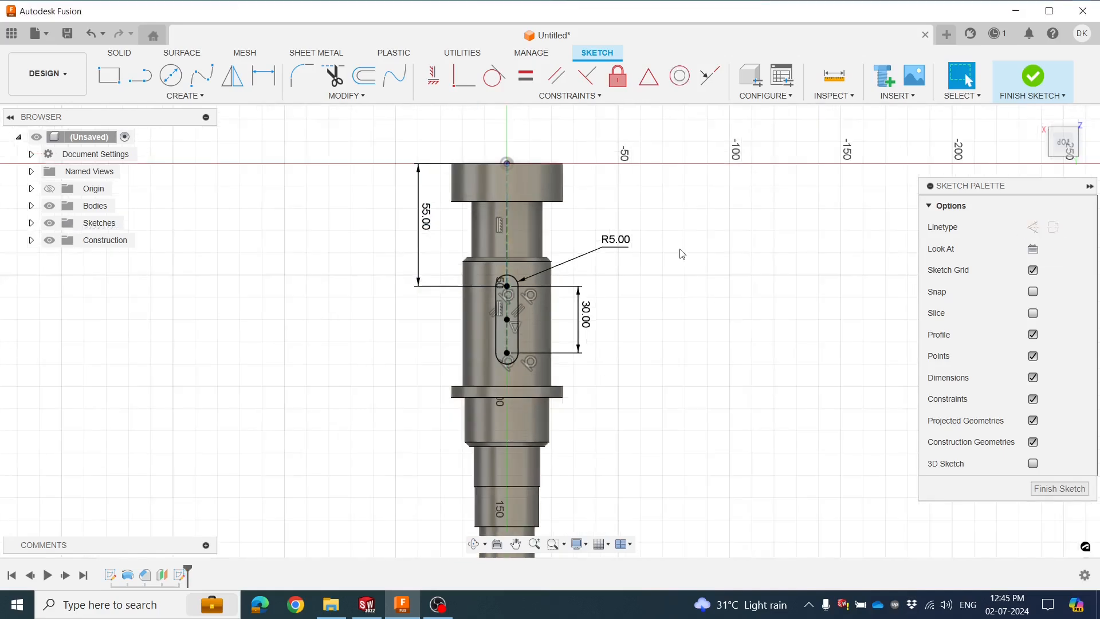
{"action": "left_click", "coordinate": [1026, 77]}
Cut the keyway into the shaft by extruding the slot profile symmetrically with a 5 mm distance
{"action": "mouse_move", "coordinate": [646, 287]}
{"action": "middle_mouse_down", "text": "shift"}
{"action": "mouse_move", "coordinate": [618, 250]}
{"action": "mouse_move", "coordinate": [651, 297]}
{"action": "middle_mouse_up", "text": "shift"}
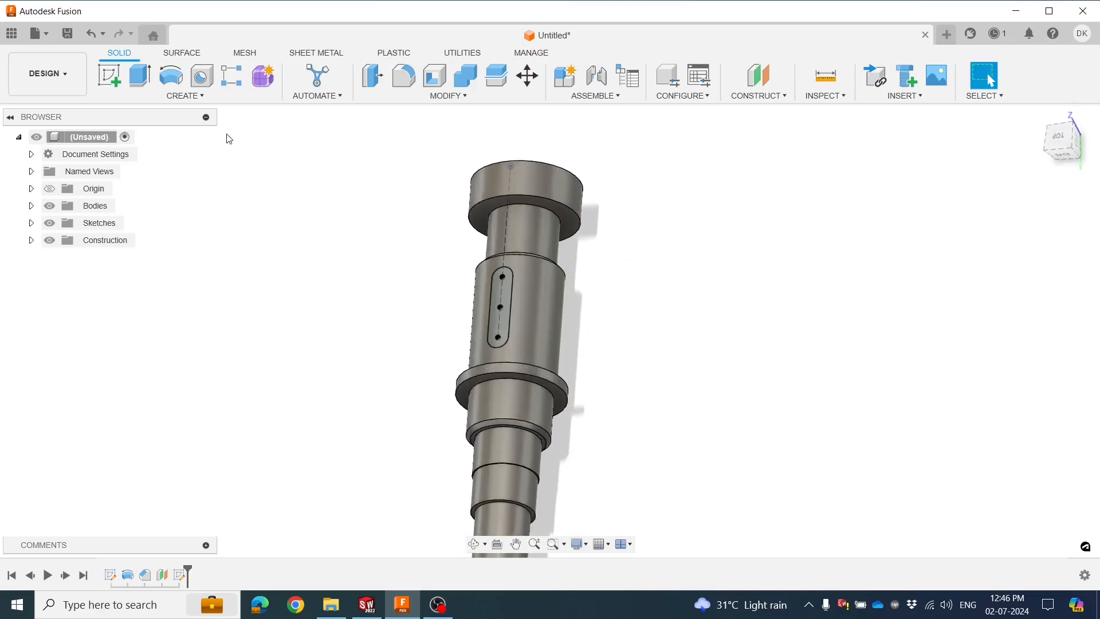
{"action": "left_click", "coordinate": [140, 77]}
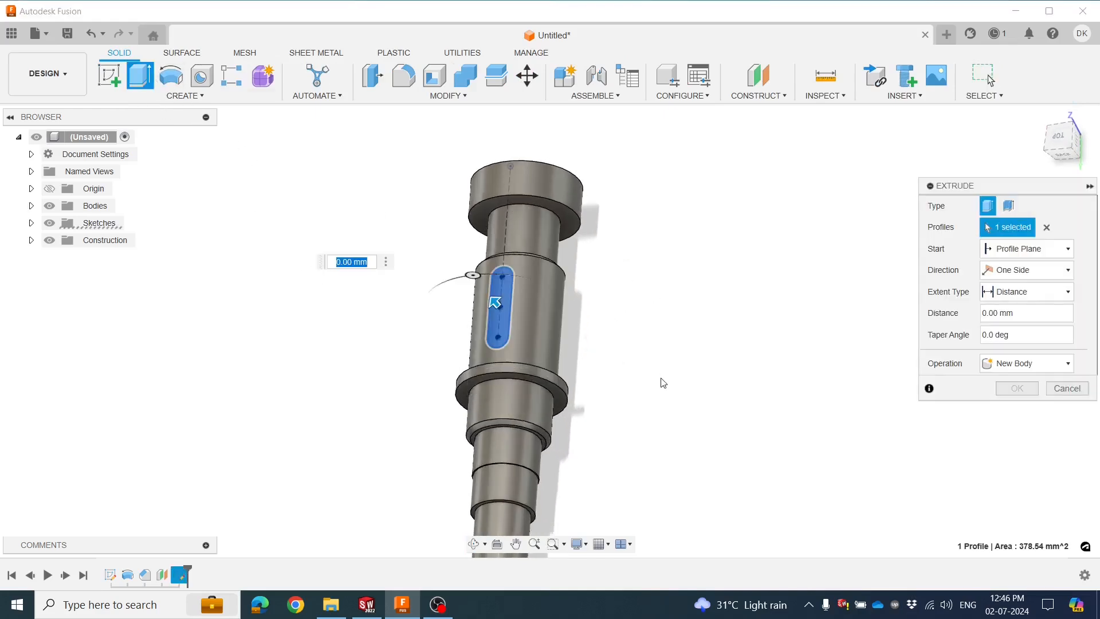
{"action": "middle_click_drag", "start_coordinate": [728, 368], "coordinate": [707, 380], "text": "shift"}
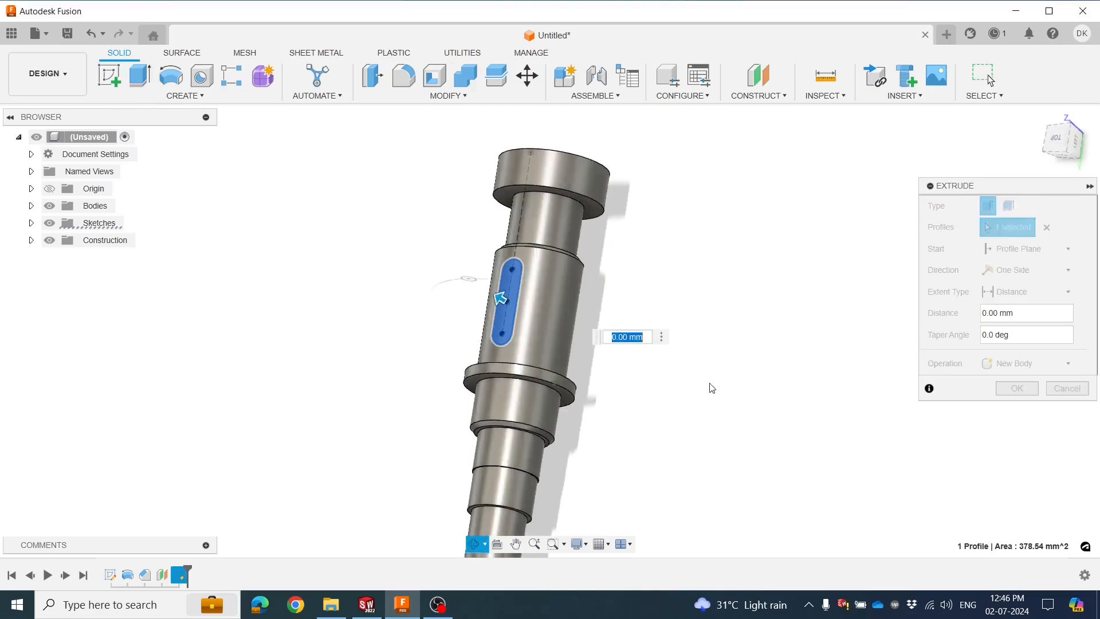
{"action": "left_click", "coordinate": [1025, 363]}
{"action": "left_click", "coordinate": [998, 397]}
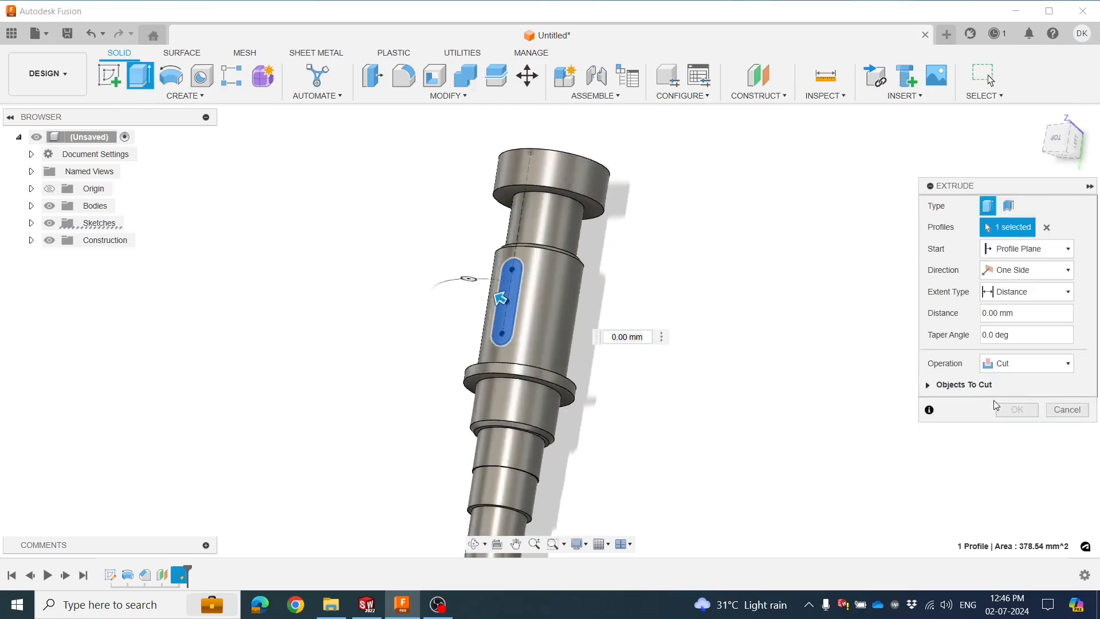
{"action": "scroll", "coordinate": [652, 368], "scroll_direction": "up", "scroll_amount": 1}
{"action": "middle_click_drag", "start_coordinate": [644, 378], "coordinate": [618, 384], "text": "shift"}
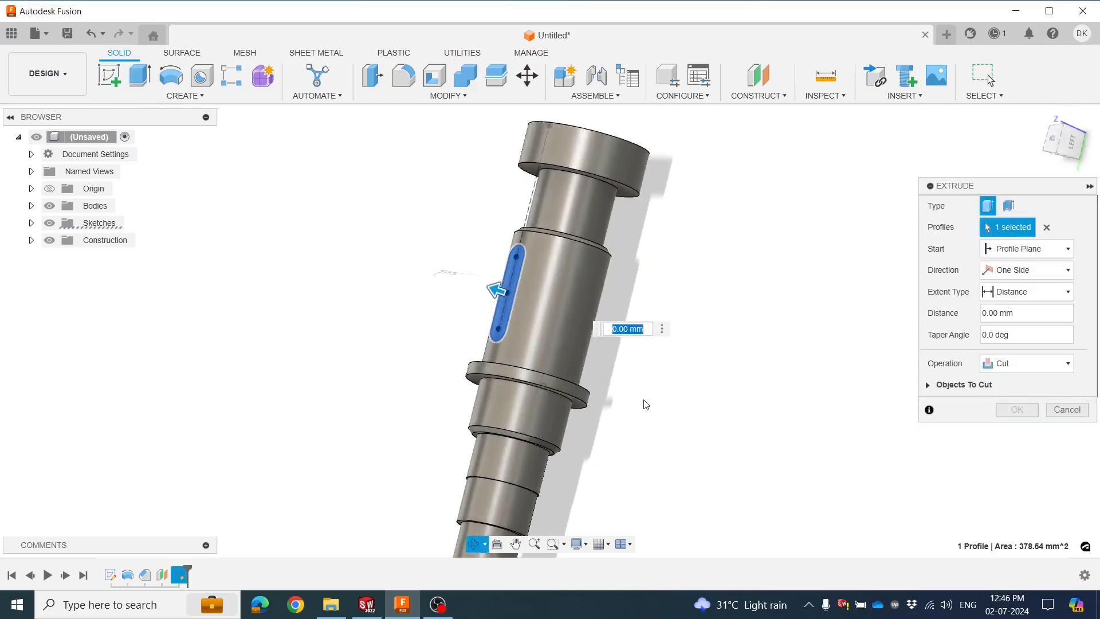
{"action": "key", "text": "Return"}
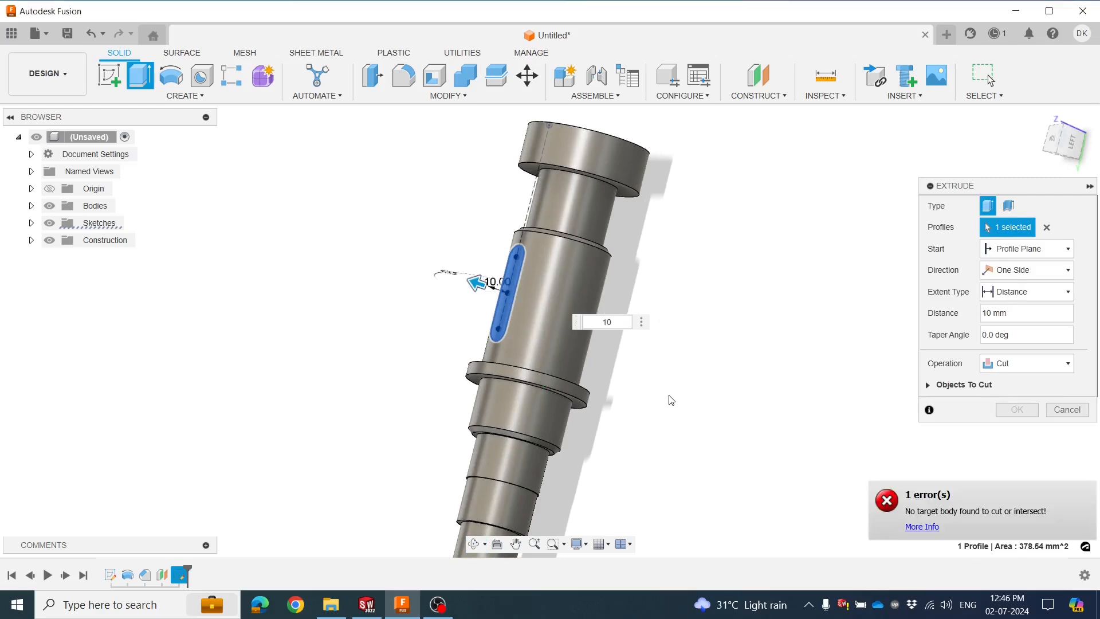
{"action": "left_click", "coordinate": [1016, 279]}
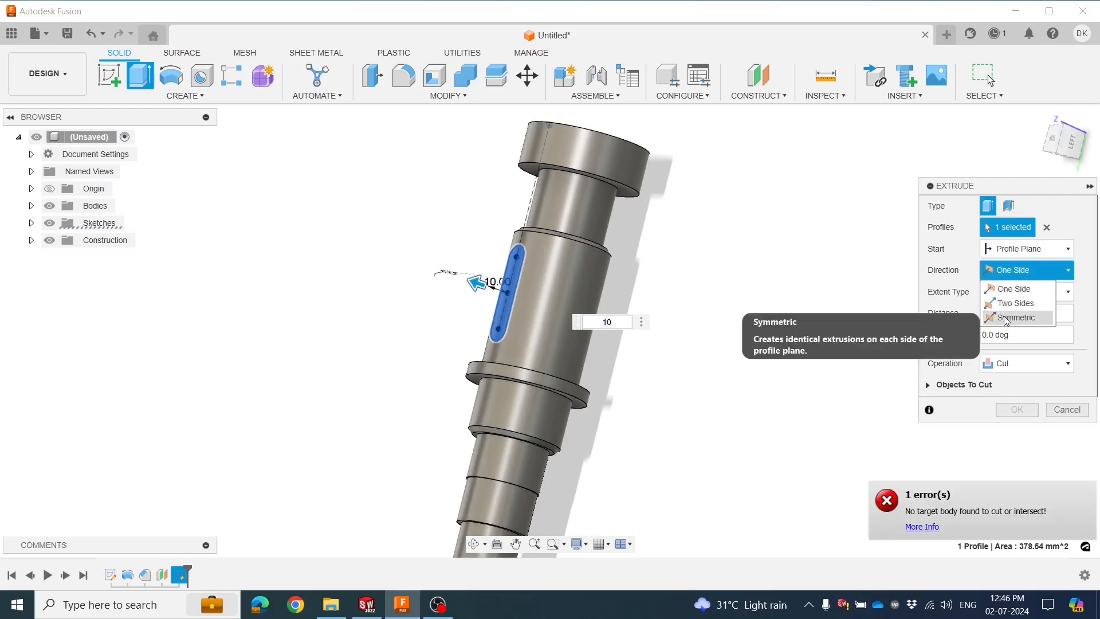
{"action": "left_click", "coordinate": [1007, 320]}
{"action": "mouse_move", "coordinate": [655, 368]}
{"action": "middle_mouse_down"}
{"action": "mouse_move", "coordinate": [634, 363]}
{"action": "mouse_move", "coordinate": [633, 376]}
{"action": "mouse_move", "coordinate": [600, 363]}
{"action": "mouse_move", "coordinate": [641, 384]}
{"action": "middle_mouse_up"}
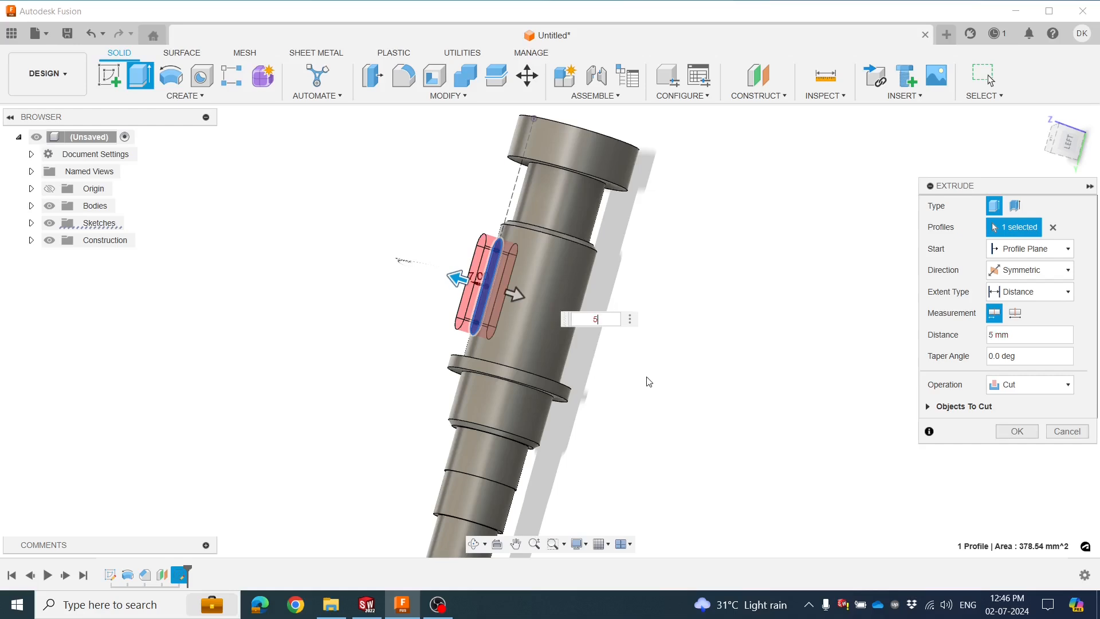
{"action": "left_click", "coordinate": [1010, 432]}
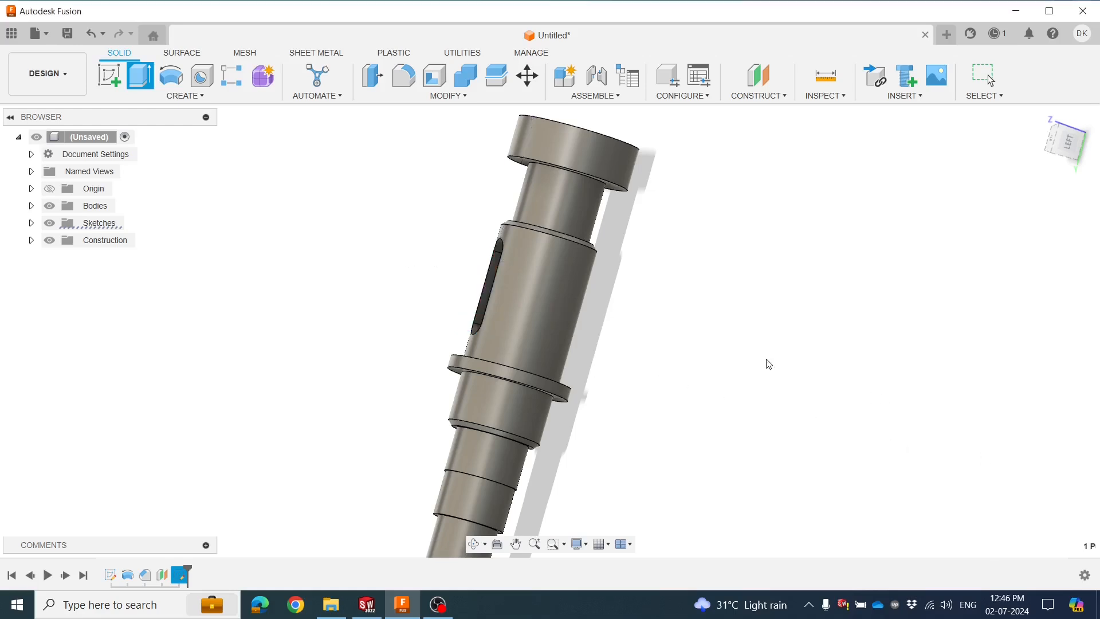
Create a new sketch on the flat outer end face of the shaft's head
{"action": "middle_click_drag", "start_coordinate": [553, 307], "coordinate": [463, 342], "text": "shift"}
{"action": "middle_click_drag", "start_coordinate": [554, 410], "coordinate": [613, 372], "text": "shift"}
{"action": "middle_click_drag", "start_coordinate": [522, 401], "coordinate": [467, 353]}
{"action": "scroll", "coordinate": [427, 425], "scroll_direction": "down", "scroll_amount": 1}
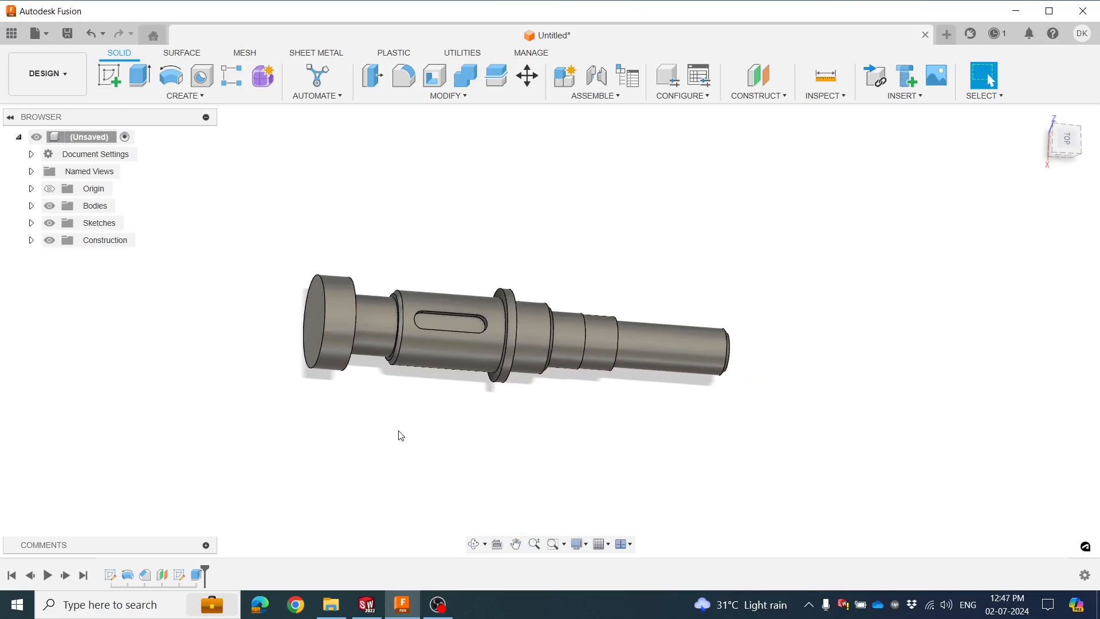
{"action": "middle_click_drag", "start_coordinate": [401, 435], "coordinate": [430, 437], "text": "shift"}
{"action": "left_click", "coordinate": [352, 294]}
{"action": "right_click", "coordinate": [353, 295]}
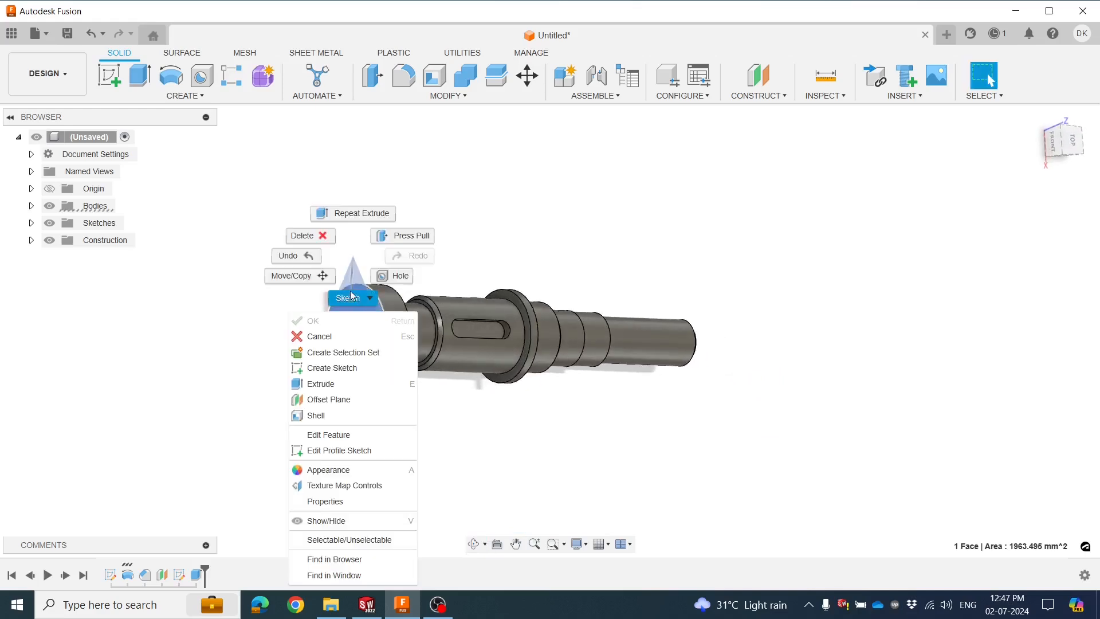
{"action": "left_click", "coordinate": [322, 369]}
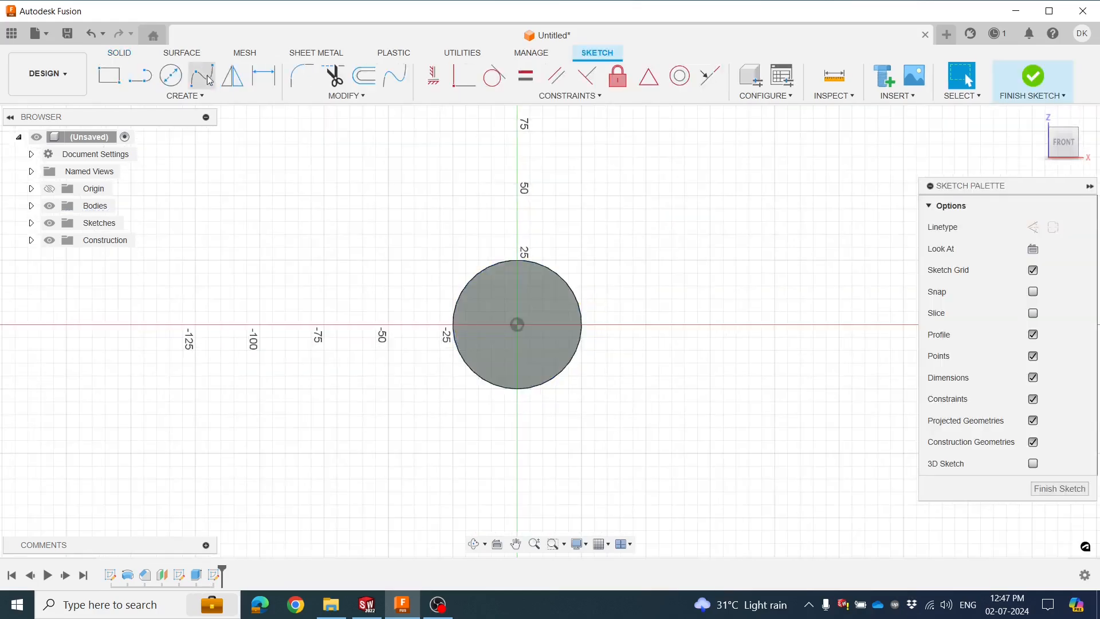
Sketch a circle centered on the origin of the head's end face and dimension its diameter as 50 mm
{"action": "left_click", "coordinate": [171, 75]}
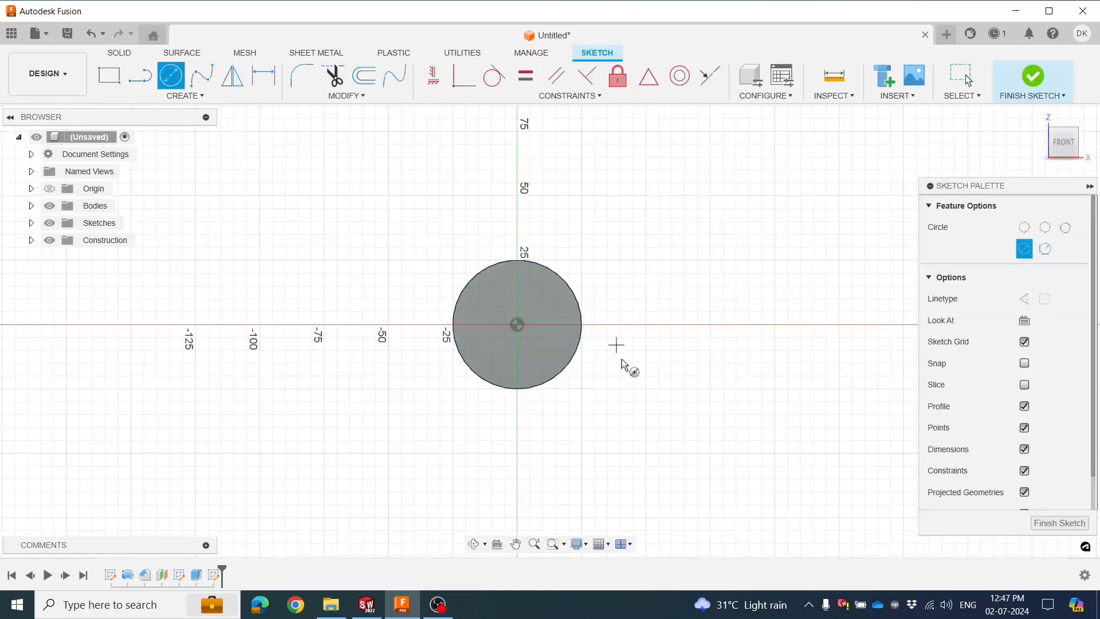
{"action": "left_click", "coordinate": [517, 324]}
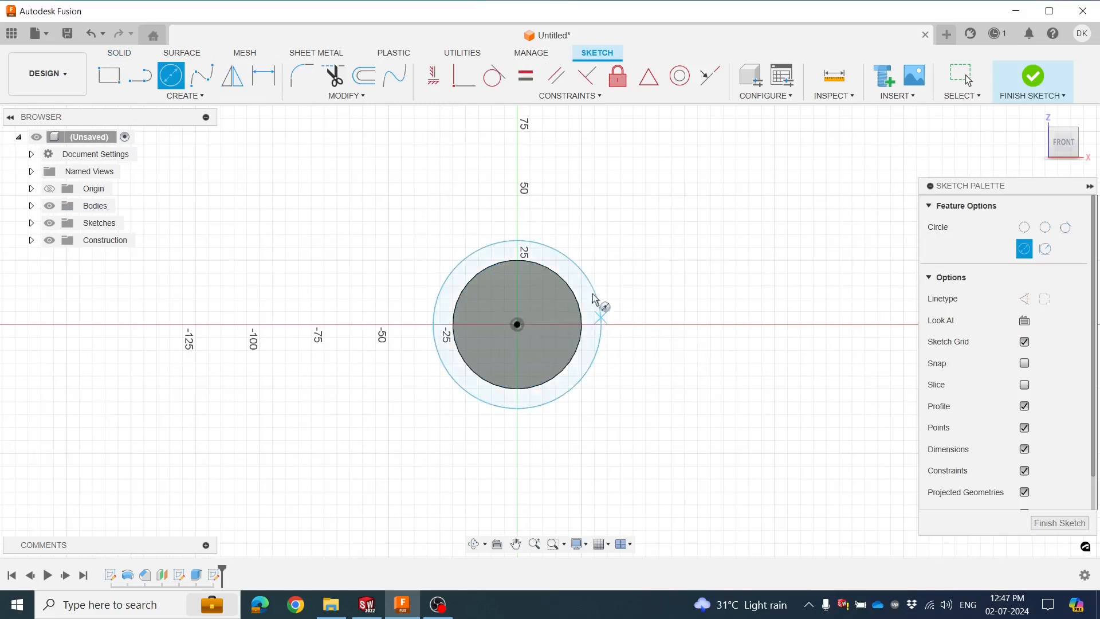
{"action": "left_click", "coordinate": [256, 77]}
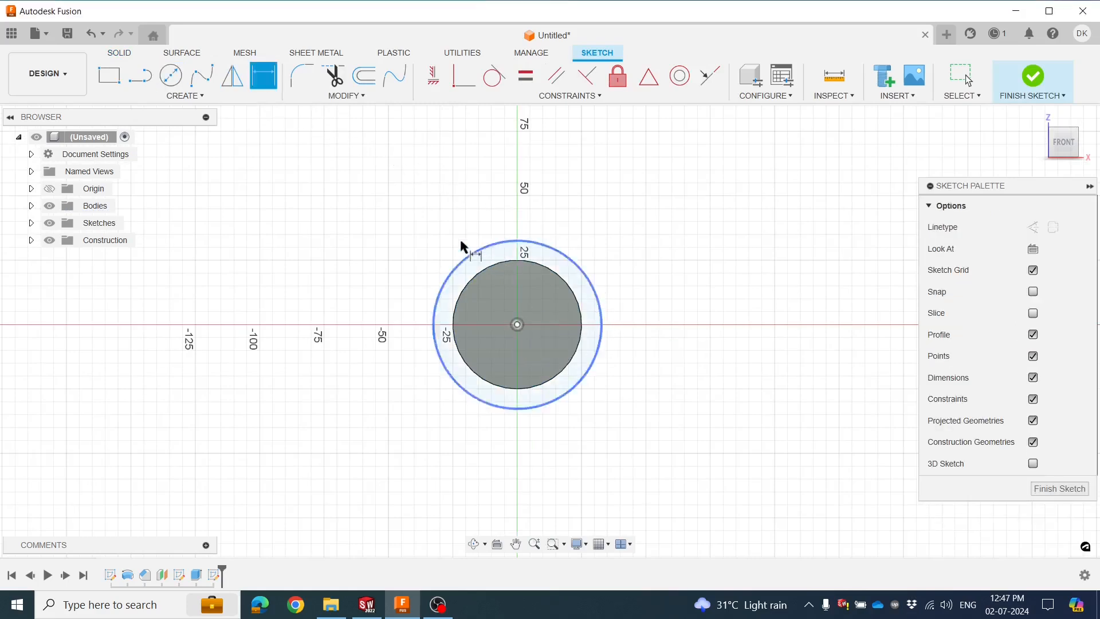
{"action": "left_click", "coordinate": [463, 263]}
{"action": "left_click", "coordinate": [436, 238]}
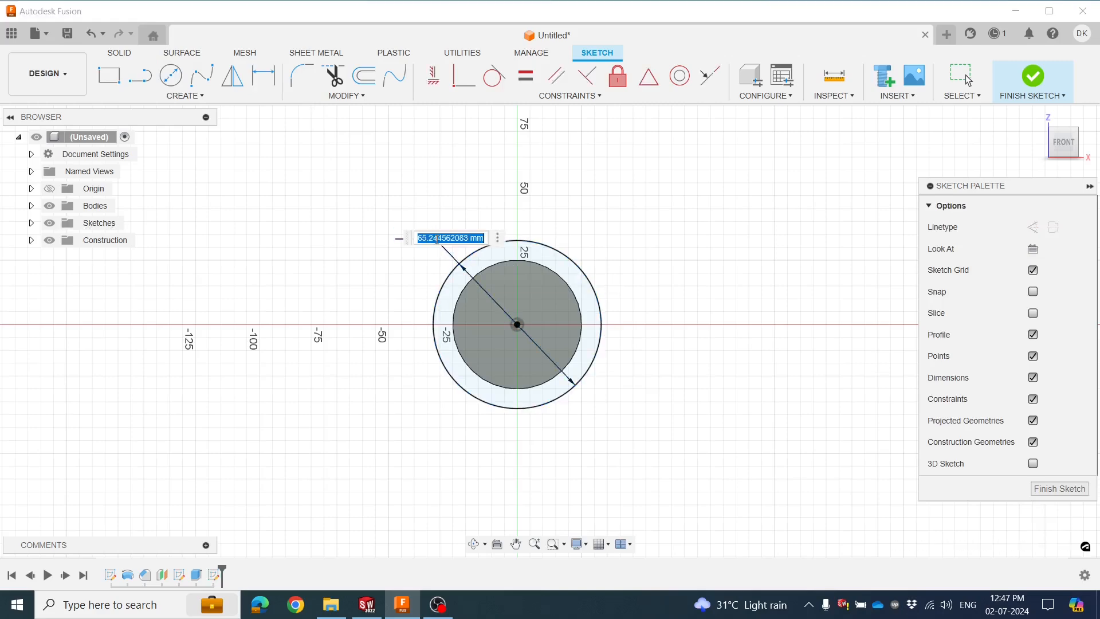
{"action": "type", "text": "50"}
{"action": "key", "text": "Return"}
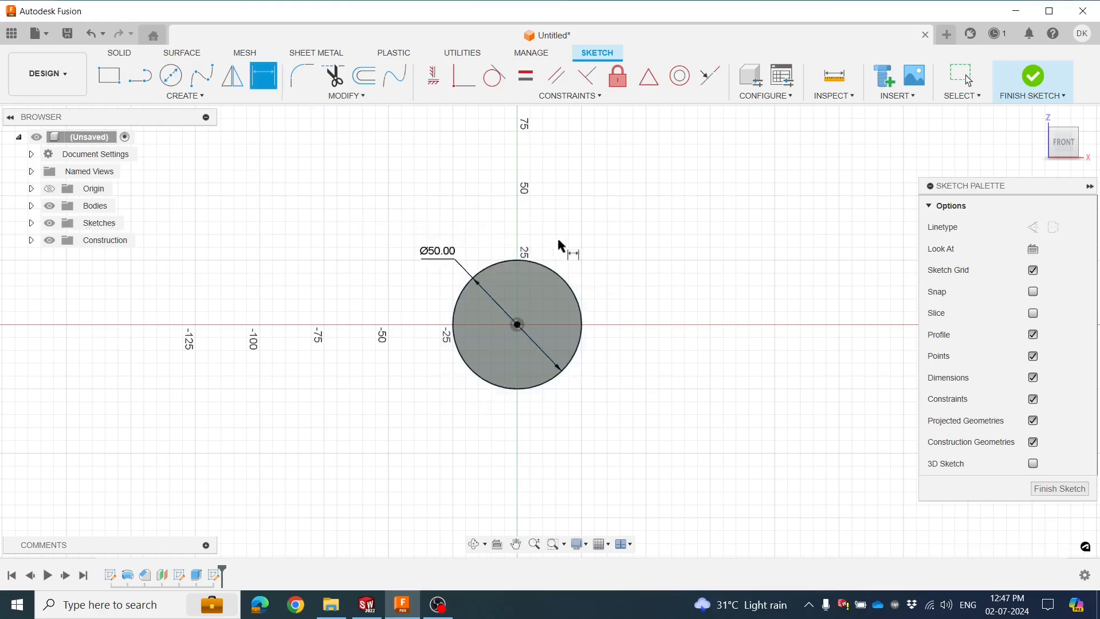
{"action": "scroll", "coordinate": [538, 269], "scroll_direction": "up", "scroll_amount": 1}
{"action": "key", "text": "Escape"}
Draw a vertical line from the circle's center up to the top of the 50 mm circle
{"action": "scroll", "coordinate": [561, 285], "scroll_direction": "up", "scroll_amount": 2}
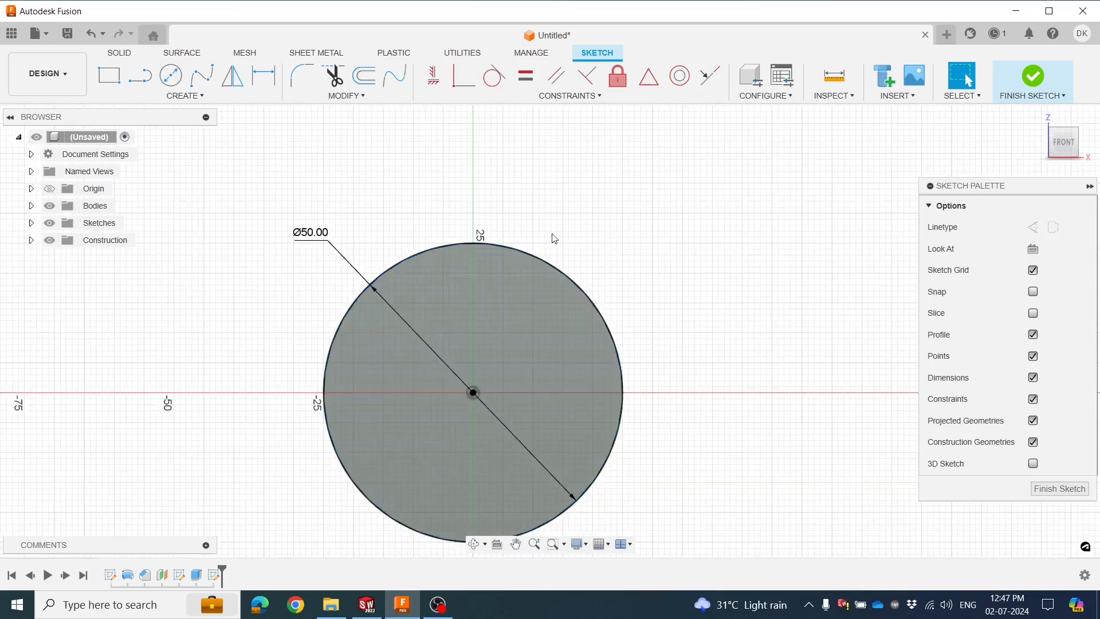
{"action": "left_click", "coordinate": [140, 75]}
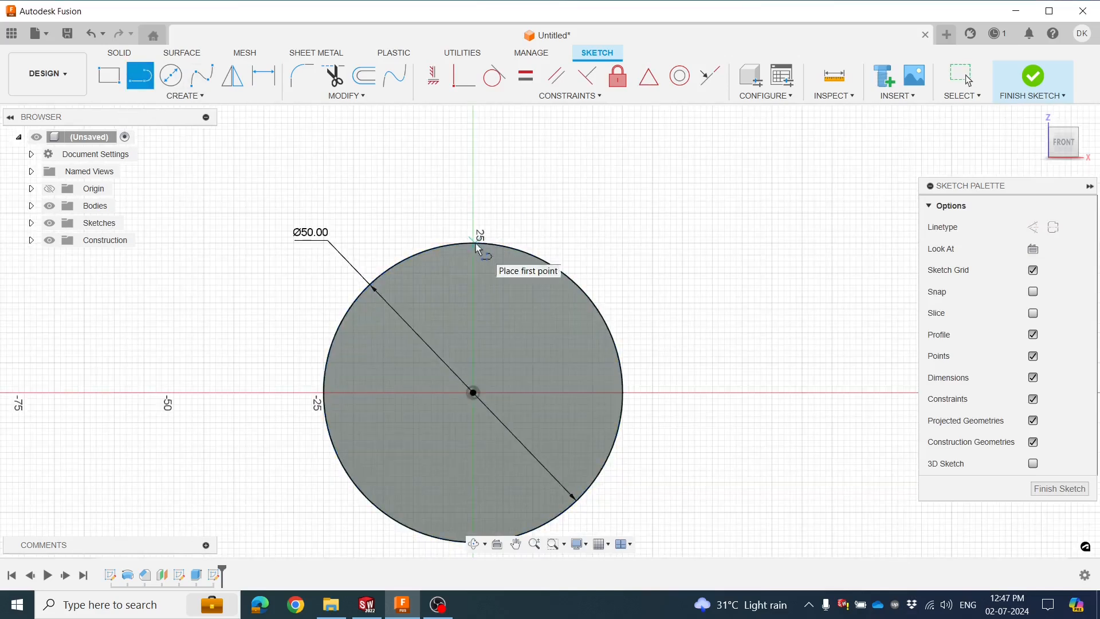
{"action": "left_click", "coordinate": [474, 394]}
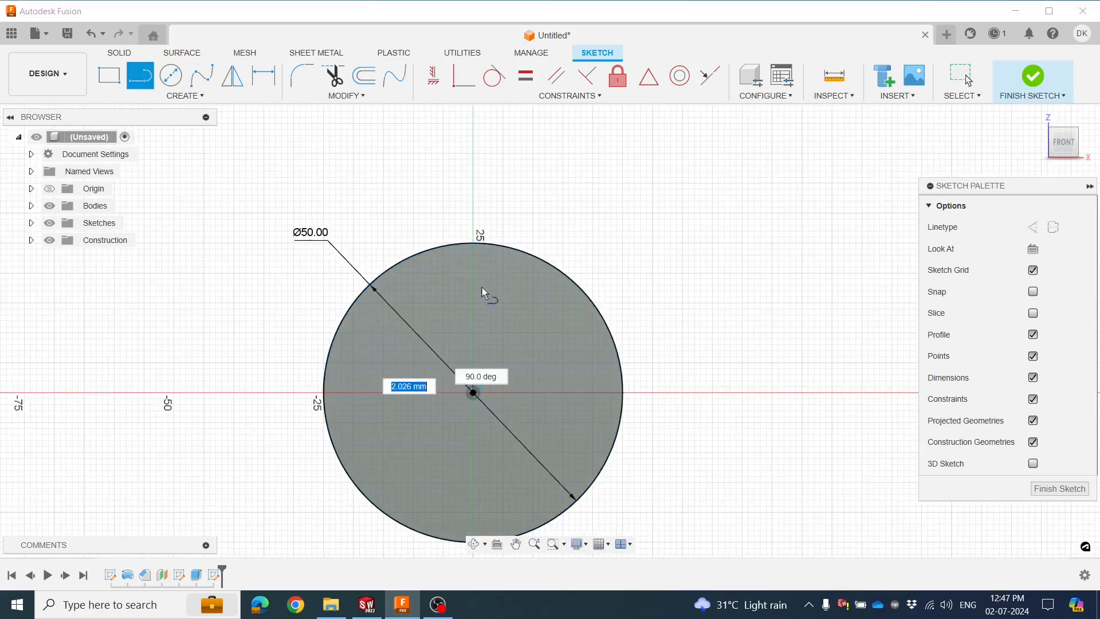
{"action": "left_click", "coordinate": [474, 244]}
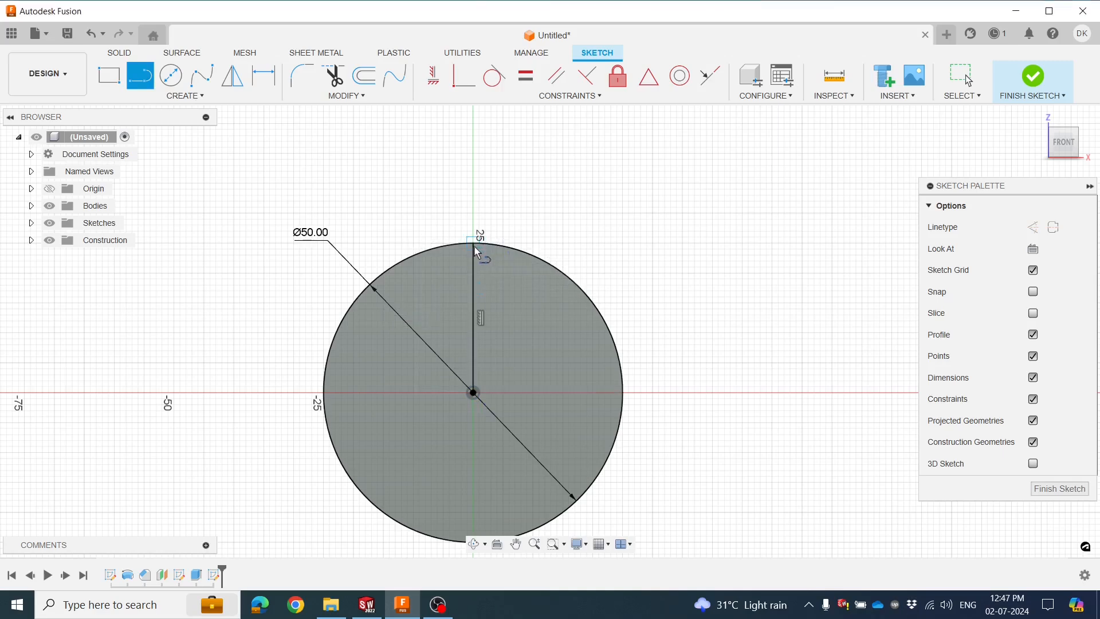
Sketch a three-line tapered notch at the circle's top, with both ends on the circle and a narrower flat bottom across the vertical line
{"action": "scroll", "coordinate": [475, 250], "scroll_direction": "up", "scroll_amount": 2}
{"action": "scroll", "coordinate": [498, 249], "scroll_direction": "up", "scroll_amount": 1}
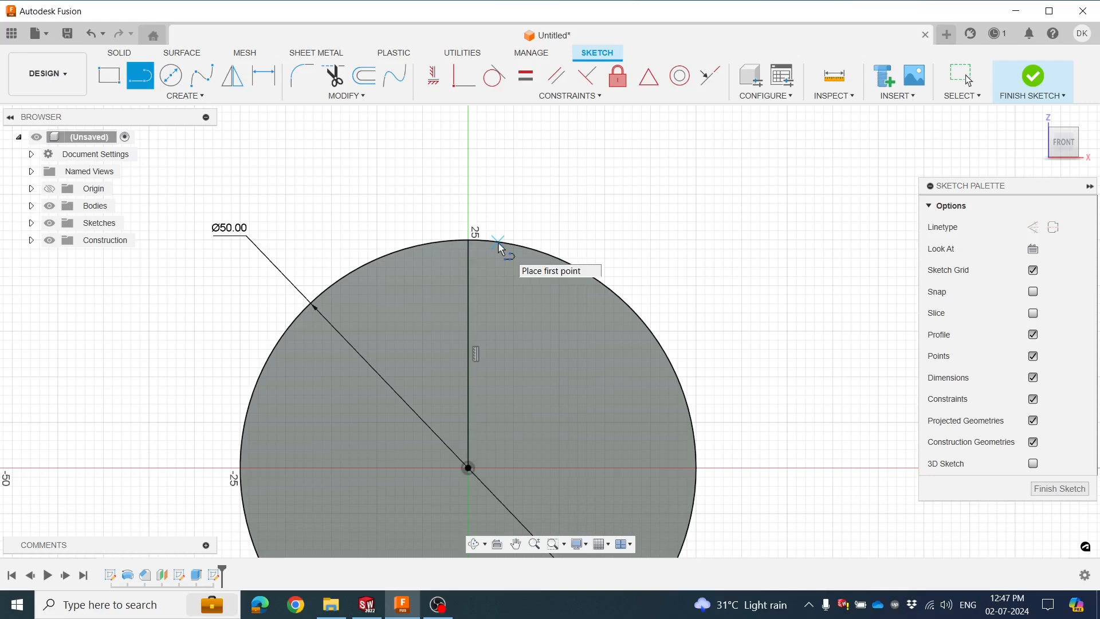
{"action": "left_click", "coordinate": [498, 242]}
{"action": "left_click", "coordinate": [488, 277]}
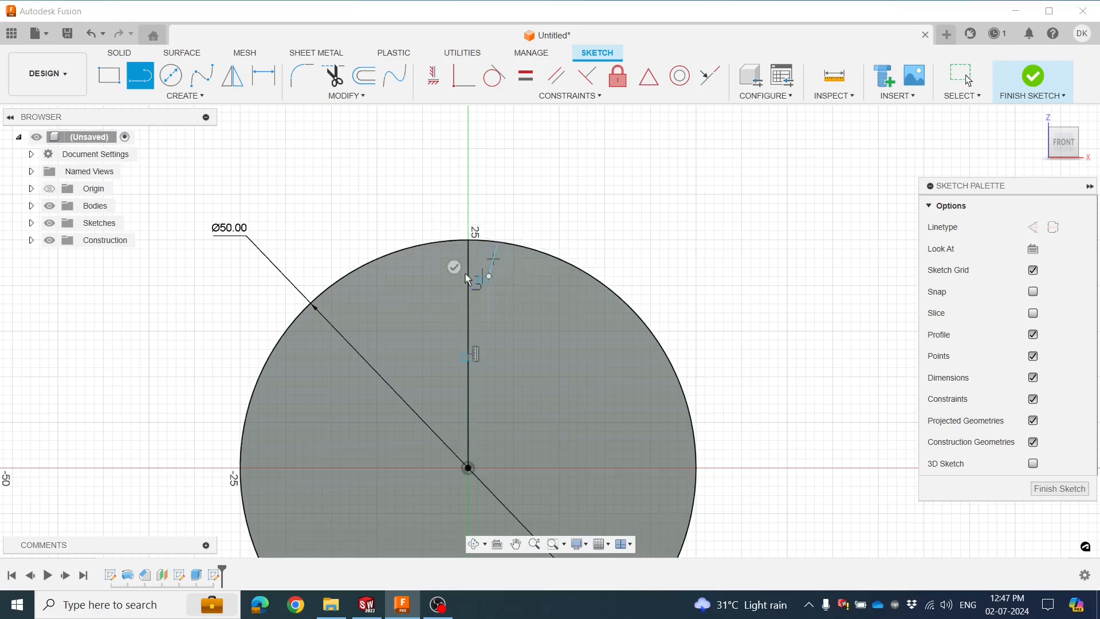
{"action": "left_click", "coordinate": [433, 248]}
{"action": "key", "text": "Escape"}
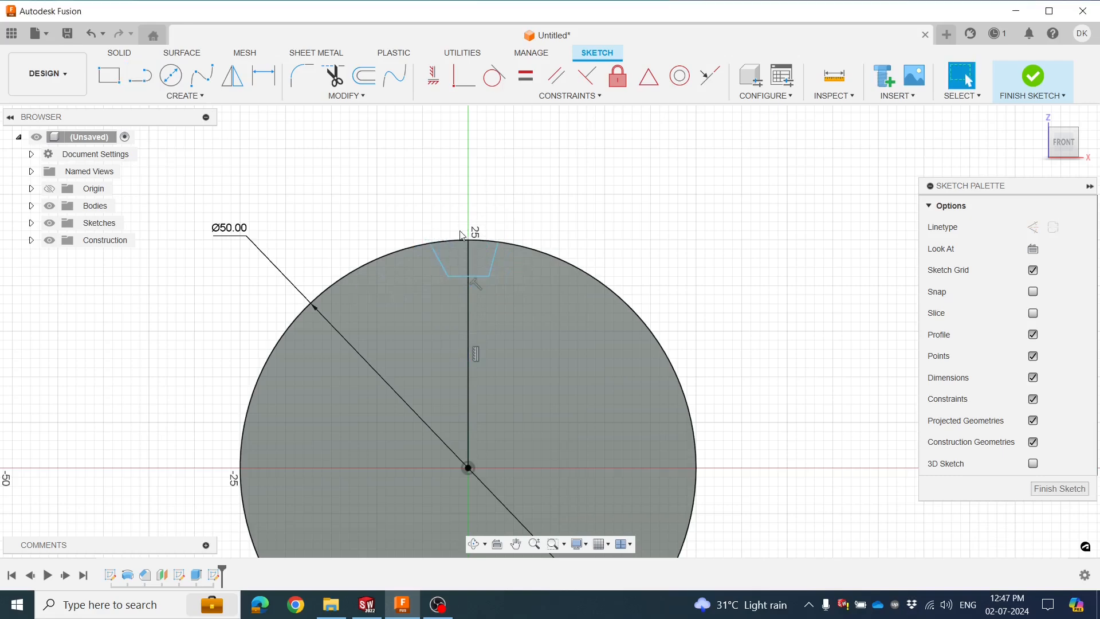
{"action": "scroll", "coordinate": [487, 247], "scroll_direction": "up", "scroll_amount": 3}
{"action": "scroll", "coordinate": [518, 212], "scroll_direction": "up", "scroll_amount": 2}
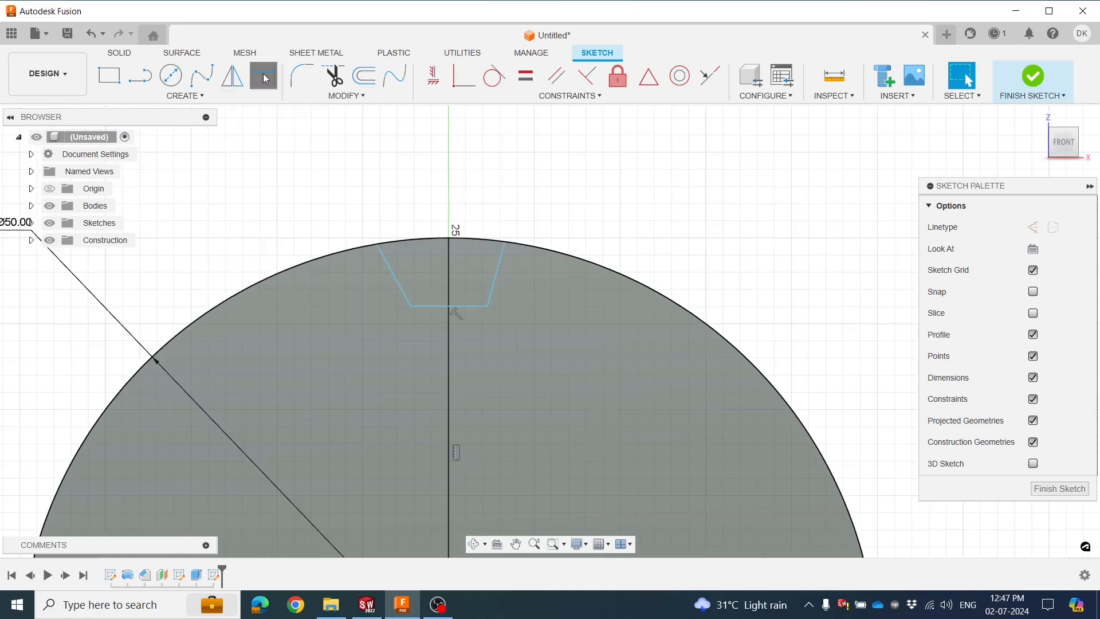
Dimension both upper ends of the notch 3 mm horizontally from the top endpoint of the vertical line
{"action": "left_click", "coordinate": [376, 245]}
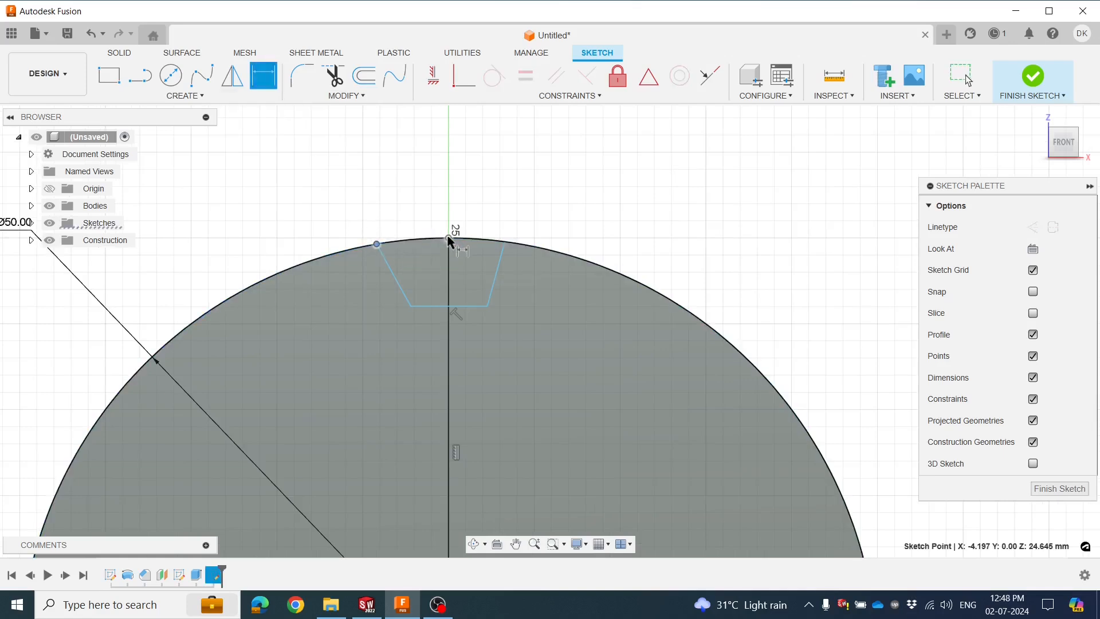
{"action": "left_click", "coordinate": [448, 239]}
{"action": "left_click", "coordinate": [424, 216]}
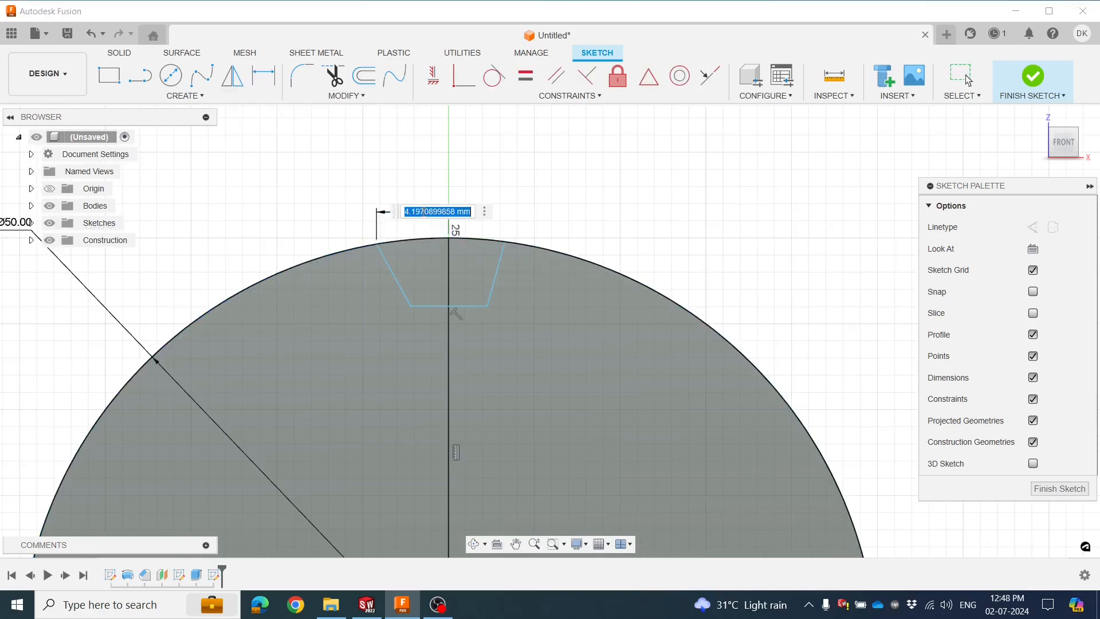
{"action": "left_click", "coordinate": [449, 239]}
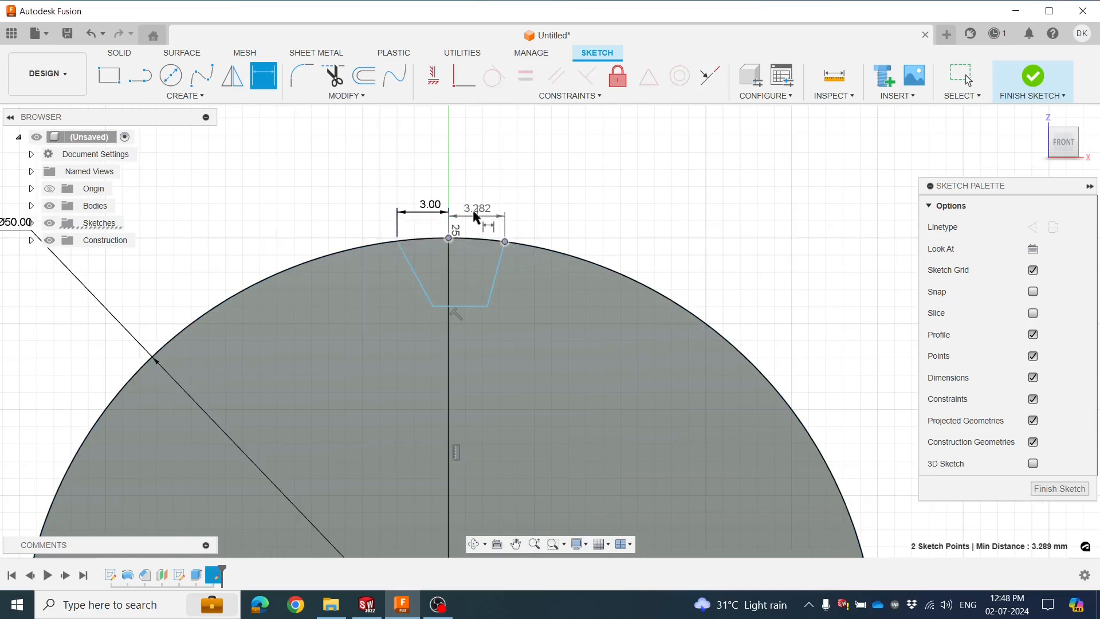
{"action": "left_click", "coordinate": [475, 216]}
{"action": "key", "text": "Return"}
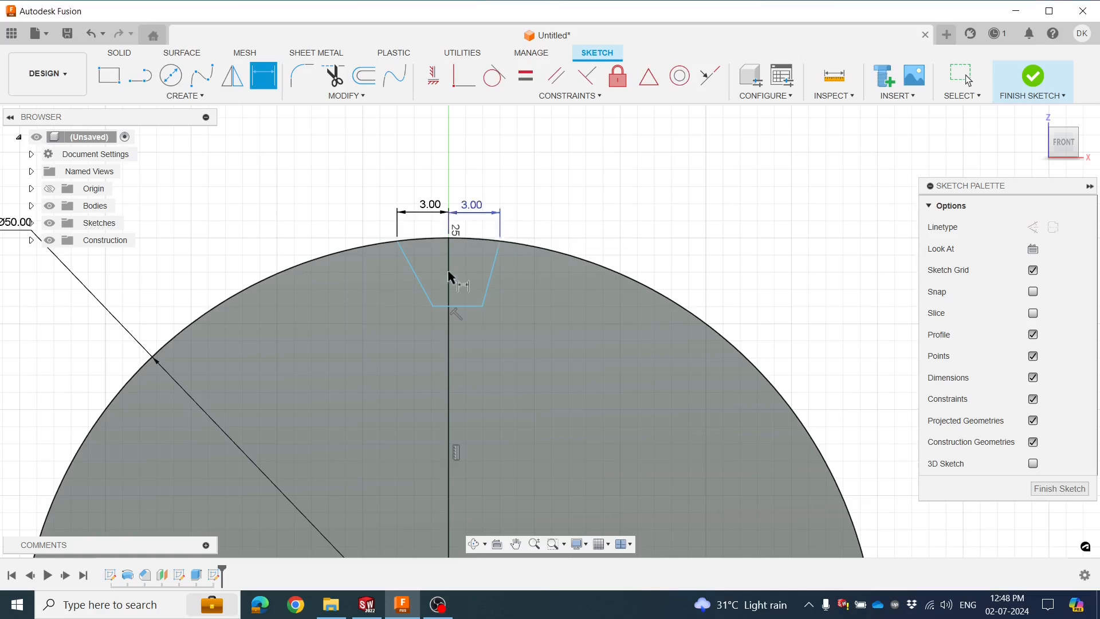
Dimension both corners of the notch's flat bottom 1 mm from the vertical line
{"action": "left_click", "coordinate": [434, 307]}
{"action": "left_click", "coordinate": [449, 315]}
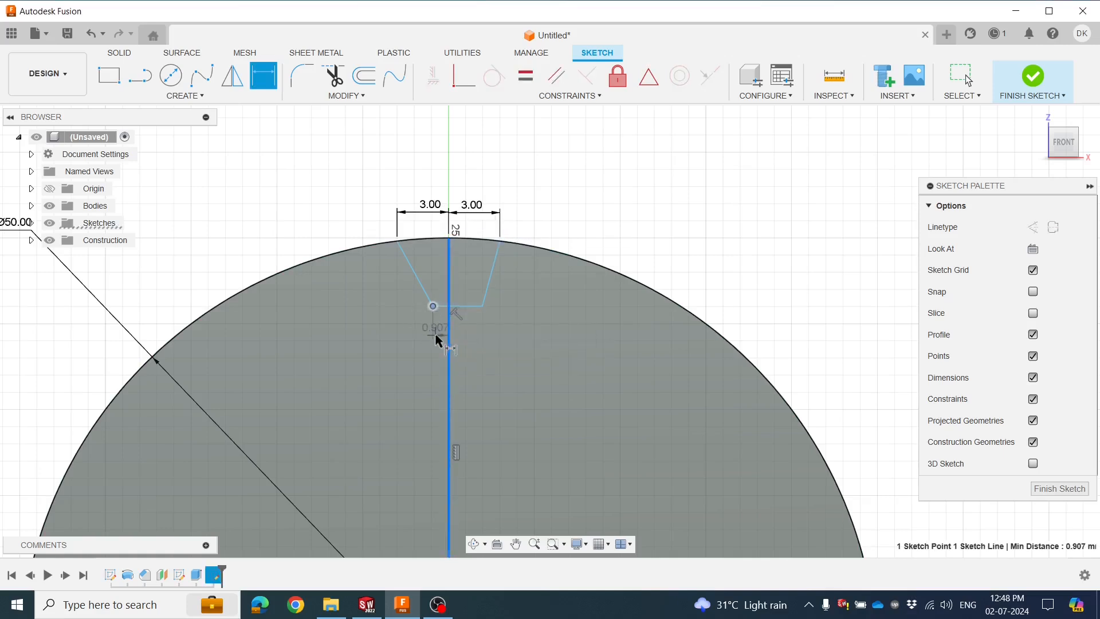
{"action": "left_click", "coordinate": [436, 338]}
{"action": "type", "text": "1"}
{"action": "key", "text": "Return"}
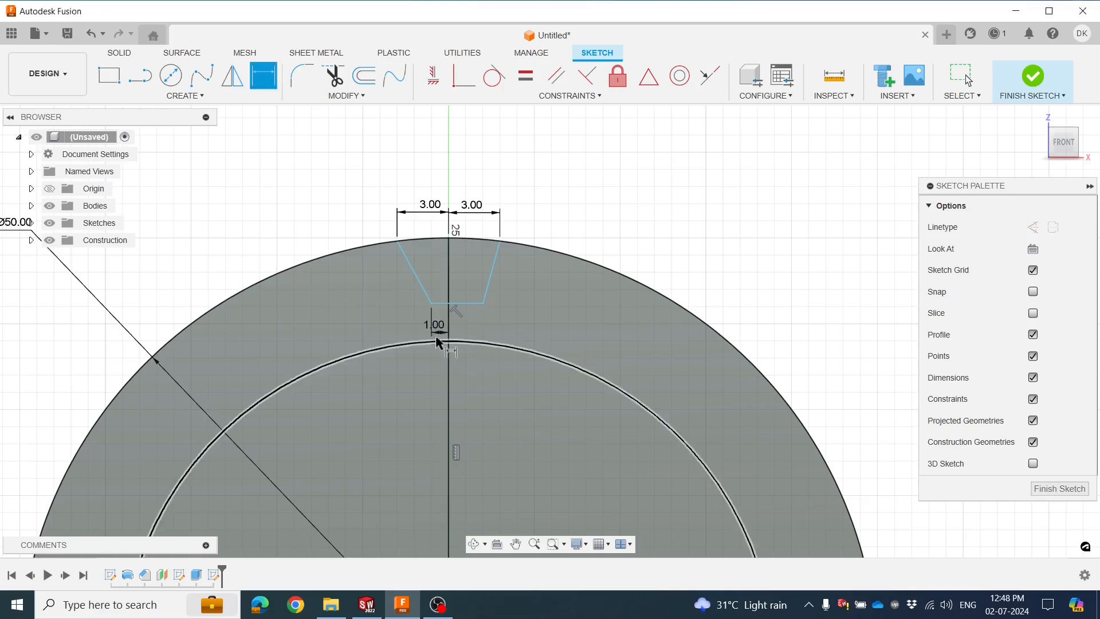
{"action": "left_click", "coordinate": [483, 304]}
{"action": "left_click", "coordinate": [449, 295]}
{"action": "left_click", "coordinate": [473, 337]}
{"action": "key", "text": "Return"}
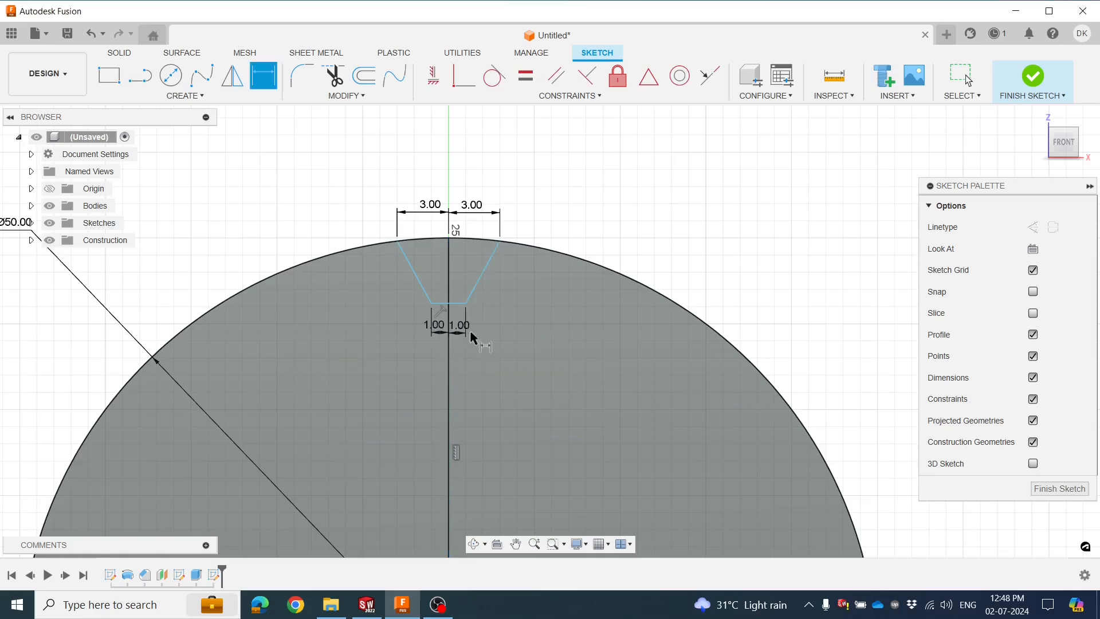
Dimension the notch's depth as 4 mm from the top of the circle to the flat bottom
{"action": "left_click", "coordinate": [450, 241]}
{"action": "left_click", "coordinate": [556, 223]}
{"action": "type", "text": "4"}
{"action": "key", "text": "Return"}
{"action": "key", "text": "Escape"}
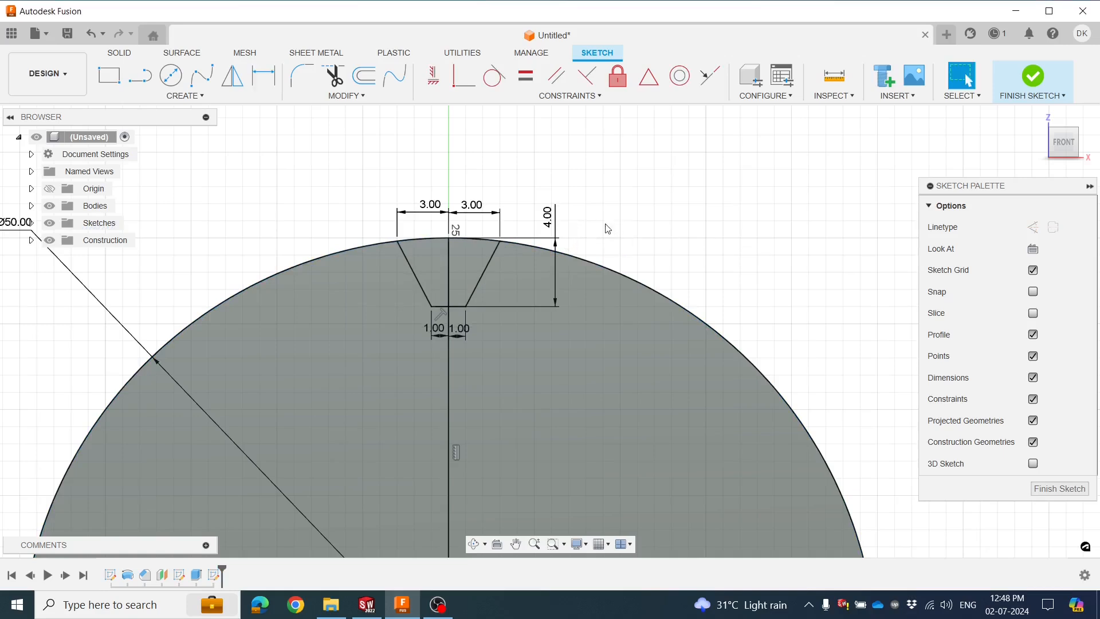
Fillet both bottom corners of the notch profile with a 0.5 mm radius
{"action": "scroll", "coordinate": [529, 262], "scroll_direction": "up", "scroll_amount": 1}
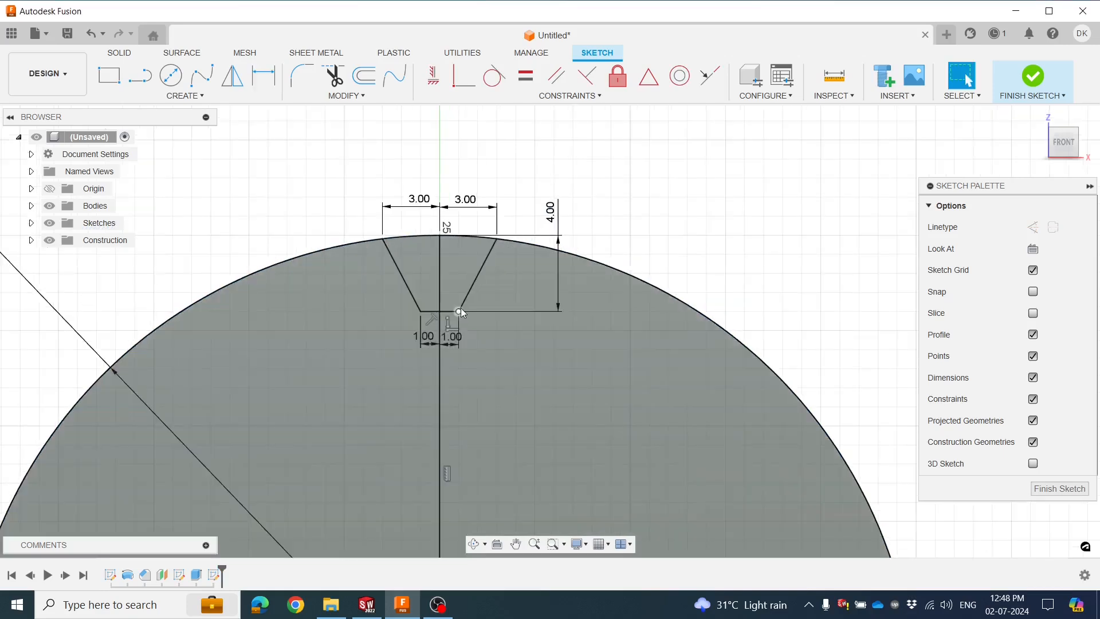
{"action": "scroll", "coordinate": [462, 310], "scroll_direction": "up", "scroll_amount": 2}
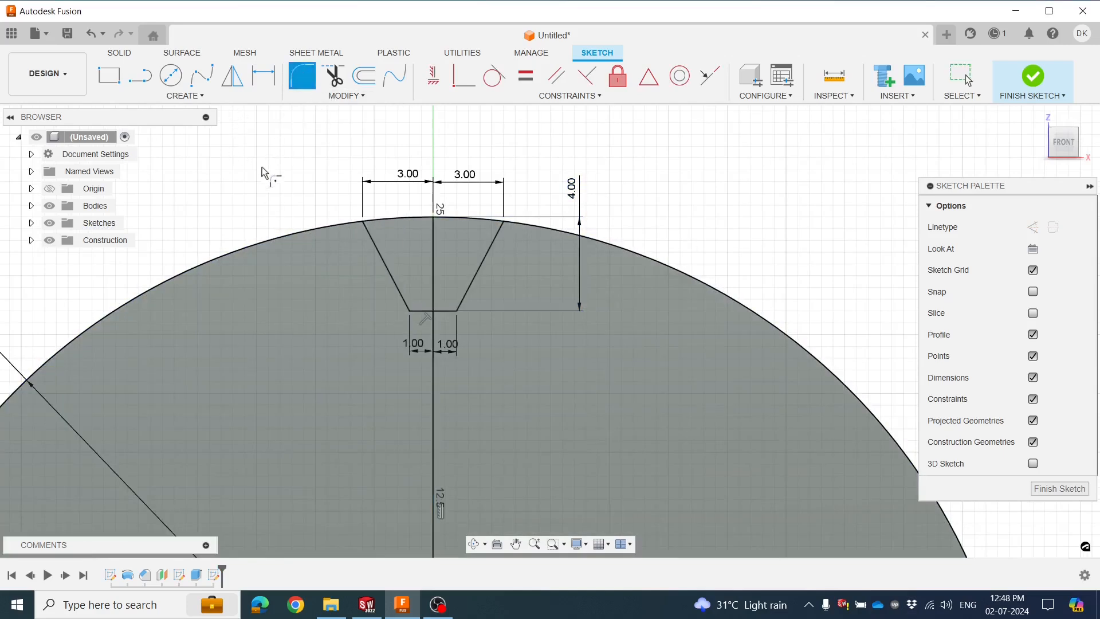
{"action": "left_click", "coordinate": [457, 311]}
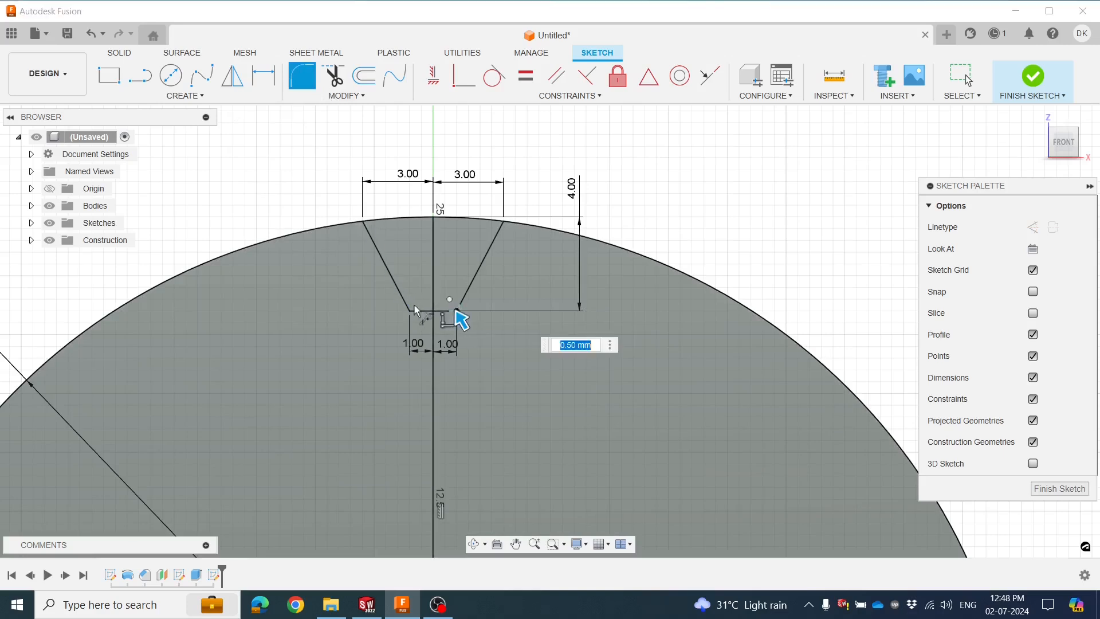
{"action": "left_click", "coordinate": [411, 311]}
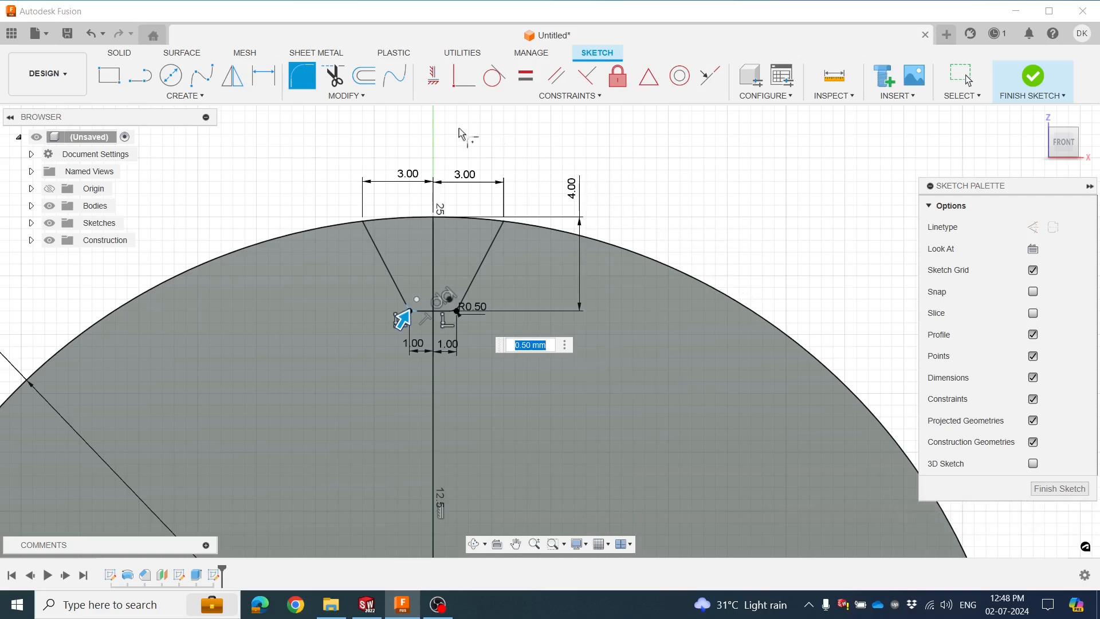
Trim away the portion of the 50 mm circle outside the notch, keeping the short arc across its top
{"action": "left_click", "coordinate": [337, 72]}
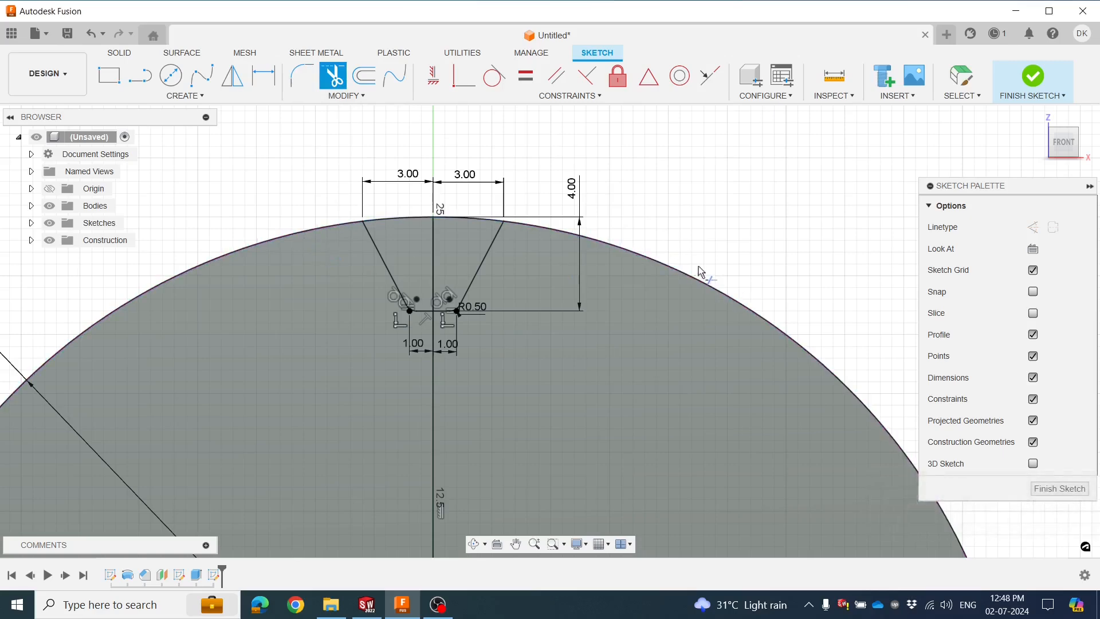
{"action": "left_click", "coordinate": [668, 264]}
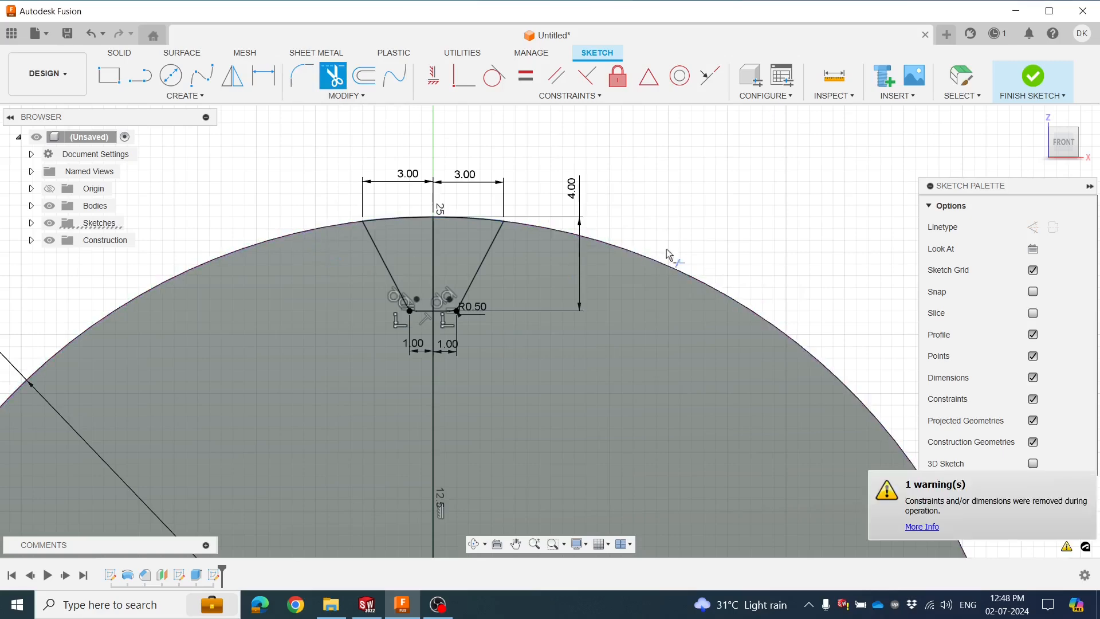
{"action": "scroll", "coordinate": [653, 211], "scroll_direction": "down", "scroll_amount": 3}
{"action": "key", "text": "Escape"}
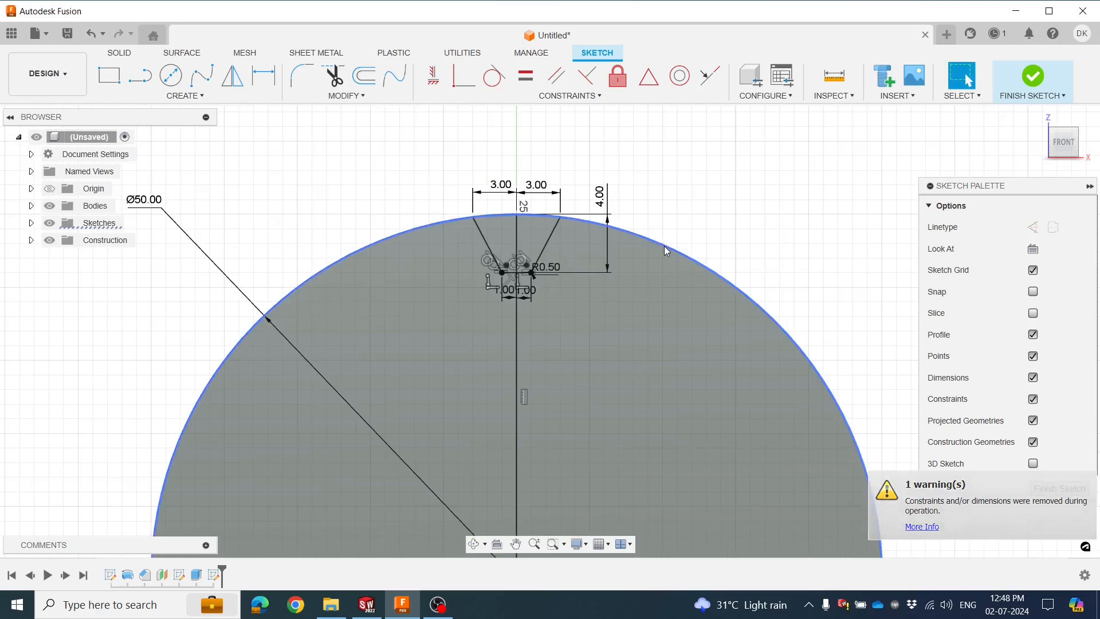
Convert the vertical center line to construction geometry and finish the sketch
{"action": "scroll", "coordinate": [770, 258], "scroll_direction": "up", "scroll_amount": 1}
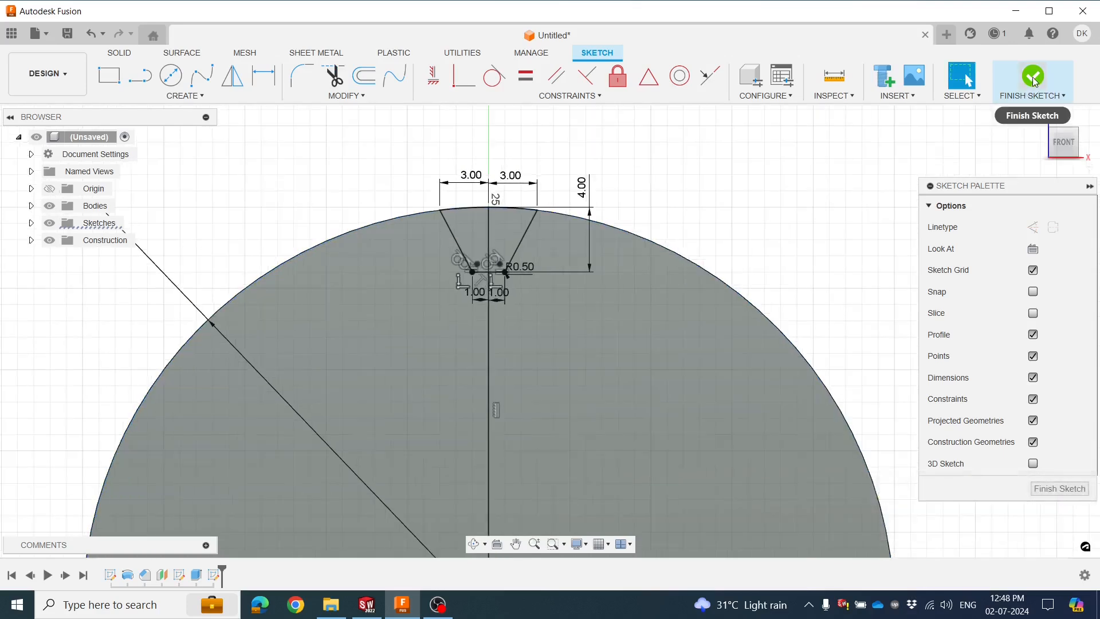
{"action": "scroll", "coordinate": [495, 238], "scroll_direction": "up", "scroll_amount": 1}
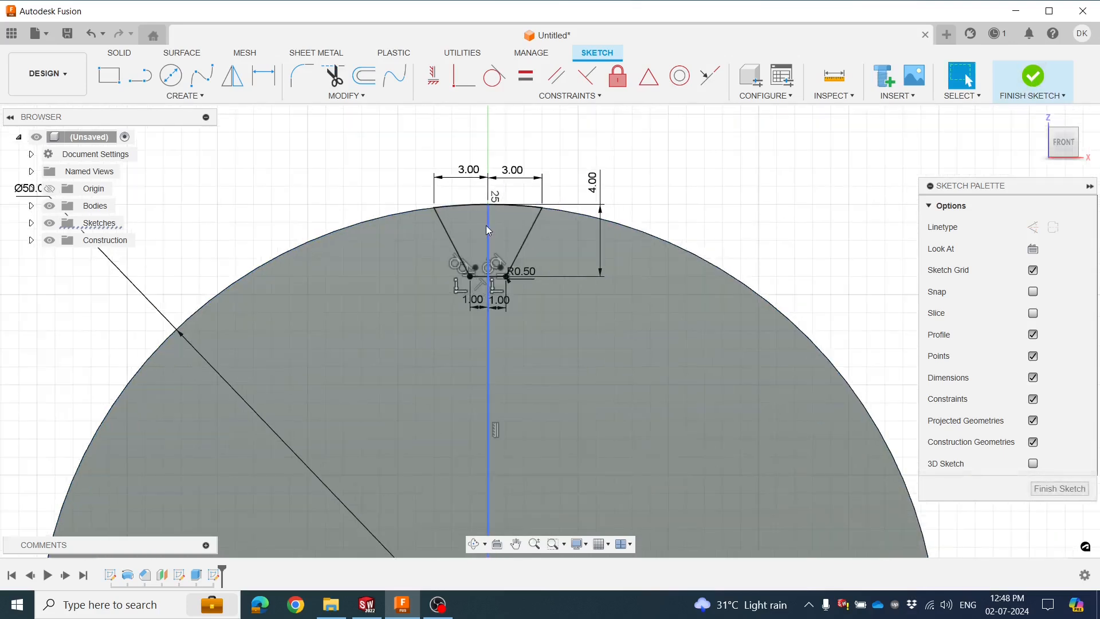
{"action": "left_click", "coordinate": [488, 230]}
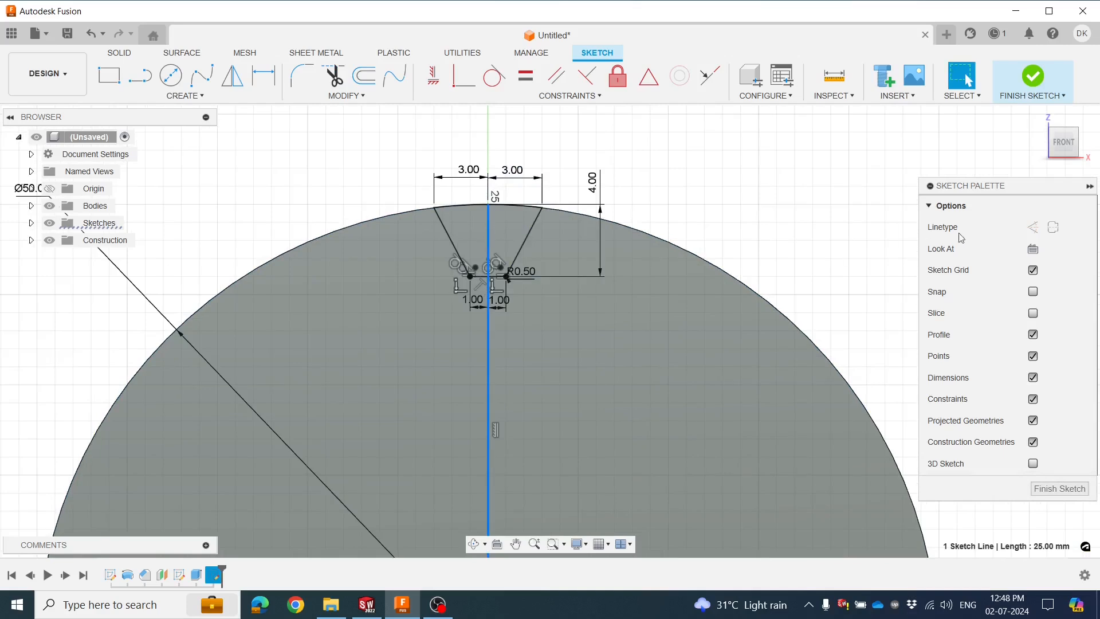
{"action": "left_click", "coordinate": [1035, 228]}
{"action": "left_click", "coordinate": [718, 200]}
{"action": "scroll", "coordinate": [717, 202], "scroll_direction": "down", "scroll_amount": 1}
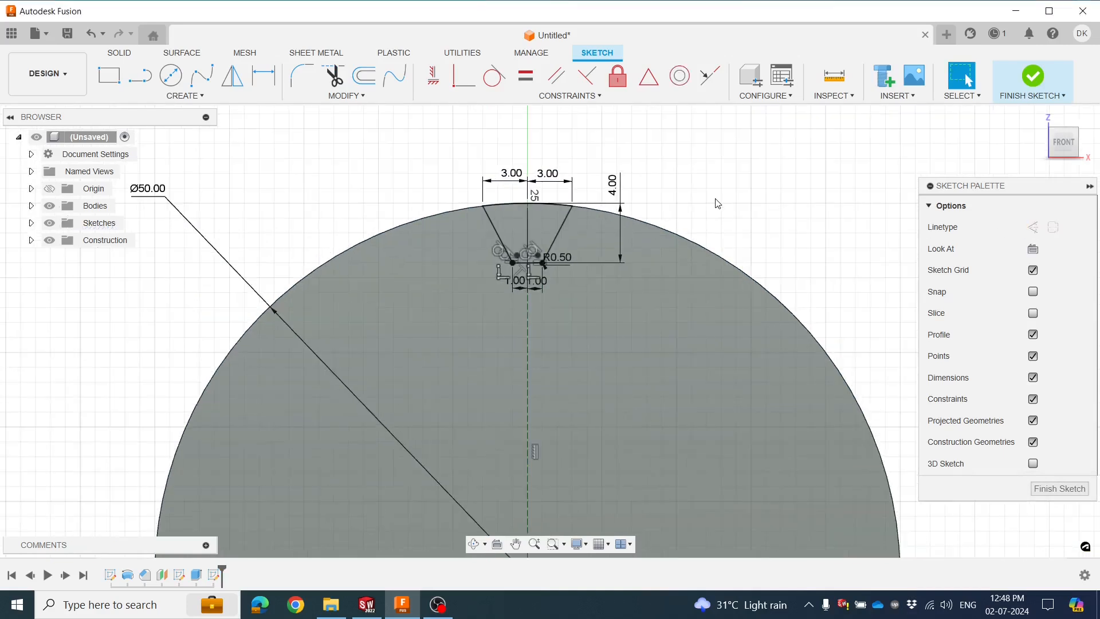
{"action": "left_click", "coordinate": [1036, 74]}
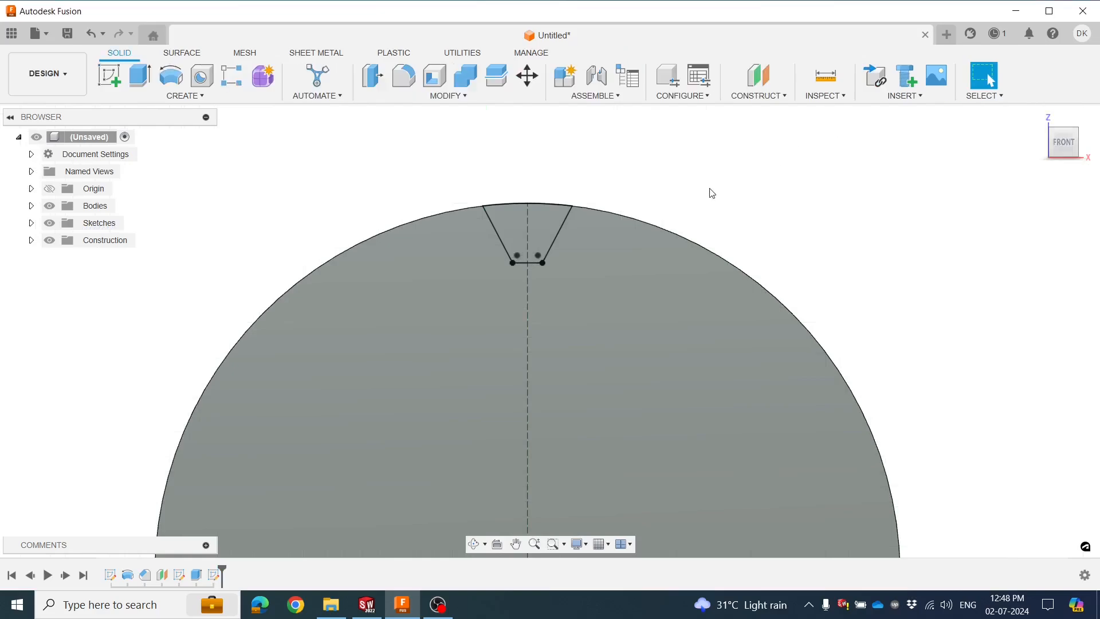
Extrude the notch profile as a cut through the shaft's head with a distance of -23 mm
{"action": "middle_click_drag", "start_coordinate": [675, 216], "coordinate": [617, 286], "text": "shift"}
{"action": "scroll", "coordinate": [615, 282], "scroll_direction": "down", "scroll_amount": 3}
{"action": "middle_click_drag", "start_coordinate": [690, 229], "coordinate": [601, 266]}
{"action": "scroll", "coordinate": [603, 270], "scroll_direction": "down", "scroll_amount": 2}
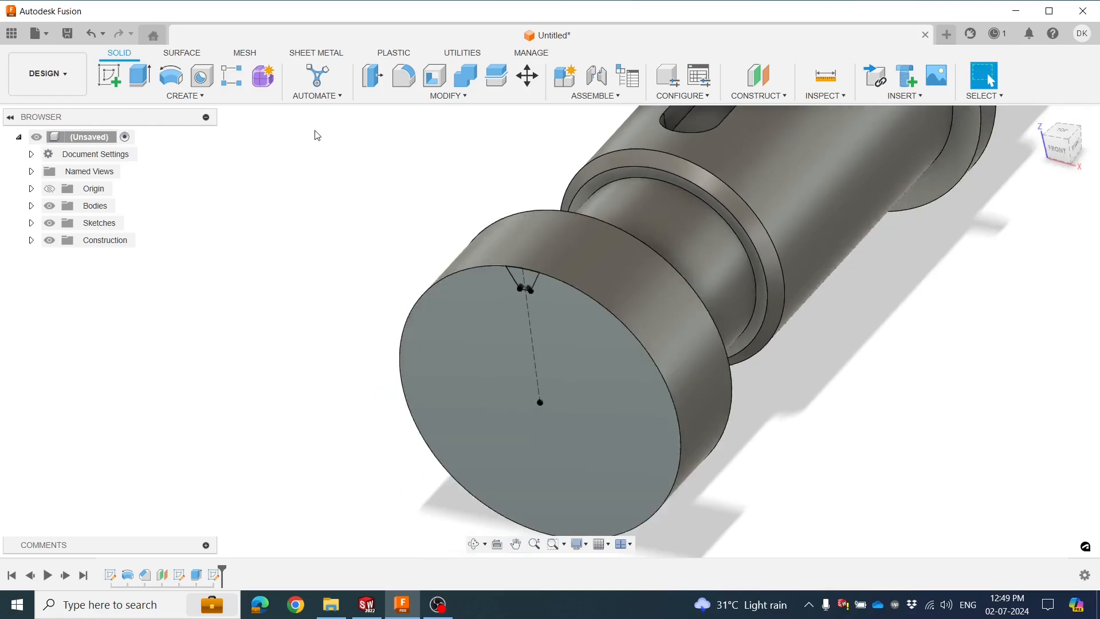
{"action": "left_click", "coordinate": [139, 76]}
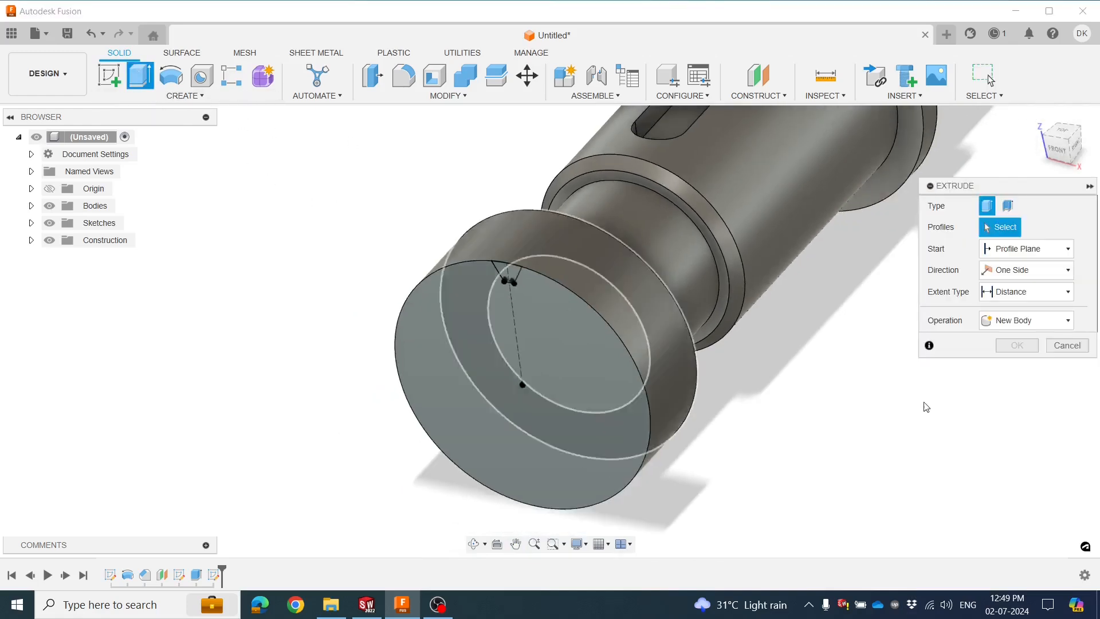
{"action": "left_click", "coordinate": [1004, 321]}
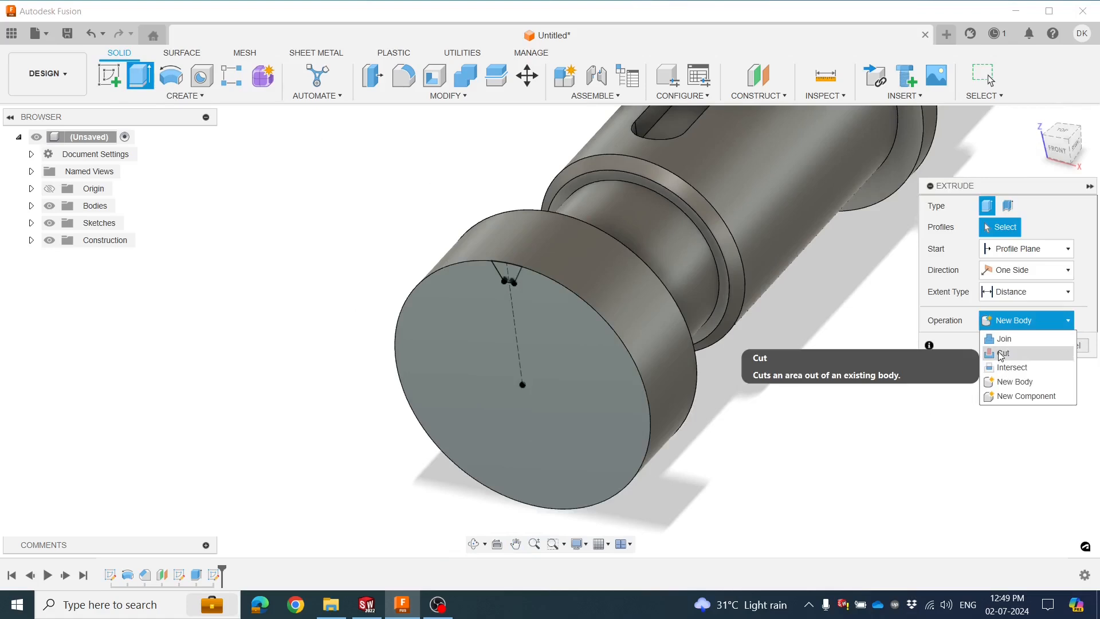
{"action": "left_click", "coordinate": [1003, 355]}
{"action": "scroll", "coordinate": [791, 394], "scroll_direction": "up", "scroll_amount": 2}
{"action": "scroll", "coordinate": [458, 276], "scroll_direction": "up", "scroll_amount": 2}
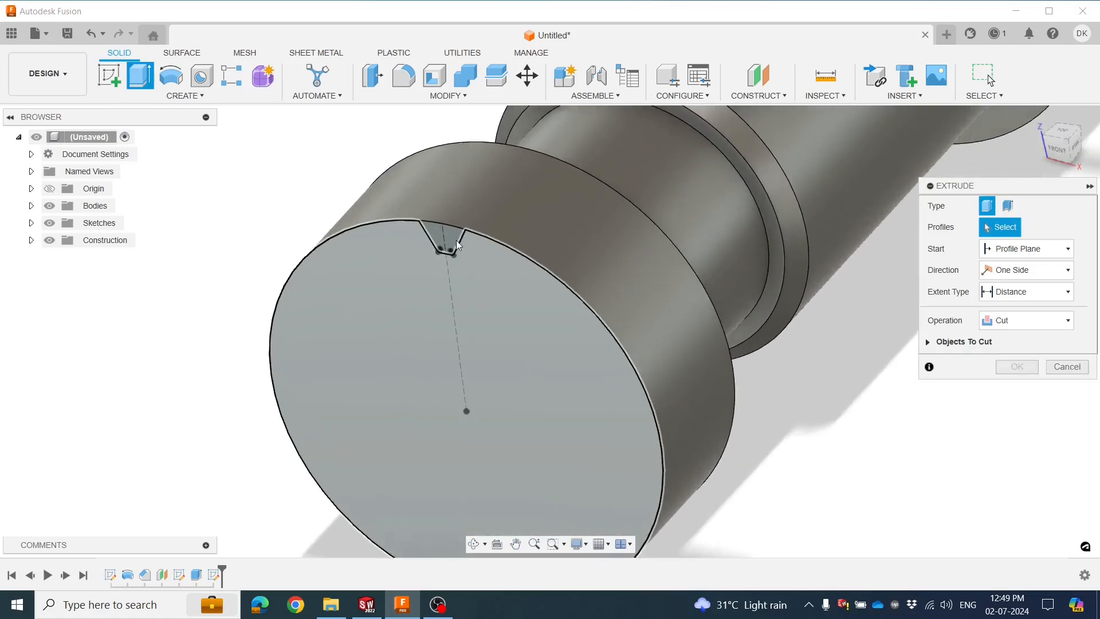
{"action": "left_click", "coordinate": [453, 242]}
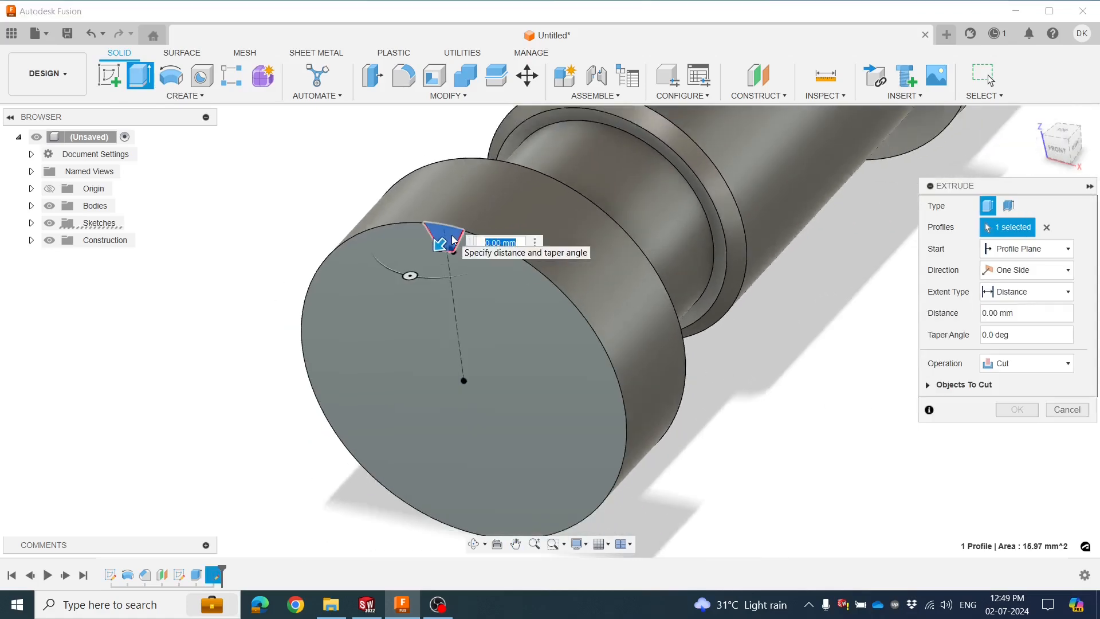
{"action": "left_click_drag", "start_coordinate": [440, 245], "coordinate": [564, 150]}
{"action": "scroll", "coordinate": [760, 381], "scroll_direction": "down", "scroll_amount": 1}
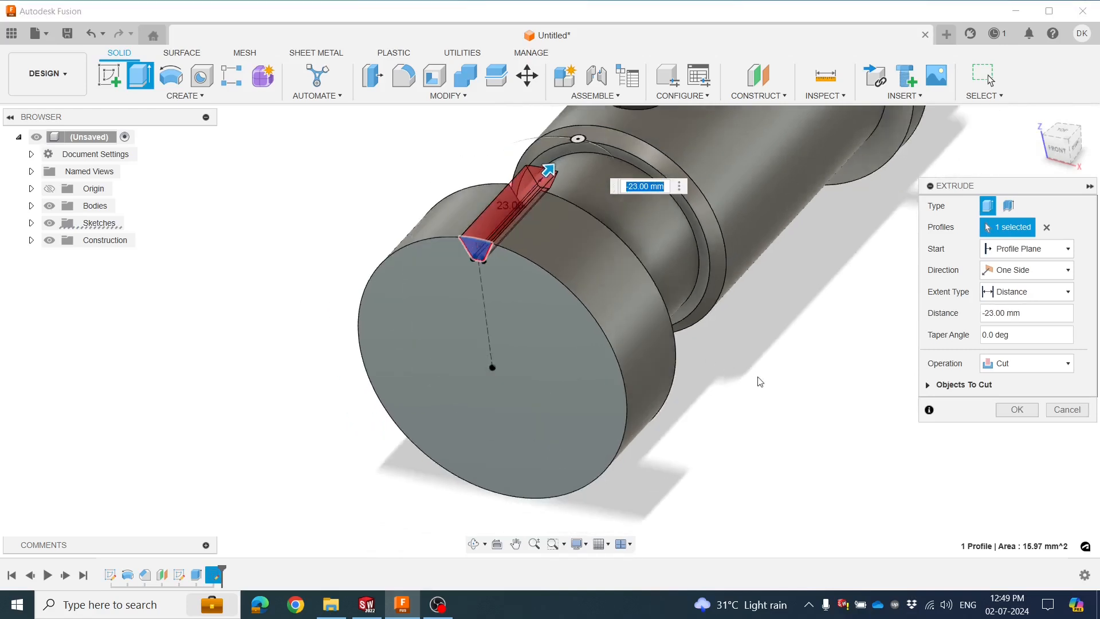
{"action": "left_click", "coordinate": [1015, 409]}
Fillet the two outer edges of the notch on the head's cylindrical surface with a 0.5 mm radius
{"action": "middle_click_drag", "start_coordinate": [601, 363], "coordinate": [489, 222], "text": "shift"}
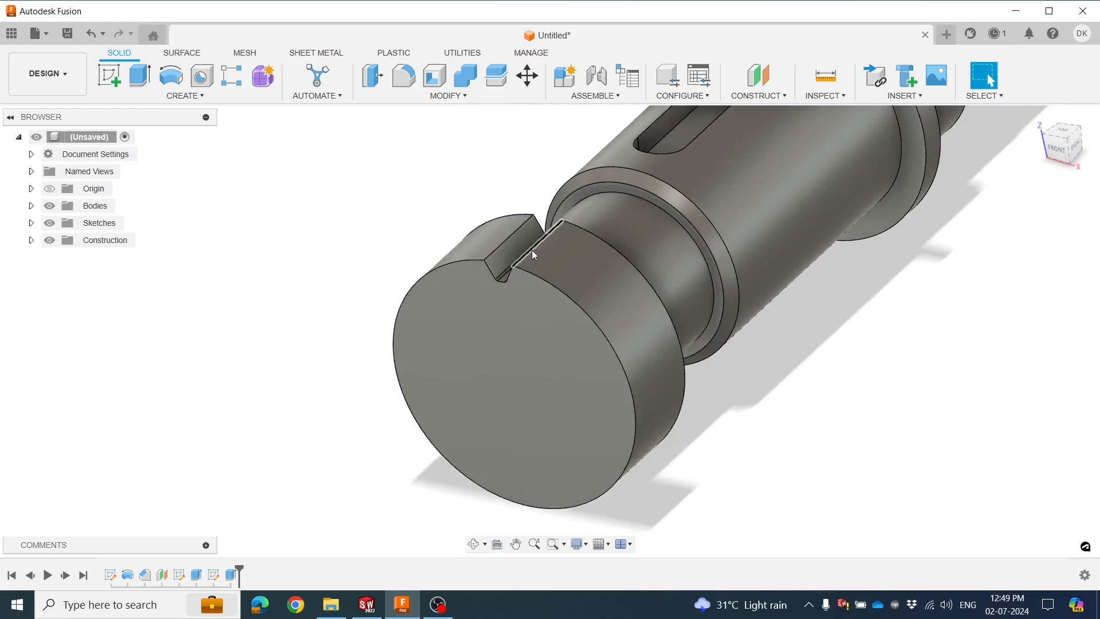
{"action": "middle_click_drag", "start_coordinate": [542, 270], "coordinate": [557, 265], "text": "shift"}
{"action": "scroll", "coordinate": [558, 265], "scroll_direction": "up", "scroll_amount": 1}
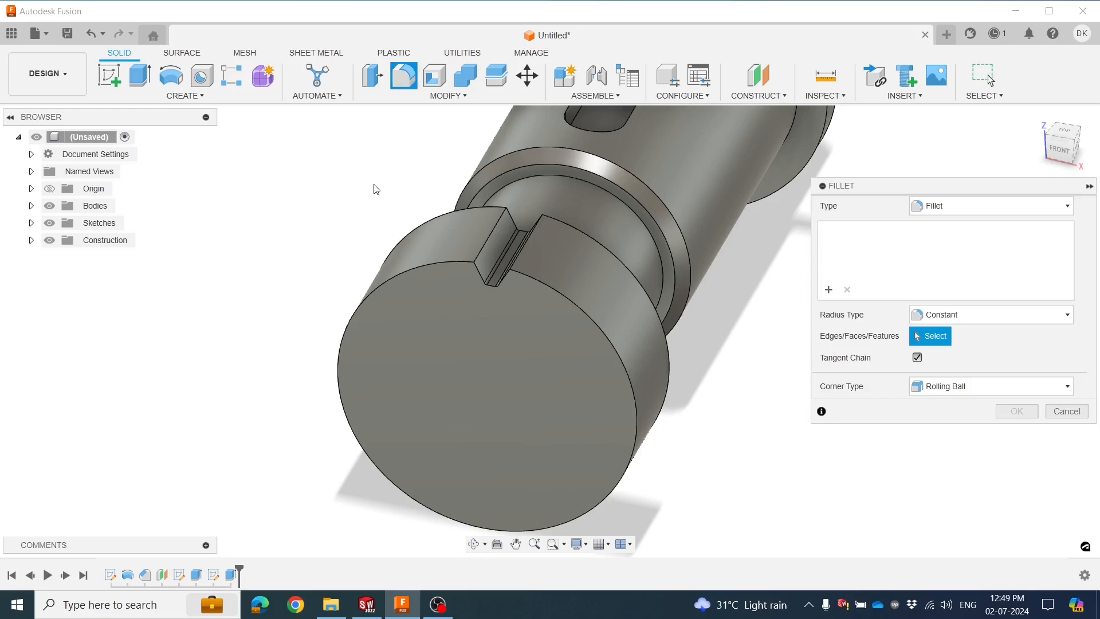
{"action": "left_click", "coordinate": [493, 236]}
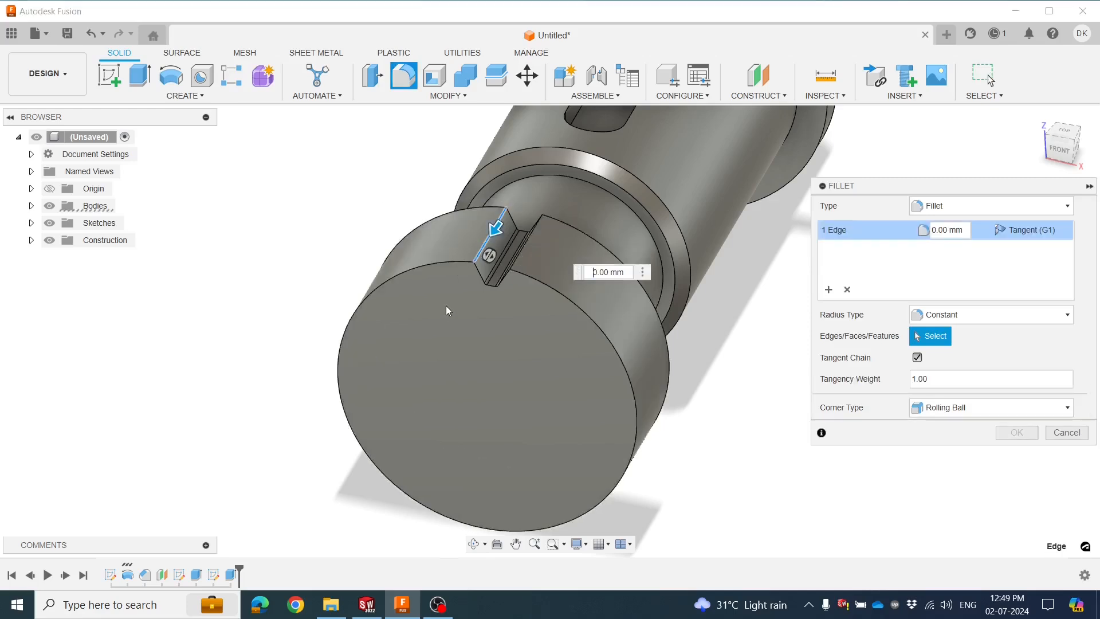
{"action": "middle_click_drag", "start_coordinate": [446, 305], "coordinate": [527, 242], "text": "shift"}
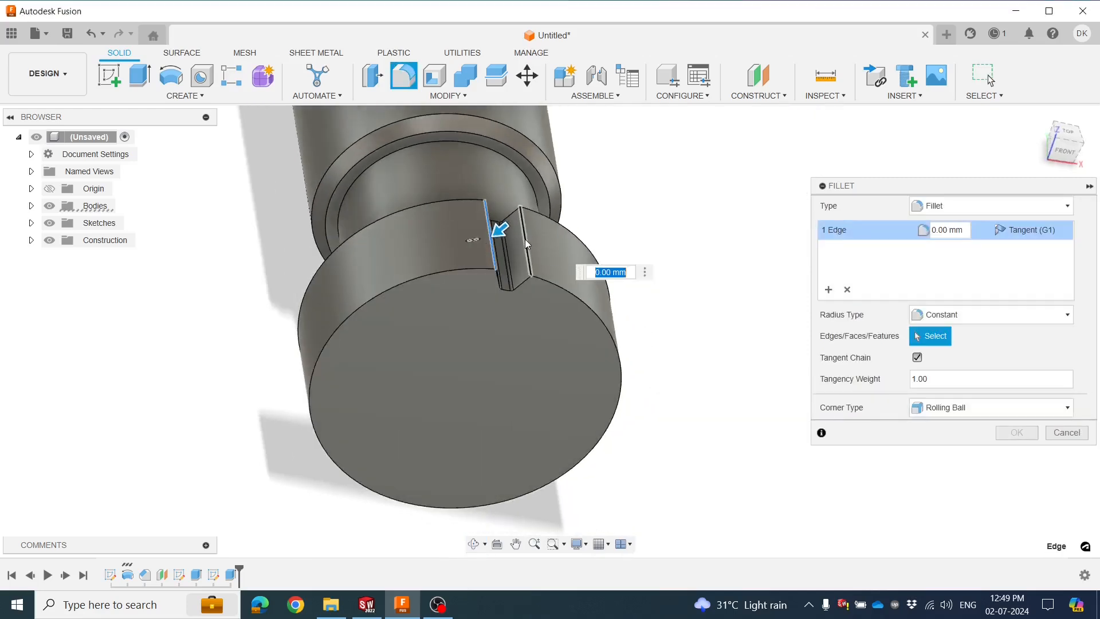
{"action": "left_click", "coordinate": [525, 239]}
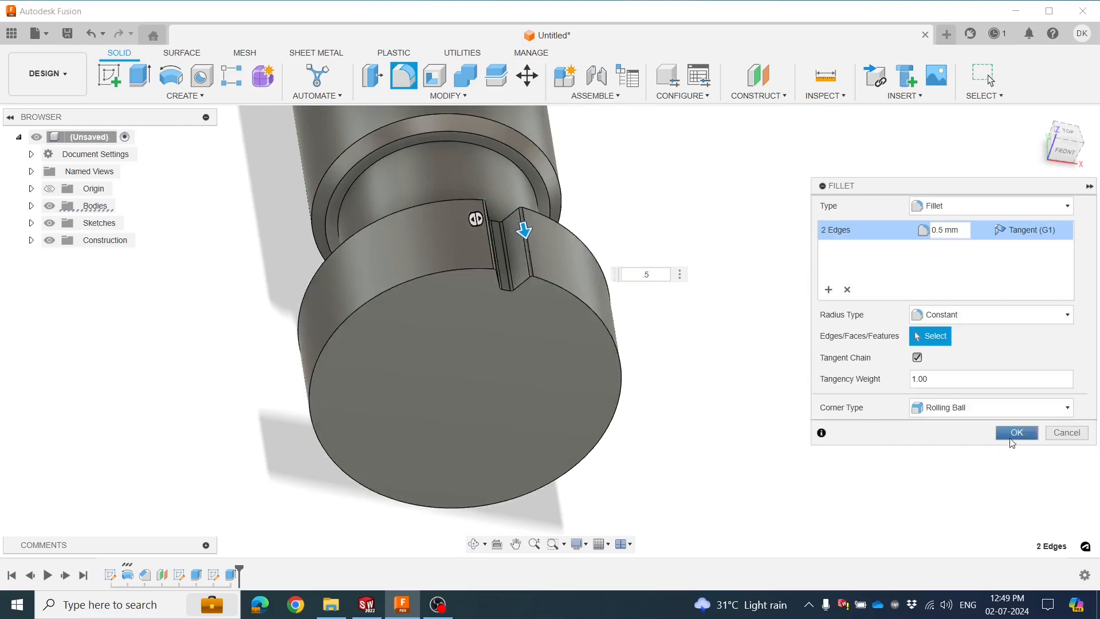
{"action": "left_click", "coordinate": [1013, 435]}
{"action": "middle_click_drag", "start_coordinate": [654, 321], "coordinate": [334, 321], "text": "shift"}
{"action": "scroll", "coordinate": [299, 267], "scroll_direction": "down", "scroll_amount": 3}
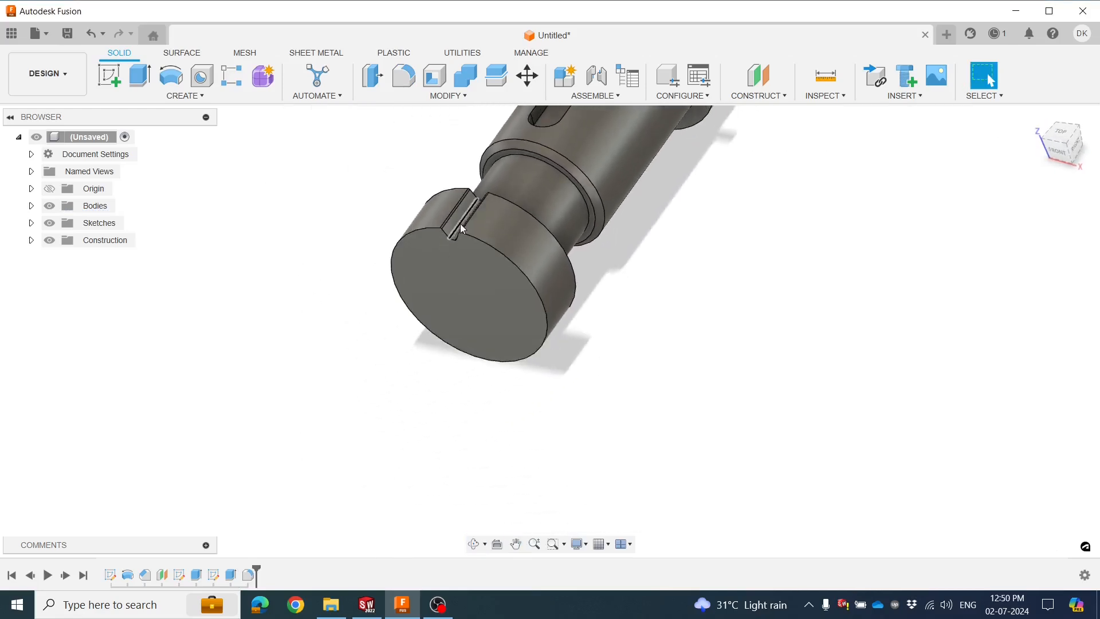
Circular-pattern the notch cut and its fillet as features around the shaft head's axis with a quantity of 20
{"action": "middle_click_drag", "start_coordinate": [605, 368], "coordinate": [569, 269], "text": "shift"}
{"action": "middle_click_drag", "start_coordinate": [523, 356], "coordinate": [498, 321], "text": "shift"}
{"action": "left_click", "coordinate": [448, 97]}
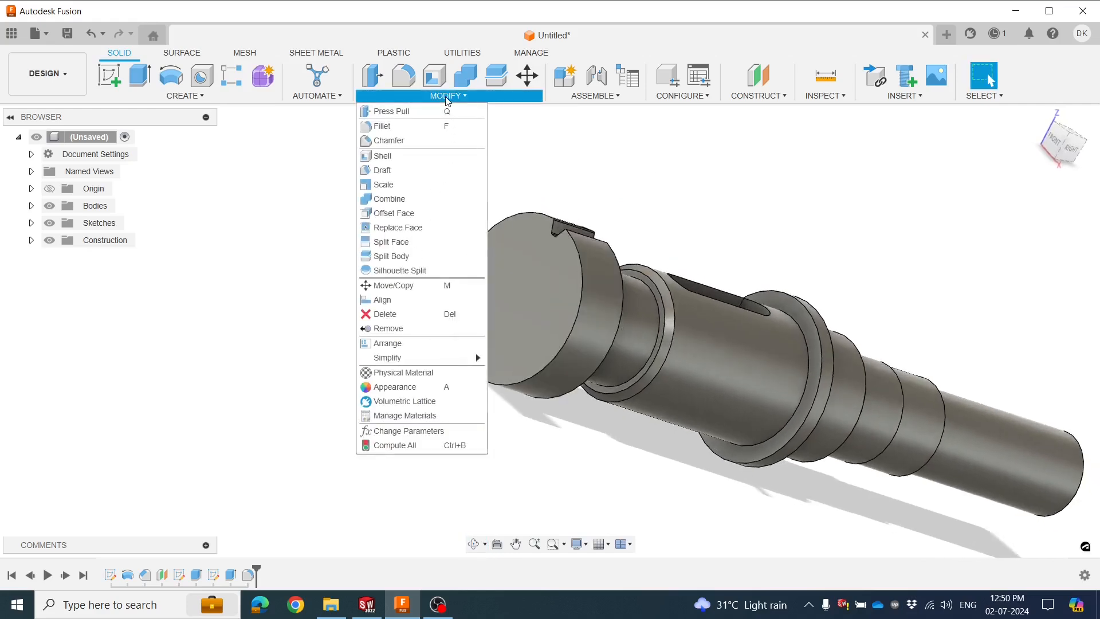
{"action": "left_click", "coordinate": [448, 97]}
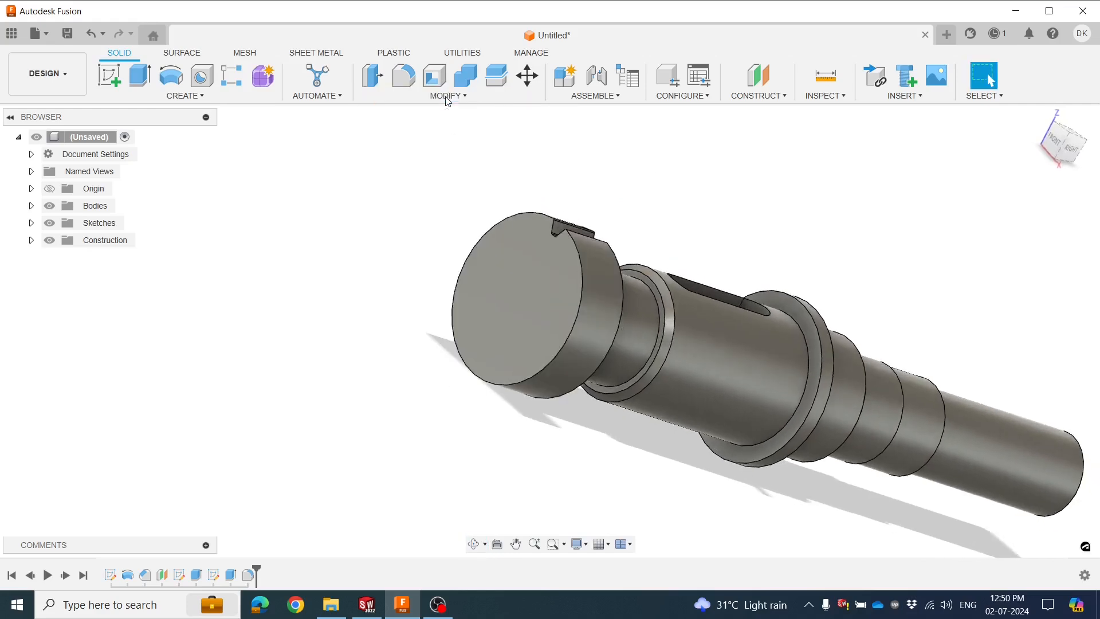
{"action": "left_click", "coordinate": [195, 96]}
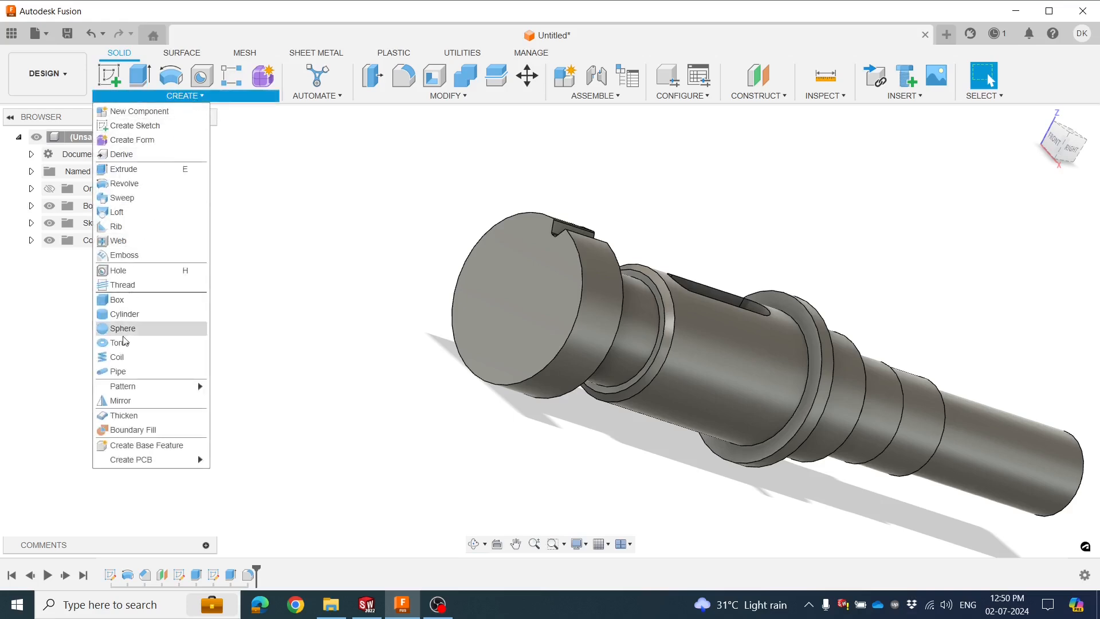
{"action": "mouse_move", "coordinate": [122, 388]}
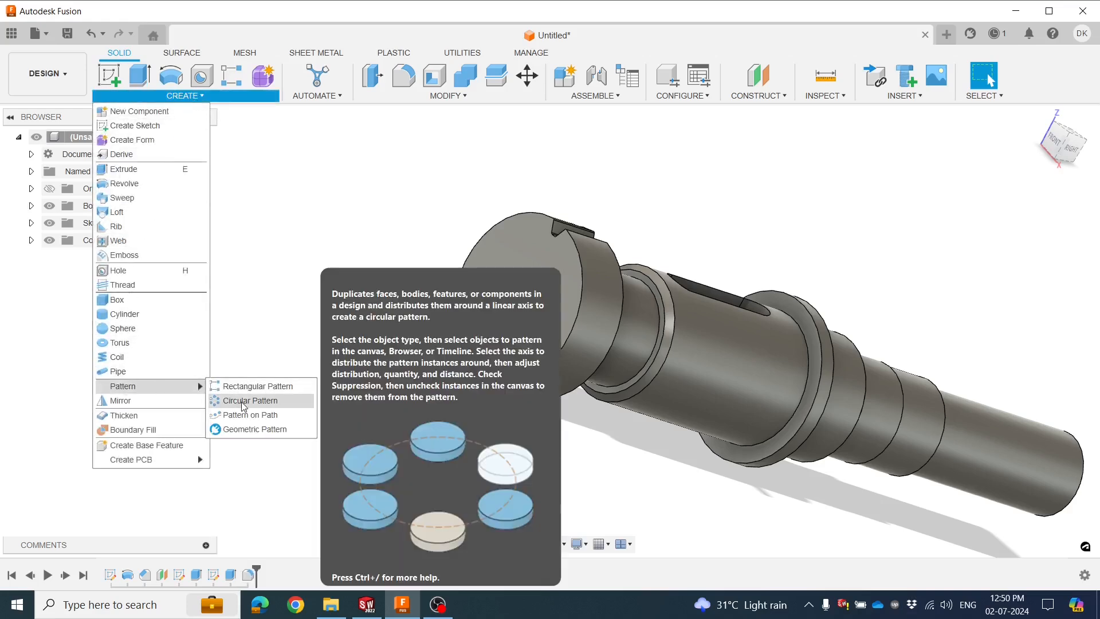
{"action": "left_click", "coordinate": [245, 406]}
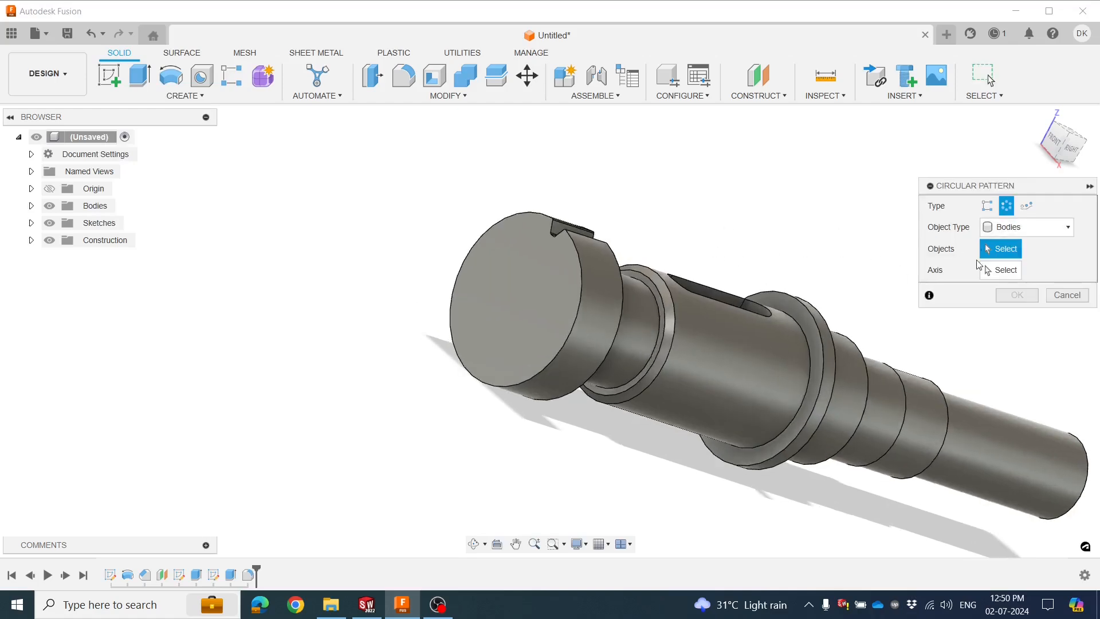
{"action": "left_click", "coordinate": [1021, 230]}
{"action": "left_click", "coordinate": [1008, 273]}
{"action": "left_click", "coordinate": [248, 576]}
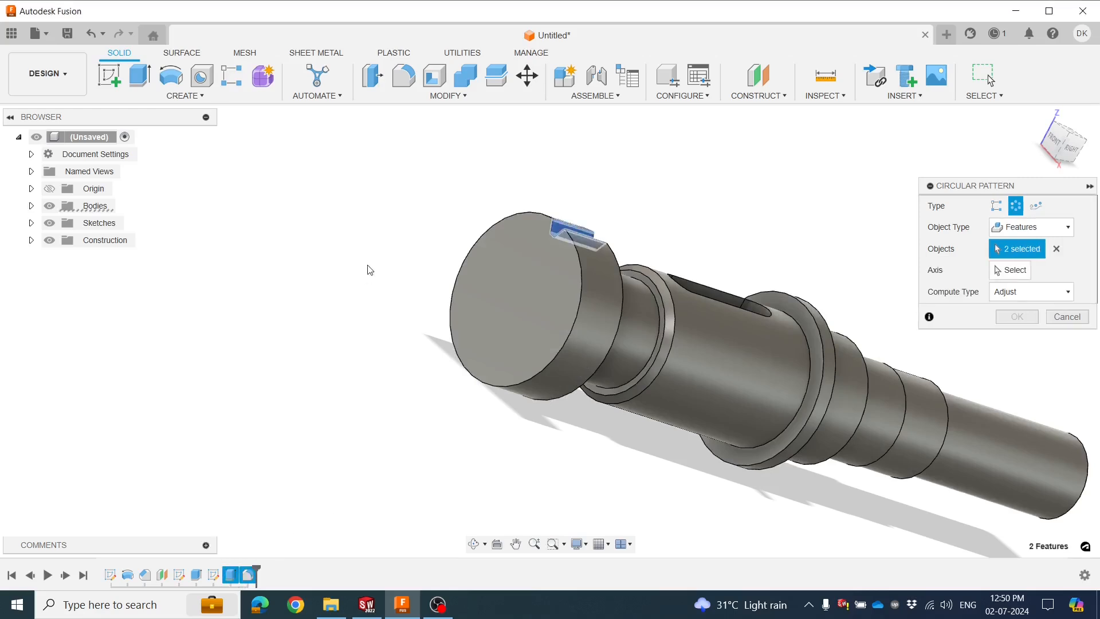
{"action": "left_click", "coordinate": [1010, 271]}
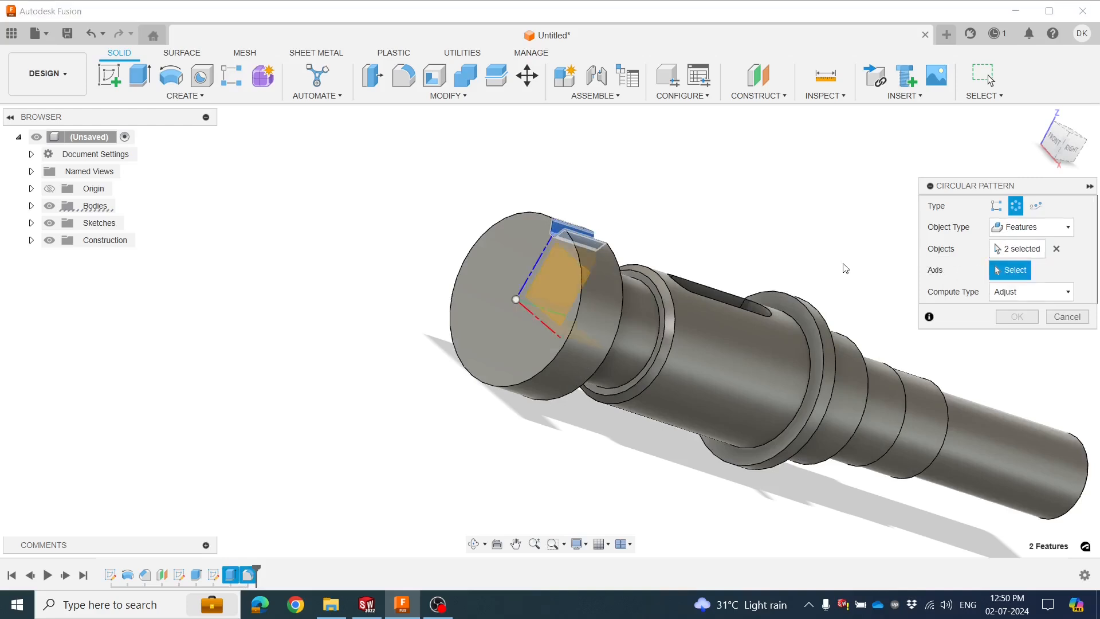
{"action": "left_click", "coordinate": [576, 326]}
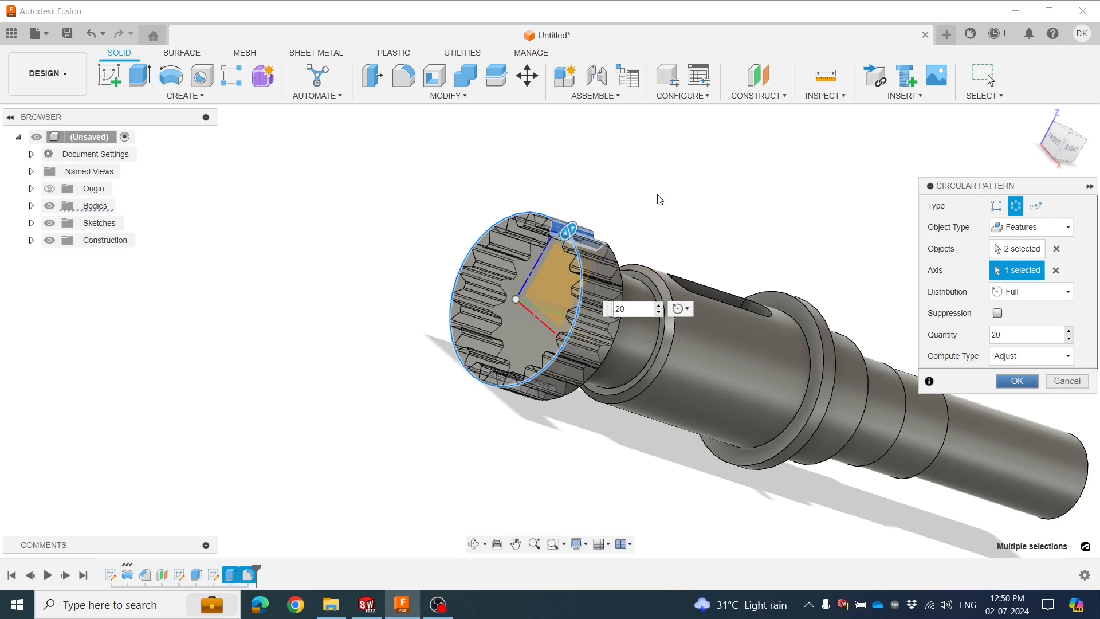
{"action": "key", "text": "Return"}
Start a sketch on the flat end face of the shaft's thin end, opposite the toothed head
{"action": "middle_click_drag", "start_coordinate": [656, 197], "coordinate": [465, 284], "text": "shift"}
{"action": "scroll", "coordinate": [465, 280], "scroll_direction": "down", "scroll_amount": 3}
{"action": "middle_click_drag", "start_coordinate": [748, 379], "coordinate": [715, 433], "text": "shift"}
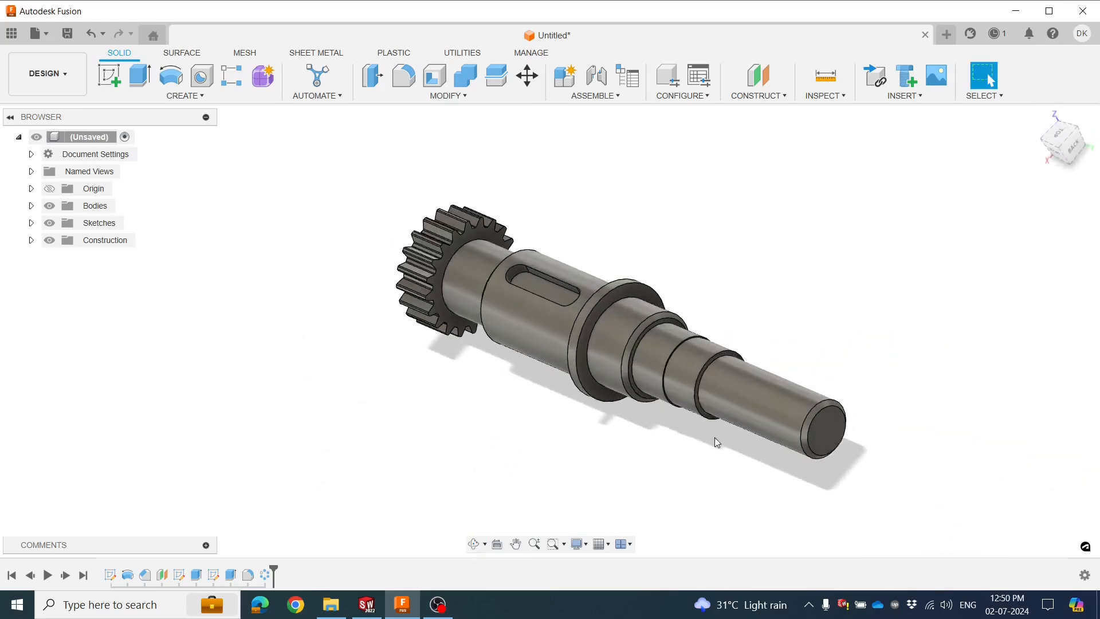
{"action": "scroll", "coordinate": [464, 402], "scroll_direction": "down", "scroll_amount": 2}
{"action": "scroll", "coordinate": [739, 439], "scroll_direction": "up", "scroll_amount": 2}
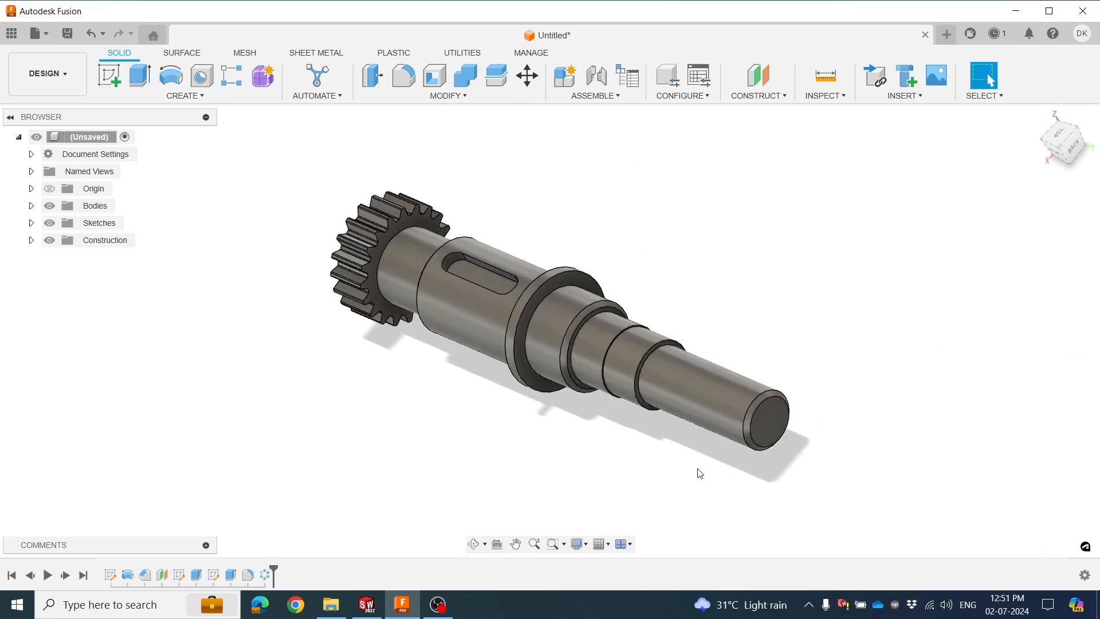
{"action": "middle_click_drag", "start_coordinate": [675, 465], "coordinate": [677, 388], "text": "shift"}
{"action": "left_click", "coordinate": [678, 385]}
{"action": "right_click", "coordinate": [678, 390]}
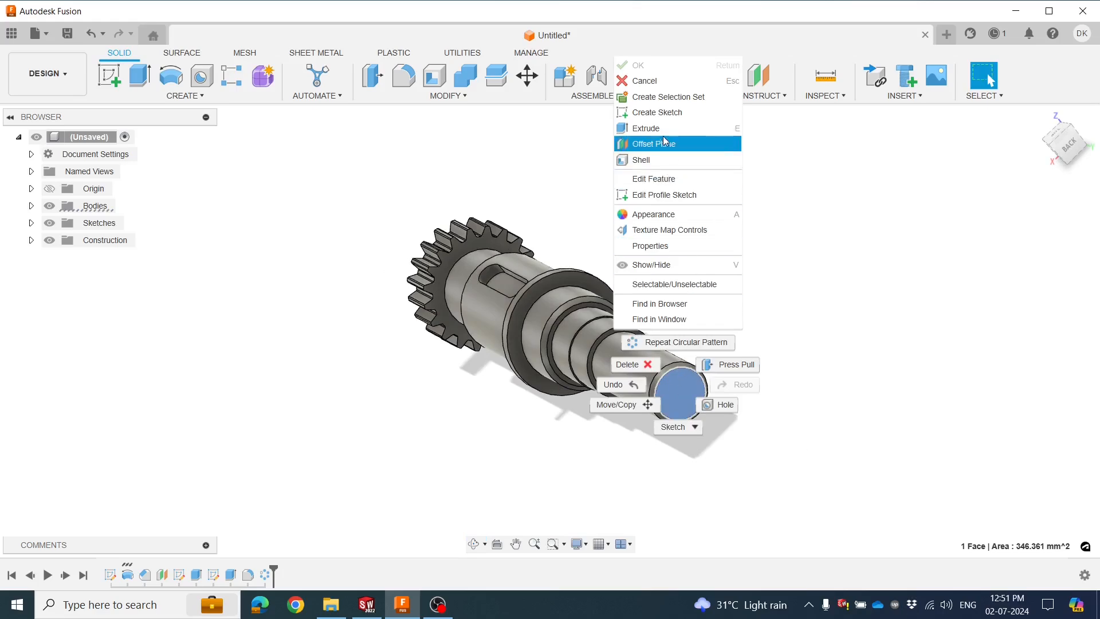
{"action": "left_click", "coordinate": [638, 112]}
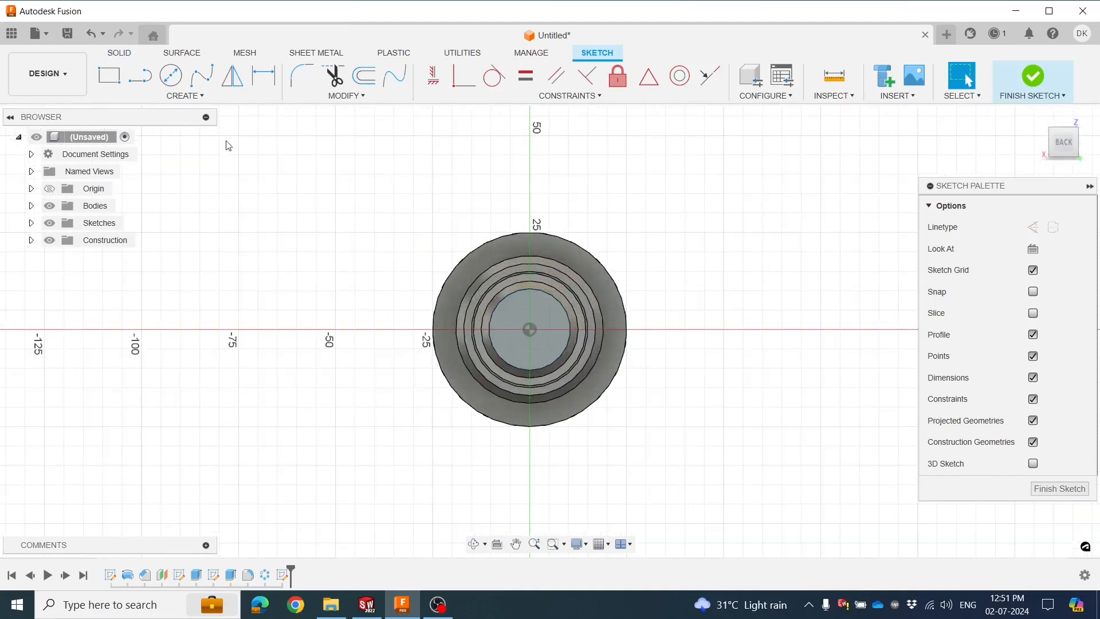
Sketch a circle centered on the shaft axis and set its diameter to 25 mm
{"action": "left_click", "coordinate": [171, 75]}
{"action": "scroll", "coordinate": [570, 337], "scroll_direction": "up", "scroll_amount": 2}
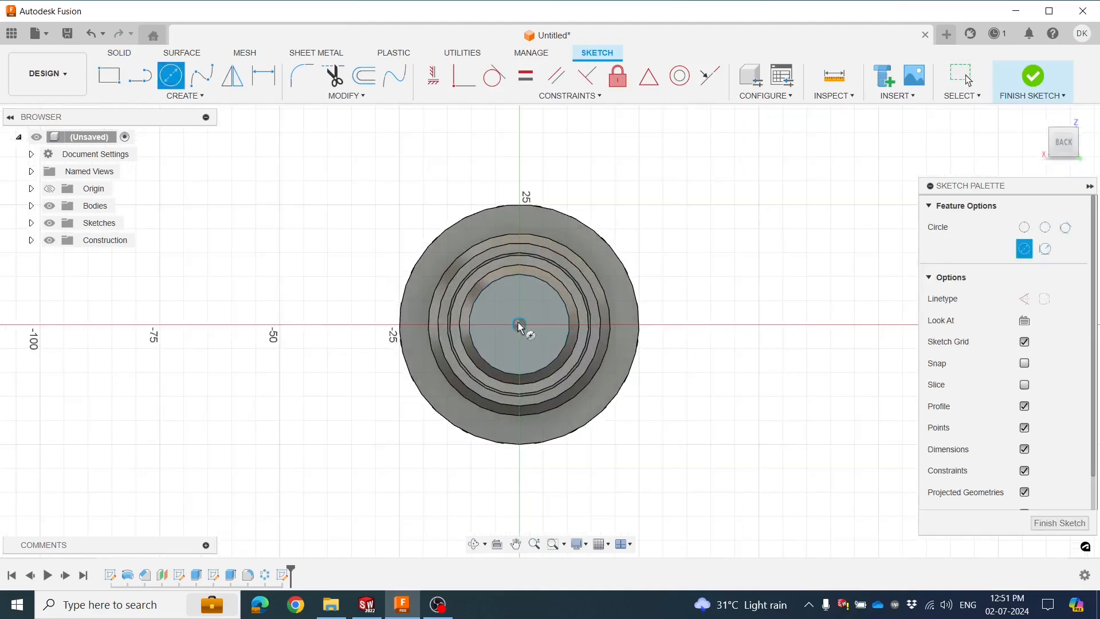
{"action": "left_click", "coordinate": [520, 324]}
{"action": "left_click", "coordinate": [676, 324]}
{"action": "left_click", "coordinate": [263, 75]}
{"action": "left_click", "coordinate": [412, 217]}
{"action": "left_click", "coordinate": [367, 189]}
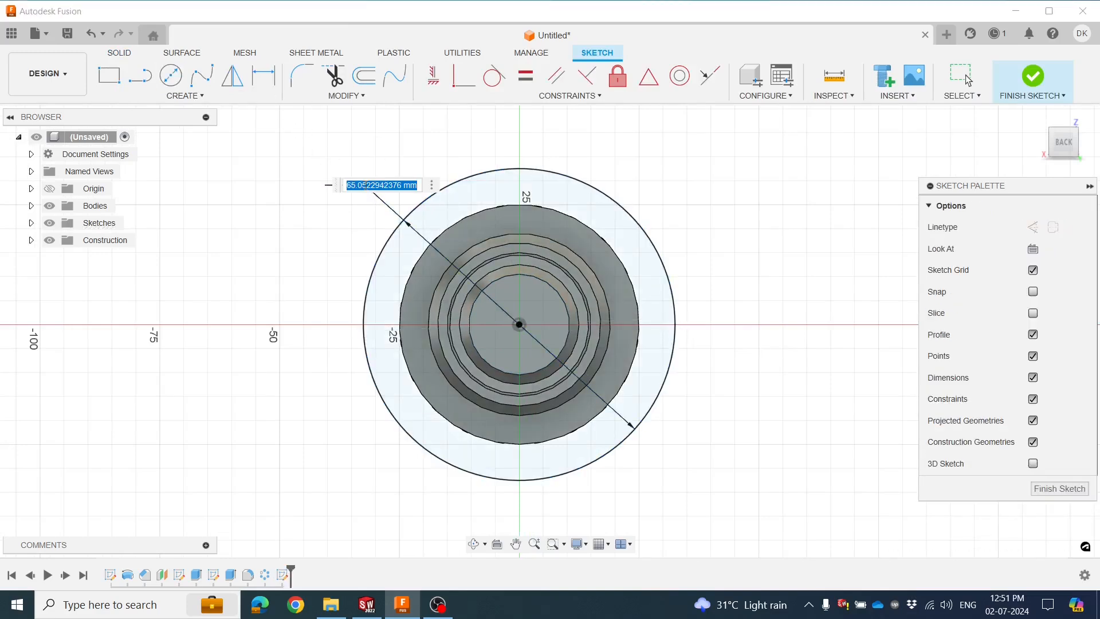
{"action": "key", "text": "Return"}
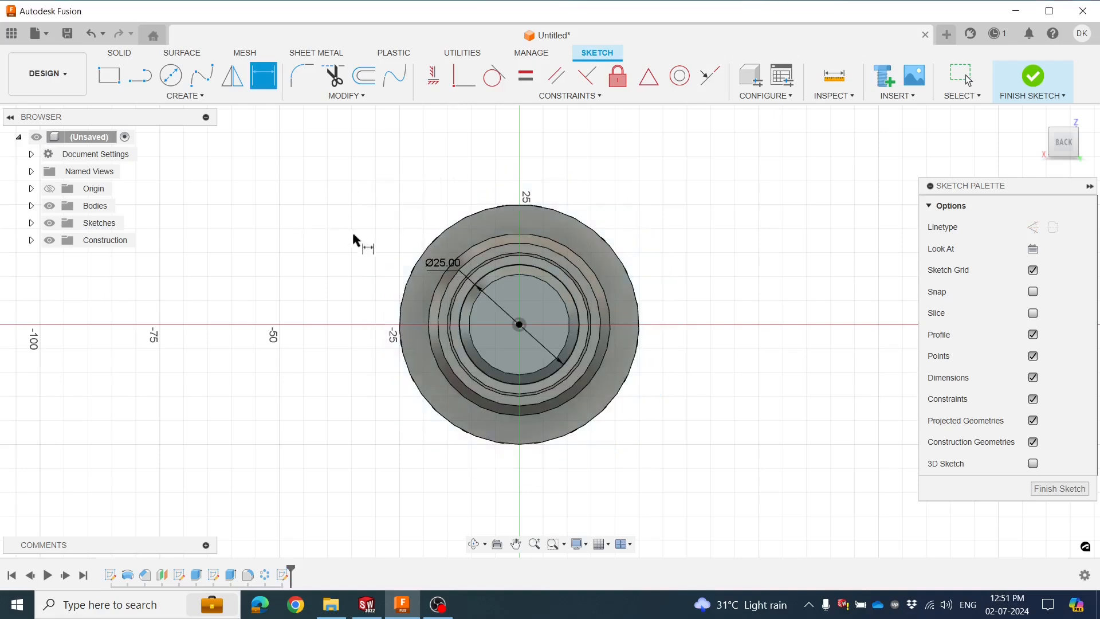
Draw a vertical line from the center to the top of the 25 mm circle and convert it to construction geometry
{"action": "scroll", "coordinate": [562, 281], "scroll_direction": "up", "scroll_amount": 1}
{"action": "key", "text": "Escape"}
{"action": "scroll", "coordinate": [564, 258], "scroll_direction": "up", "scroll_amount": 3}
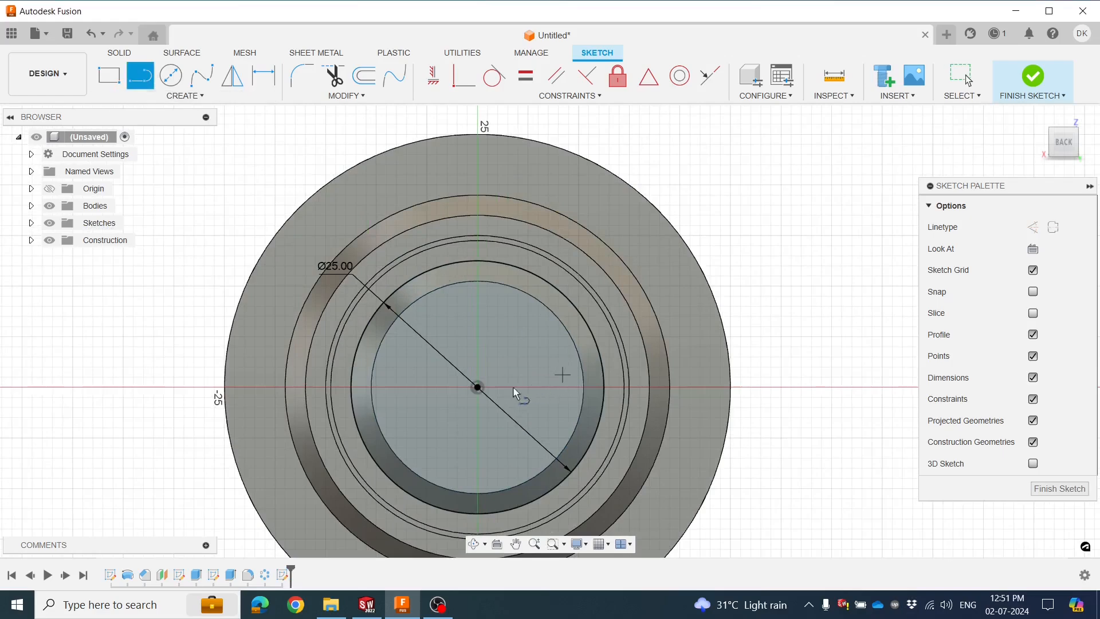
{"action": "left_click", "coordinate": [477, 387]}
{"action": "left_click", "coordinate": [477, 261]}
{"action": "key", "text": "Escape"}
{"action": "scroll", "coordinate": [498, 261], "scroll_direction": "up", "scroll_amount": 2}
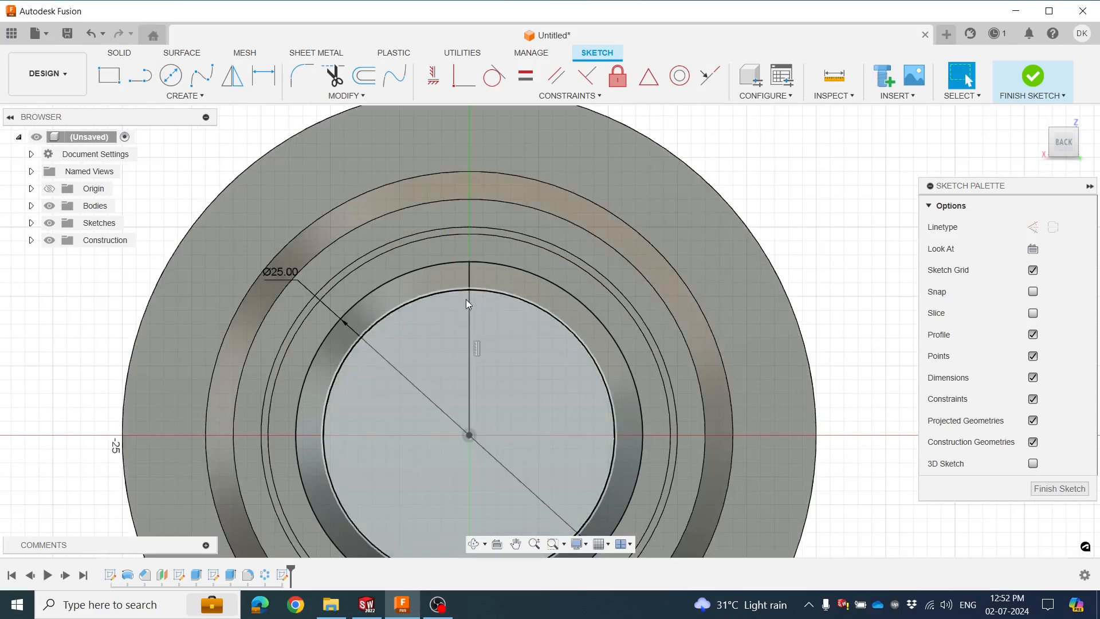
{"action": "left_click", "coordinate": [469, 302]}
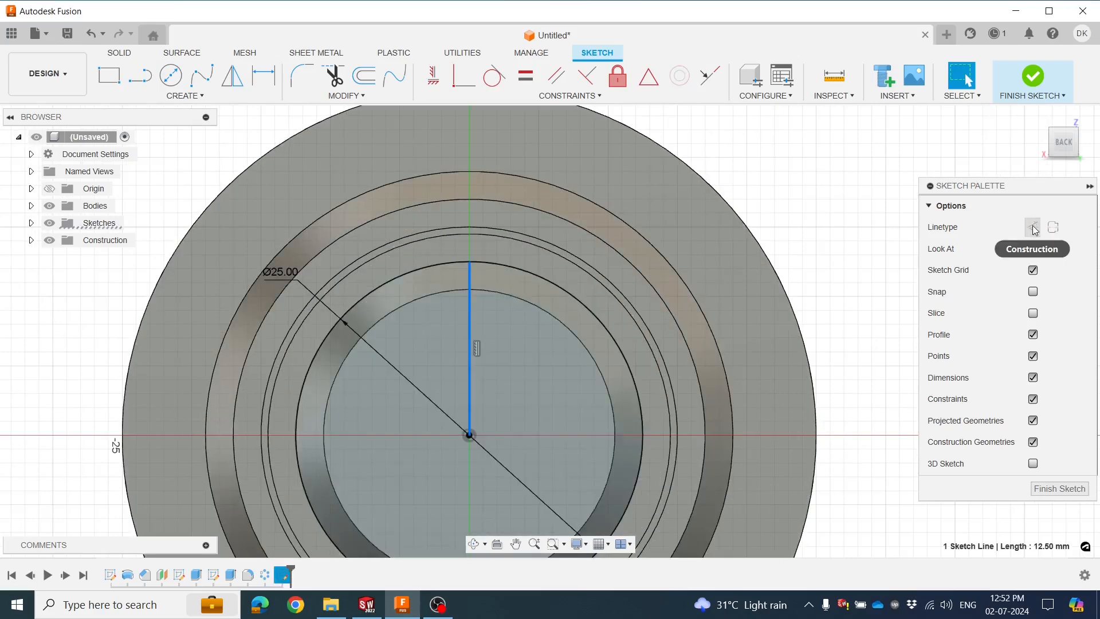
{"action": "left_click", "coordinate": [1033, 227]}
Sketch a three-line tapered notch across the center line, about 4.5 mm wide where its sides meet the top of the circle
{"action": "scroll", "coordinate": [598, 190], "scroll_direction": "up", "scroll_amount": 2}
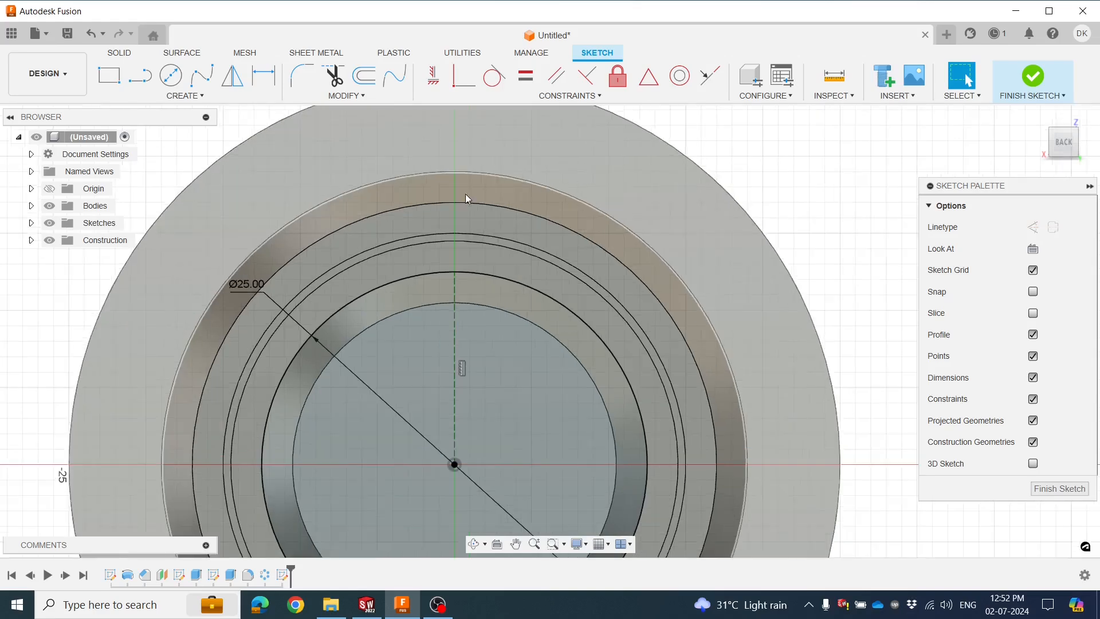
{"action": "left_click", "coordinate": [140, 75]}
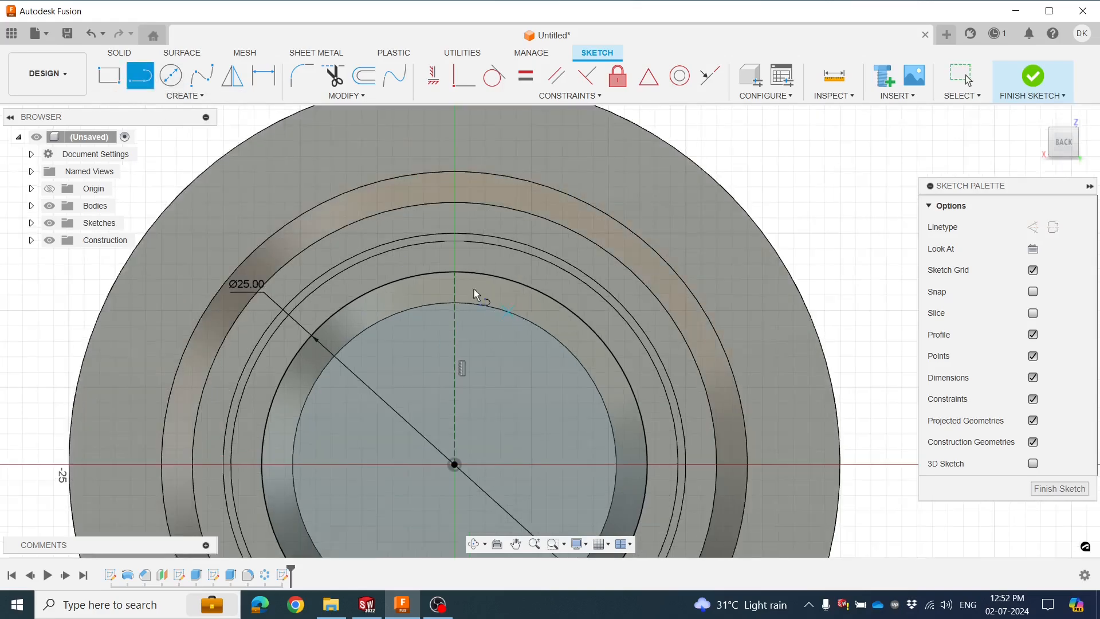
{"action": "scroll", "coordinate": [481, 287], "scroll_direction": "up", "scroll_amount": 2}
{"action": "left_click", "coordinate": [485, 268]}
{"action": "left_click", "coordinate": [463, 321]}
{"action": "left_click", "coordinate": [422, 321]}
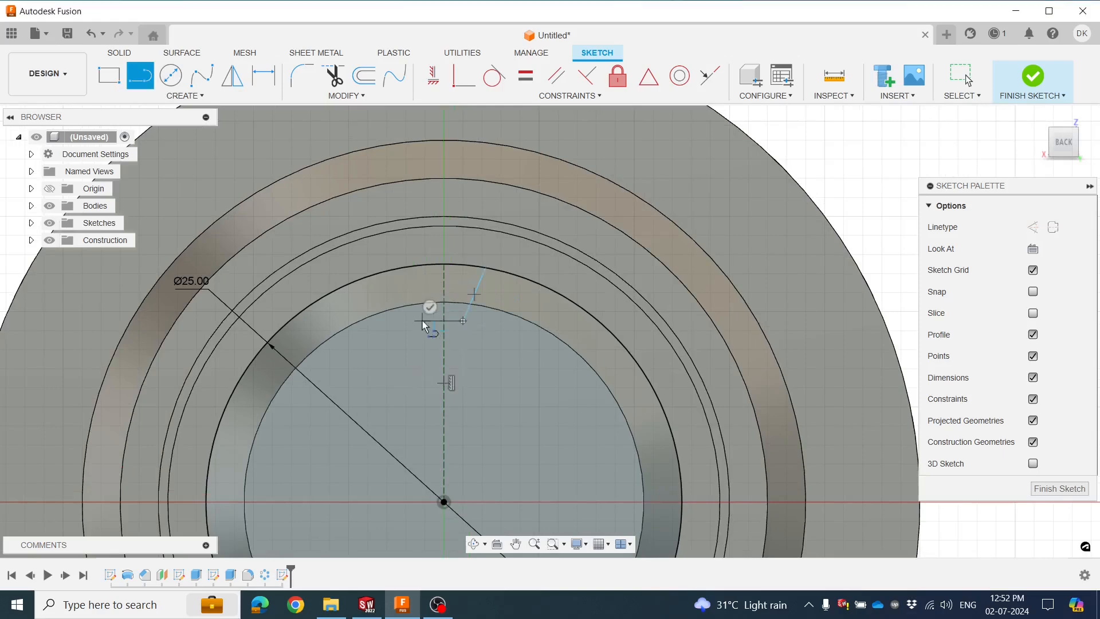
{"action": "left_click", "coordinate": [400, 269]}
{"action": "key", "text": "Escape"}
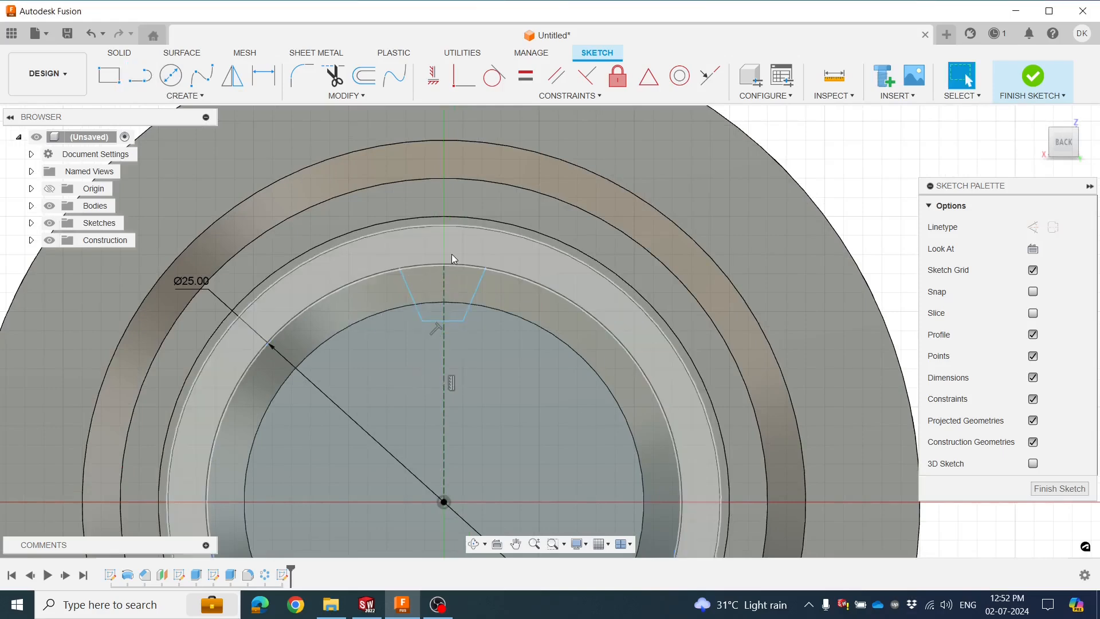
Dimension the notch's opening width between its two upper endpoints as 3.4 mm
{"action": "scroll", "coordinate": [488, 268], "scroll_direction": "up", "scroll_amount": 2}
{"action": "left_click", "coordinate": [261, 75]}
{"action": "scroll", "coordinate": [401, 277], "scroll_direction": "up", "scroll_amount": 2}
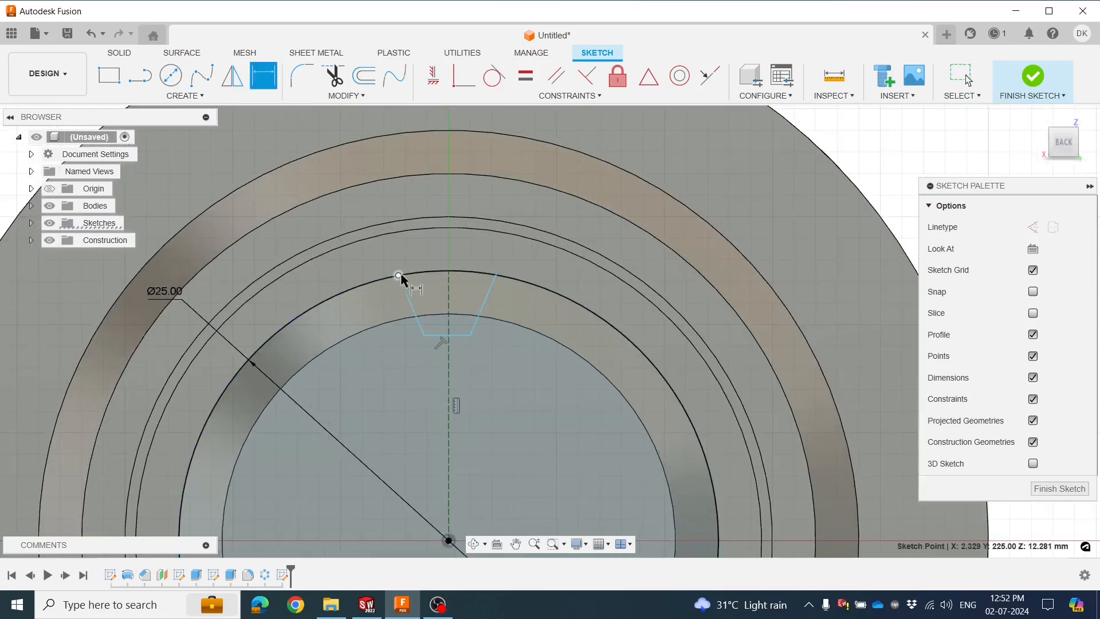
{"action": "left_click", "coordinate": [432, 261]}
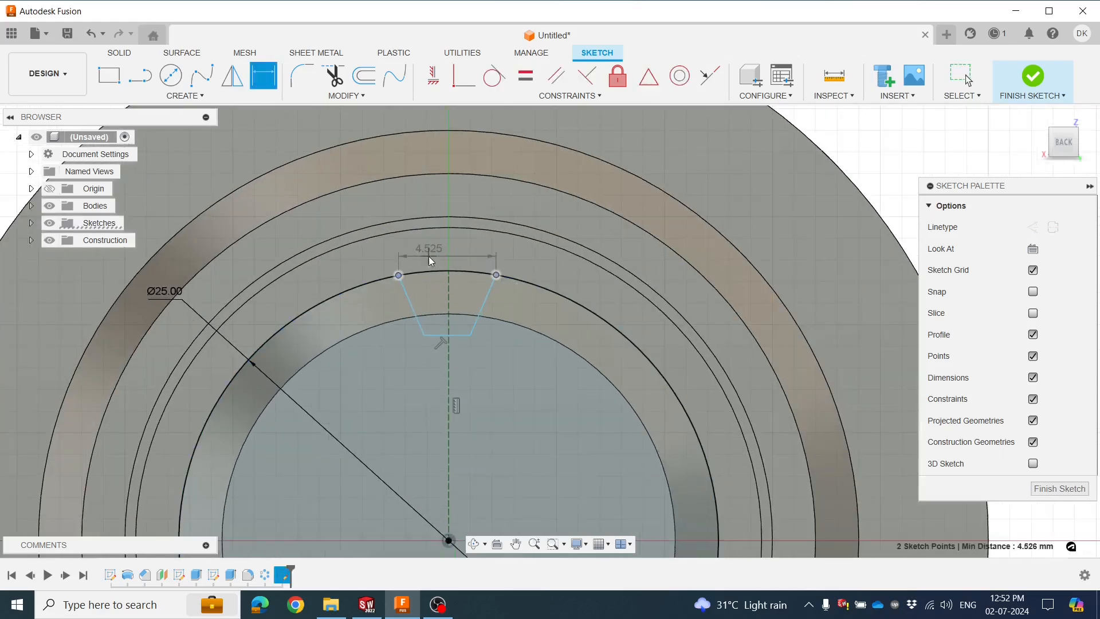
{"action": "type", "text": "3."}
{"action": "key", "text": "Return"}
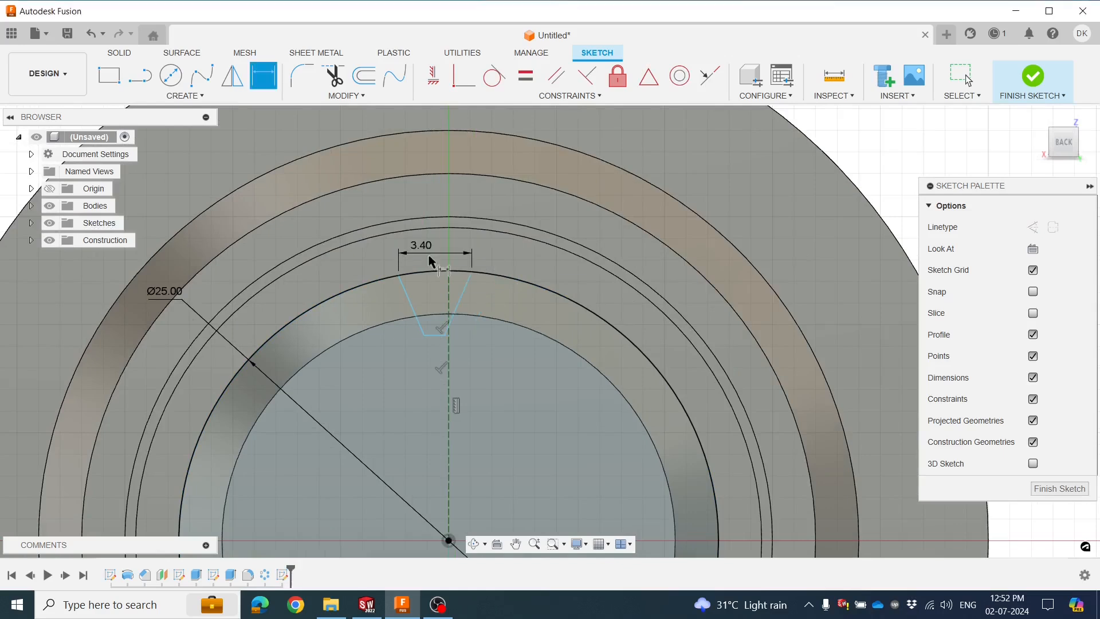
Dimension the notch's upper-left endpoint 1.7 mm from the vertical center line to center the opening
{"action": "left_click", "coordinate": [399, 275]}
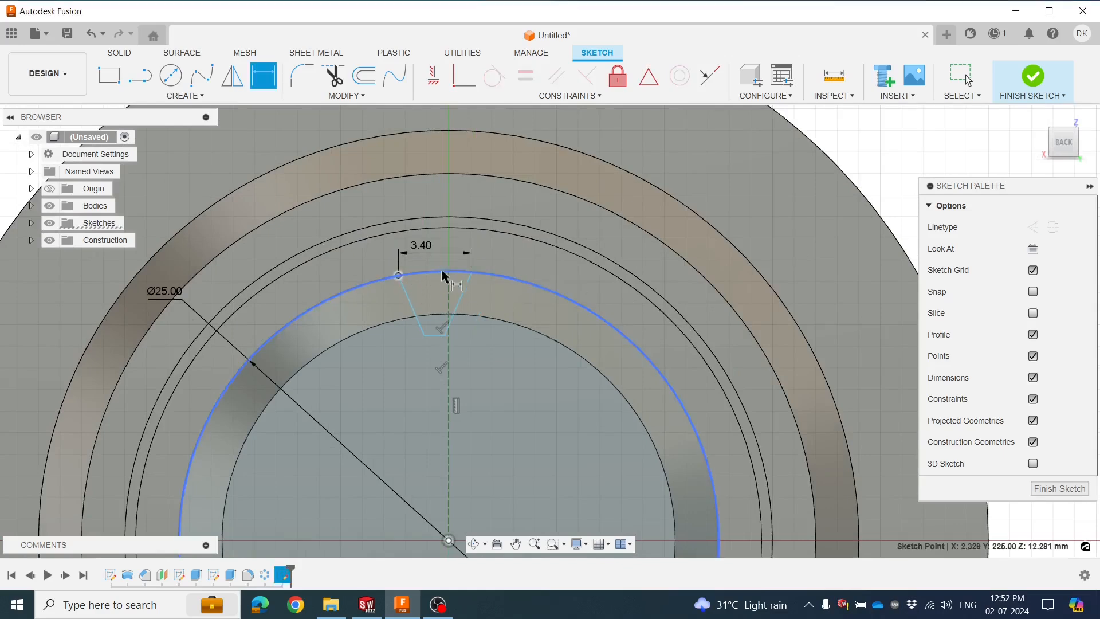
{"action": "left_click", "coordinate": [442, 274]}
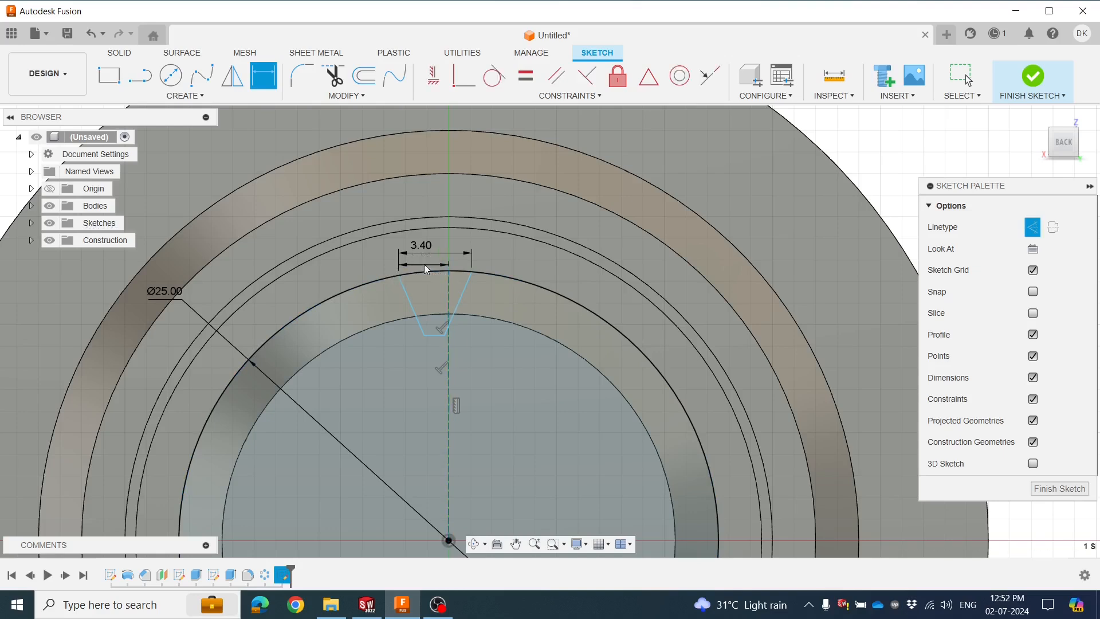
{"action": "left_click", "coordinate": [423, 263]}
{"action": "type", "text": "1."}
{"action": "key", "text": "Return"}
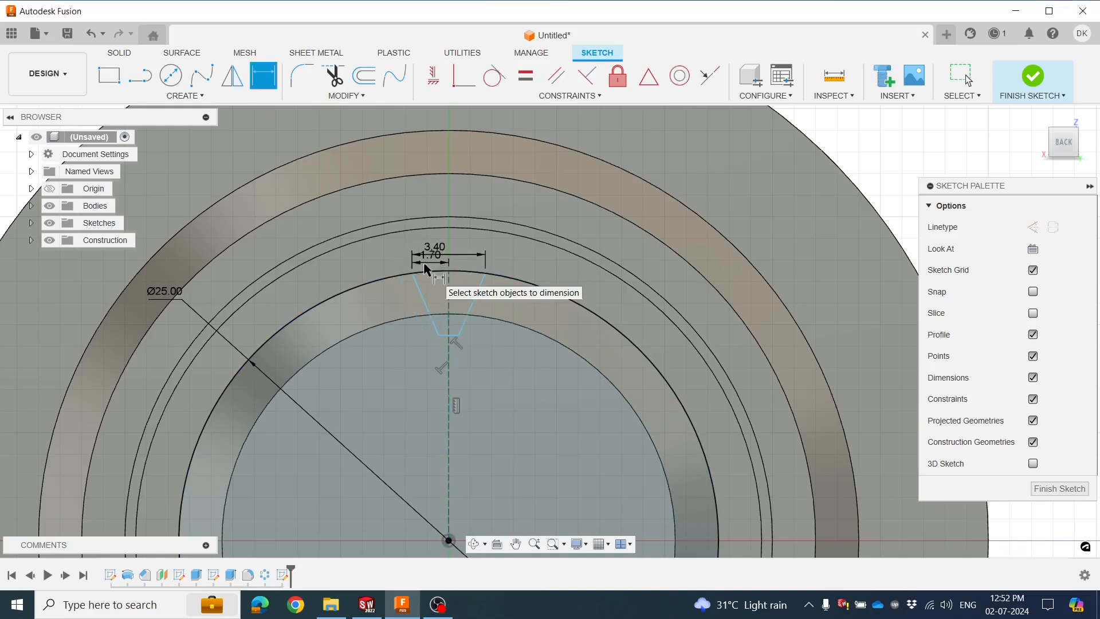
Set the length of the notch's bottom line to 1.5 mm
{"action": "left_click", "coordinate": [446, 336]}
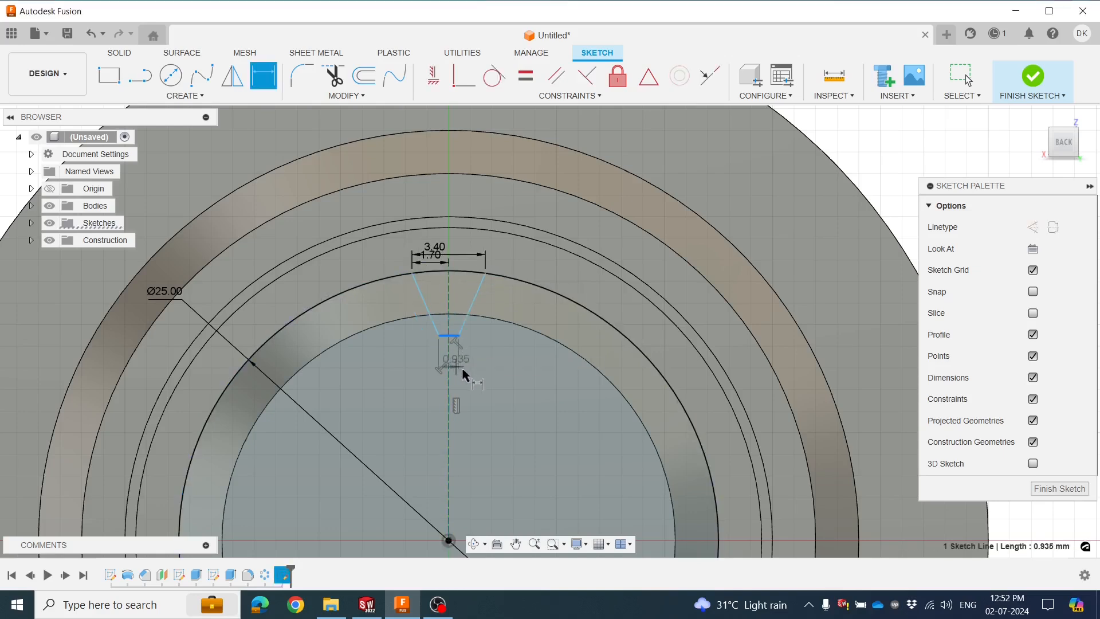
{"action": "left_click", "coordinate": [462, 369]}
{"action": "type", "text": "1"}
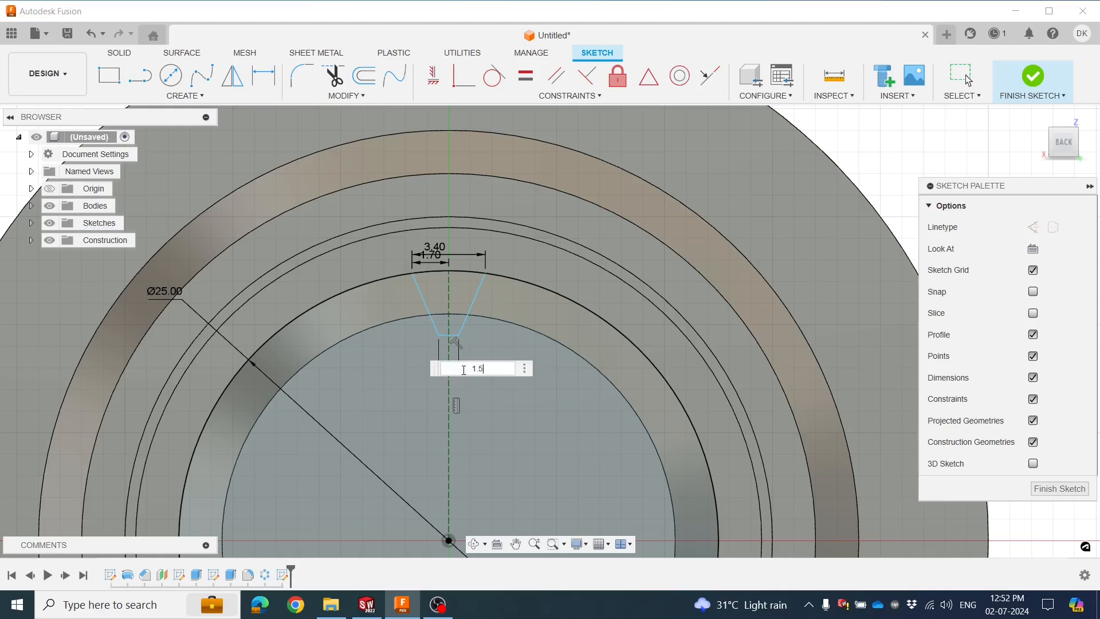
{"action": "type", "text": ".5"}
{"action": "key", "text": "Return"}
Dimension the bottom line's left endpoint 0.75 mm from the vertical center line
{"action": "scroll", "coordinate": [474, 365], "scroll_direction": "up", "scroll_amount": 1}
{"action": "left_click", "coordinate": [442, 316]}
{"action": "left_click", "coordinate": [415, 329], "text": "shift"}
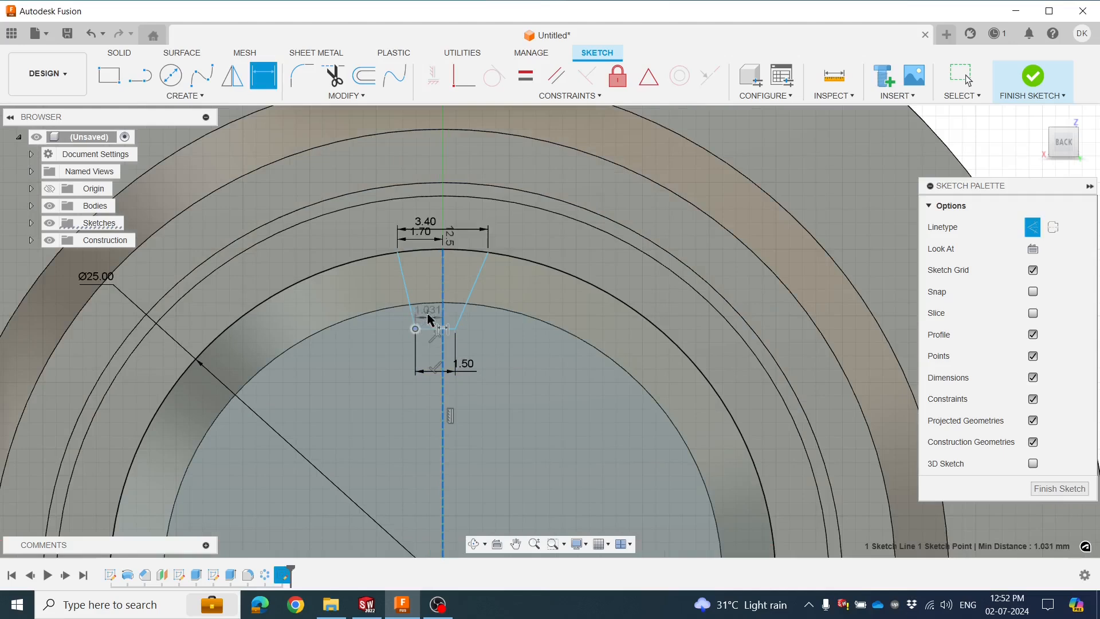
{"action": "left_click", "coordinate": [430, 318]}
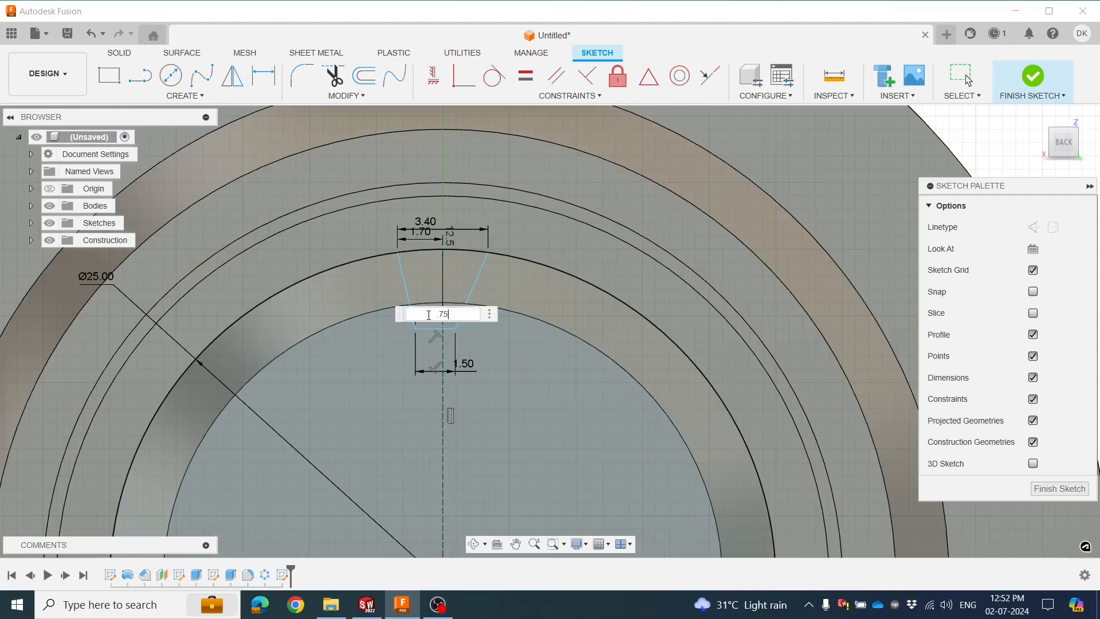
{"action": "key", "text": "Return"}
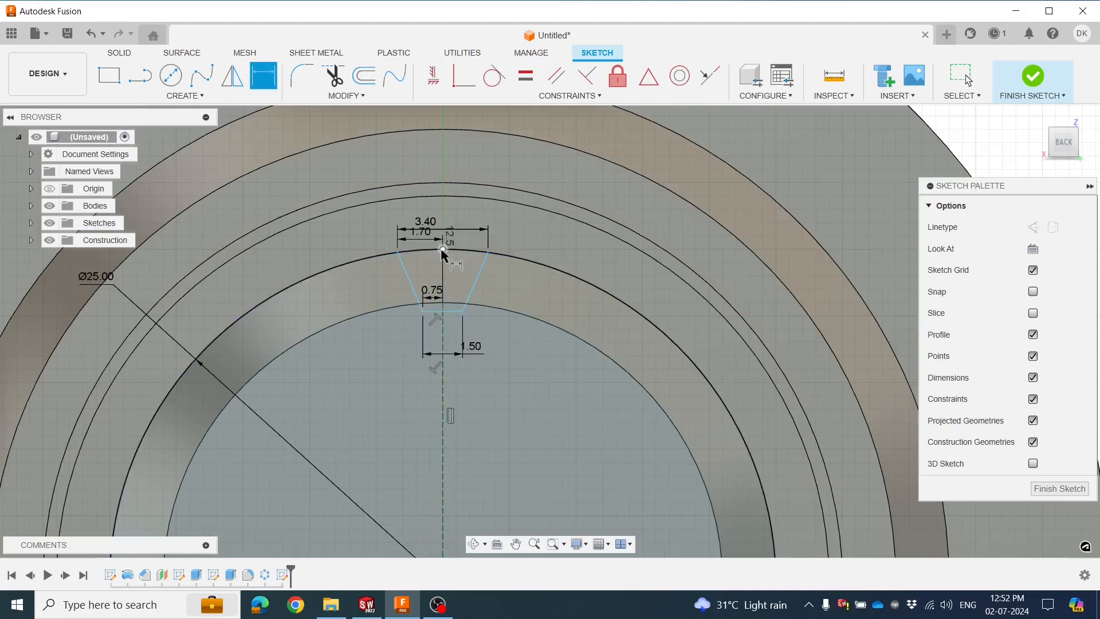
Dimension the notch's depth from the circle's top point to the bottom line as 2.5 mm
{"action": "left_click", "coordinate": [452, 312]}
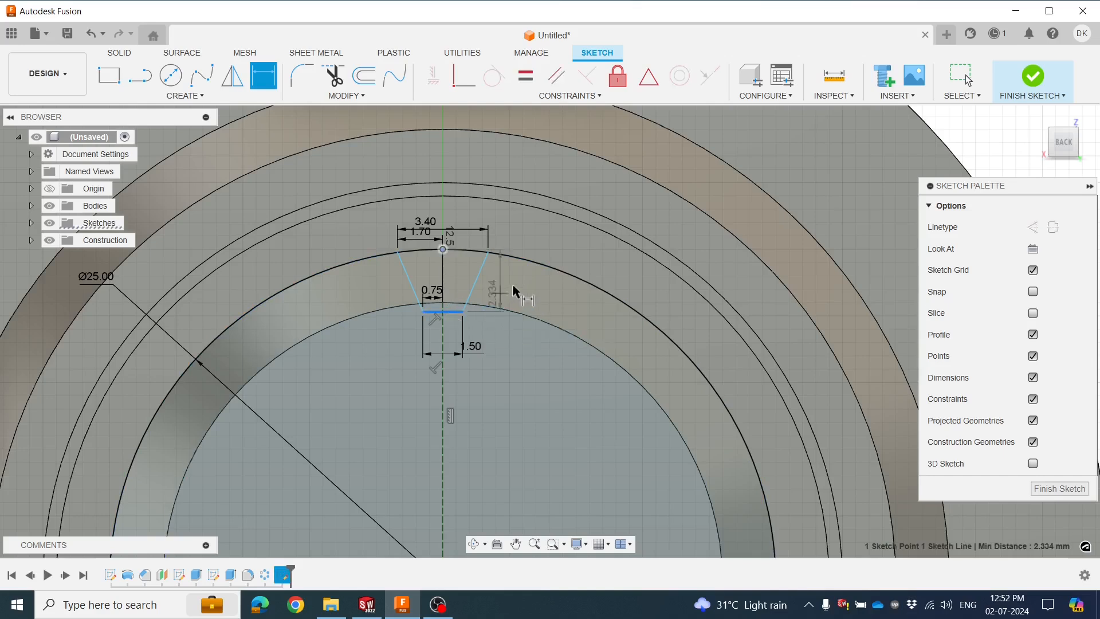
{"action": "left_click", "coordinate": [514, 289]}
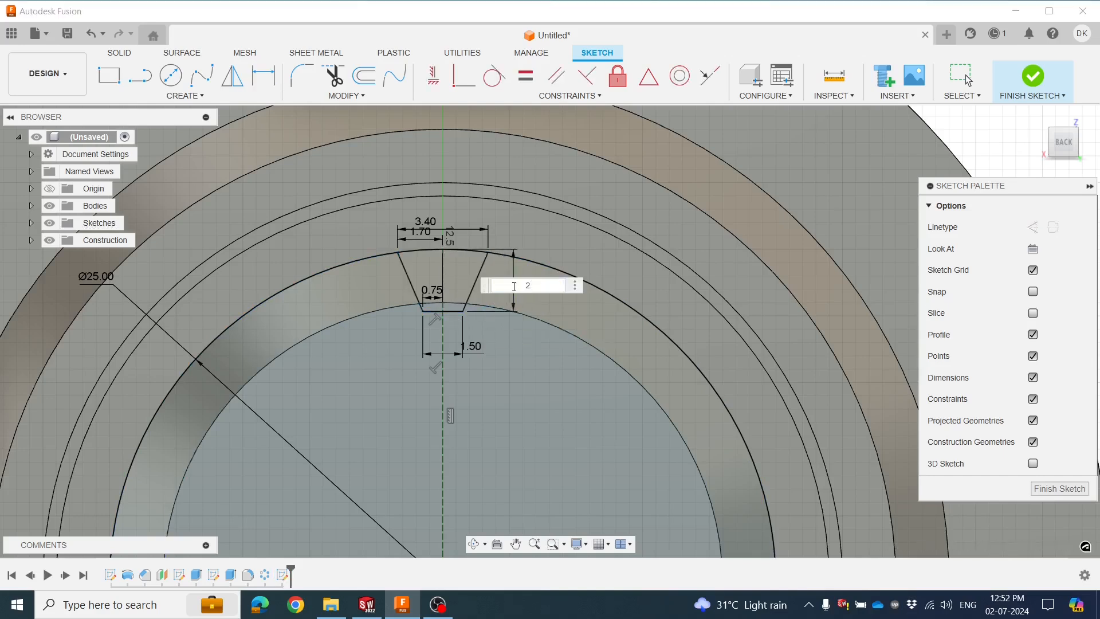
{"action": "key", "text": "Return"}
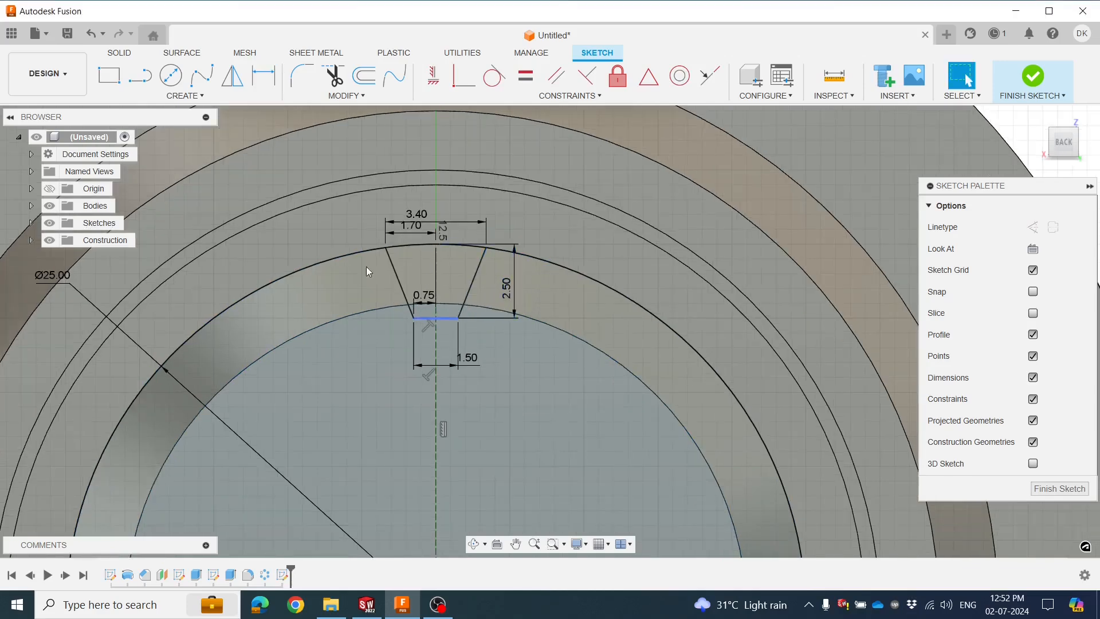
Fillet both bottom corners of the notch sketch with a 0.25 mm radius
{"action": "left_click", "coordinate": [302, 75]}
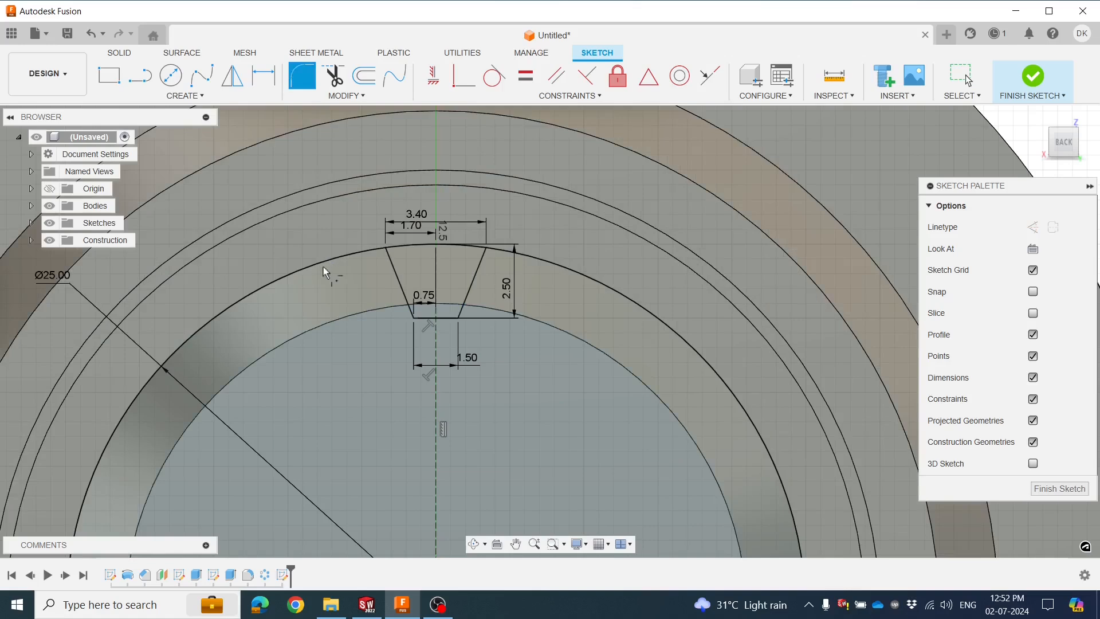
{"action": "scroll", "coordinate": [420, 317], "scroll_direction": "up", "scroll_amount": 1}
{"action": "left_click", "coordinate": [412, 321]}
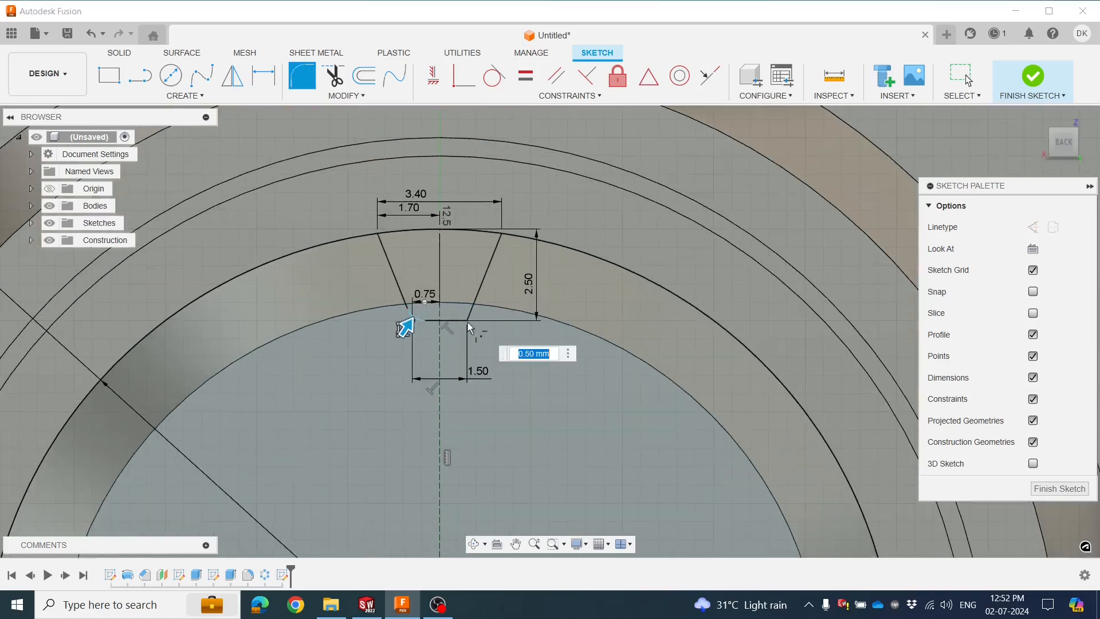
{"action": "left_click", "coordinate": [468, 321]}
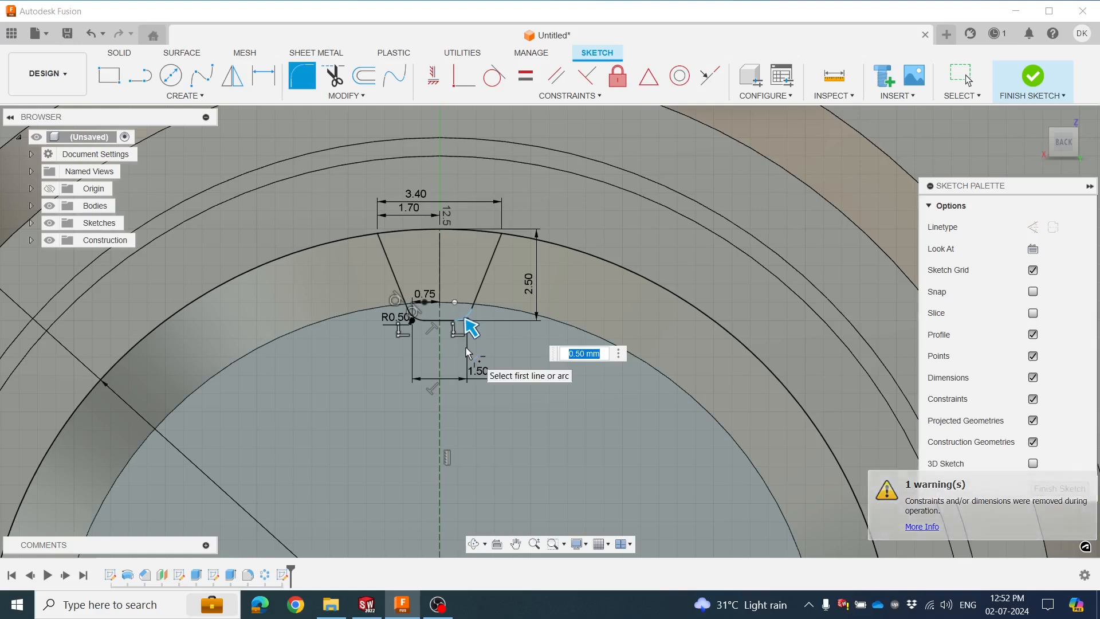
{"action": "type", "text": ".25"}
{"action": "key", "text": "Return"}
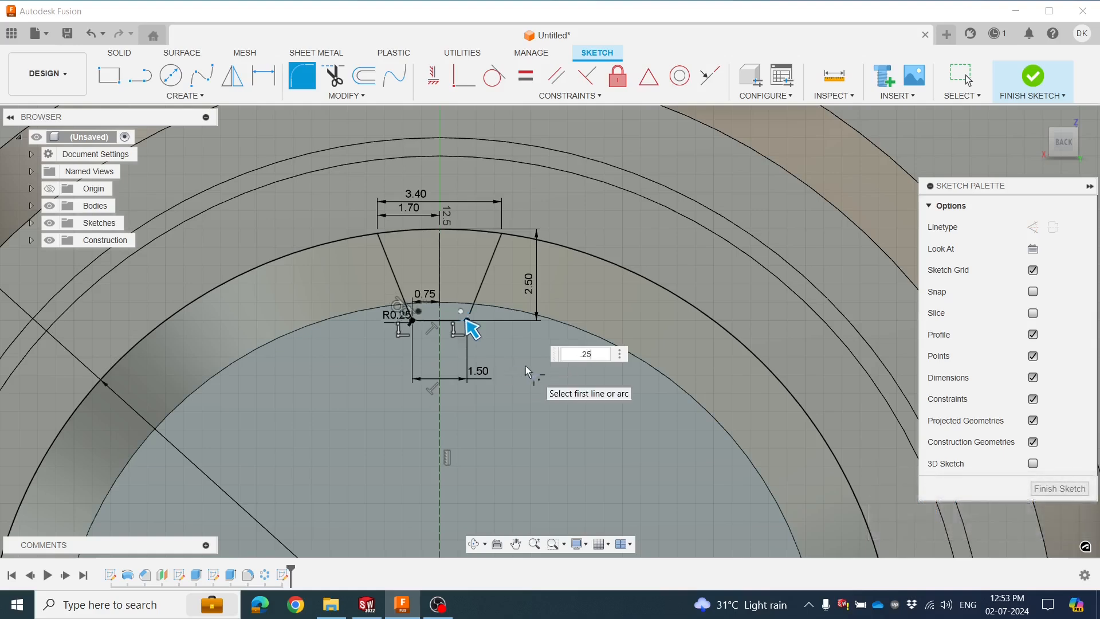
{"action": "key", "text": "Escape"}
Trim away the 25 mm circle outside the notch opening and finish the sketch
{"action": "scroll", "coordinate": [528, 372], "scroll_direction": "down", "scroll_amount": 2}
{"action": "scroll", "coordinate": [528, 369], "scroll_direction": "down", "scroll_amount": 3}
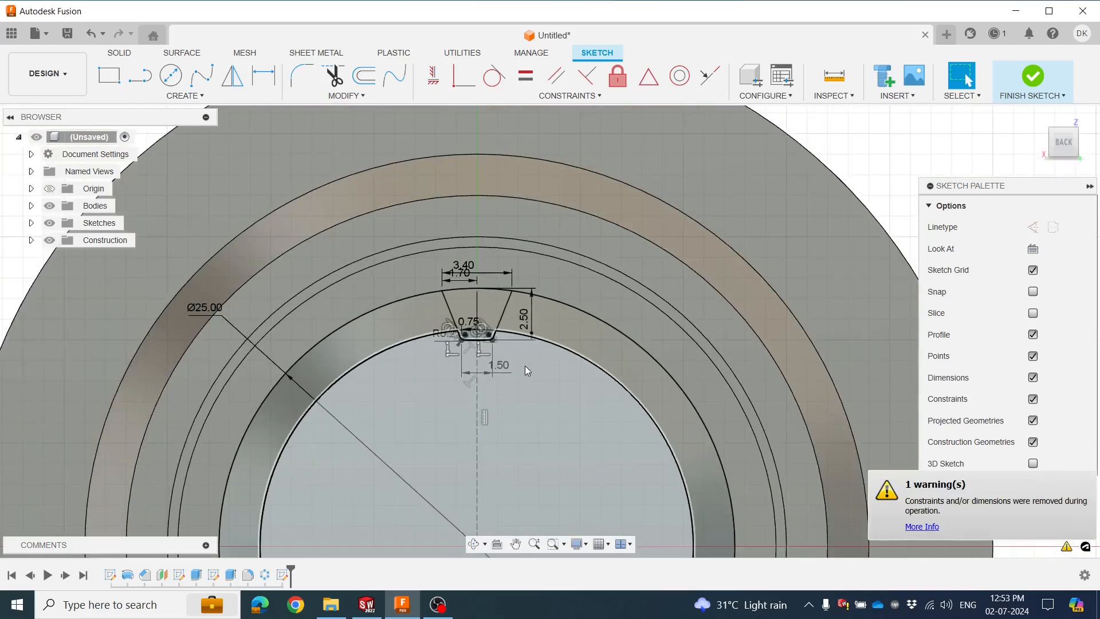
{"action": "left_click", "coordinate": [346, 79]}
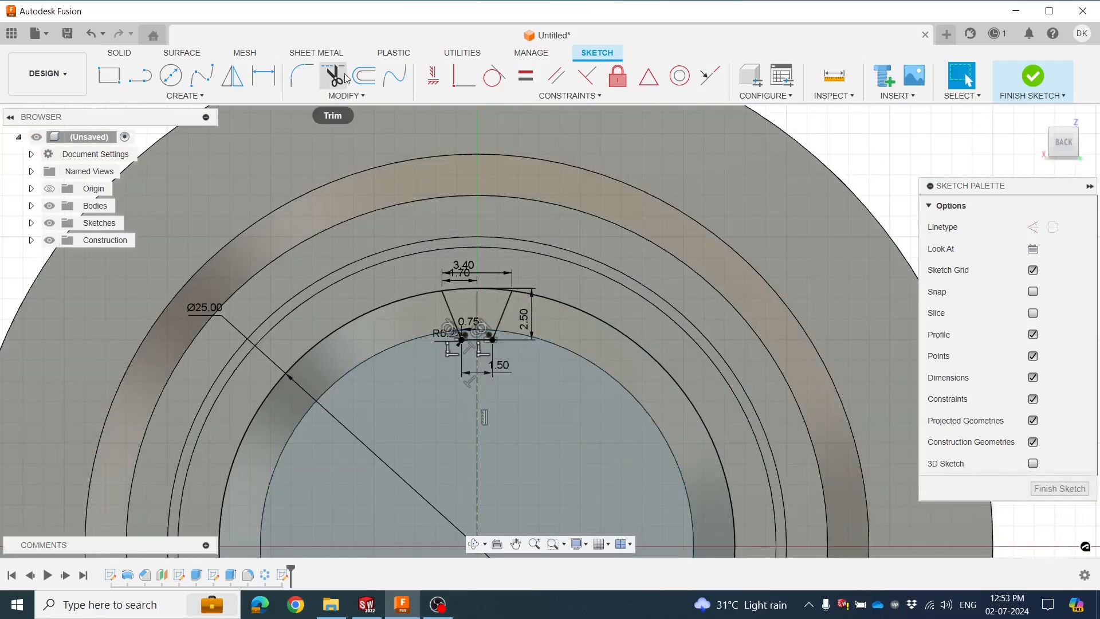
{"action": "left_click", "coordinate": [380, 304]}
{"action": "key", "text": "Escape"}
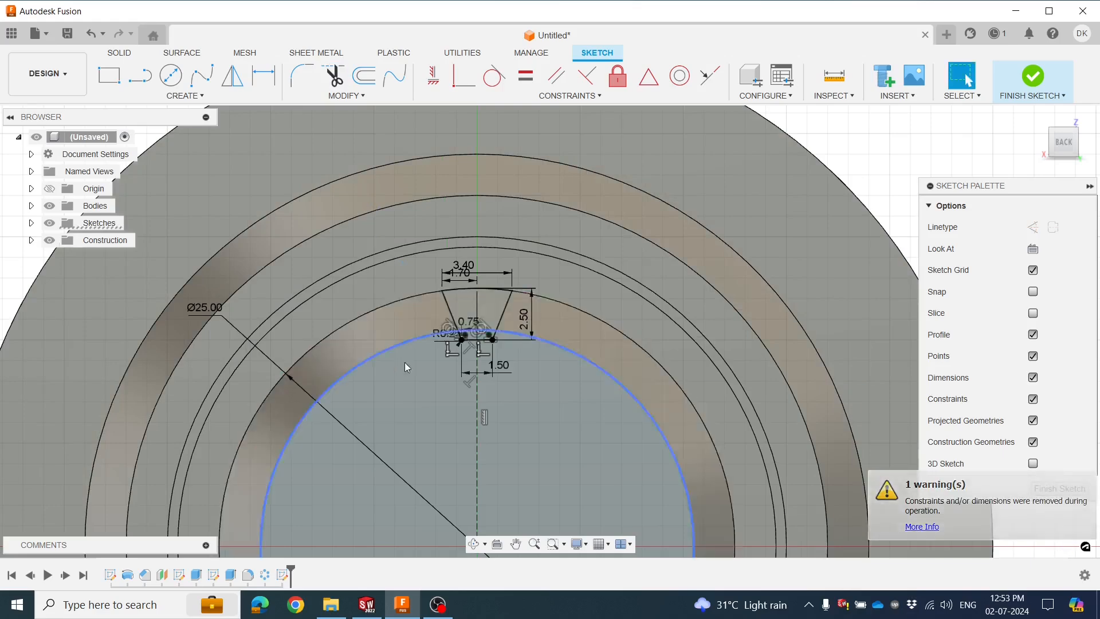
{"action": "scroll", "coordinate": [604, 401], "scroll_direction": "down", "scroll_amount": 5}
{"action": "middle_click_drag", "start_coordinate": [644, 367], "coordinate": [618, 389], "text": "shift"}
{"action": "scroll", "coordinate": [618, 390], "scroll_direction": "down", "scroll_amount": 3}
{"action": "scroll", "coordinate": [618, 390], "scroll_direction": "down", "scroll_amount": 2}
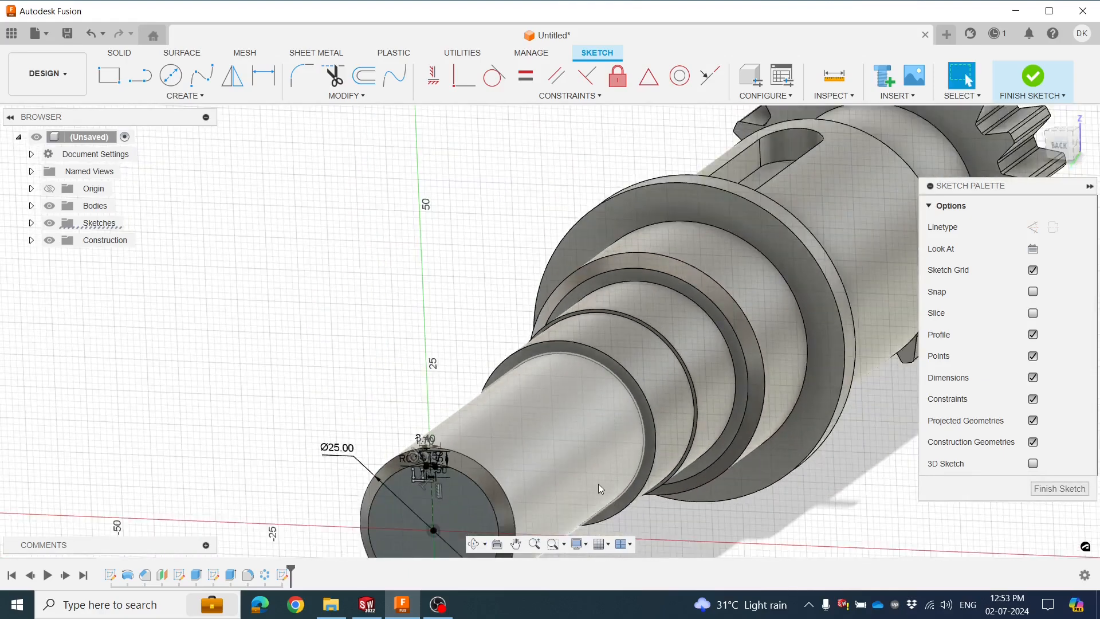
{"action": "scroll", "coordinate": [599, 482], "scroll_direction": "down", "scroll_amount": 4}
{"action": "scroll", "coordinate": [630, 524], "scroll_direction": "up", "scroll_amount": 2}
{"action": "middle_click_drag", "start_coordinate": [542, 444], "coordinate": [360, 184], "text": "shift"}
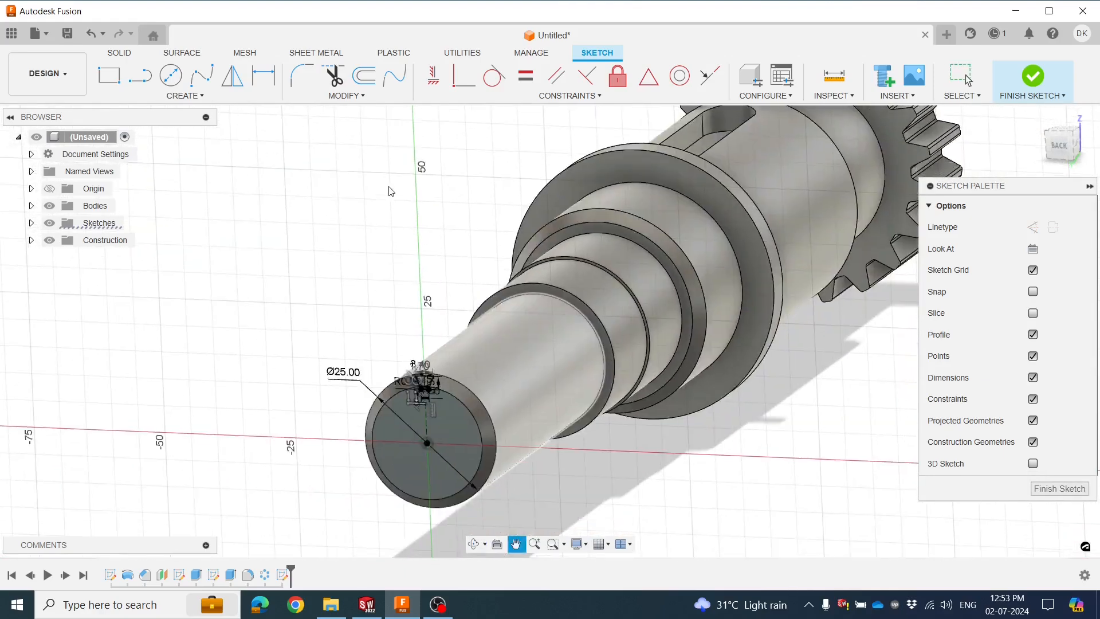
{"action": "left_click", "coordinate": [1032, 80]}
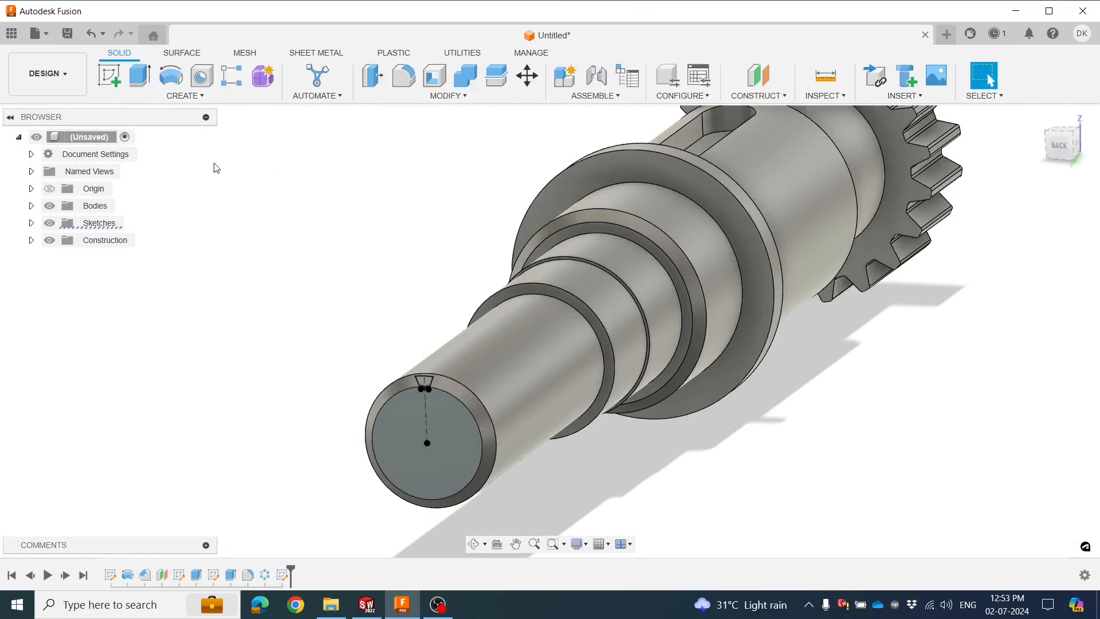
Extrude both regions of the notch profile as a cut 40 mm into the shaft's thin end
{"action": "left_click", "coordinate": [139, 79]}
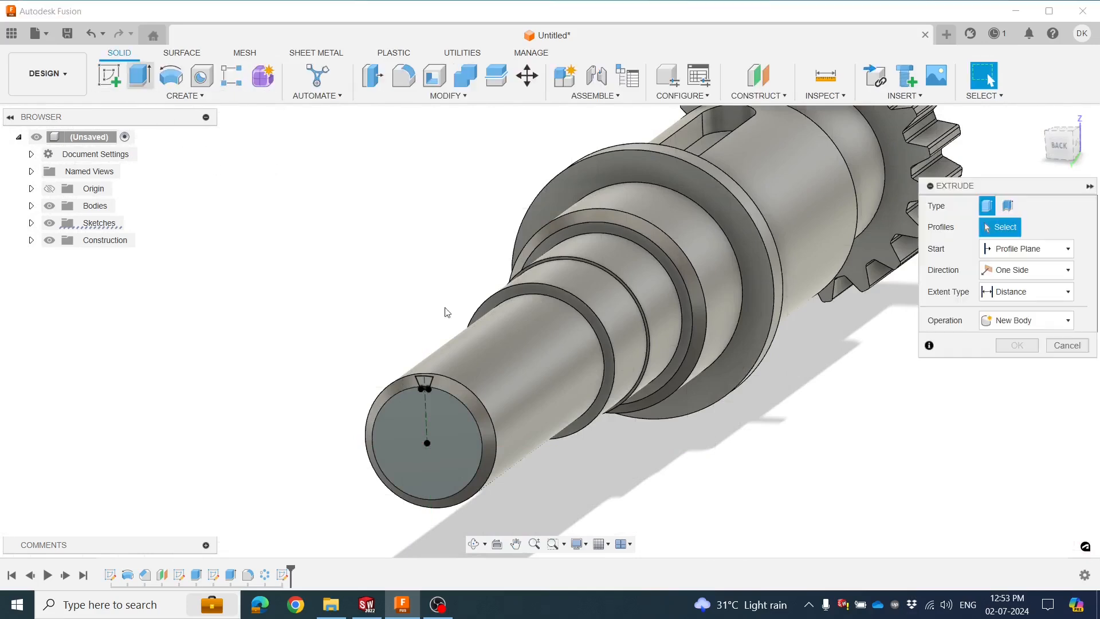
{"action": "left_click", "coordinate": [1008, 320]}
{"action": "left_click", "coordinate": [1002, 352]}
{"action": "scroll", "coordinate": [430, 379], "scroll_direction": "up", "scroll_amount": 5}
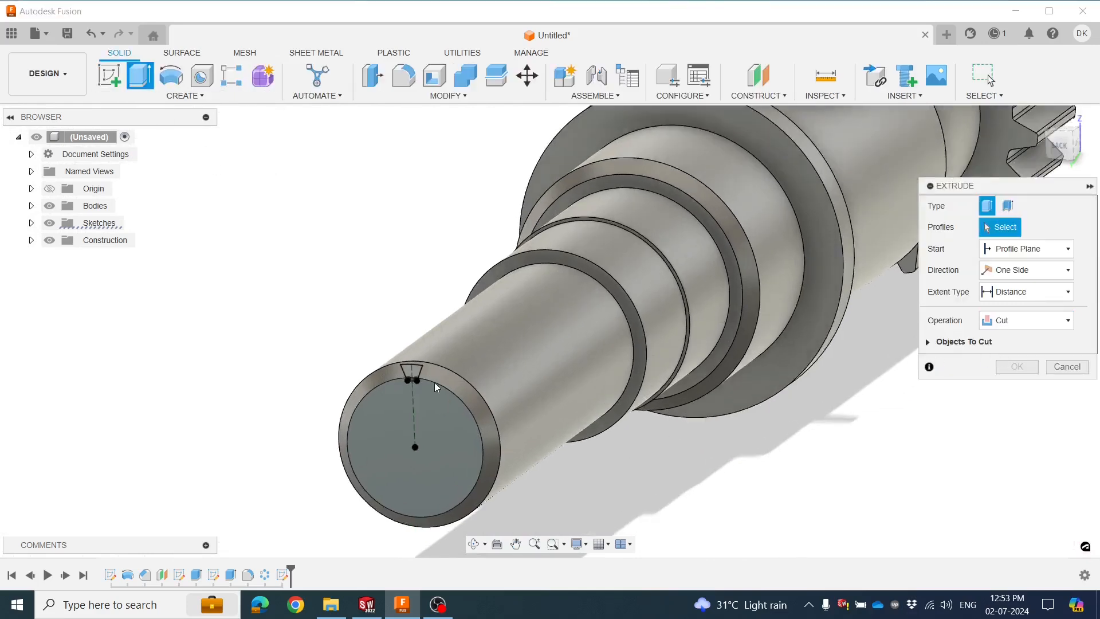
{"action": "left_click", "coordinate": [404, 367]}
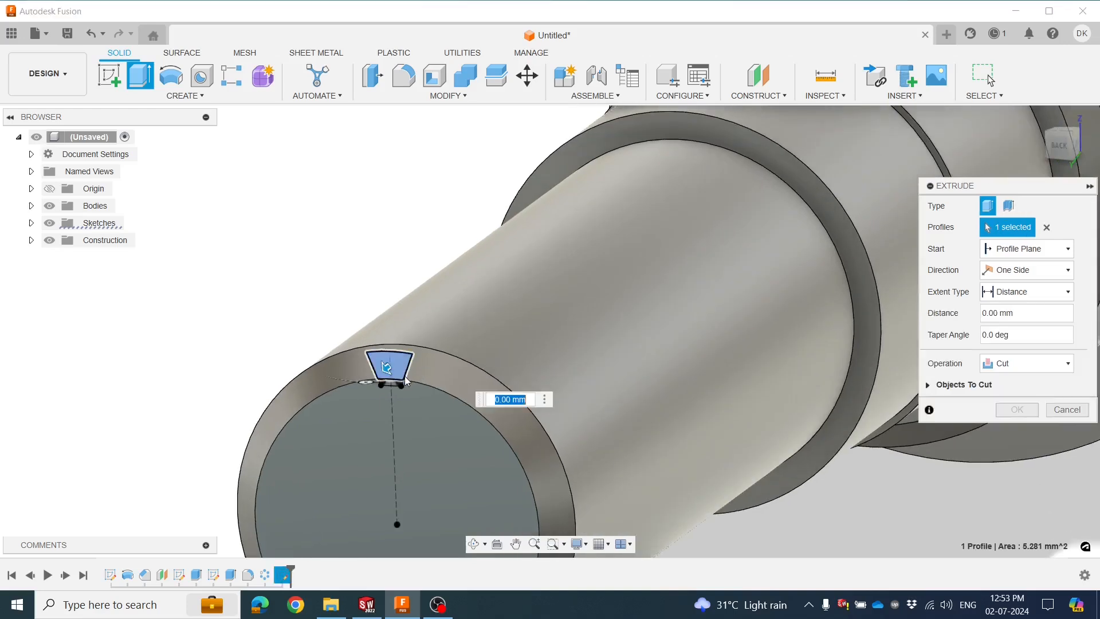
{"action": "scroll", "coordinate": [378, 387], "scroll_direction": "up", "scroll_amount": 8}
{"action": "left_click", "coordinate": [352, 408]}
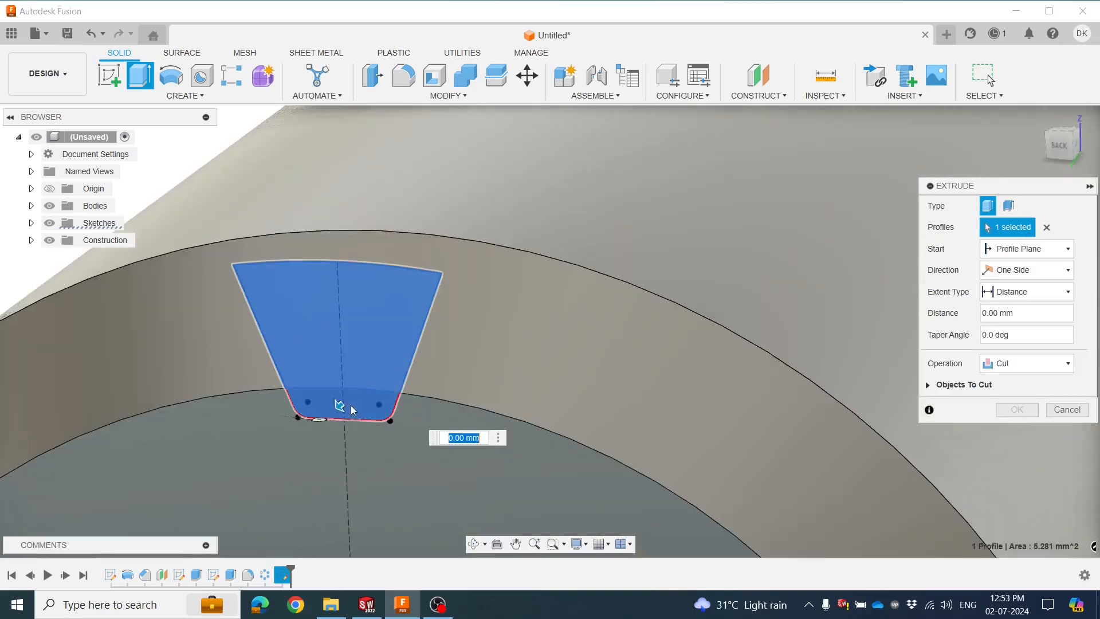
{"action": "scroll", "coordinate": [355, 404], "scroll_direction": "down", "scroll_amount": 3}
{"action": "scroll", "coordinate": [354, 400], "scroll_direction": "down", "scroll_amount": 3}
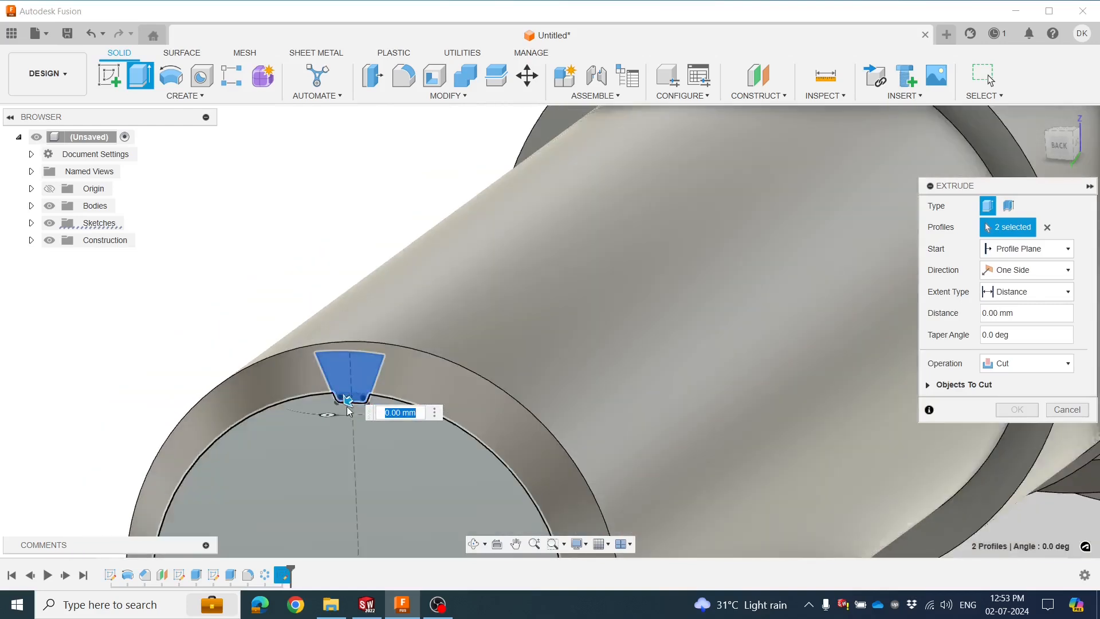
{"action": "left_click_drag", "start_coordinate": [347, 408], "coordinate": [650, 235]}
{"action": "scroll", "coordinate": [562, 330], "scroll_direction": "down", "scroll_amount": 4}
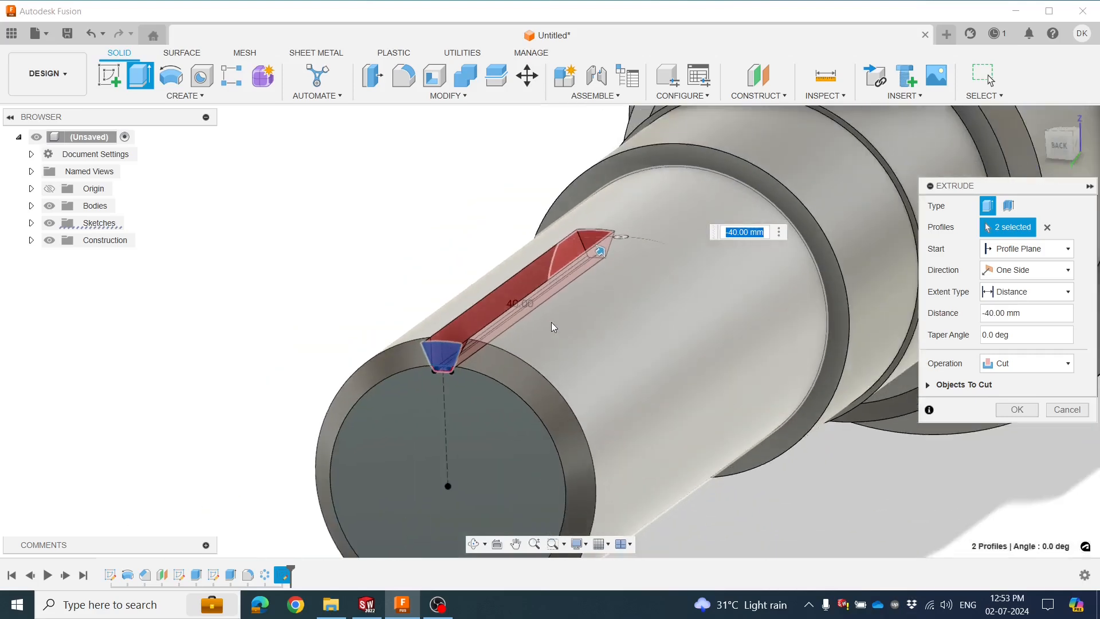
{"action": "middle_click_drag", "start_coordinate": [578, 382], "coordinate": [630, 381], "text": "shift"}
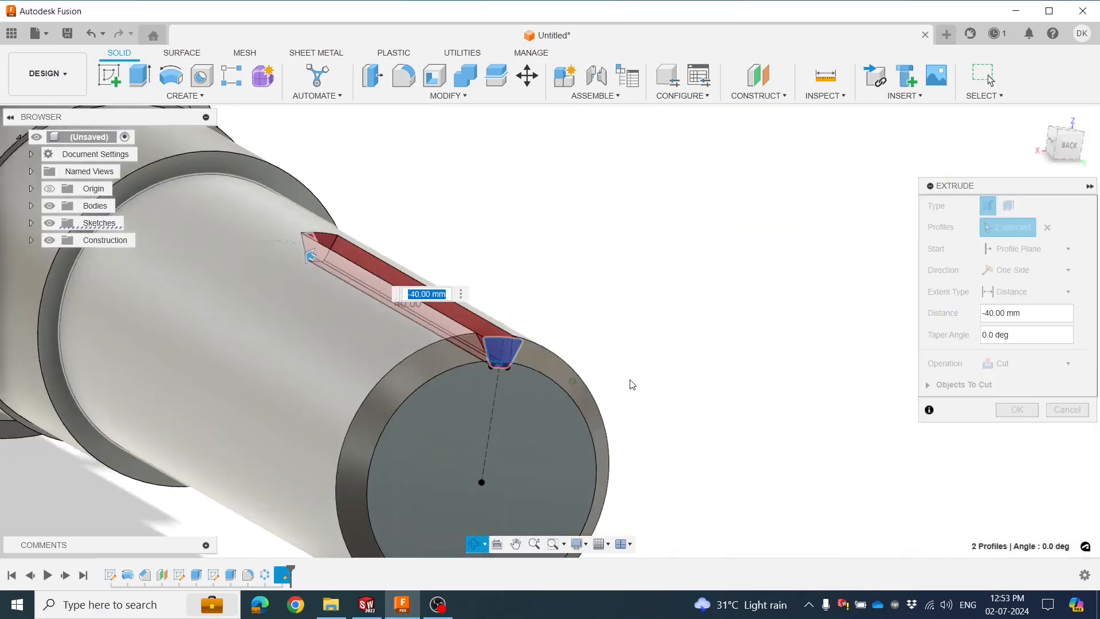
{"action": "scroll", "coordinate": [633, 367], "scroll_direction": "down", "scroll_amount": 4}
{"action": "scroll", "coordinate": [637, 343], "scroll_direction": "down", "scroll_amount": 2}
{"action": "middle_click_drag", "start_coordinate": [509, 361], "coordinate": [498, 379], "text": "shift"}
{"action": "scroll", "coordinate": [500, 384], "scroll_direction": "down", "scroll_amount": 4}
{"action": "left_click", "coordinate": [1019, 414]}
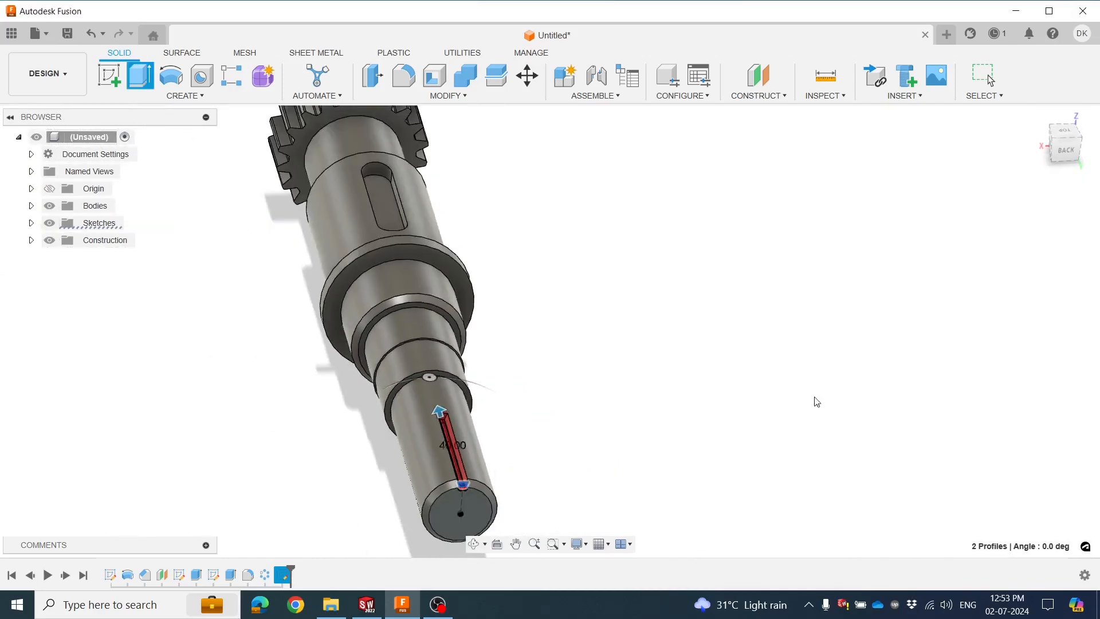
Fillet the two long outer edges of the spline groove with a 0.25 mm radius
{"action": "scroll", "coordinate": [573, 408], "scroll_direction": "down", "scroll_amount": 2}
{"action": "middle_click_drag", "start_coordinate": [548, 425], "coordinate": [554, 335]}
{"action": "scroll", "coordinate": [480, 367], "scroll_direction": "up", "scroll_amount": 2}
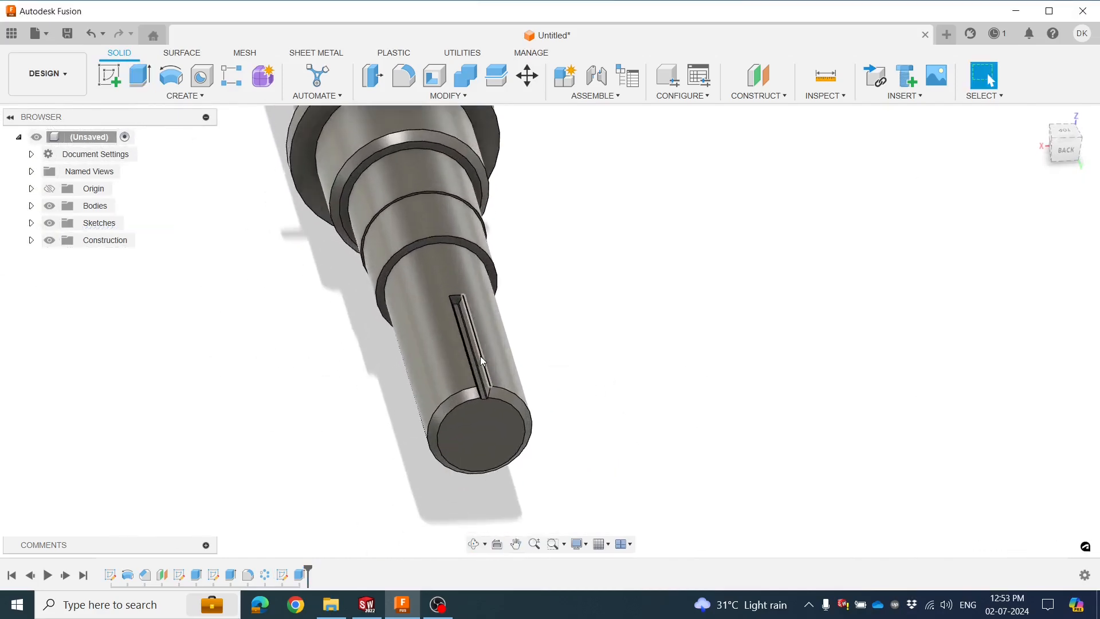
{"action": "scroll", "coordinate": [540, 397], "scroll_direction": "up", "scroll_amount": 4}
{"action": "middle_click_drag", "start_coordinate": [540, 397], "coordinate": [494, 366], "text": "shift"}
{"action": "scroll", "coordinate": [494, 366], "scroll_direction": "up", "scroll_amount": 2}
{"action": "left_click", "coordinate": [405, 77]}
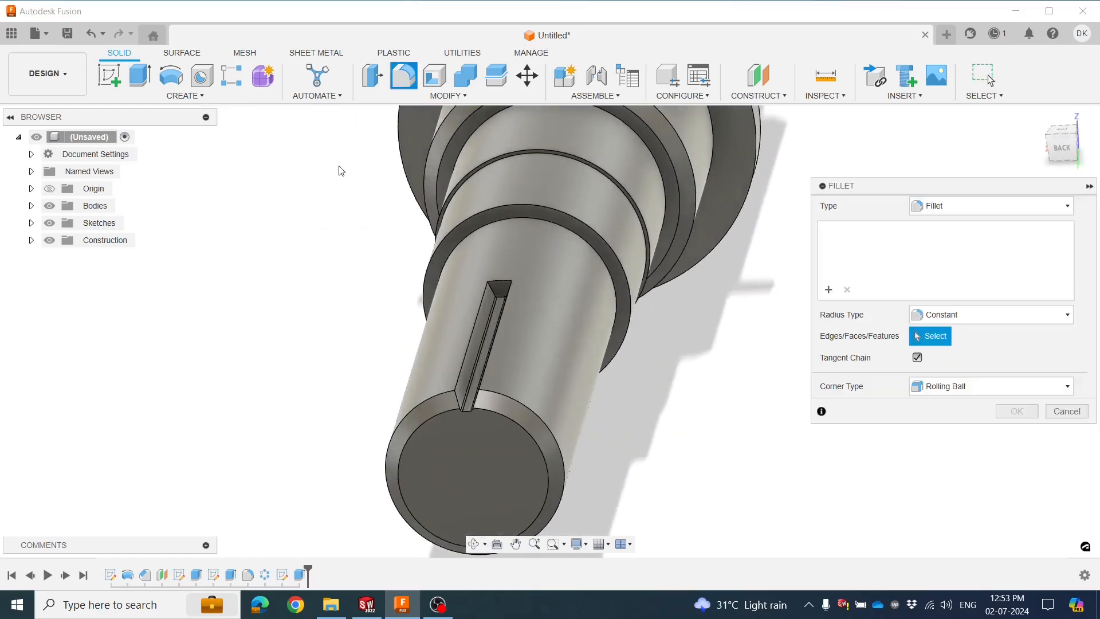
{"action": "scroll", "coordinate": [456, 332], "scroll_direction": "up", "scroll_amount": 2}
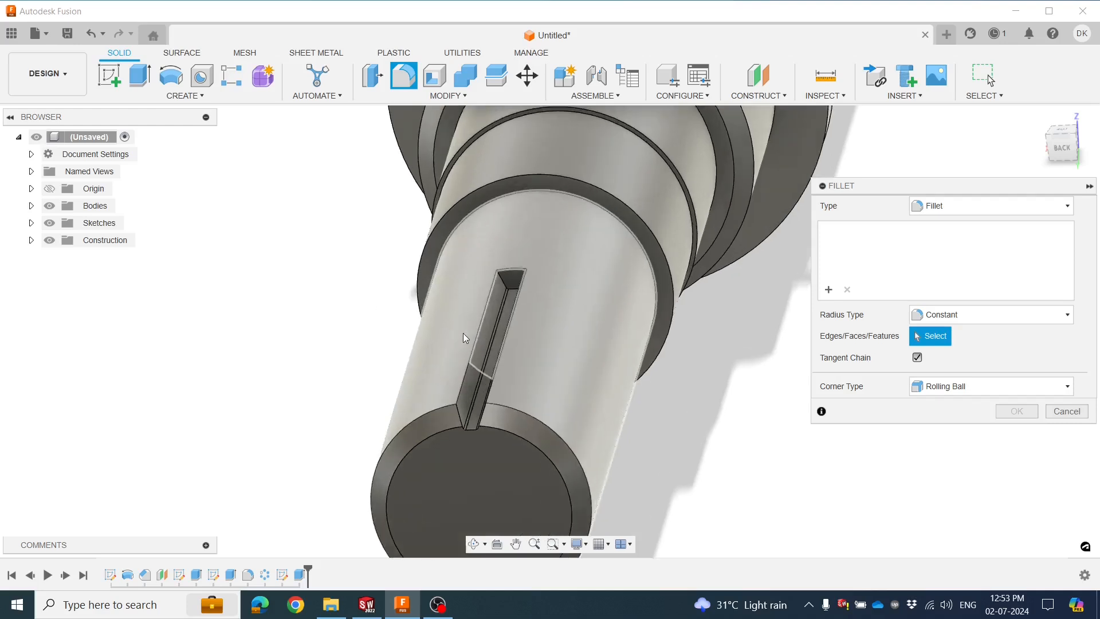
{"action": "left_click", "coordinate": [485, 308]}
{"action": "middle_click_drag", "start_coordinate": [558, 363], "coordinate": [550, 358], "text": "shift"}
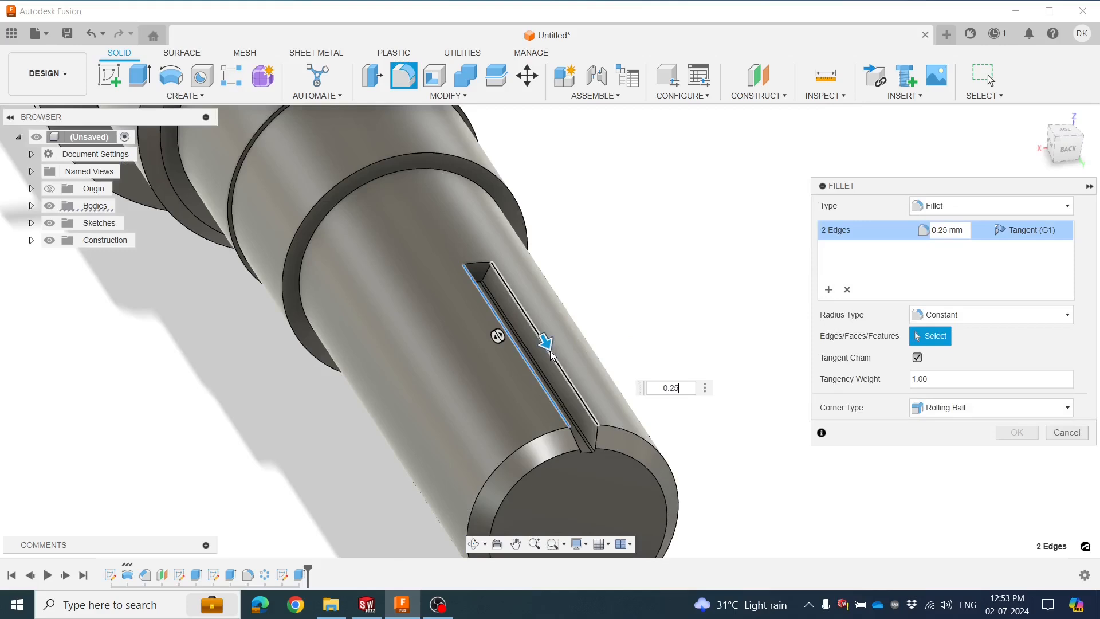
{"action": "key", "text": "Return"}
{"action": "left_click", "coordinate": [1017, 433]}
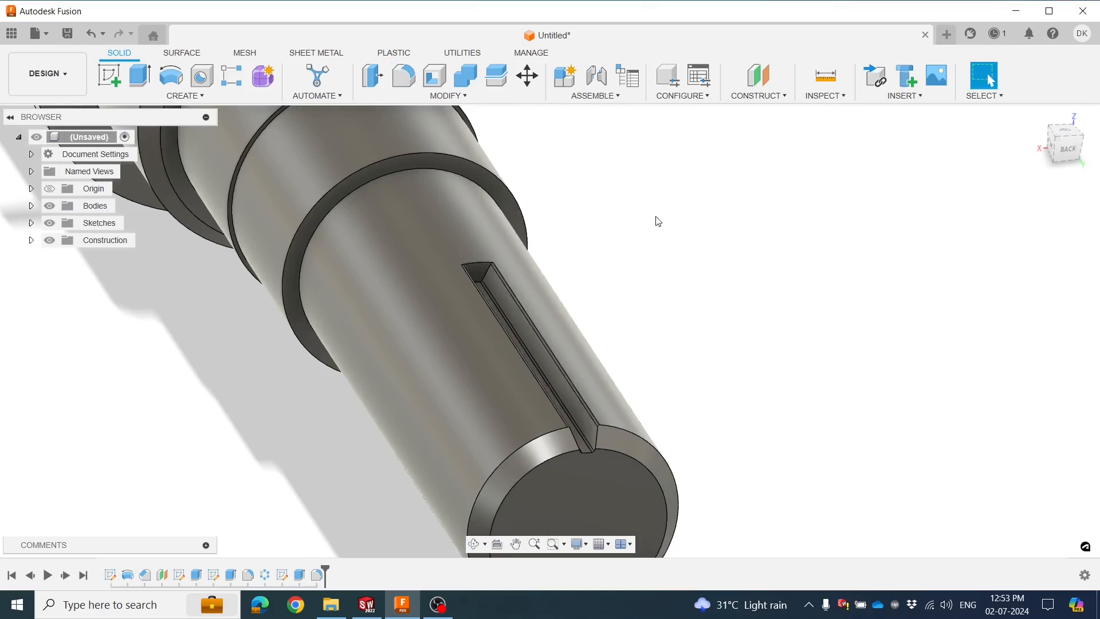
Create a full circular pattern of the groove cut and its fillet around the shaft axis with quantity 14
{"action": "left_click", "coordinate": [193, 95]}
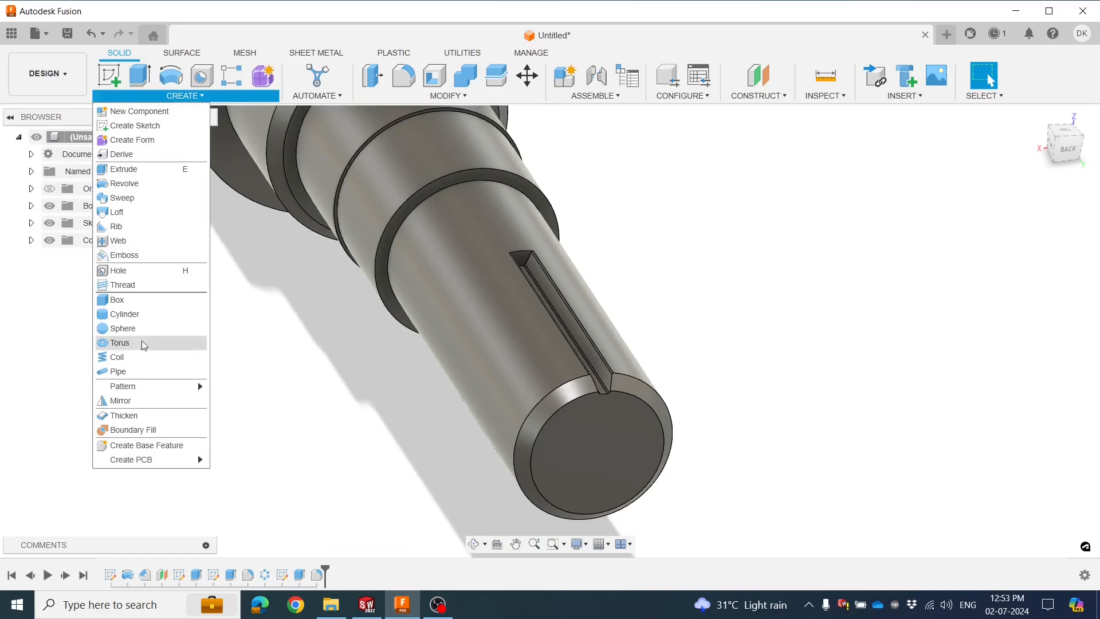
{"action": "mouse_move", "coordinate": [197, 385]}
{"action": "left_click", "coordinate": [250, 400]}
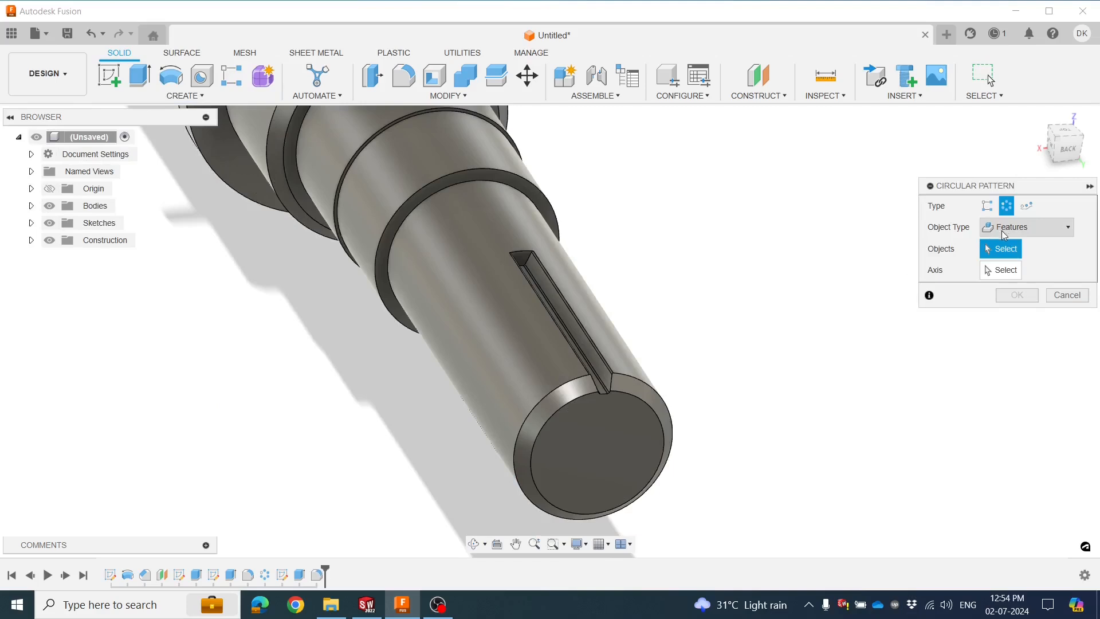
{"action": "left_click", "coordinate": [300, 578]}
{"action": "left_click", "coordinate": [301, 578]}
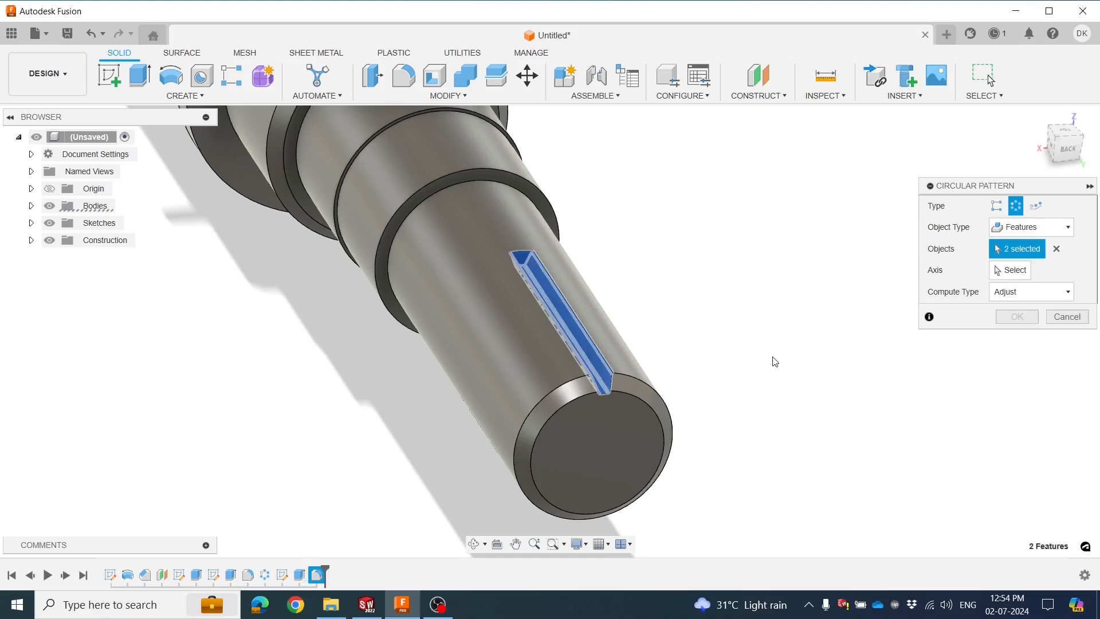
{"action": "left_click", "coordinate": [997, 271]}
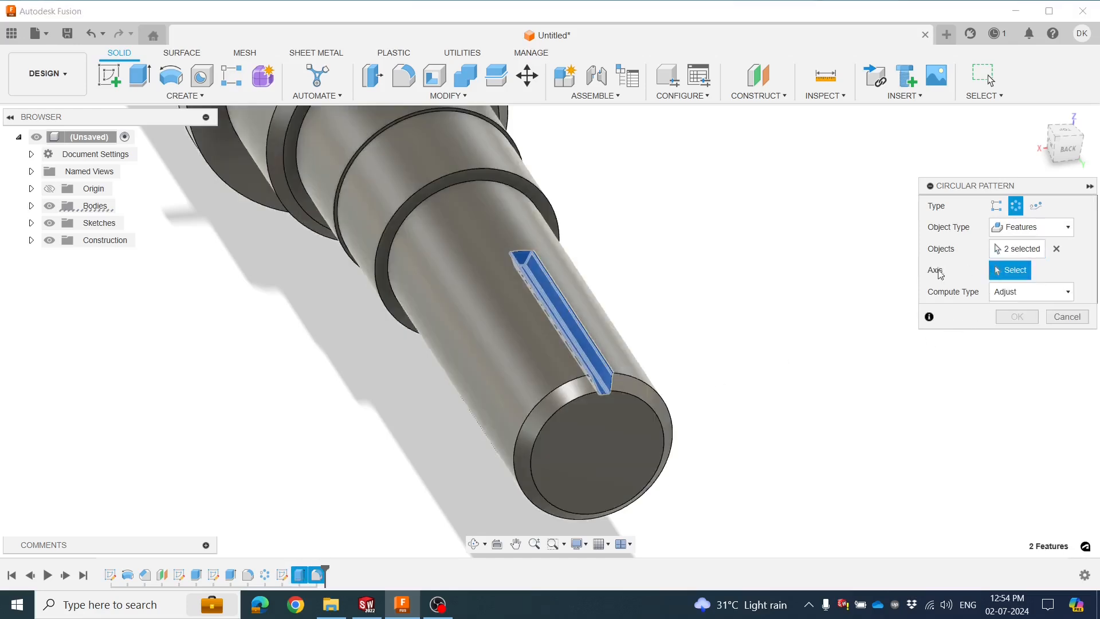
{"action": "left_click", "coordinate": [543, 403]}
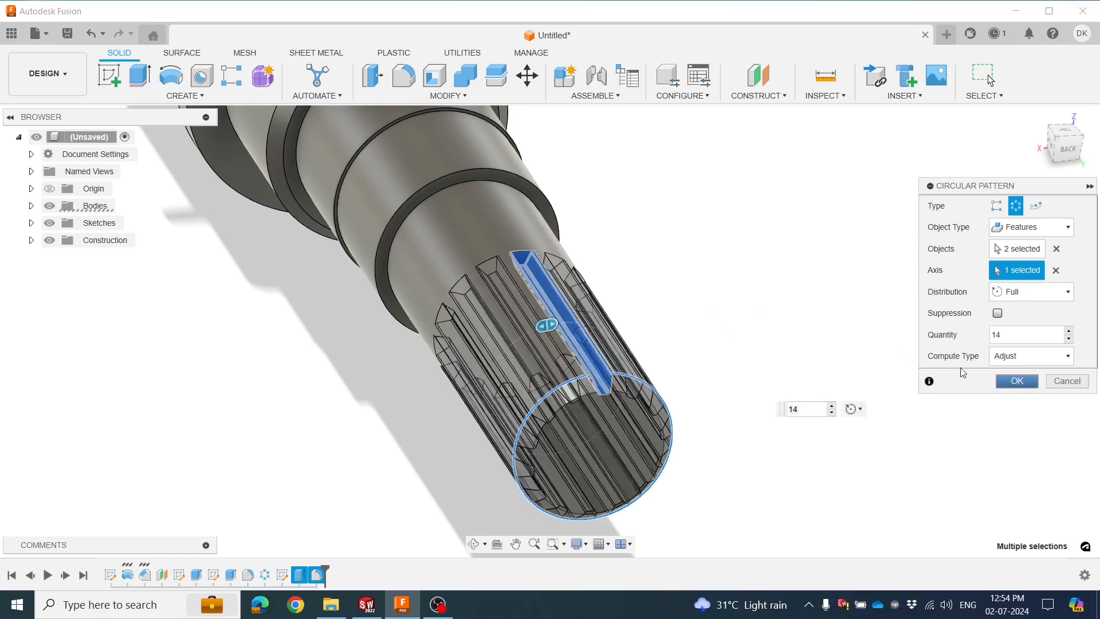
{"action": "key", "text": "Return"}
{"action": "scroll", "coordinate": [748, 270], "scroll_direction": "down", "scroll_amount": 4}
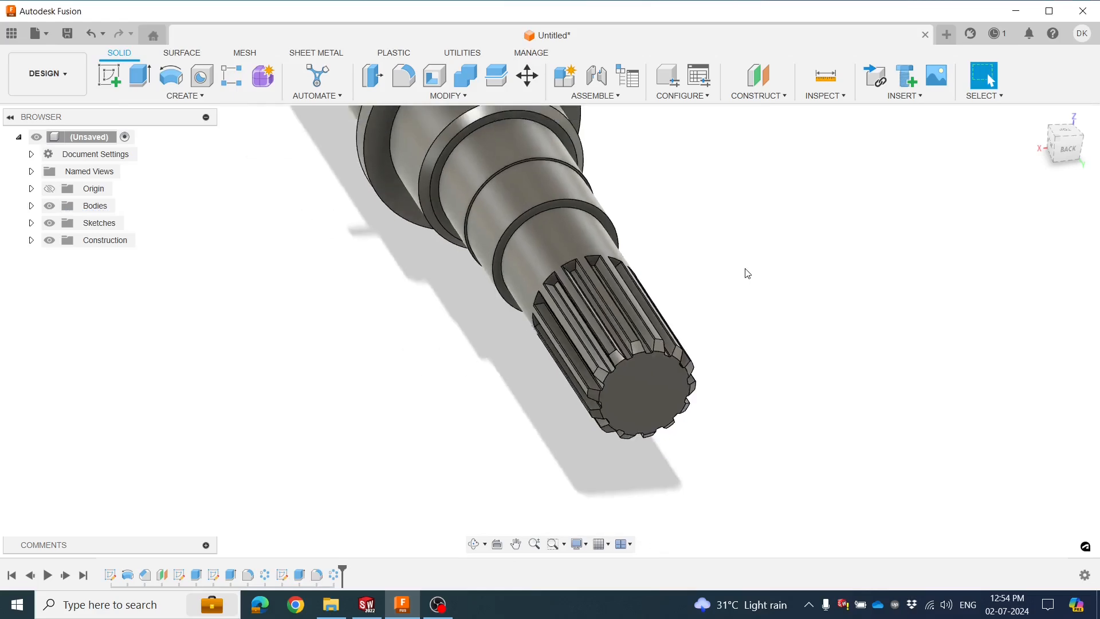
{"action": "middle_click_drag", "start_coordinate": [718, 305], "coordinate": [772, 346], "text": "shift"}
{"action": "mouse_move", "coordinate": [758, 308]}
{"action": "middle_mouse_down", "text": "shift"}
{"action": "mouse_move", "coordinate": [705, 321]}
{"action": "mouse_move", "coordinate": [830, 325]}
{"action": "mouse_move", "coordinate": [754, 287]}
{"action": "middle_mouse_up", "text": "shift"}
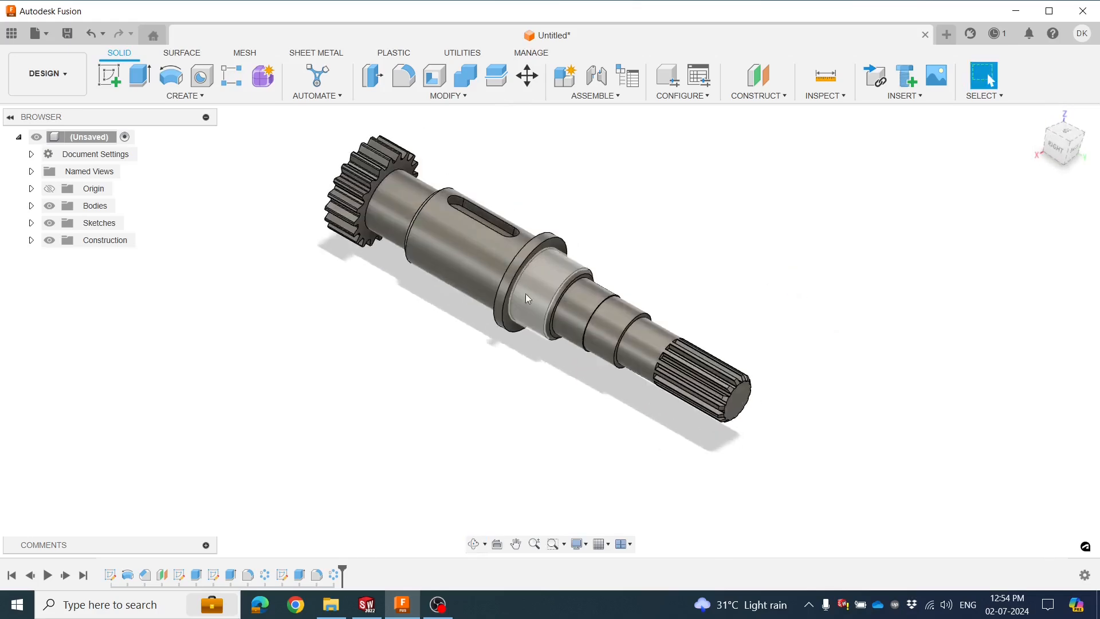
{"action": "middle_click_drag", "start_coordinate": [673, 277], "coordinate": [683, 245], "text": "shift"}
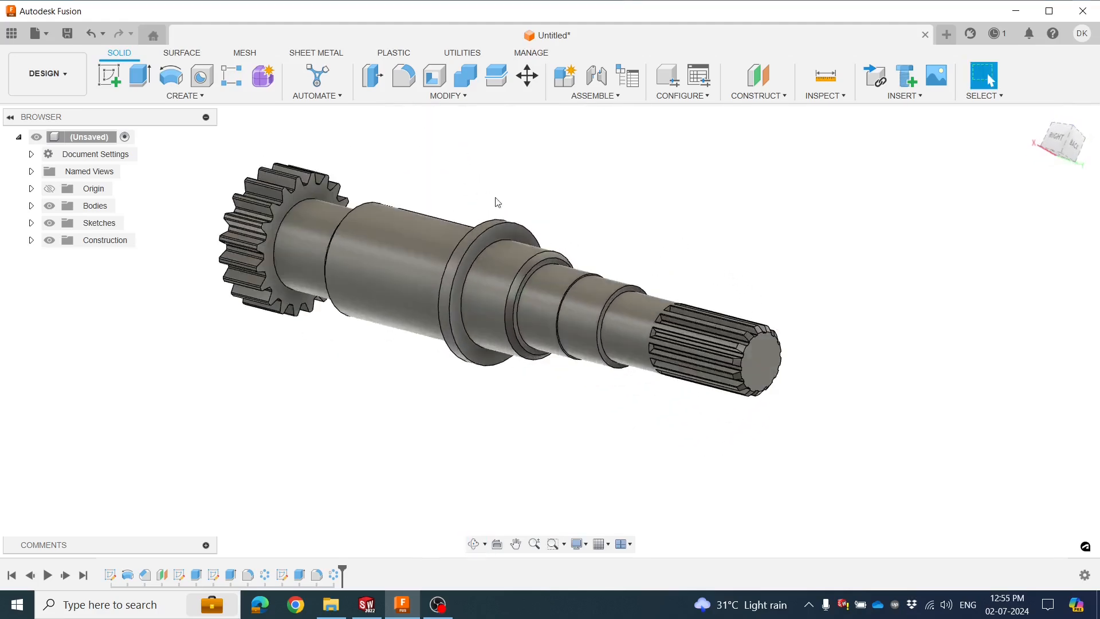
{"action": "scroll", "coordinate": [541, 280], "scroll_direction": "up", "scroll_amount": 4}
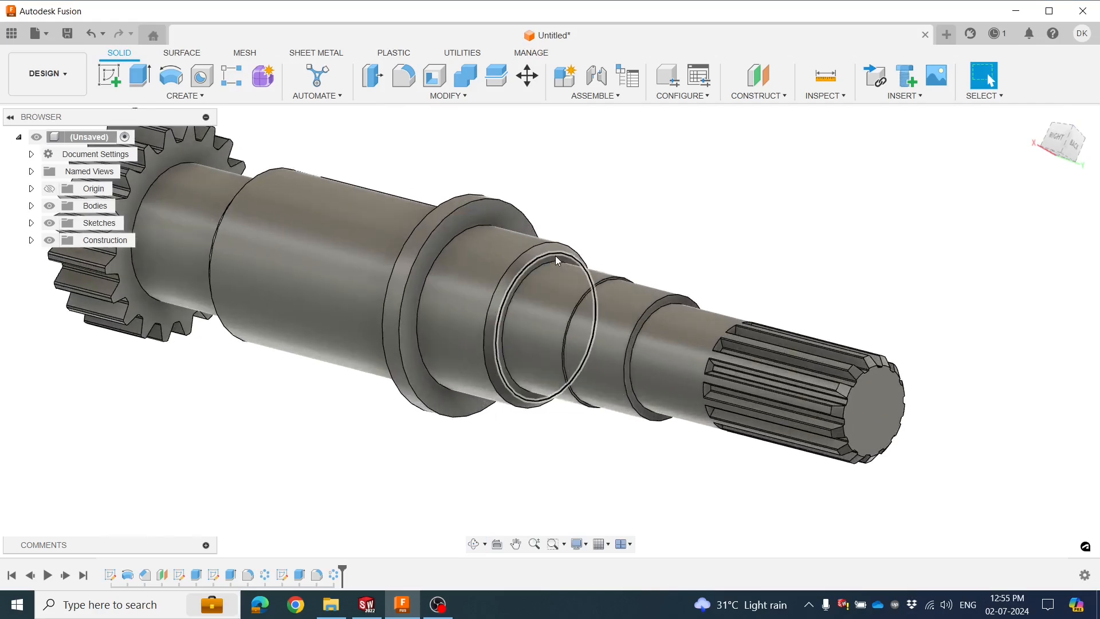
Start a sketch on the ring-shaped end face of the chamfered shoulder in the middle of the shaft
{"action": "scroll", "coordinate": [555, 255], "scroll_direction": "up", "scroll_amount": 3}
{"action": "right_click", "coordinate": [549, 262]}
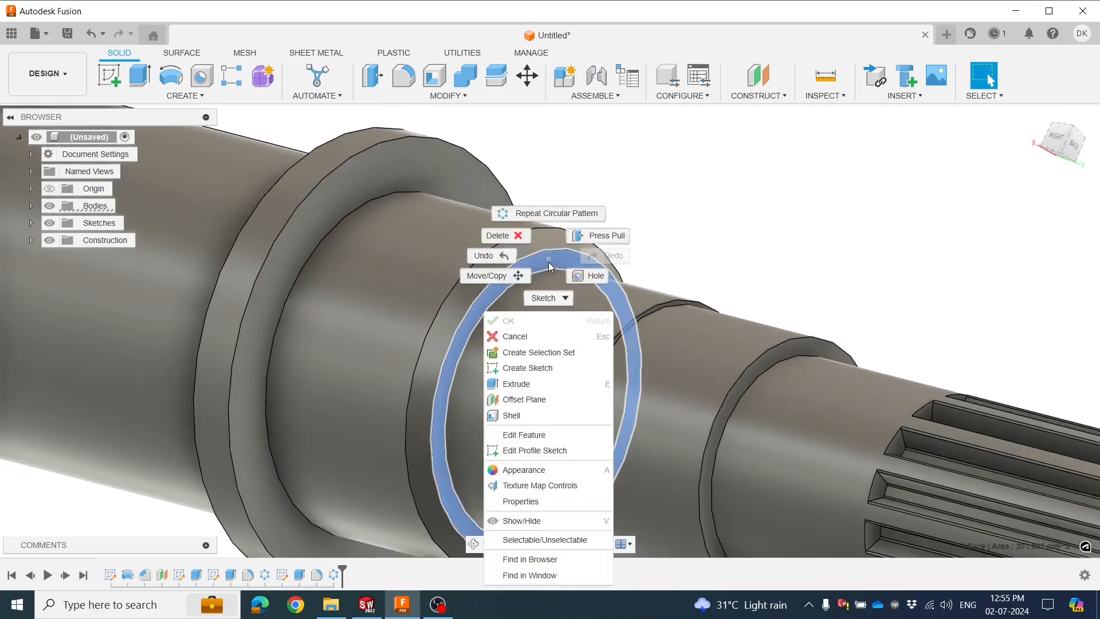
{"action": "left_click", "coordinate": [528, 370]}
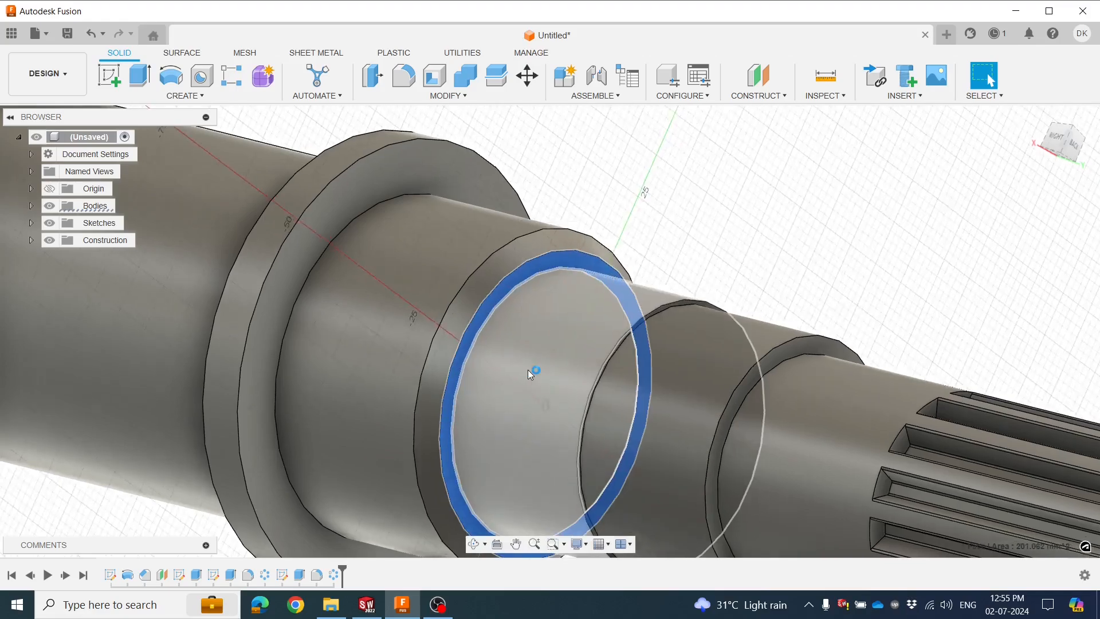
{"action": "scroll", "coordinate": [238, 259], "scroll_direction": "down", "scroll_amount": 4}
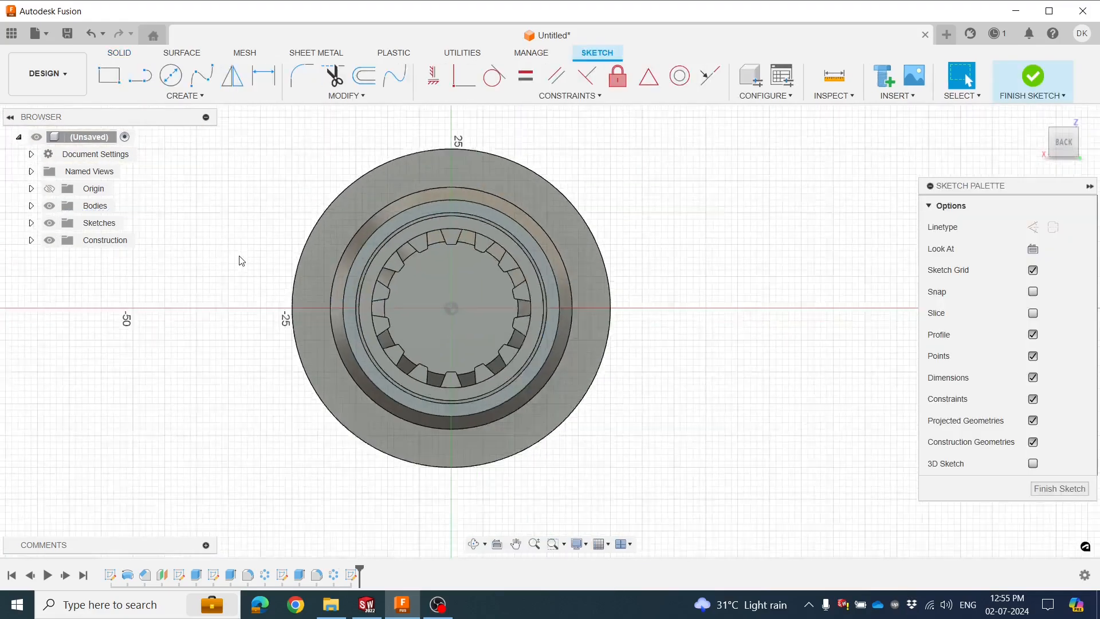
Sketch a circle centred on the shaft axis and dimension its diameter to 38 mm
{"action": "left_click", "coordinate": [171, 75]}
{"action": "left_click", "coordinate": [511, 298]}
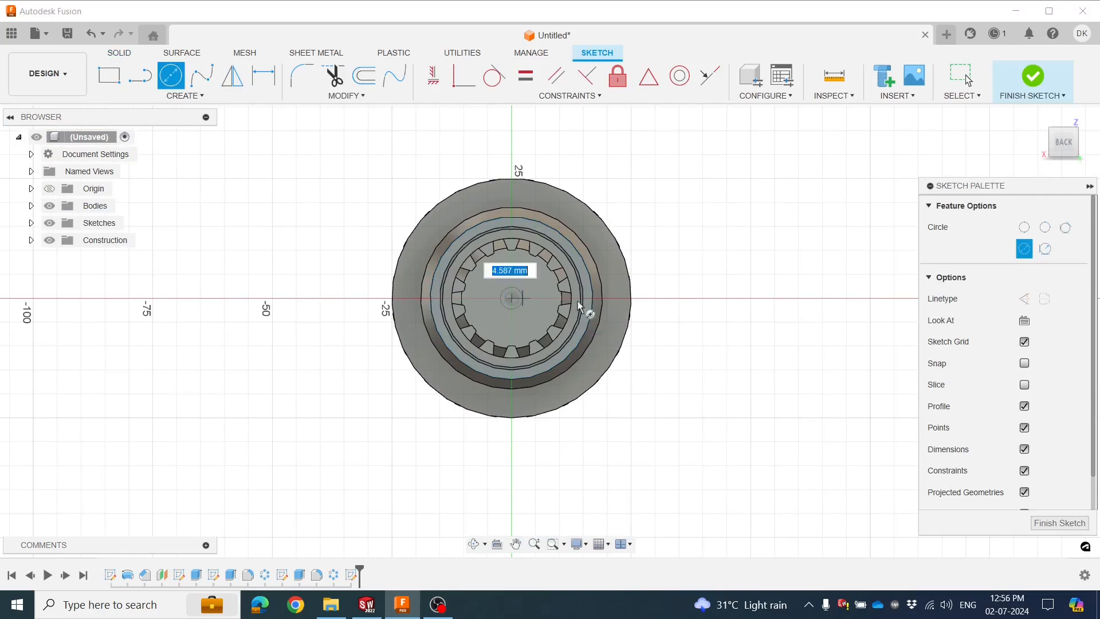
{"action": "left_click", "coordinate": [664, 304]}
{"action": "left_click", "coordinate": [263, 86]}
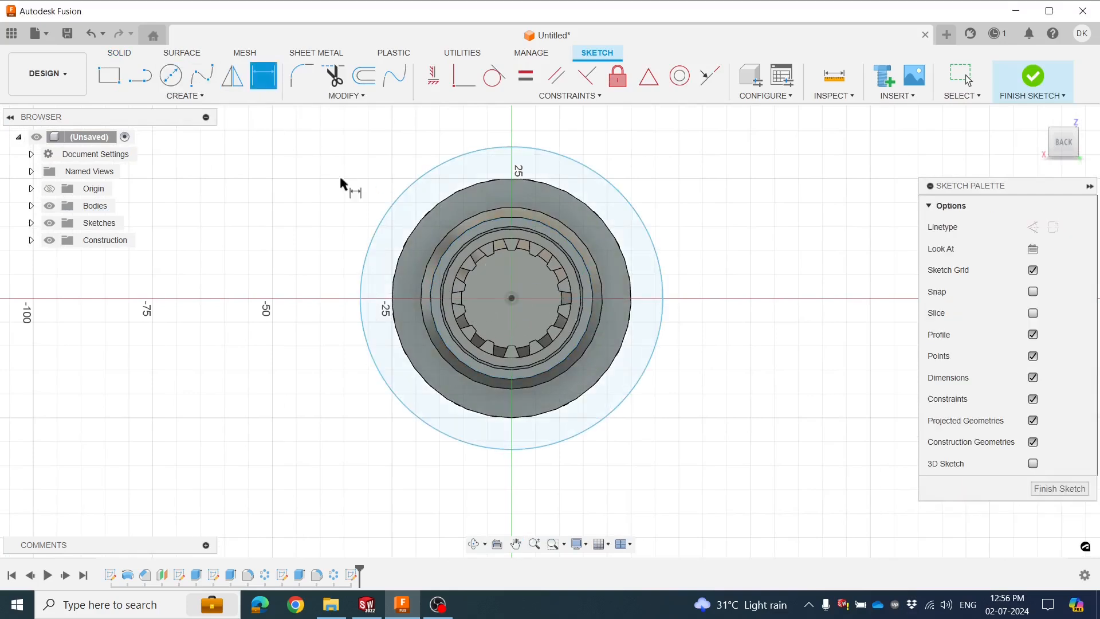
{"action": "left_click", "coordinate": [368, 241]}
{"action": "left_click", "coordinate": [351, 236]}
{"action": "type", "text": "38"}
{"action": "key", "text": "Return"}
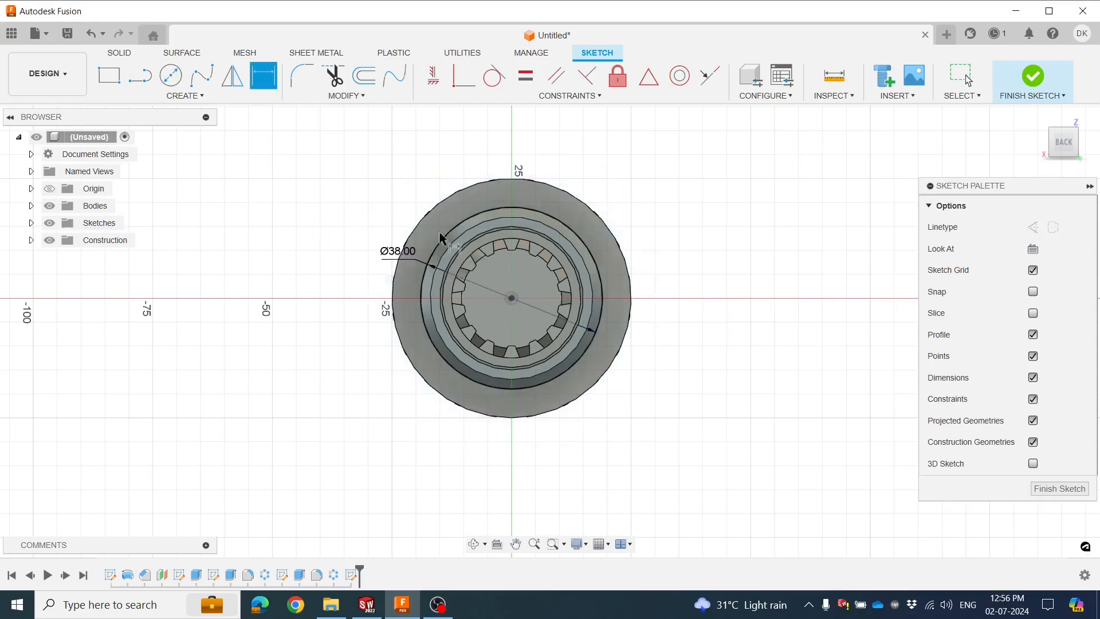
{"action": "key", "text": "Escape"}
Draw a vertical line from the circle's centre up to the top of the 38 mm circle
{"action": "scroll", "coordinate": [536, 225], "scroll_direction": "up", "scroll_amount": 3}
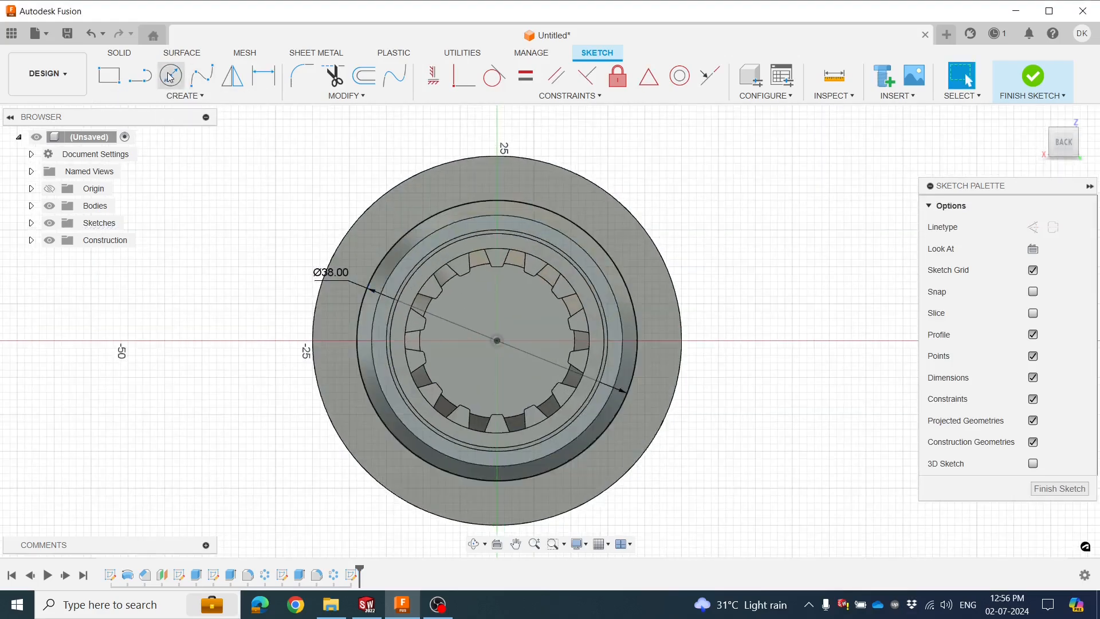
{"action": "left_click", "coordinate": [143, 81]}
{"action": "scroll", "coordinate": [561, 235], "scroll_direction": "up", "scroll_amount": 1}
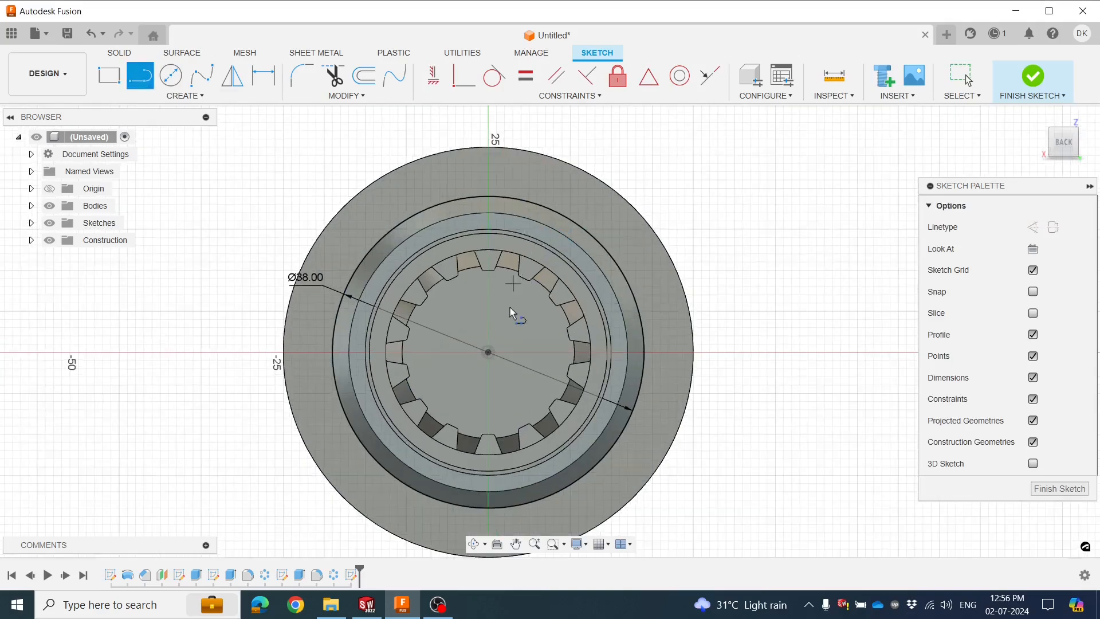
{"action": "left_click", "coordinate": [490, 351]}
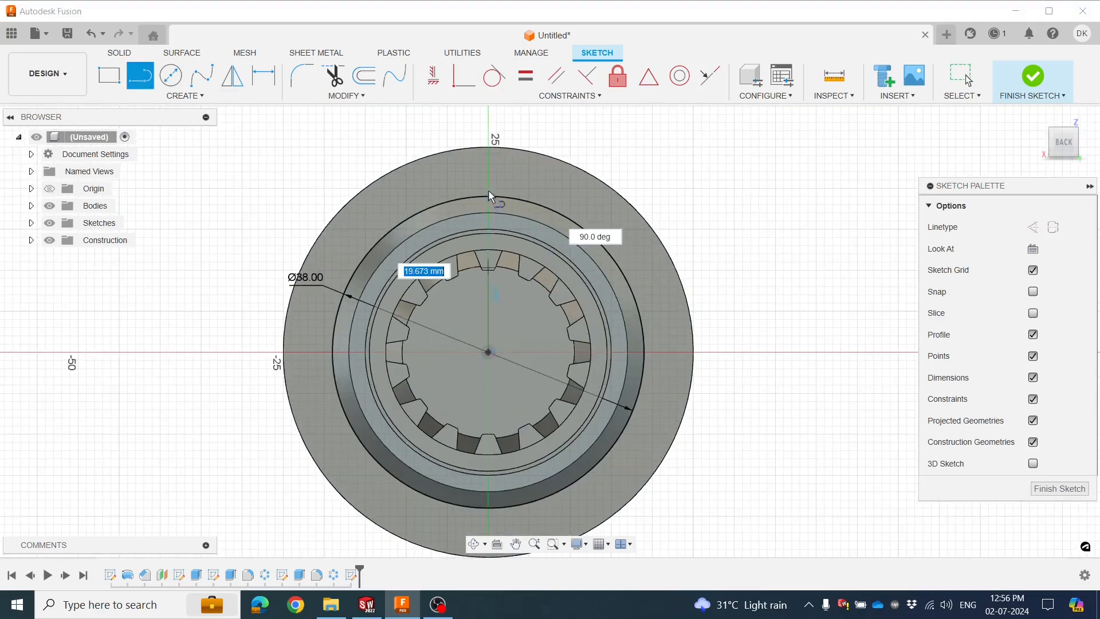
{"action": "double_click", "coordinate": [489, 197]}
Draw a three-line tapered notch about 3 mm deep, starting and ending on the circle on either side of the vertical line
{"action": "scroll", "coordinate": [488, 196], "scroll_direction": "up", "scroll_amount": 3}
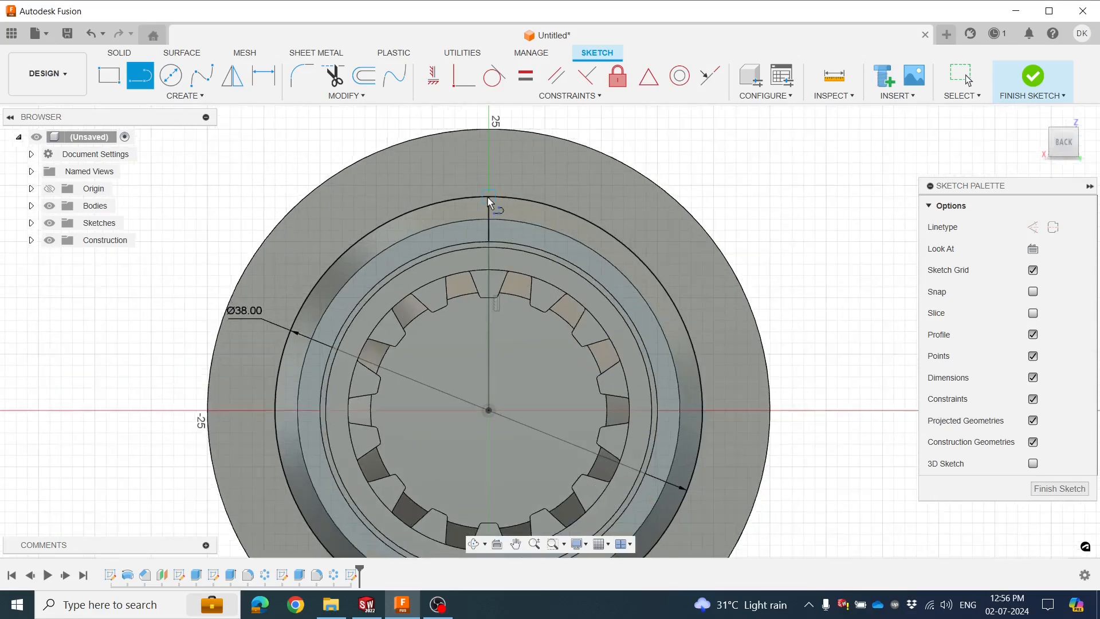
{"action": "left_click", "coordinate": [521, 200]}
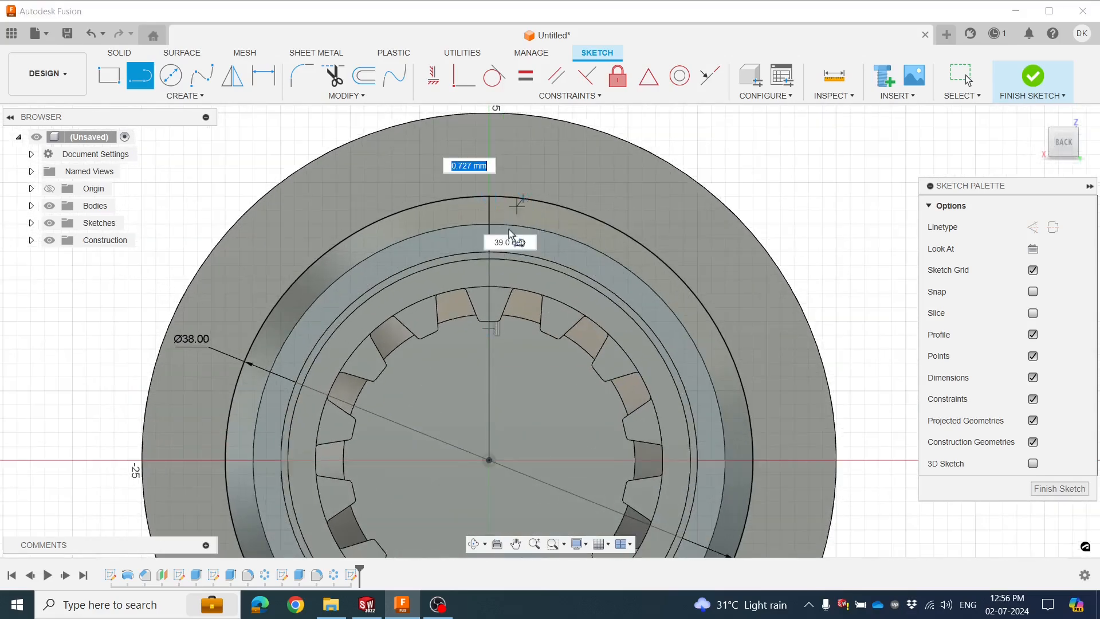
{"action": "left_click", "coordinate": [471, 236]}
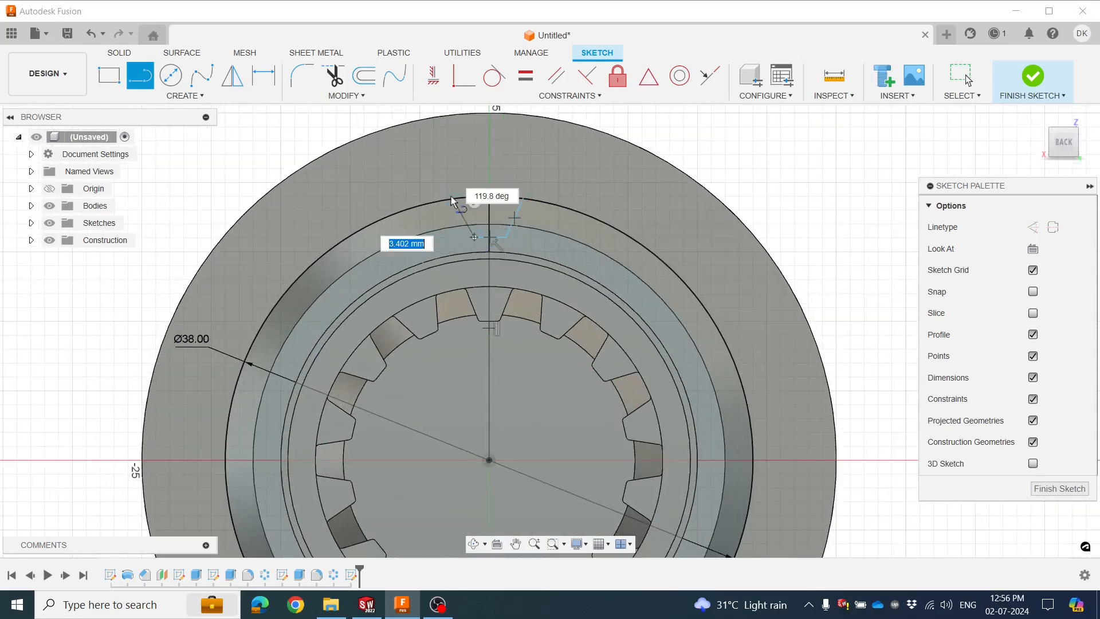
{"action": "left_click", "coordinate": [452, 200]}
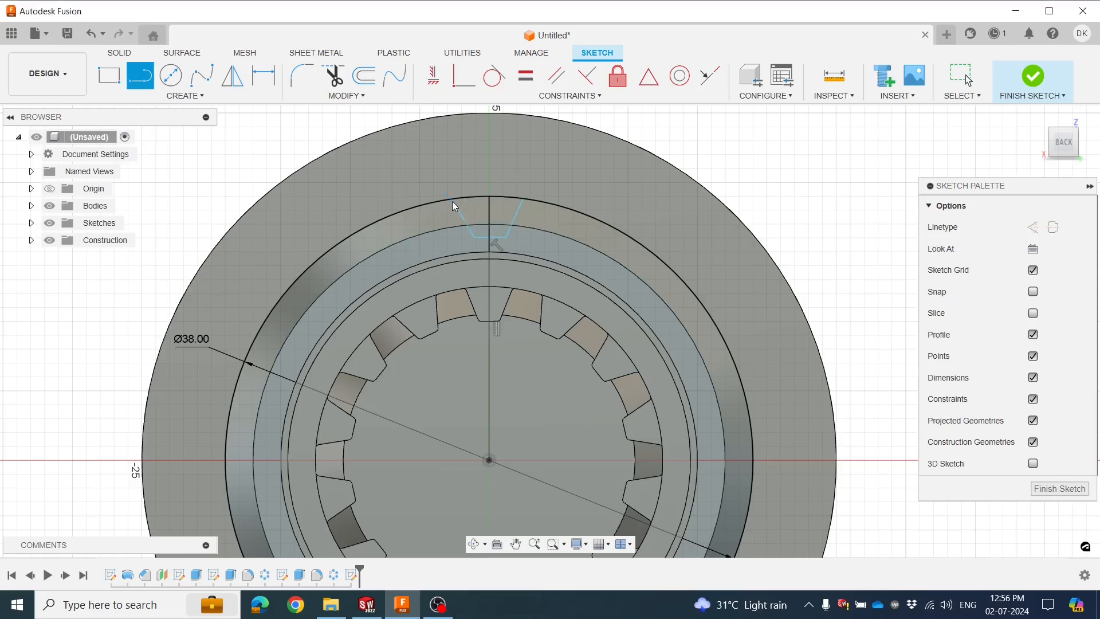
{"action": "key", "text": "Escape"}
Convert the vertical centre line to construction geometry
{"action": "scroll", "coordinate": [528, 229], "scroll_direction": "up", "scroll_amount": 1}
{"action": "left_click", "coordinate": [487, 208]}
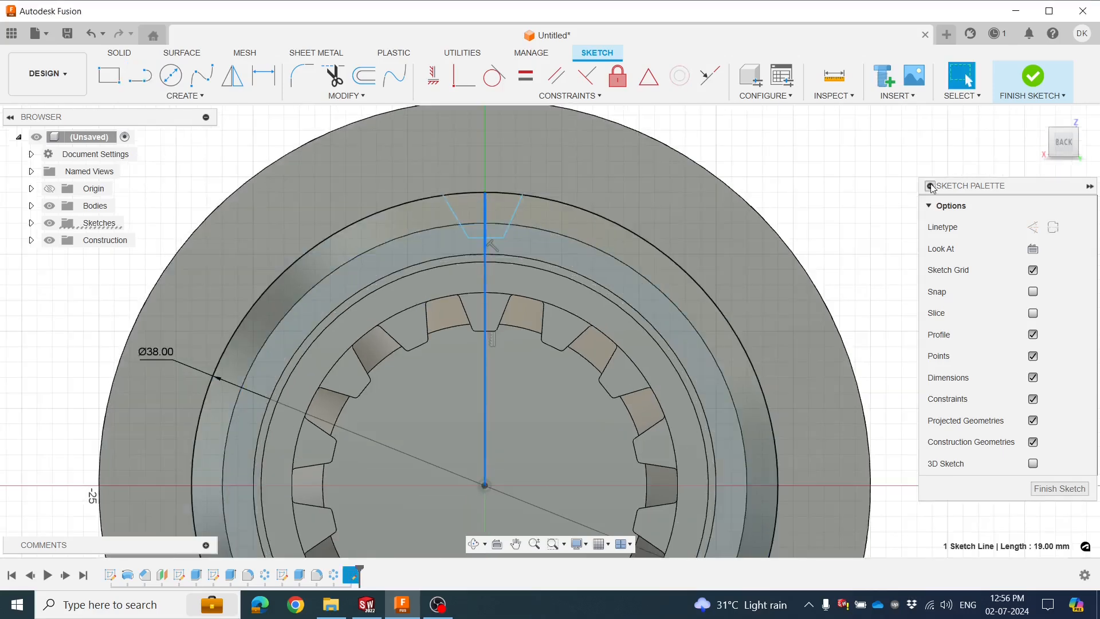
{"action": "left_click", "coordinate": [1033, 228]}
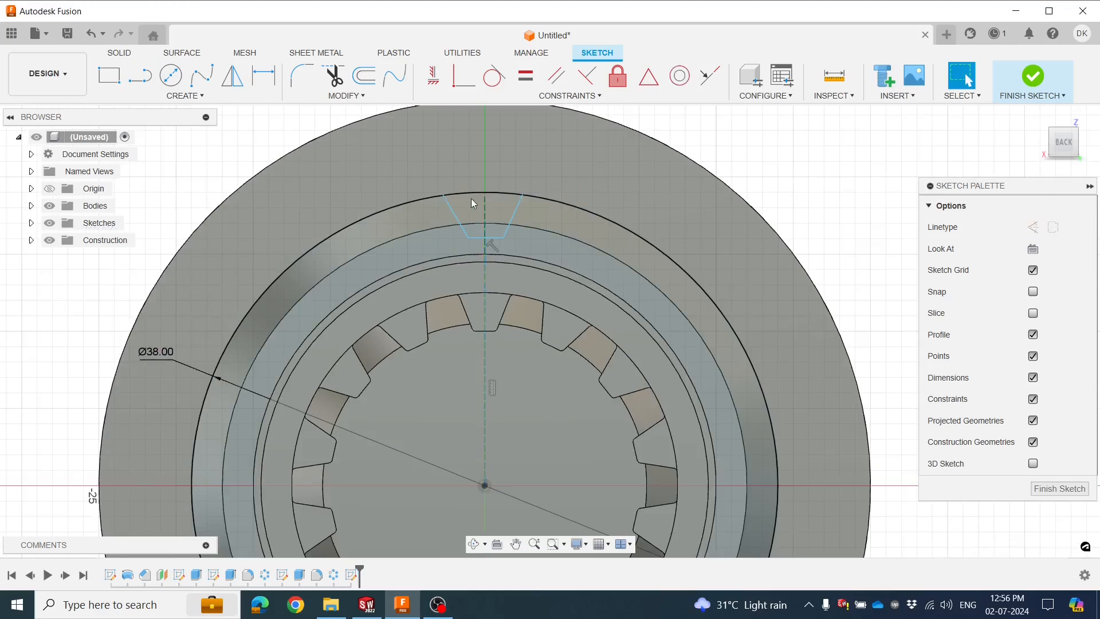
Dimension the notch's upper opening to 4.7 mm and its flat base to 1.5 mm
{"action": "scroll", "coordinate": [472, 199], "scroll_direction": "up", "scroll_amount": 1}
{"action": "middle_click_drag", "start_coordinate": [476, 212], "coordinate": [472, 245]}
{"action": "left_click", "coordinate": [264, 79]}
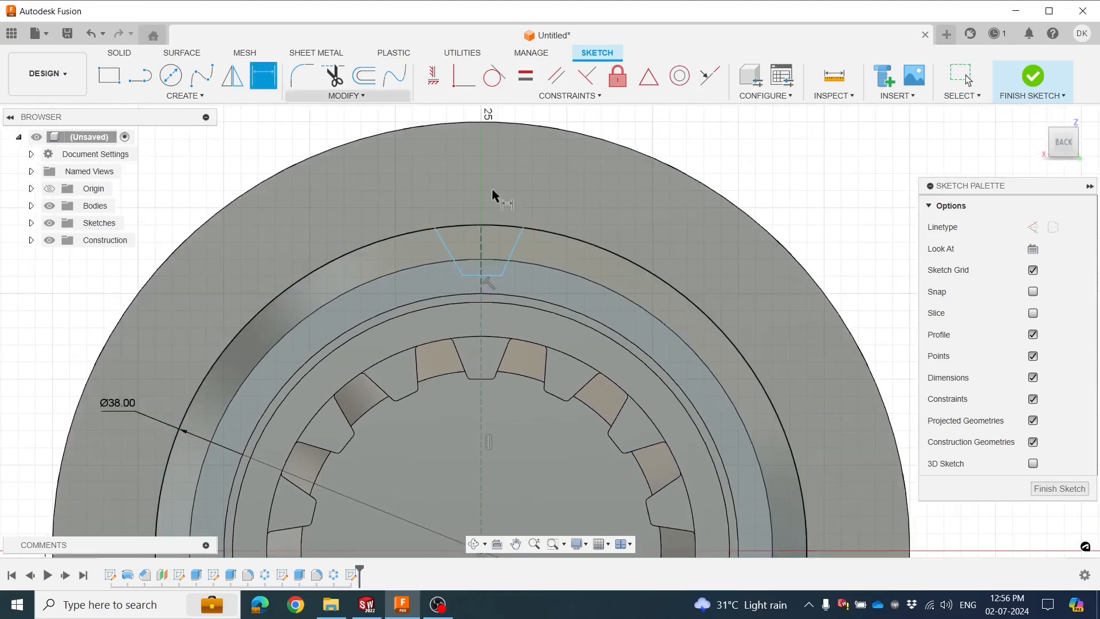
{"action": "left_click", "coordinate": [436, 228]}
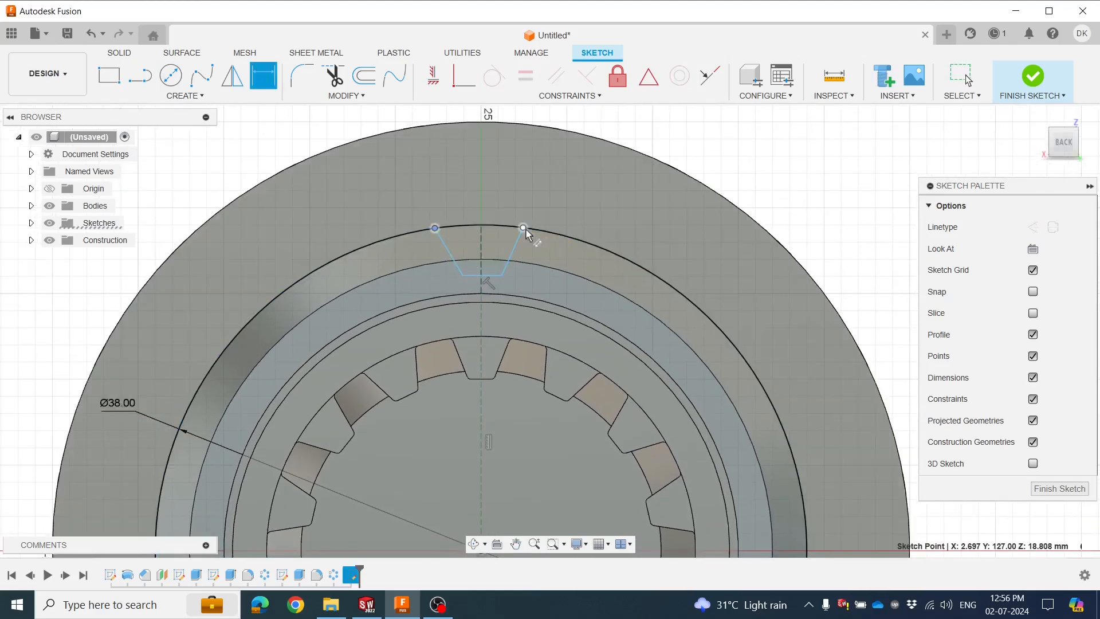
{"action": "left_click", "coordinate": [465, 203]}
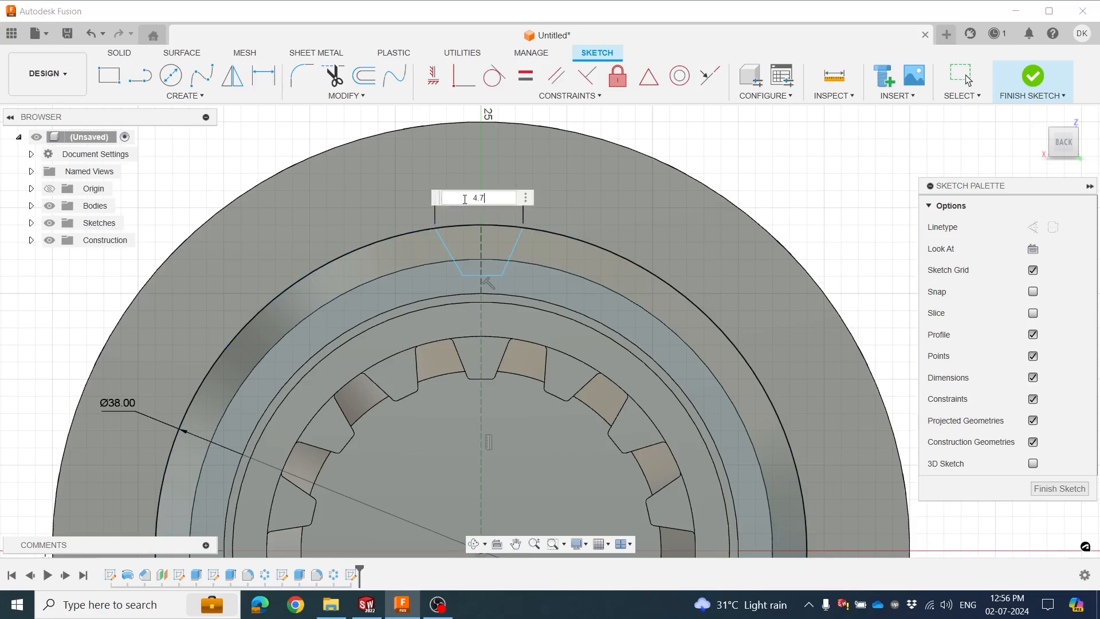
{"action": "key", "text": "Return"}
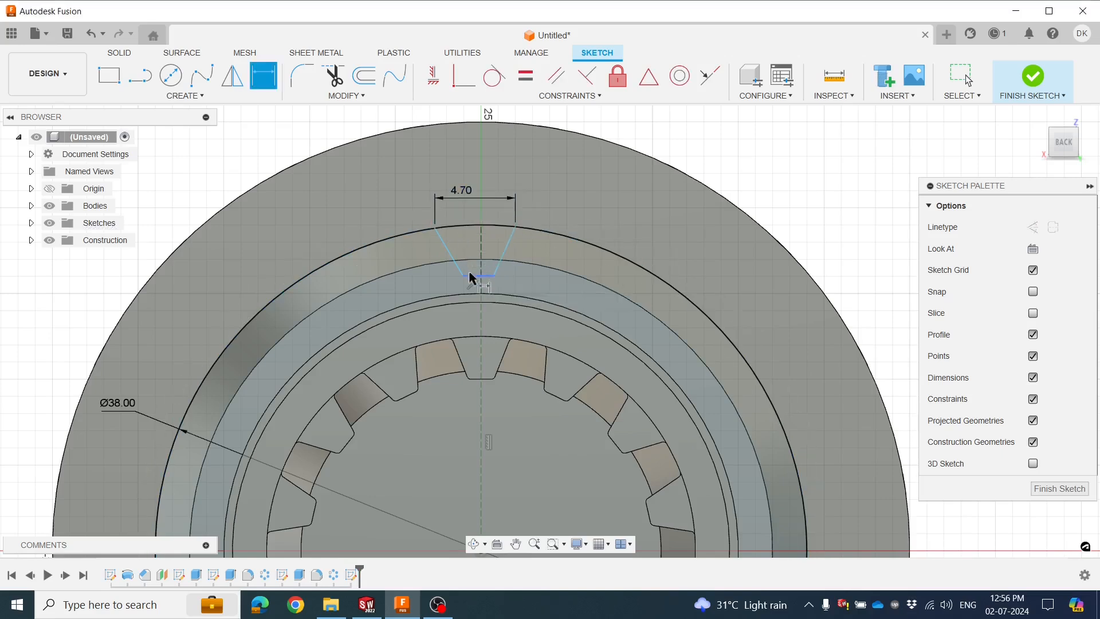
{"action": "left_click", "coordinate": [471, 278]}
{"action": "left_click", "coordinate": [473, 323]}
{"action": "type", "text": "1.5"}
{"action": "key", "text": "Return"}
Dimension the notch depth from the circle's top point to the base line as 3.1 mm
{"action": "left_click", "coordinate": [482, 276]}
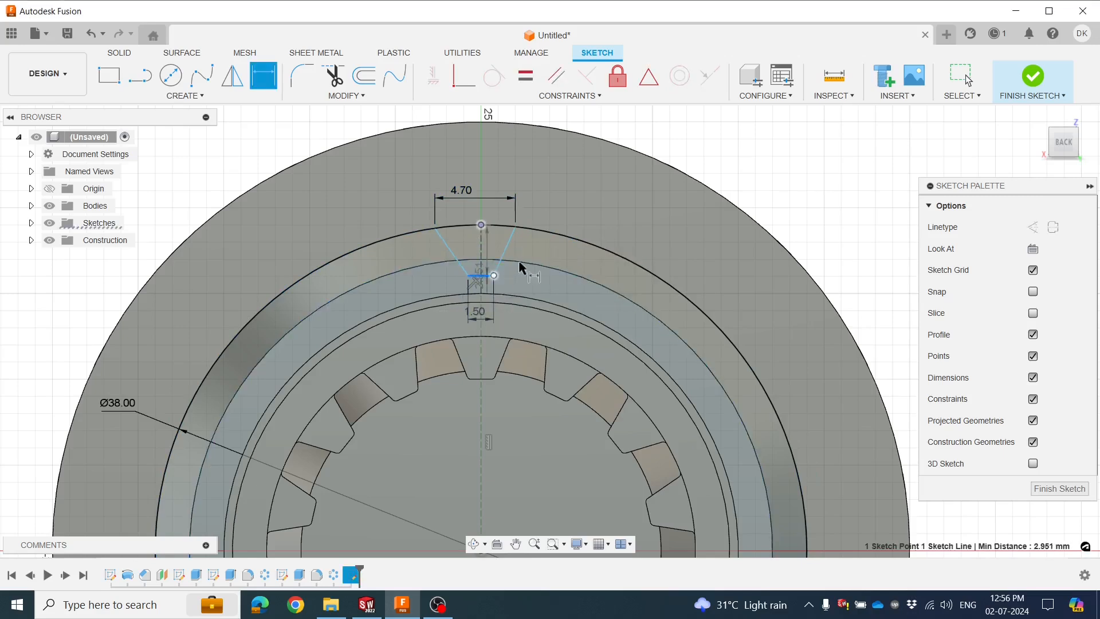
{"action": "left_click", "coordinate": [532, 254]}
{"action": "type", "text": "3.1"}
{"action": "key", "text": "Return"}
Centre the notch by dimensioning its upper corner 4.7/2 mm and its lower corner 0.75 mm from the construction line
{"action": "scroll", "coordinate": [482, 252], "scroll_direction": "up", "scroll_amount": 1}
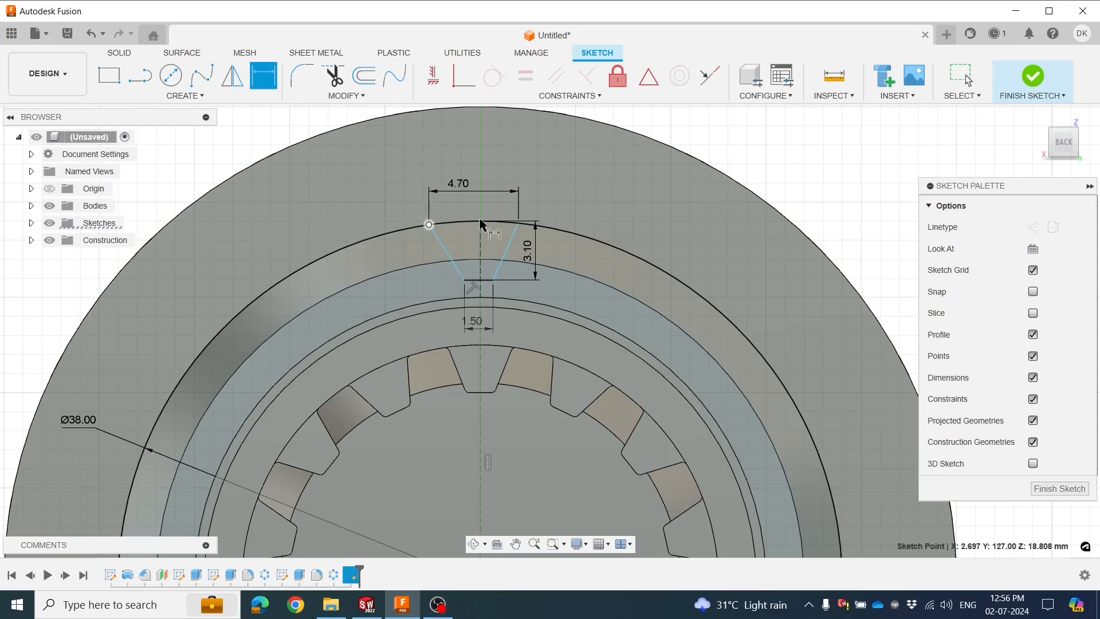
{"action": "left_click", "coordinate": [479, 232]}
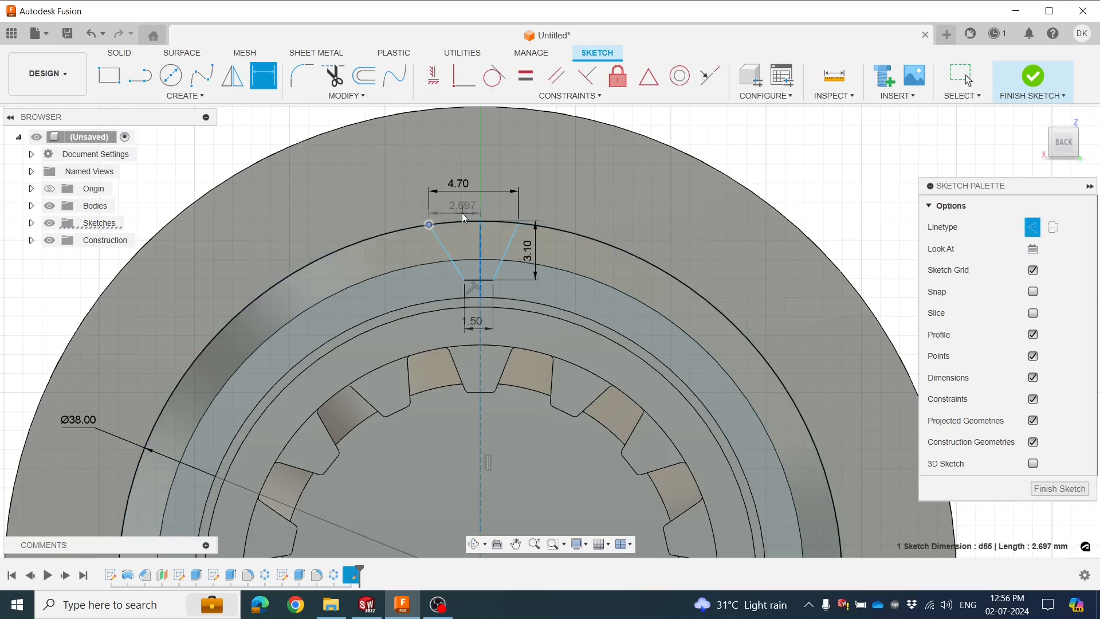
{"action": "left_click", "coordinate": [465, 217]}
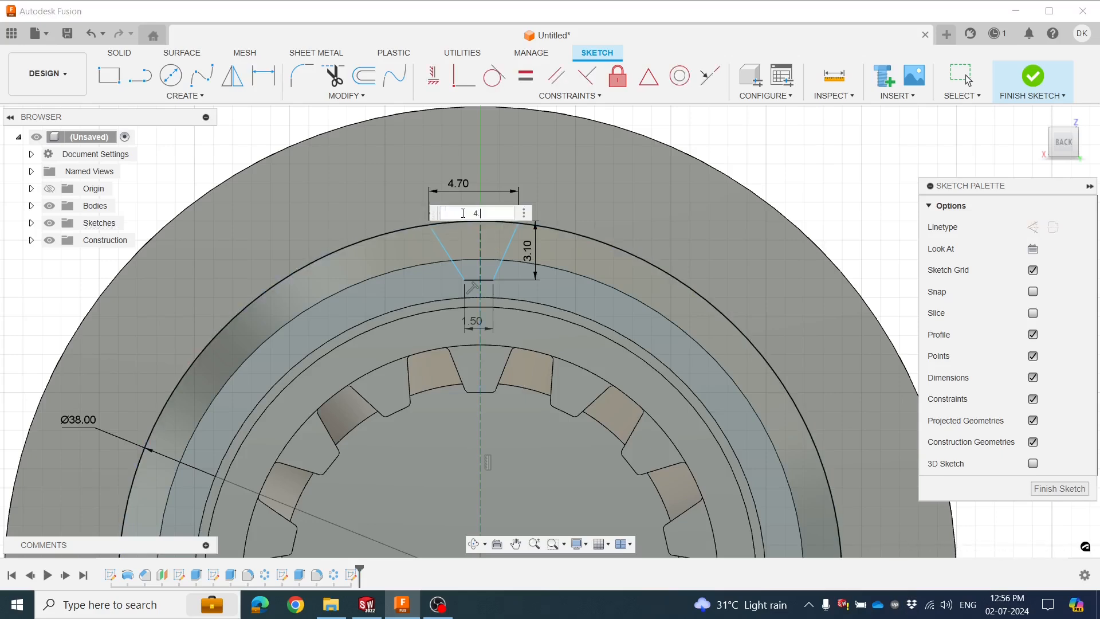
{"action": "type", "text": "4.7/2"}
{"action": "key", "text": "Return"}
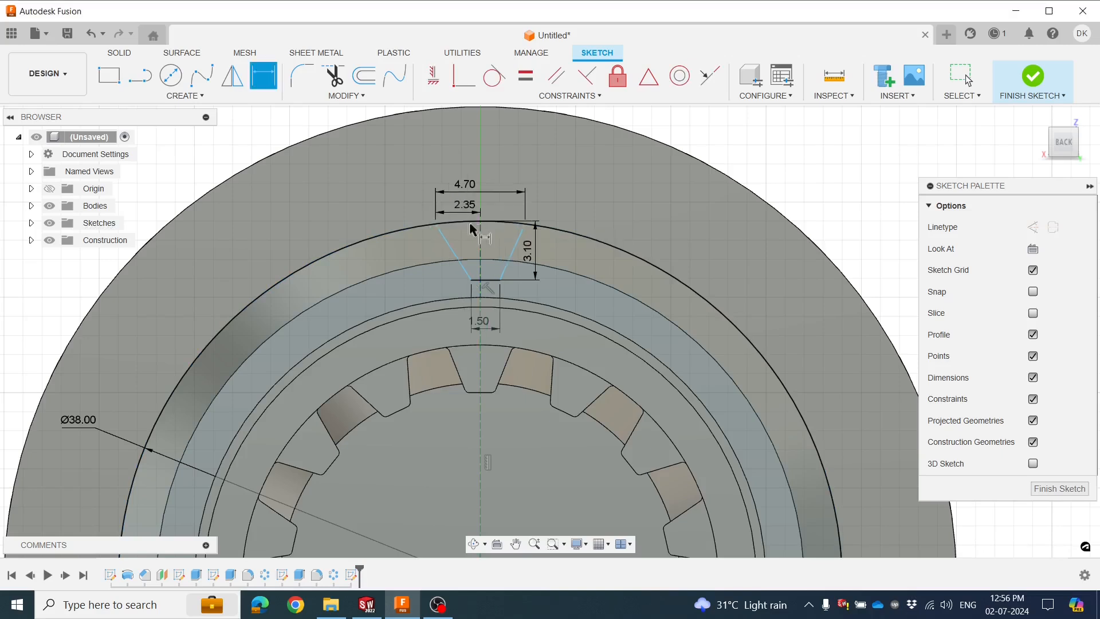
{"action": "scroll", "coordinate": [493, 287], "scroll_direction": "up", "scroll_amount": 1}
{"action": "left_click", "coordinate": [473, 263]}
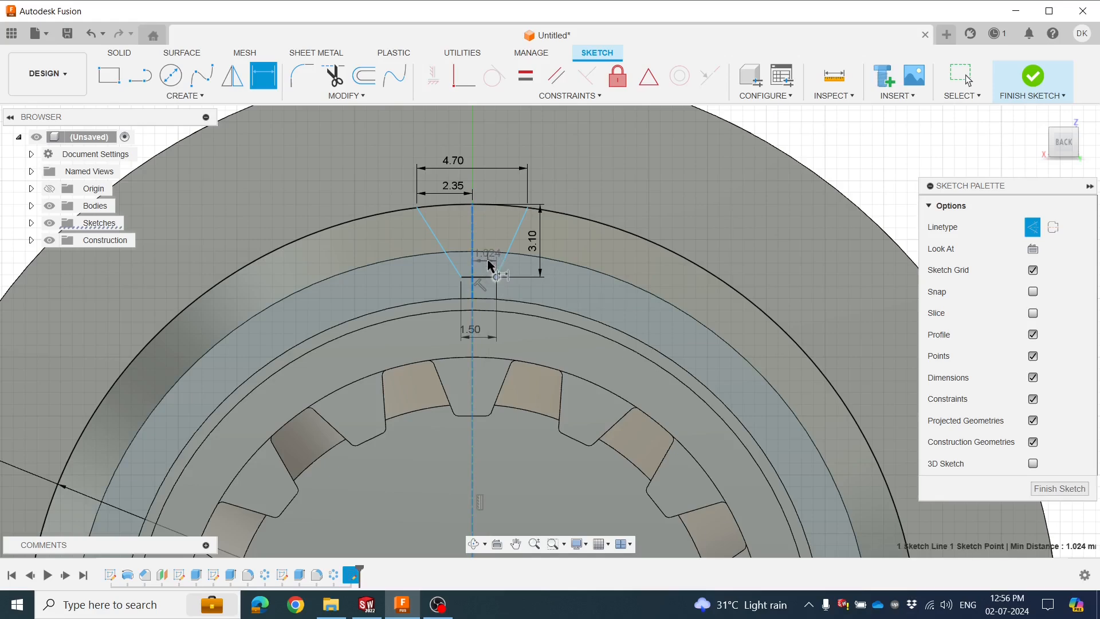
{"action": "left_click", "coordinate": [489, 262]}
{"action": "type", "text": ".75"}
{"action": "key", "text": "Return"}
{"action": "key", "text": "Escape"}
Fillet both lower corners of the notch profile with a 0.5 mm radius
{"action": "scroll", "coordinate": [531, 271], "scroll_direction": "up", "scroll_amount": 1}
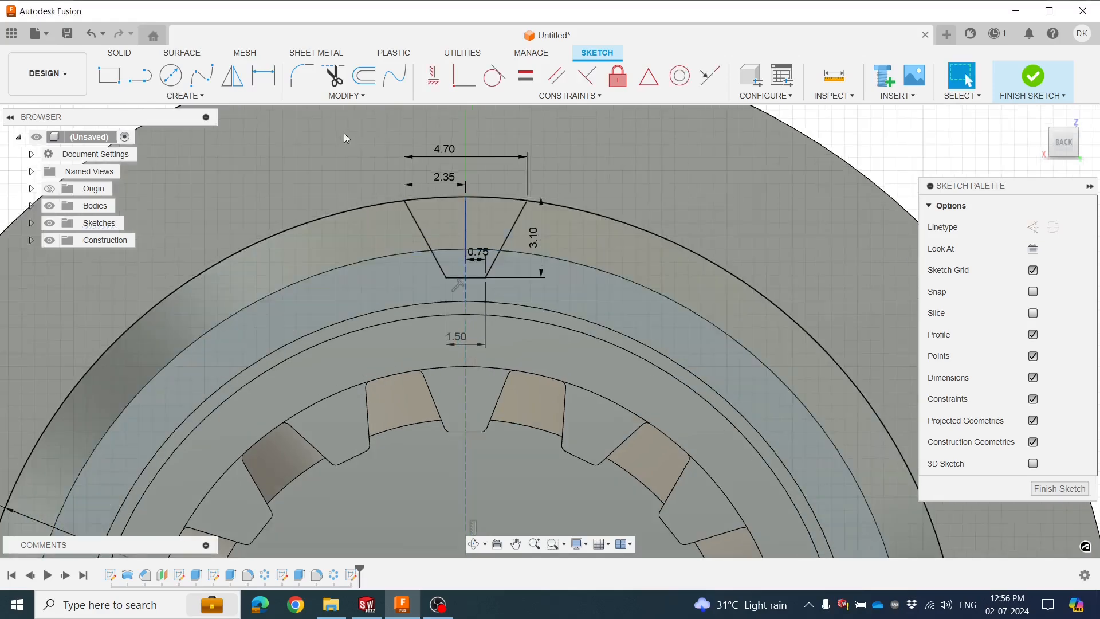
{"action": "key", "text": "f"}
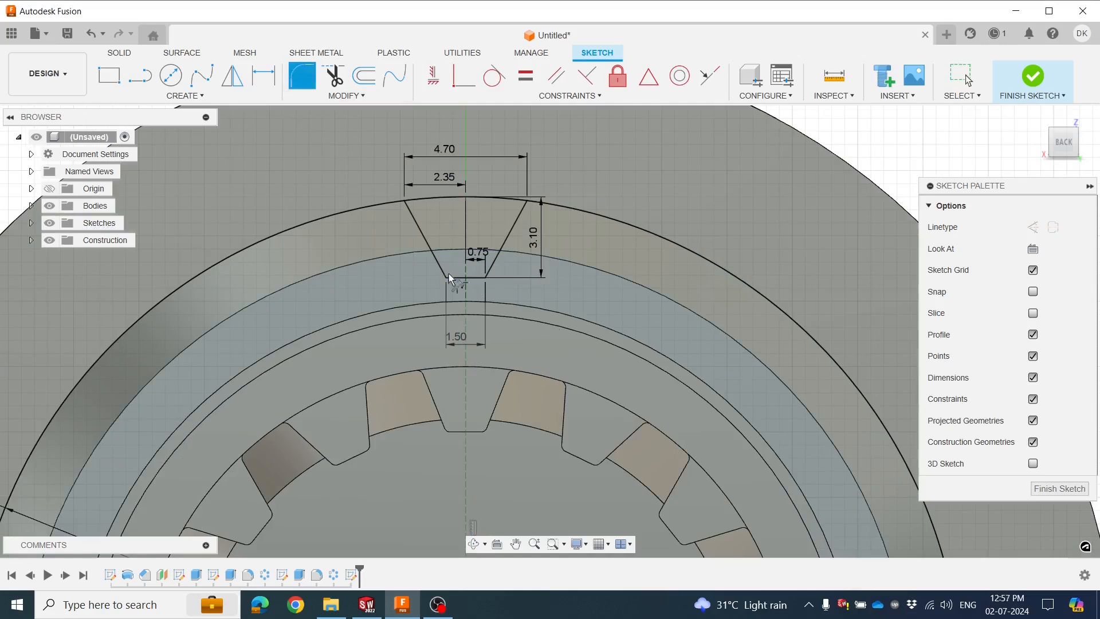
{"action": "left_click", "coordinate": [447, 279]}
{"action": "left_click", "coordinate": [486, 279]}
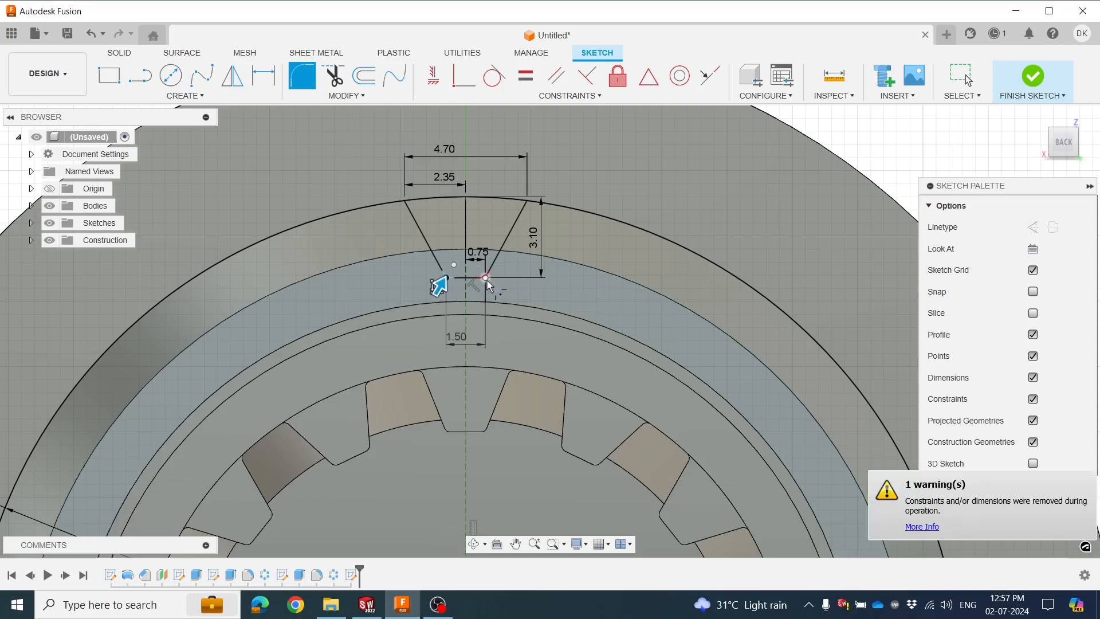
{"action": "type", "text": ".2"}
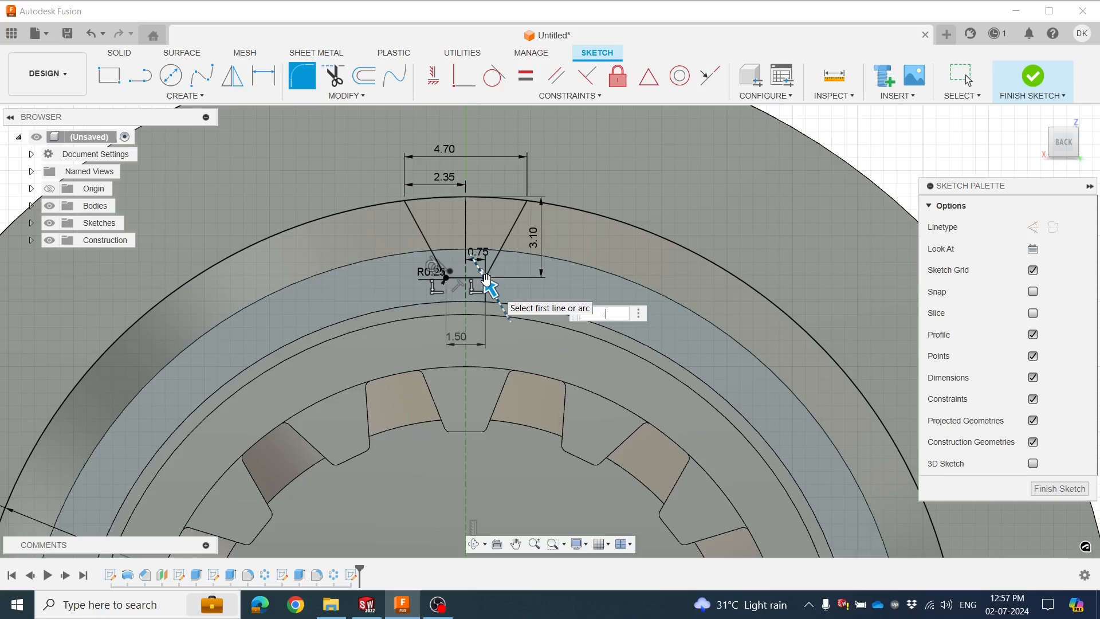
{"action": "key", "text": "Return"}
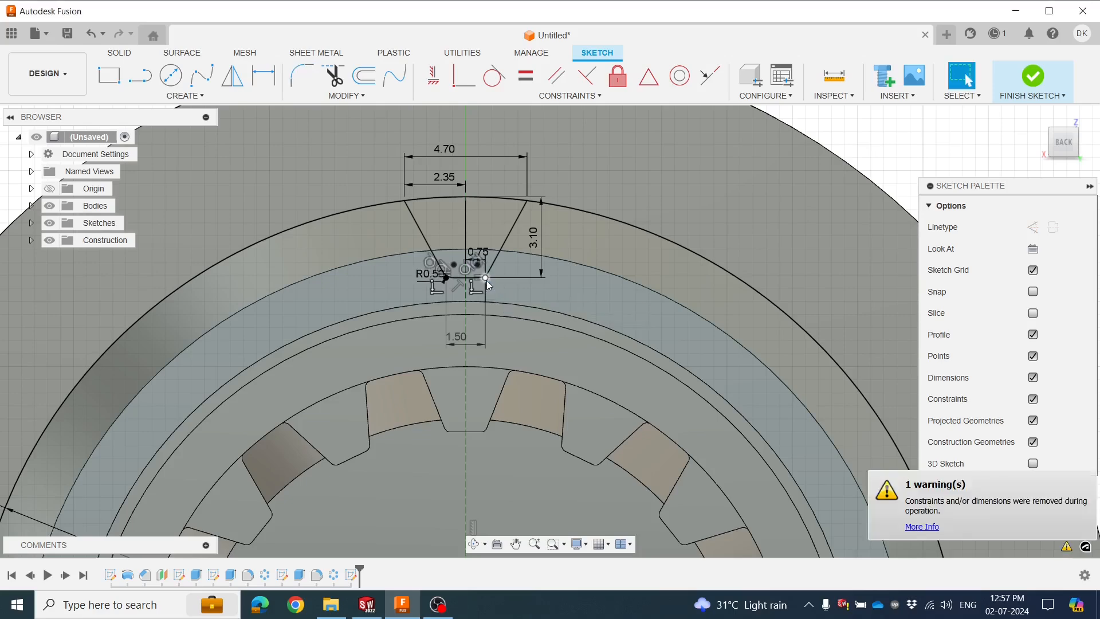
Trim away the 38 mm circle outside the notch opening and finish the sketch
{"action": "scroll", "coordinate": [669, 259], "scroll_direction": "down", "scroll_amount": 3}
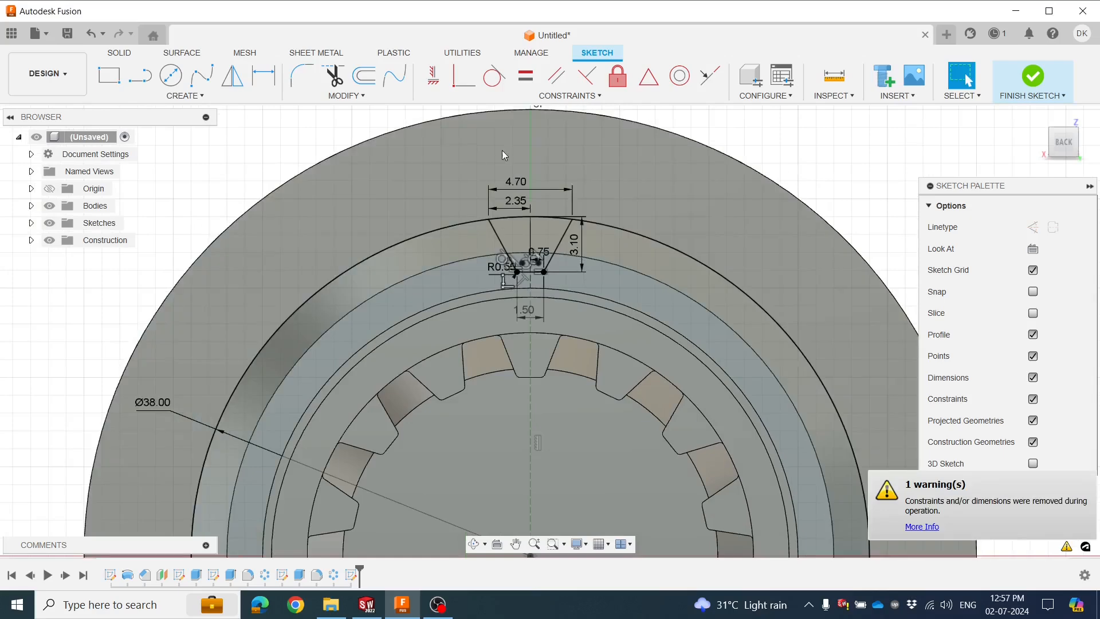
{"action": "left_click", "coordinate": [334, 75]}
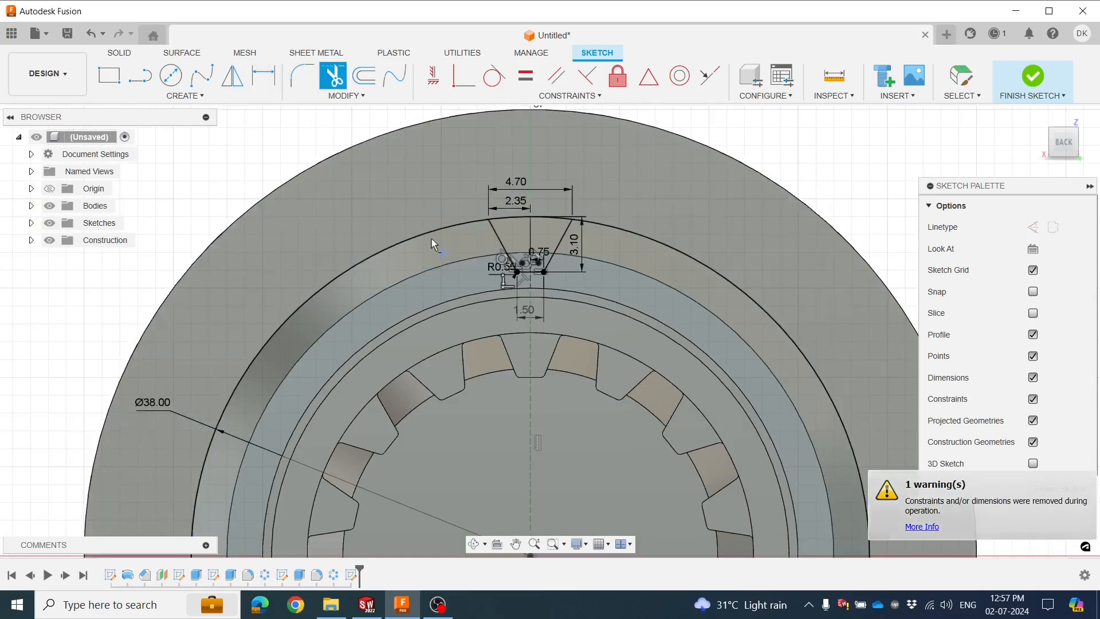
{"action": "left_click", "coordinate": [406, 238]}
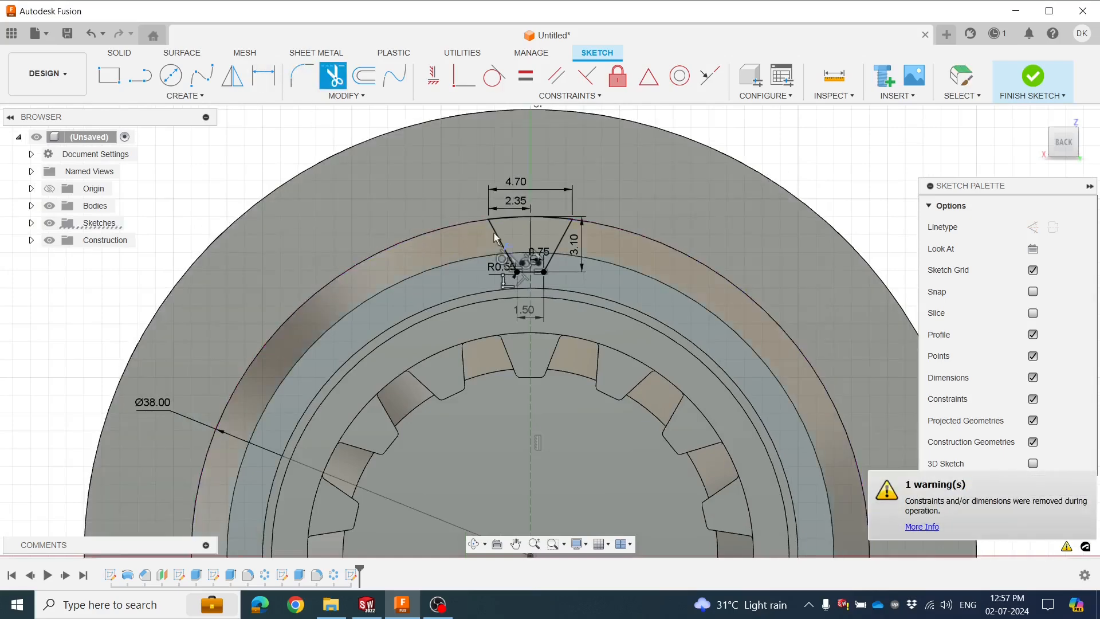
{"action": "left_click", "coordinate": [1026, 81]}
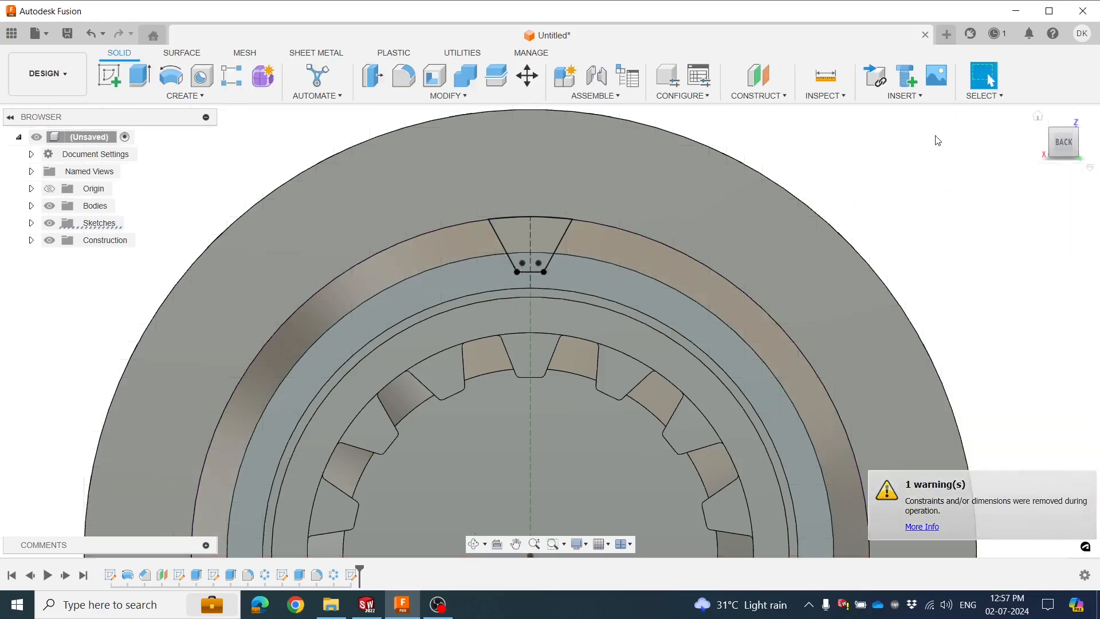
{"action": "middle_click_drag", "start_coordinate": [799, 247], "coordinate": [510, 295], "text": "shift"}
{"action": "scroll", "coordinate": [606, 276], "scroll_direction": "up", "scroll_amount": 4}
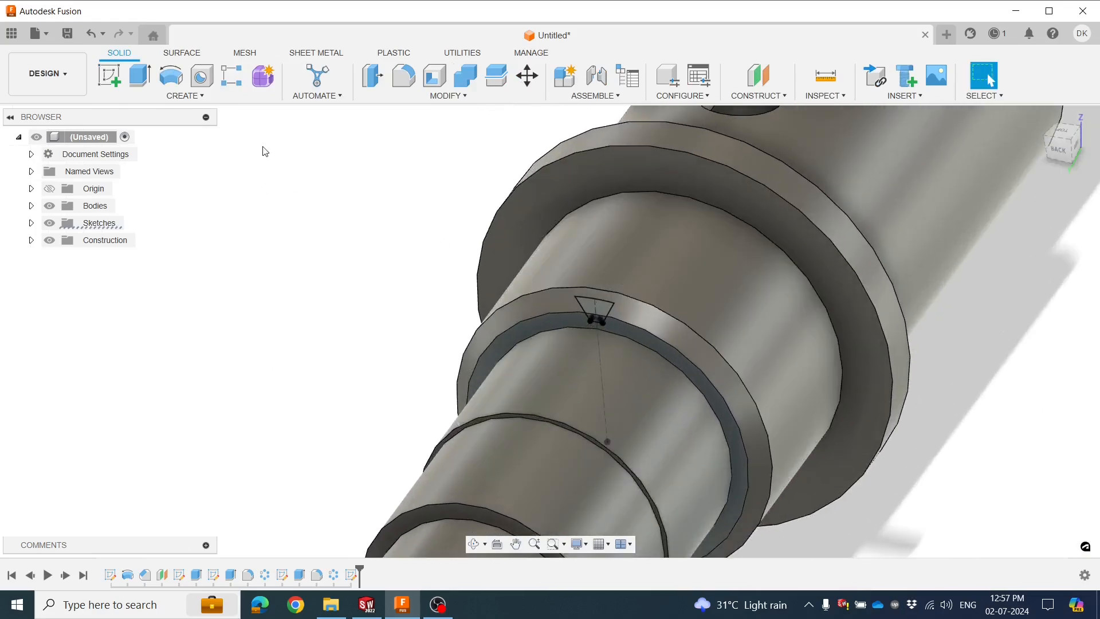
Start an Extrude in Cut mode with both regions of the notch profile on the 38 mm shoulder
{"action": "left_click", "coordinate": [139, 76]}
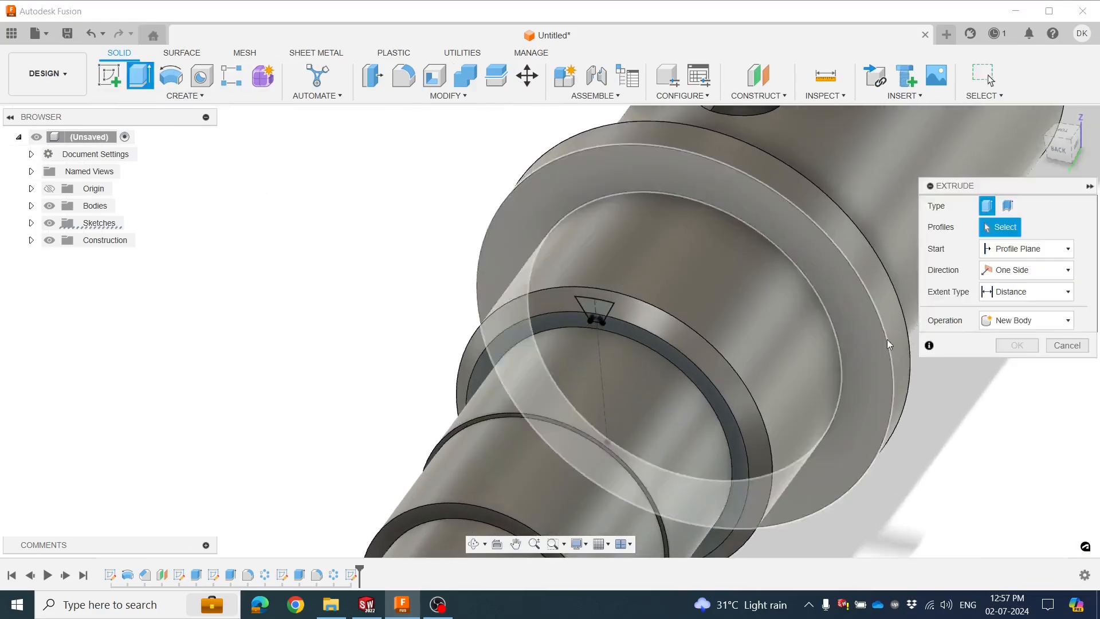
{"action": "left_click", "coordinate": [1026, 320]}
{"action": "left_click", "coordinate": [1003, 361]}
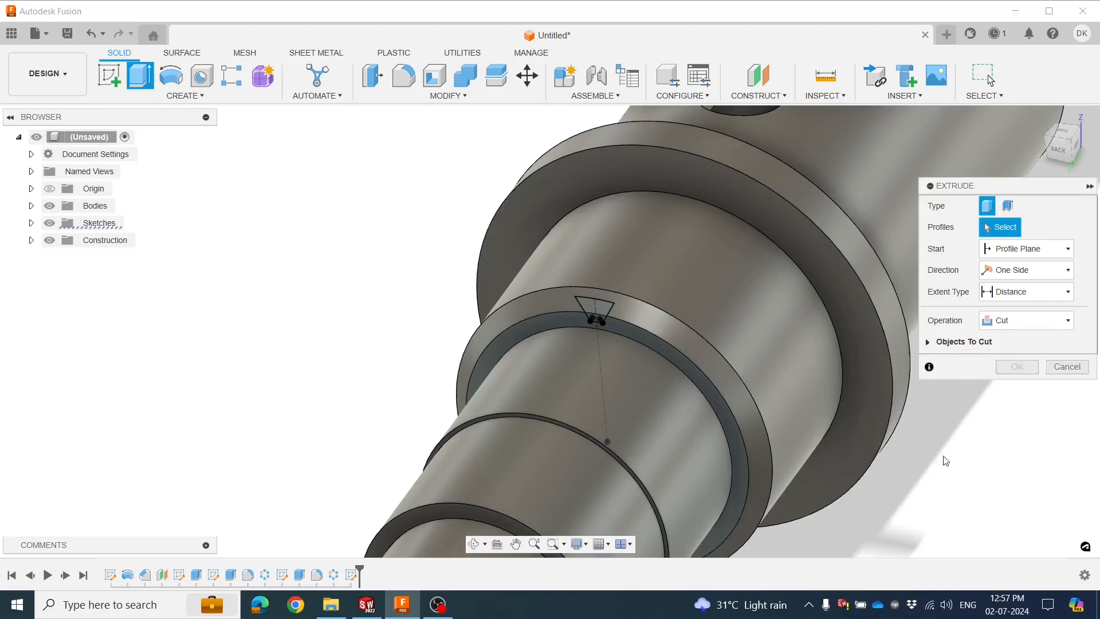
{"action": "scroll", "coordinate": [607, 298], "scroll_direction": "up", "scroll_amount": 5}
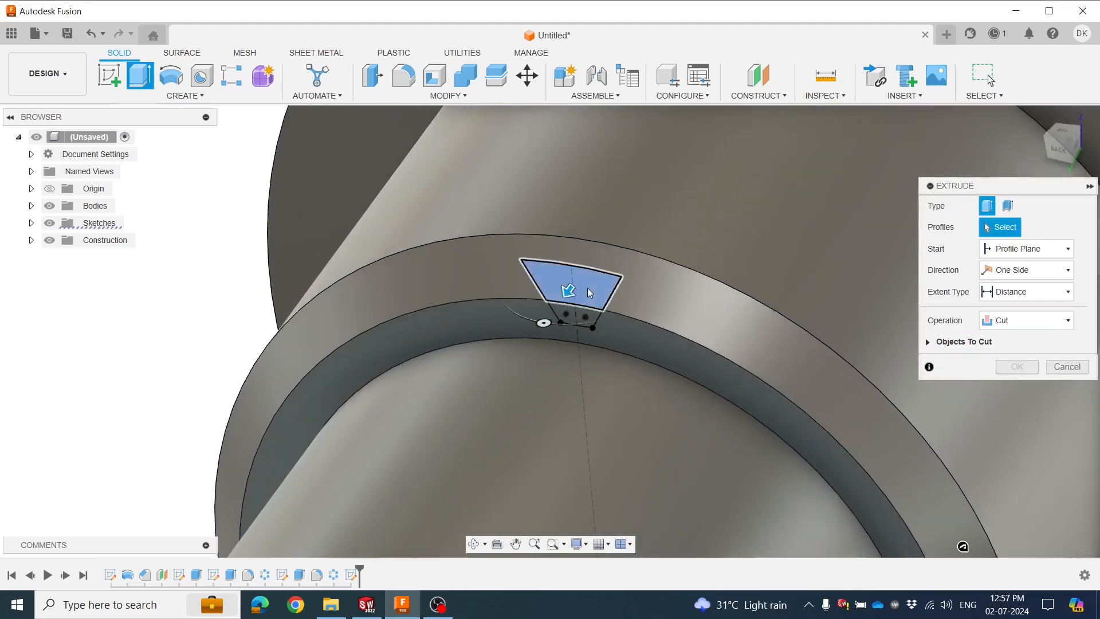
{"action": "left_click", "coordinate": [586, 289]}
{"action": "scroll", "coordinate": [585, 290], "scroll_direction": "up", "scroll_amount": 3}
{"action": "left_click", "coordinate": [576, 334]}
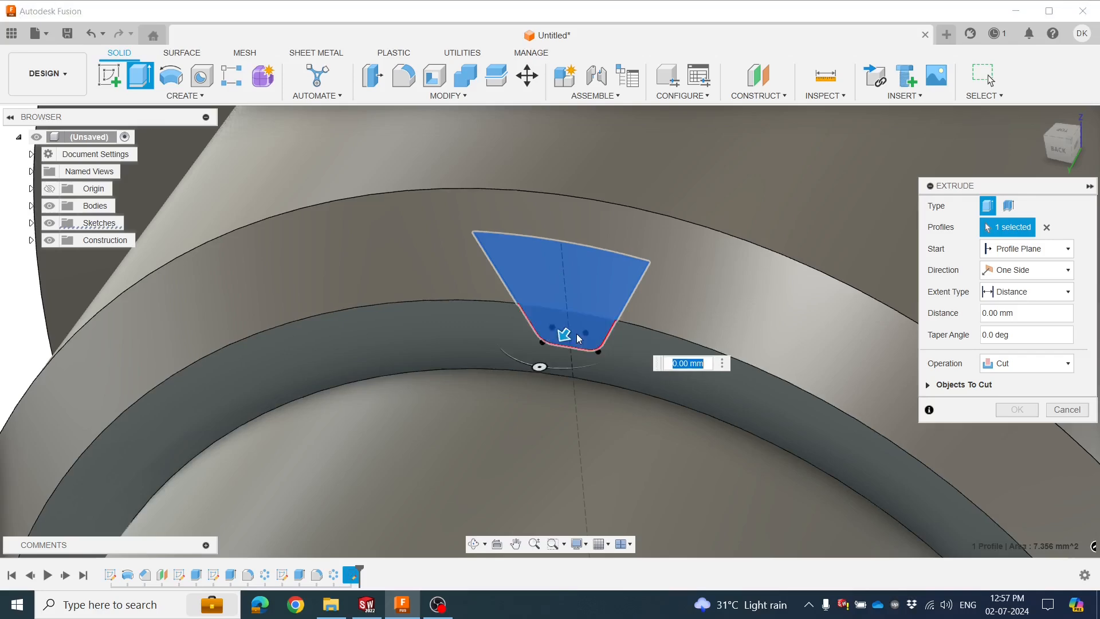
{"action": "scroll", "coordinate": [576, 333], "scroll_direction": "down", "scroll_amount": 2}
{"action": "scroll", "coordinate": [576, 334], "scroll_direction": "down", "scroll_amount": 5}
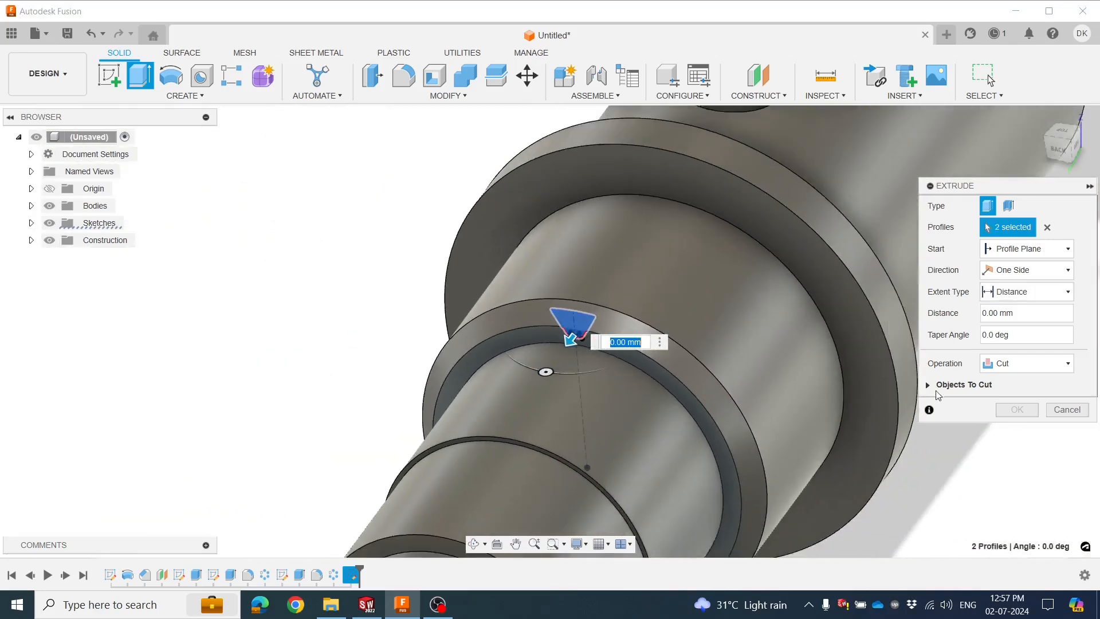
{"action": "scroll", "coordinate": [1047, 471], "scroll_direction": "up", "scroll_amount": 2}
Set the extent to To Object and cut the notch through the shoulder up to the large flange's face
{"action": "left_click", "coordinate": [1003, 250]}
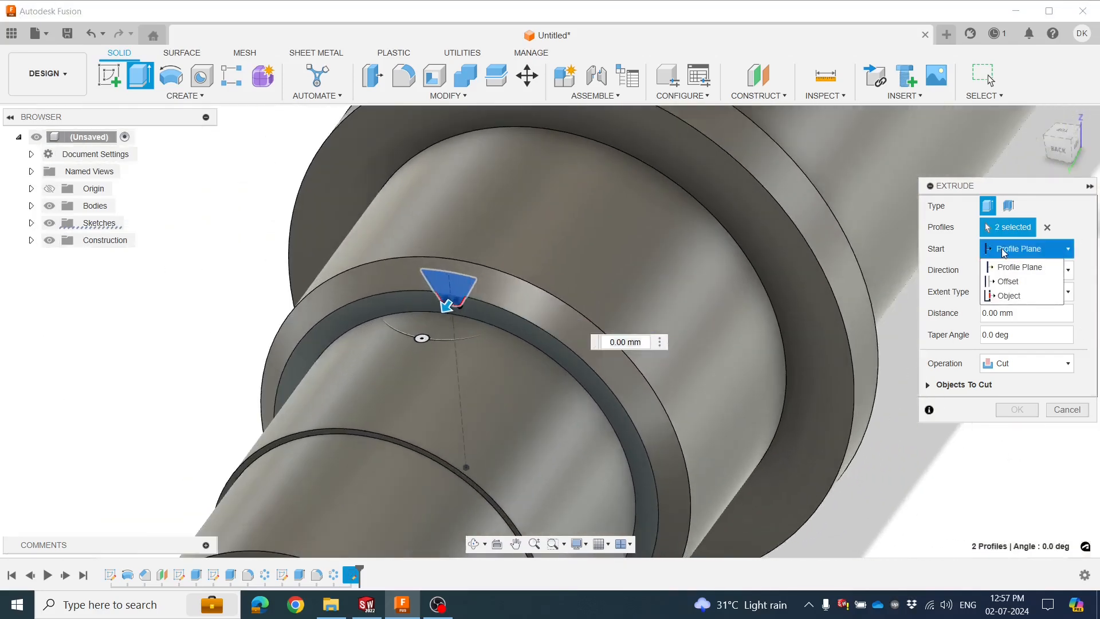
{"action": "left_click", "coordinate": [1007, 267]}
{"action": "left_click", "coordinate": [1008, 271]}
{"action": "left_click", "coordinate": [1006, 289]}
{"action": "left_click", "coordinate": [1005, 293]}
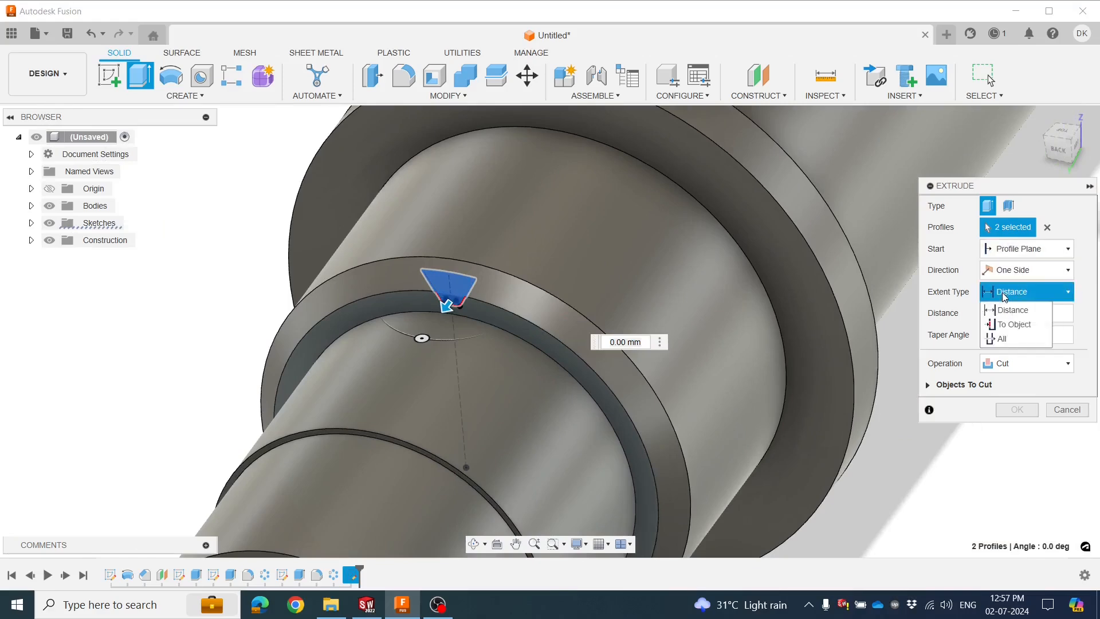
{"action": "left_click", "coordinate": [1014, 325]}
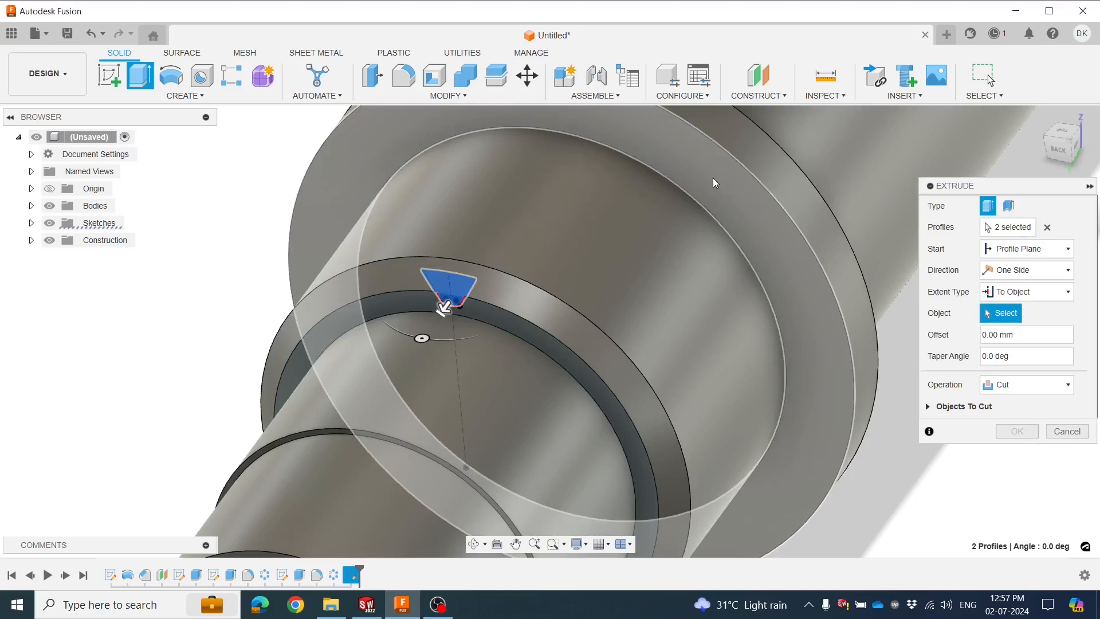
{"action": "left_click", "coordinate": [713, 179]}
{"action": "scroll", "coordinate": [714, 183], "scroll_direction": "down", "scroll_amount": 2}
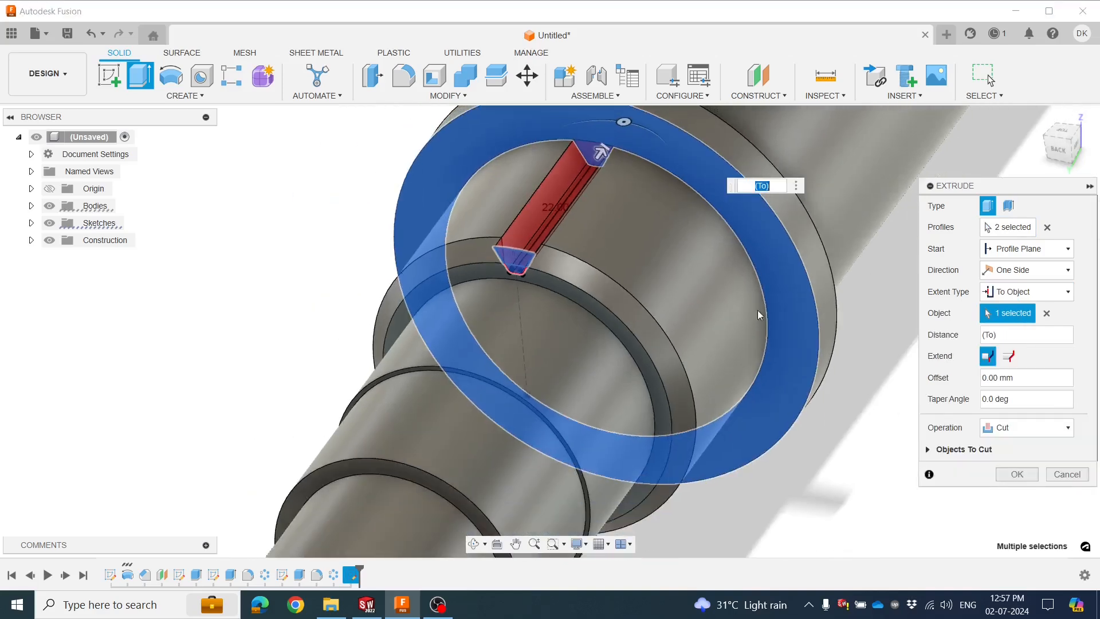
{"action": "left_click", "coordinate": [1015, 474]}
{"action": "middle_click_drag", "start_coordinate": [816, 274], "coordinate": [464, 198]}
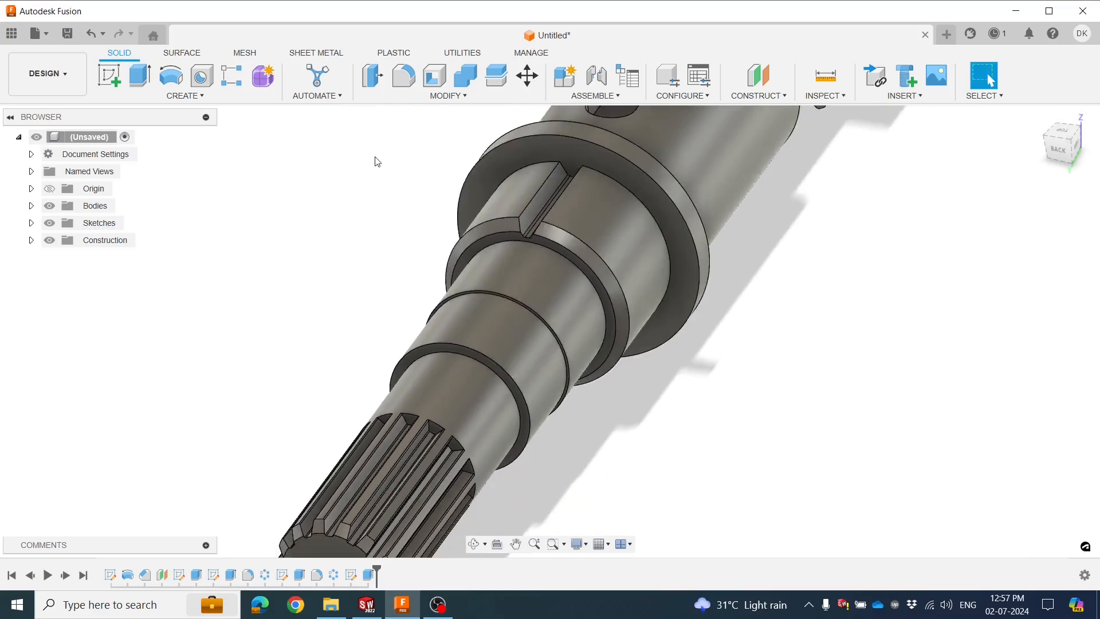
{"action": "left_click", "coordinate": [183, 94]}
{"action": "mouse_move", "coordinate": [143, 388]}
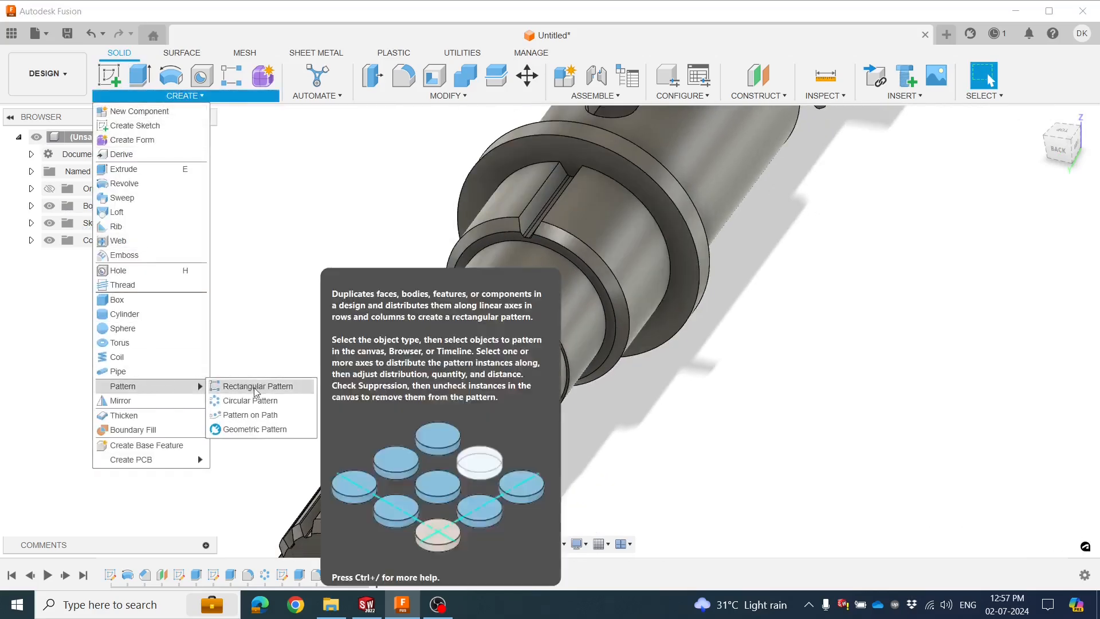
{"action": "left_click", "coordinate": [237, 401]}
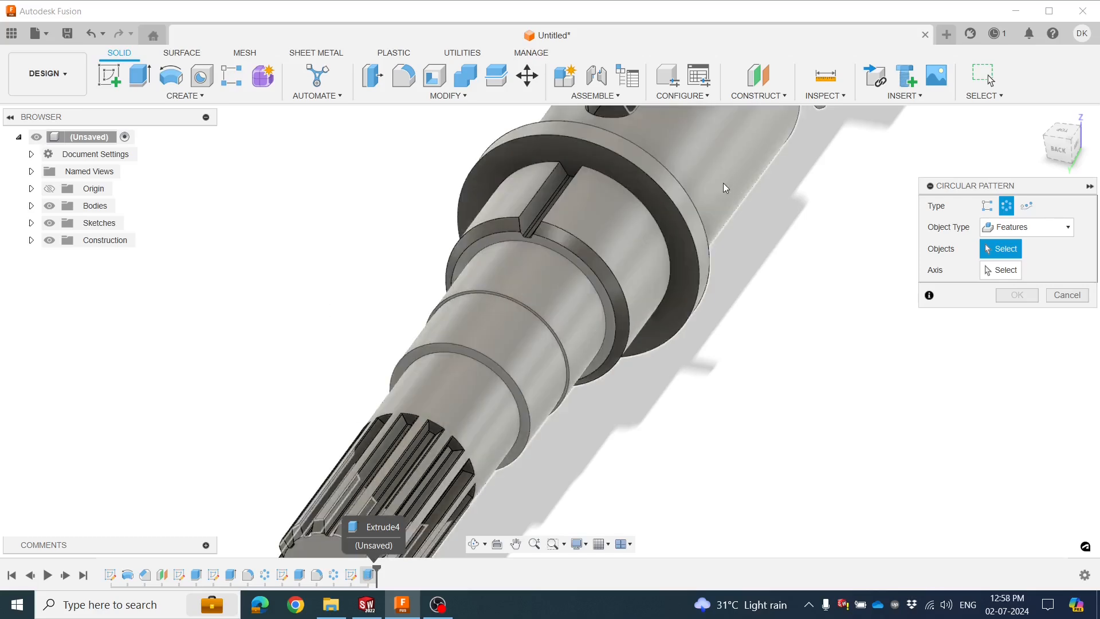
{"action": "scroll", "coordinate": [734, 187], "scroll_direction": "up", "scroll_amount": 1}
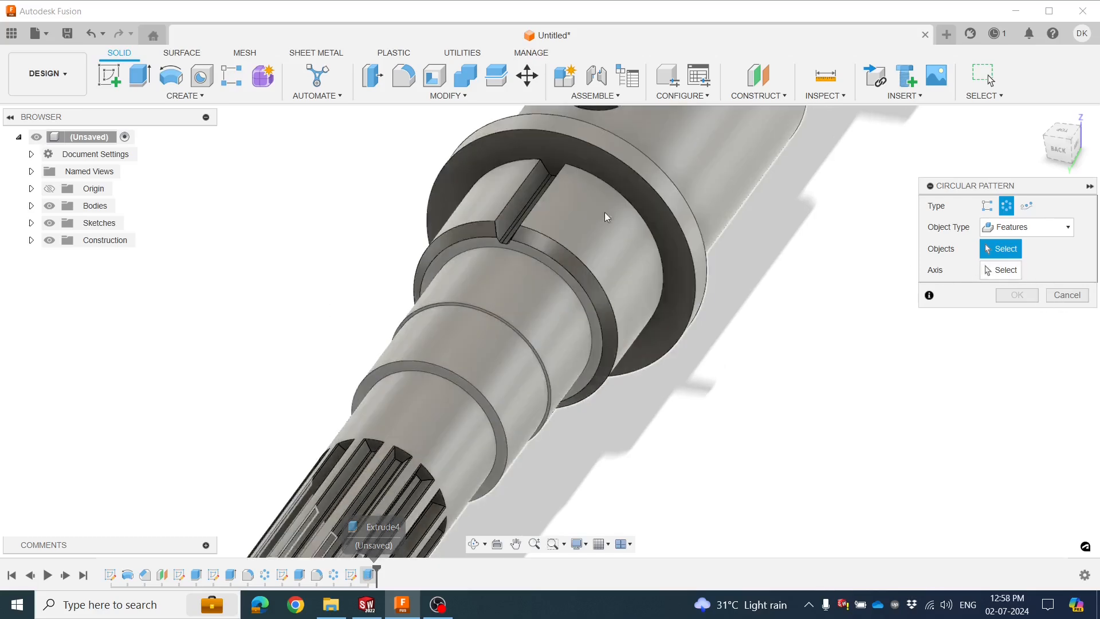
{"action": "left_click", "coordinate": [1064, 296]}
Fillet the two upper long edges of the notch on the 38 mm shoulder with a 0.5 mm radius
{"action": "left_click", "coordinate": [404, 76]}
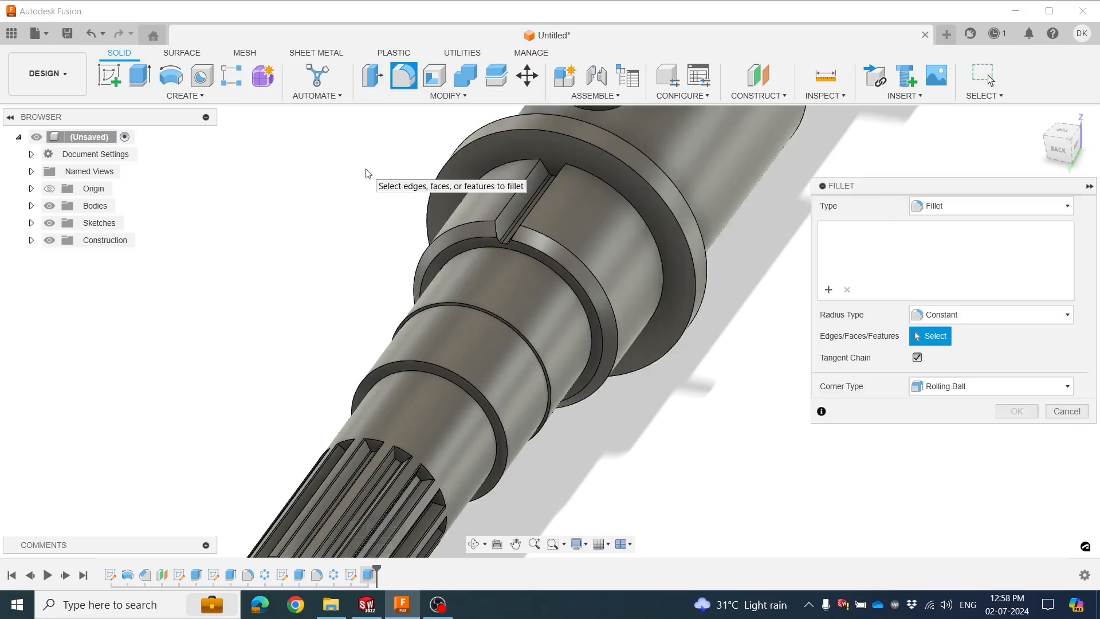
{"action": "left_click", "coordinate": [513, 201]}
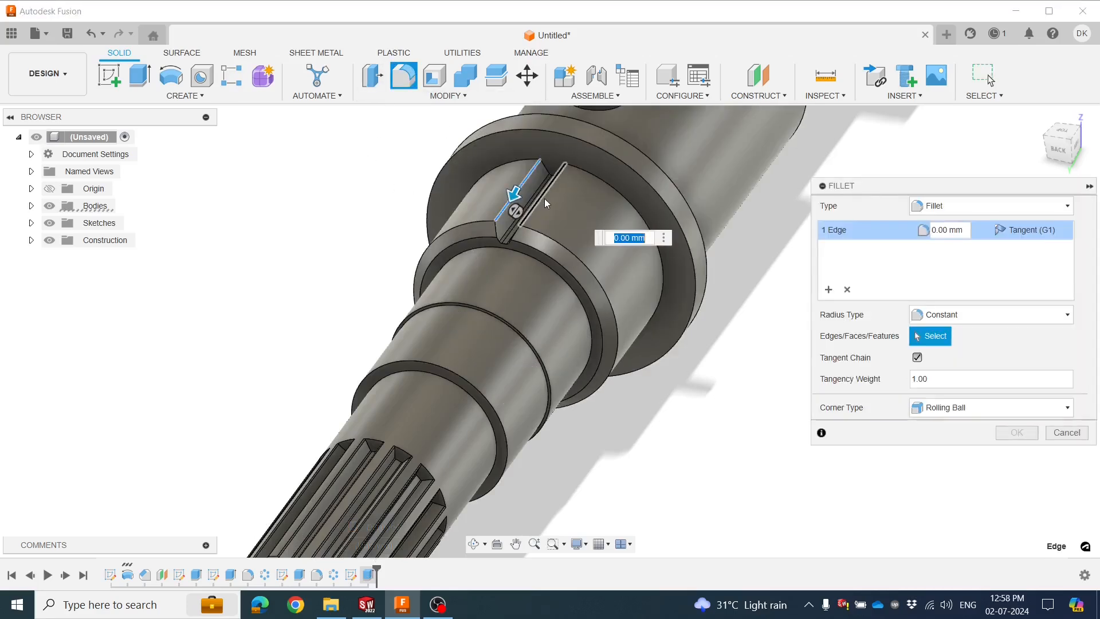
{"action": "left_click", "coordinate": [544, 197]}
{"action": "type", "text": ".5"}
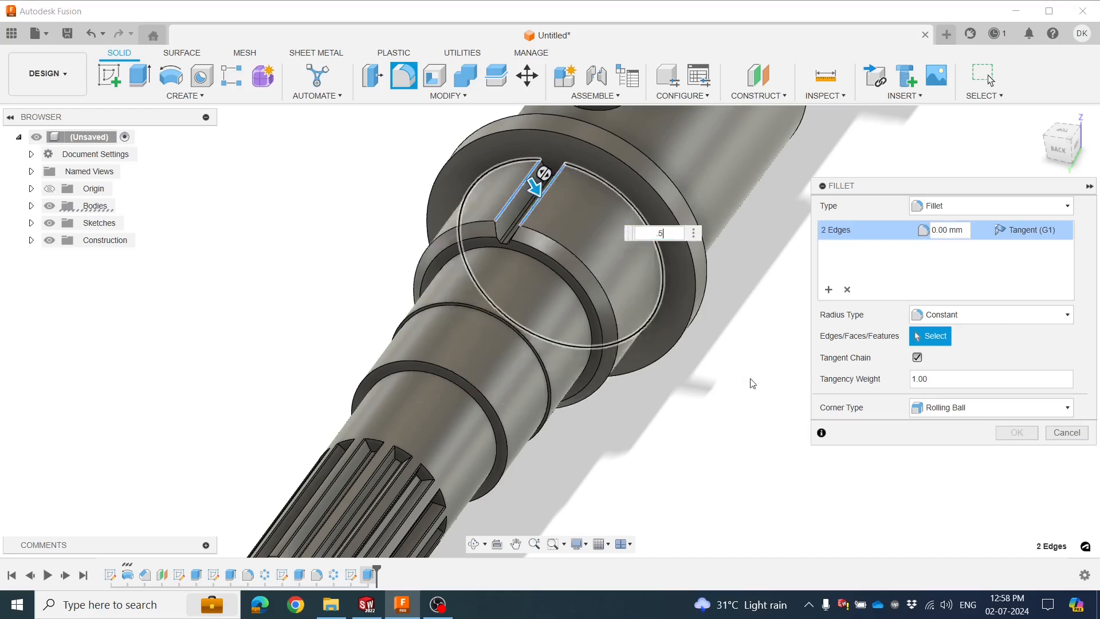
{"action": "left_click", "coordinate": [1017, 432]}
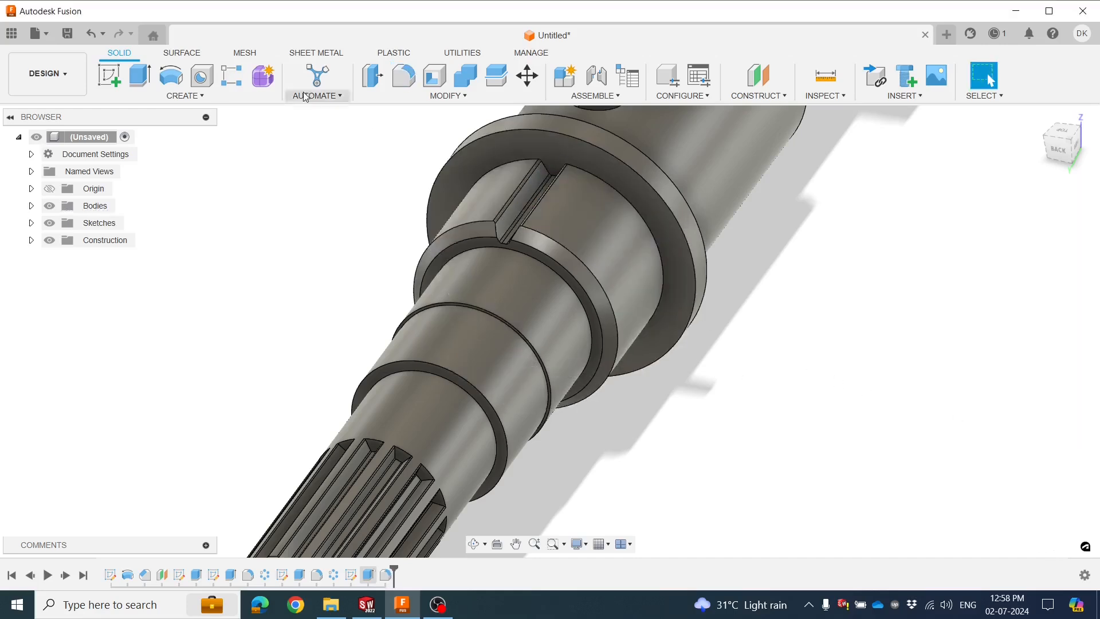
Circular-pattern the notch cut and its fillet around the shaft axis with a quantity of 17 over the full circle
{"action": "left_click", "coordinate": [204, 95]}
{"action": "mouse_move", "coordinate": [191, 391]}
{"action": "left_click", "coordinate": [251, 400]}
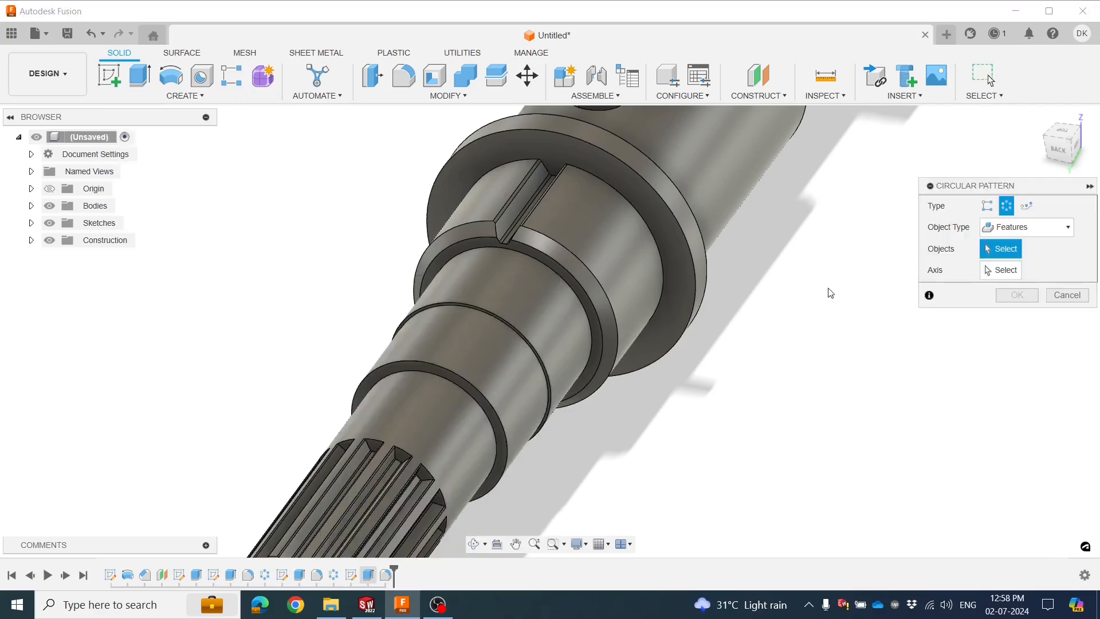
{"action": "left_click", "coordinate": [369, 575]}
{"action": "left_click", "coordinate": [369, 576]}
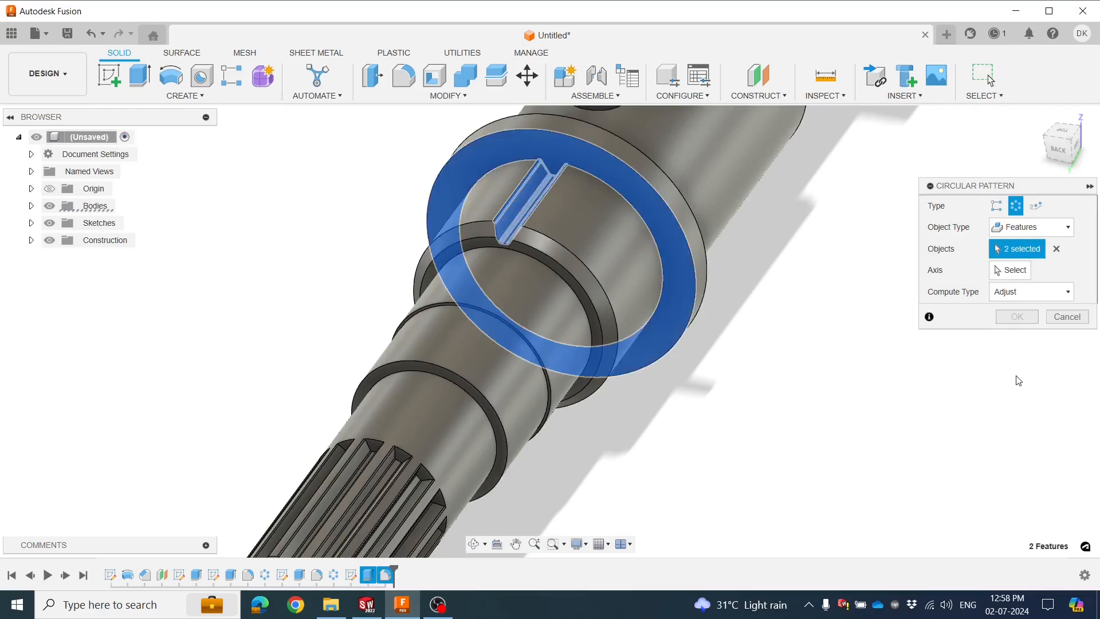
{"action": "left_click", "coordinate": [1010, 270]}
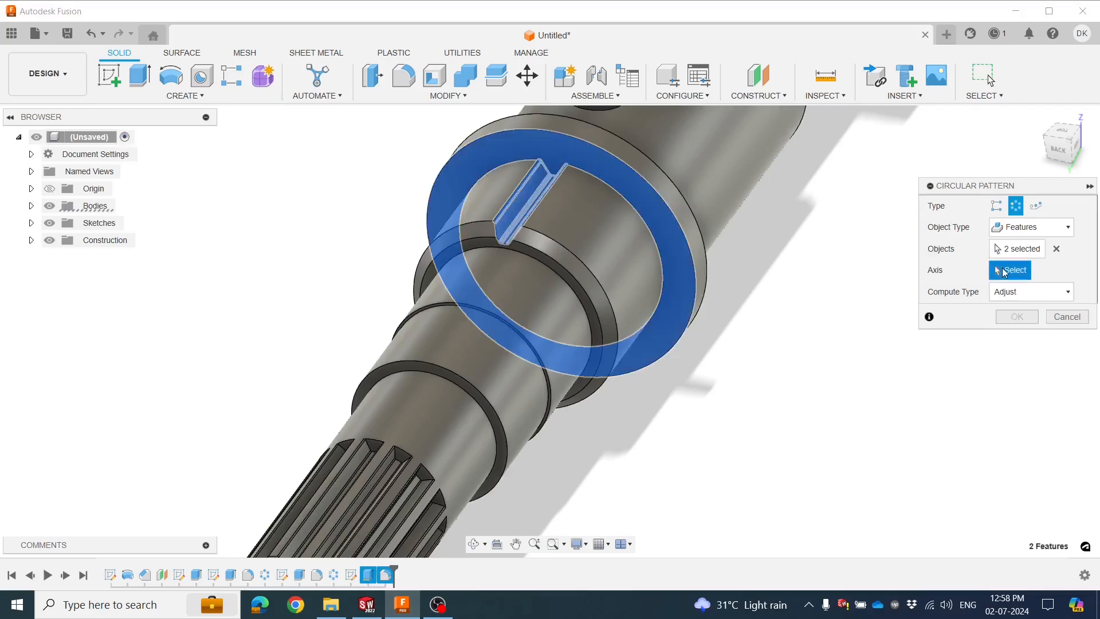
{"action": "left_click", "coordinate": [549, 260]}
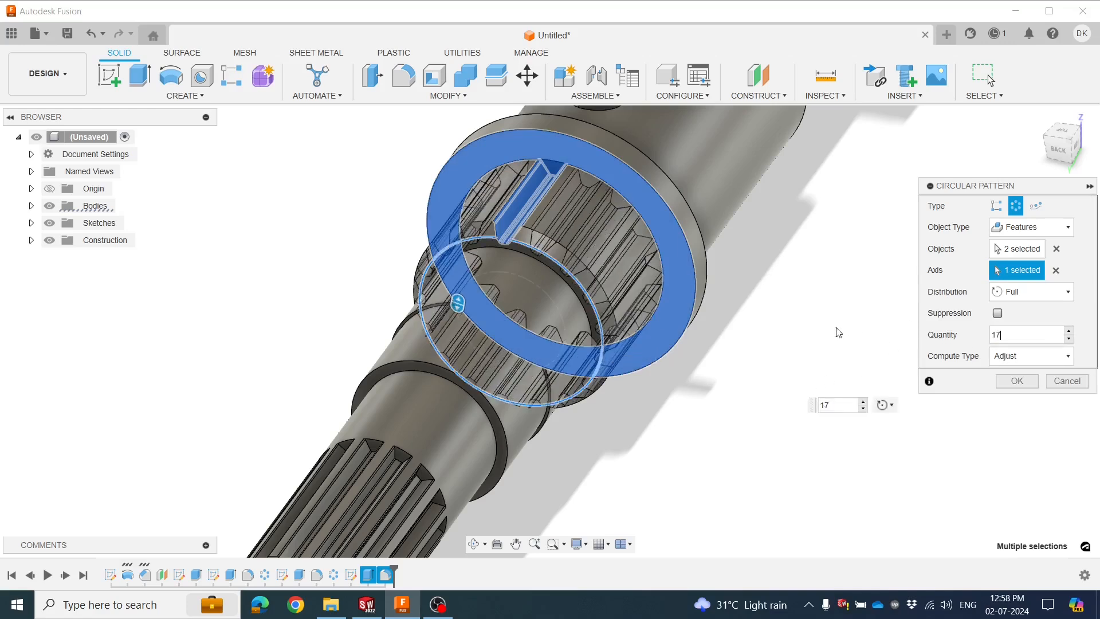
{"action": "left_click", "coordinate": [1013, 382]}
{"action": "scroll", "coordinate": [778, 312], "scroll_direction": "down", "scroll_amount": 10}
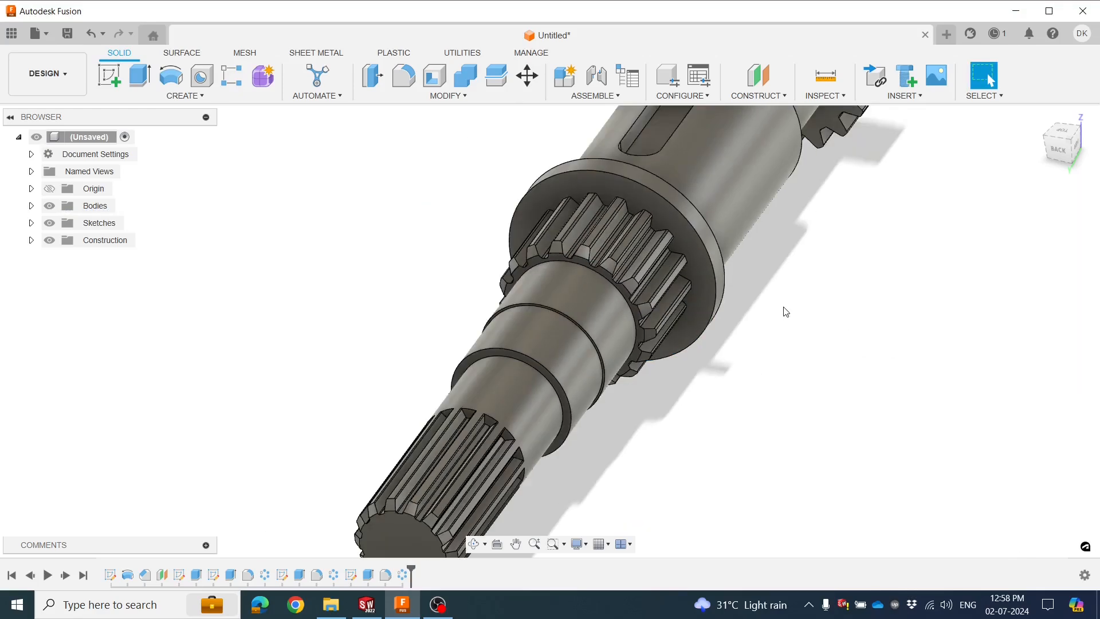
Sketch a small circle centred on the shaft's splined end face and finish the sketch
{"action": "middle_click_drag", "start_coordinate": [682, 415], "coordinate": [784, 389], "text": "shift"}
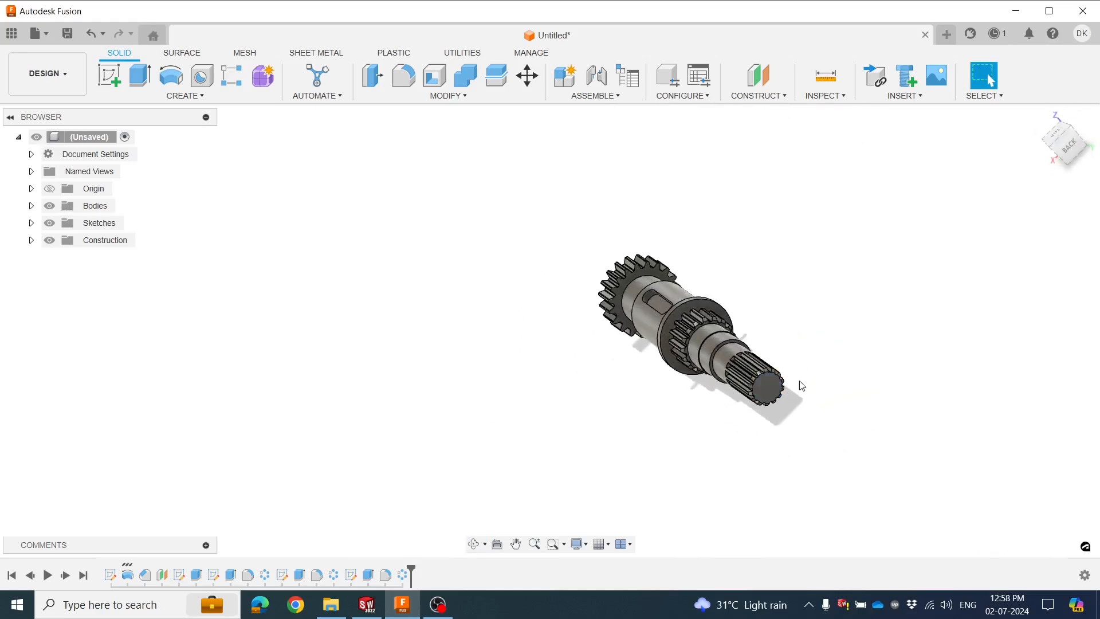
{"action": "scroll", "coordinate": [806, 386], "scroll_direction": "up", "scroll_amount": 3}
{"action": "scroll", "coordinate": [783, 428], "scroll_direction": "up", "scroll_amount": 2}
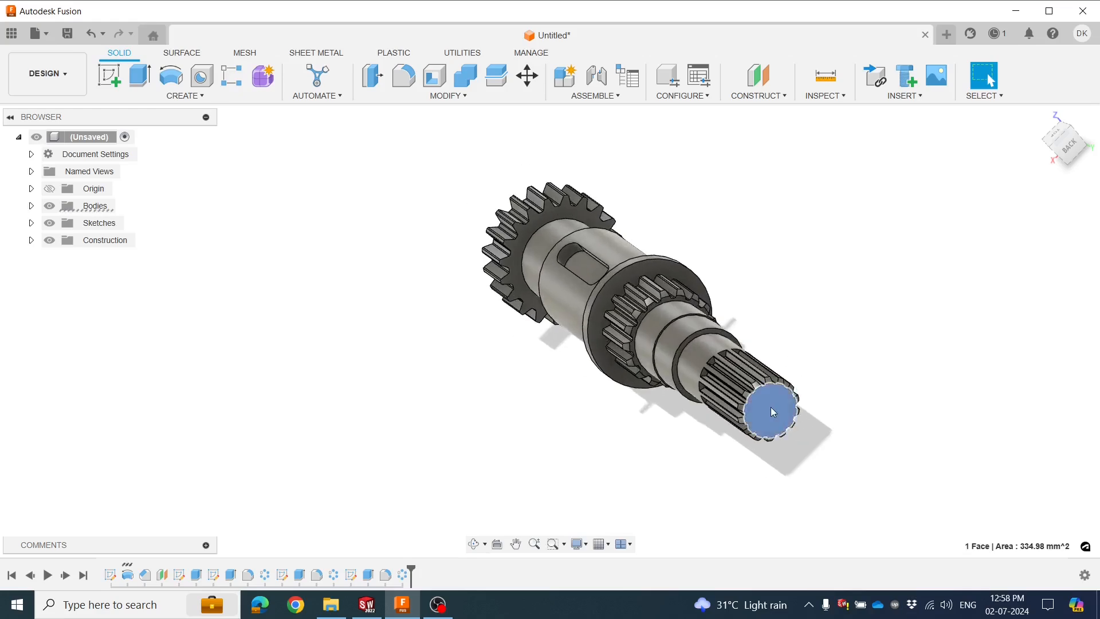
{"action": "right_click", "coordinate": [771, 408]}
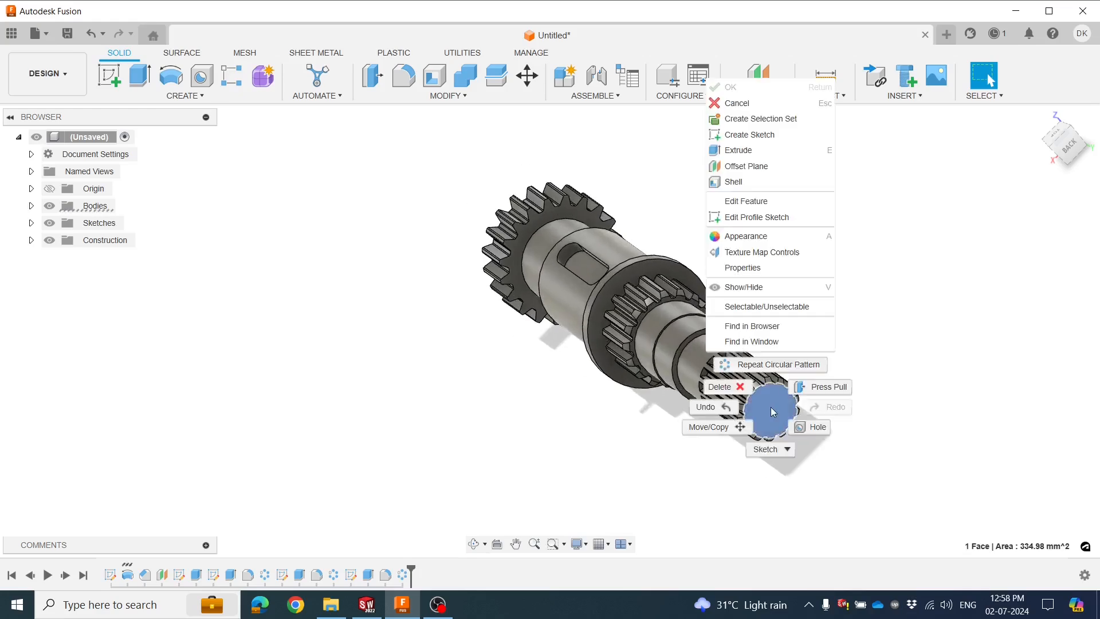
{"action": "left_click", "coordinate": [740, 141]}
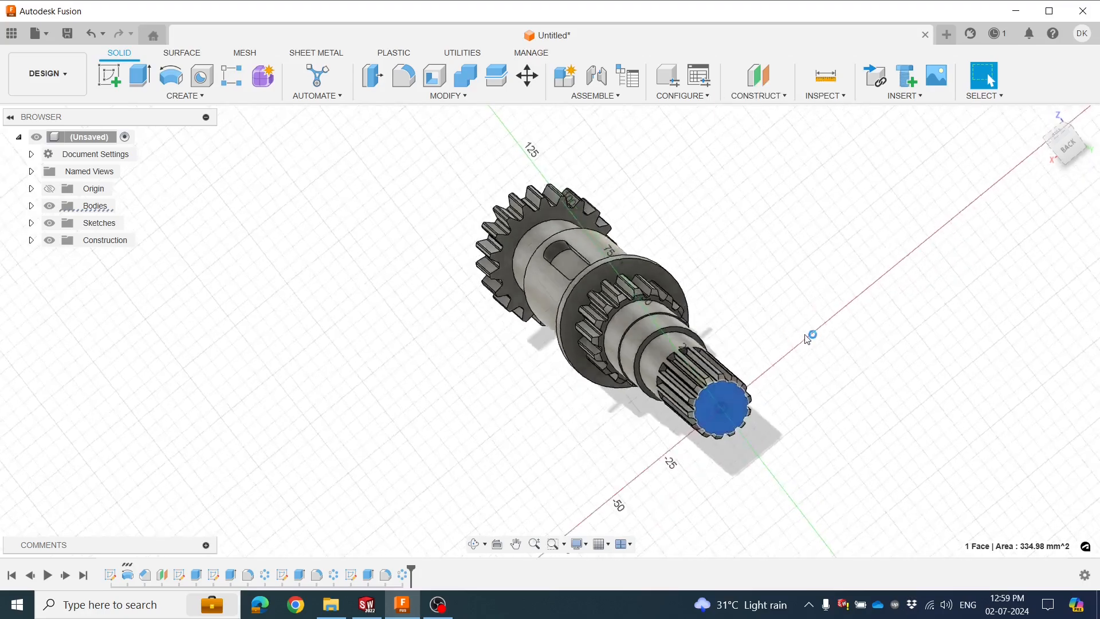
{"action": "scroll", "coordinate": [570, 321], "scroll_direction": "up", "scroll_amount": 4}
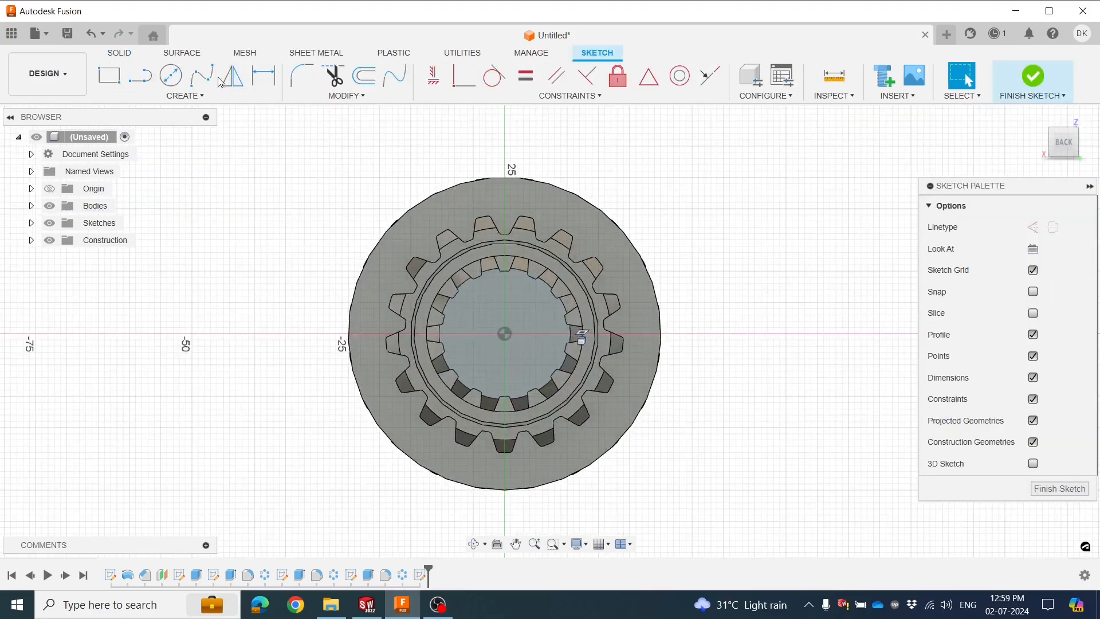
{"action": "left_click", "coordinate": [169, 77]}
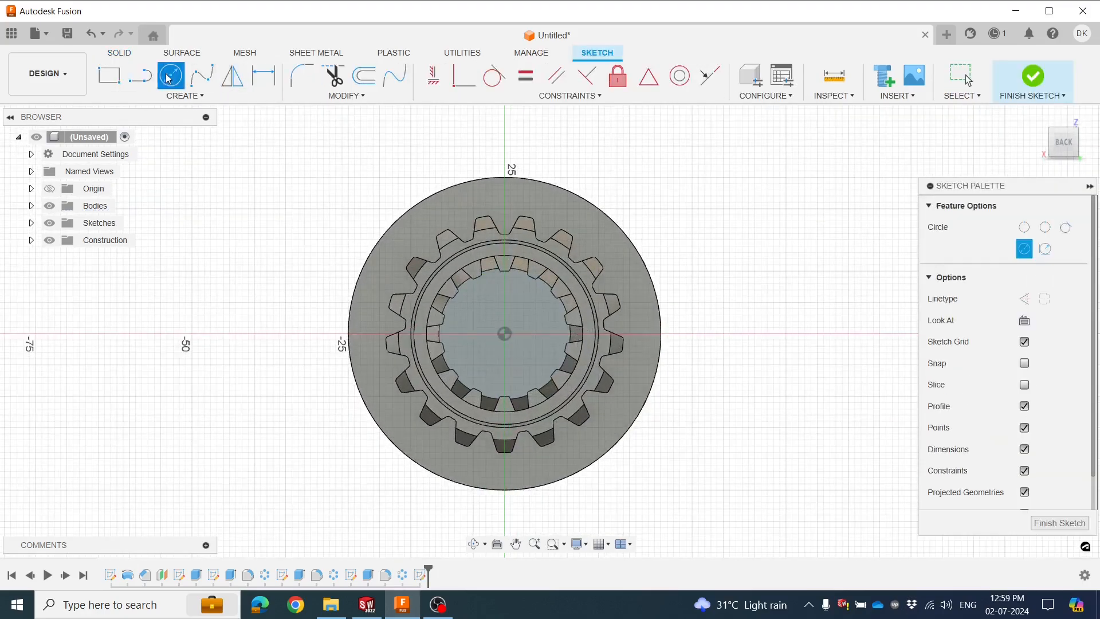
{"action": "left_click", "coordinate": [509, 335]}
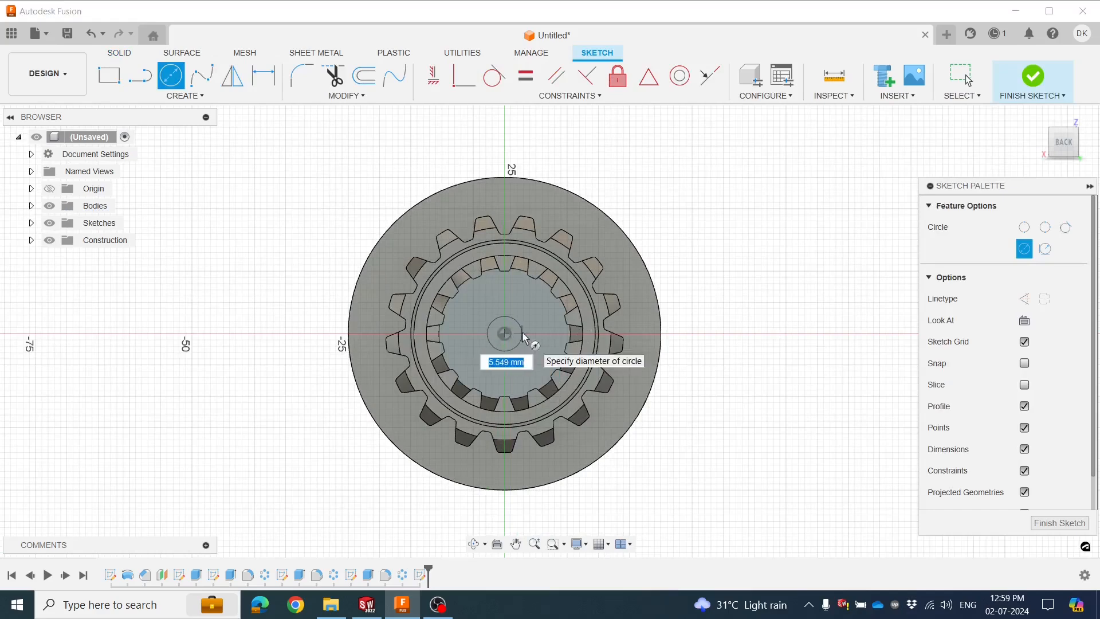
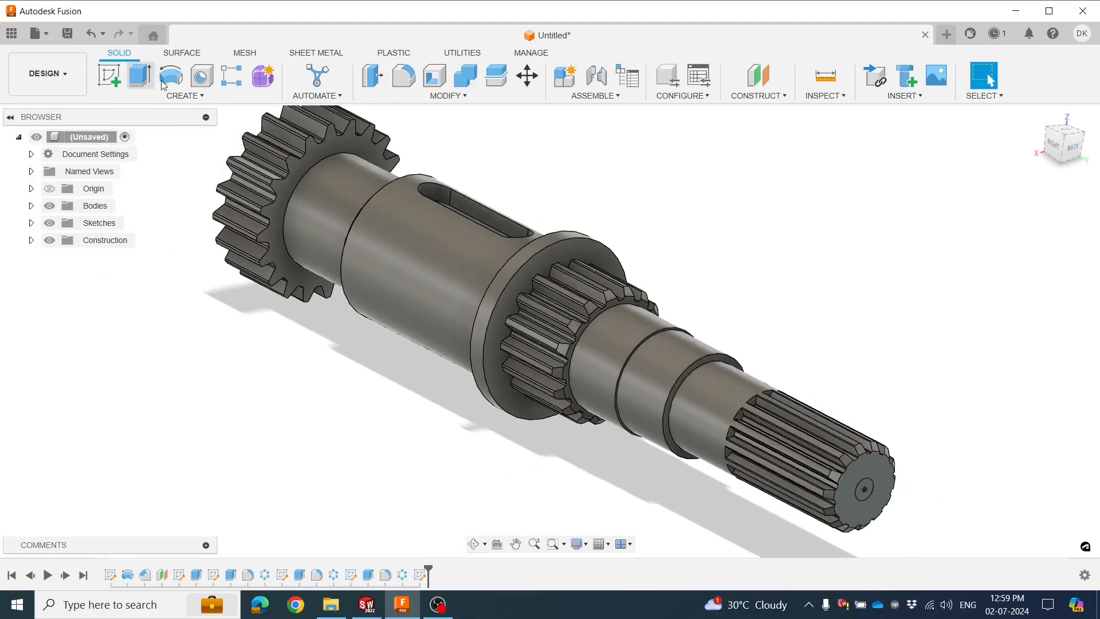
Cut-extrude the circle 14 mm into the shaft's splined end to make a centre hole
{"action": "left_click", "coordinate": [143, 79]}
{"action": "left_click", "coordinate": [1026, 320]}
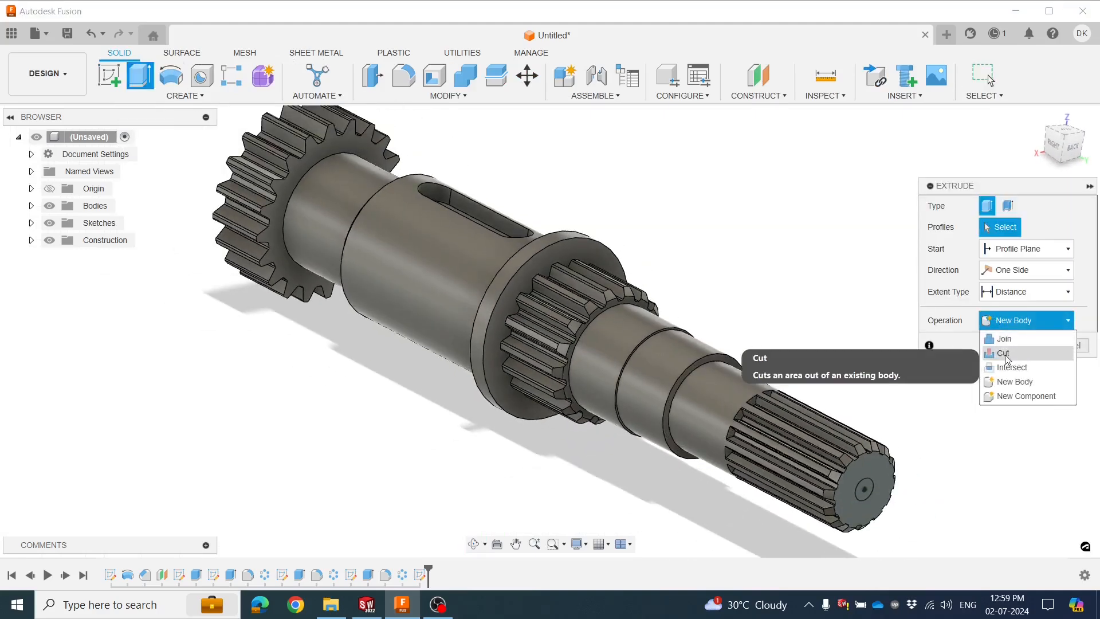
{"action": "left_click", "coordinate": [1000, 354]}
{"action": "scroll", "coordinate": [864, 488], "scroll_direction": "up", "scroll_amount": 3}
{"action": "scroll", "coordinate": [864, 488], "scroll_direction": "up", "scroll_amount": 2}
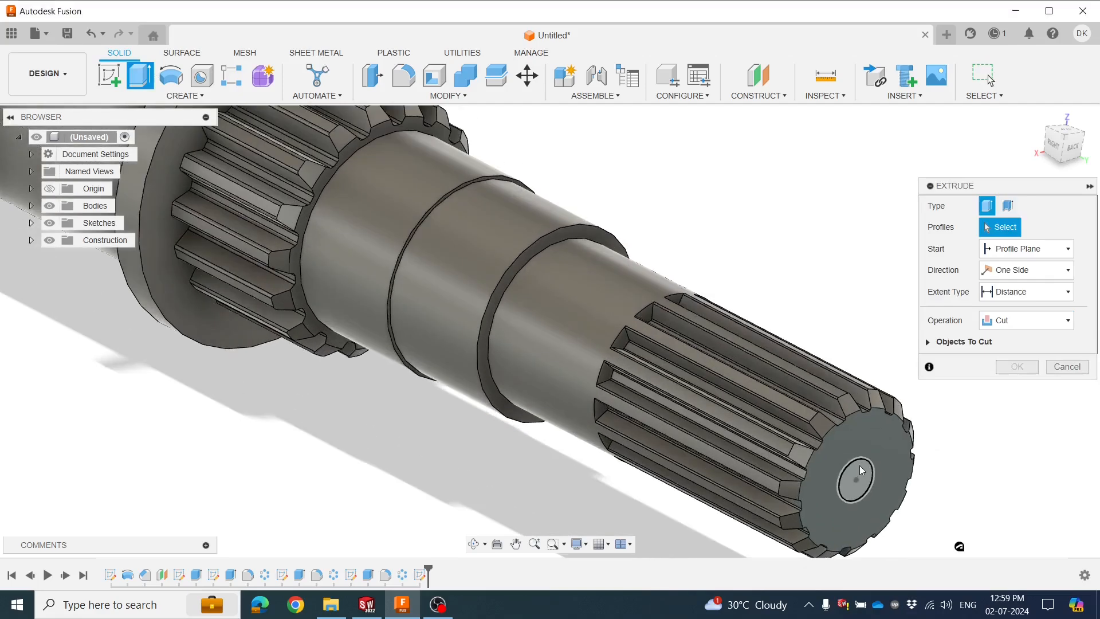
{"action": "left_click", "coordinate": [860, 466]}
{"action": "left_click_drag", "start_coordinate": [866, 485], "coordinate": [801, 445]}
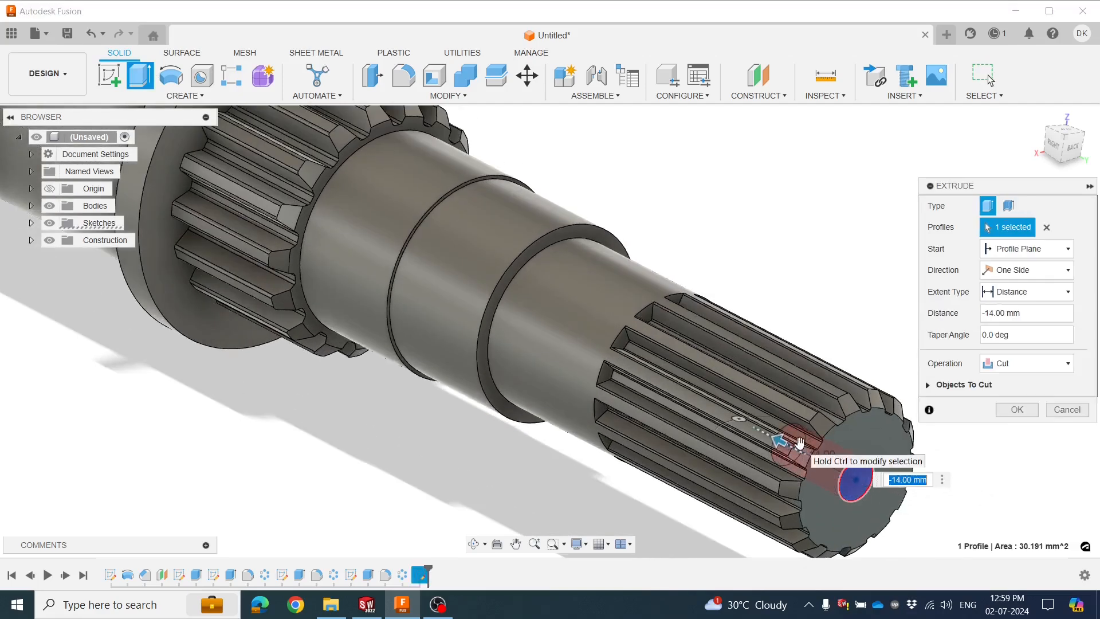
{"action": "left_click", "coordinate": [1024, 414]}
{"action": "scroll", "coordinate": [802, 319], "scroll_direction": "down", "scroll_amount": 6}
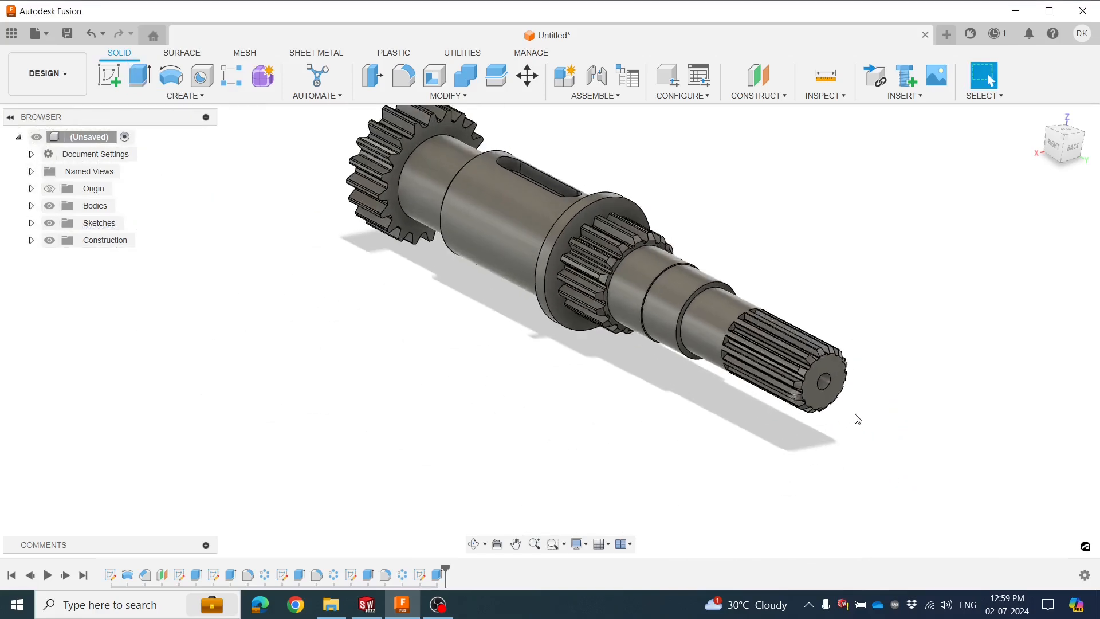
{"action": "scroll", "coordinate": [855, 418], "scroll_direction": "up", "scroll_amount": 2}
{"action": "middle_click_drag", "start_coordinate": [734, 399], "coordinate": [302, 380], "text": "shift"}
{"action": "scroll", "coordinate": [616, 443], "scroll_direction": "down", "scroll_amount": 3}
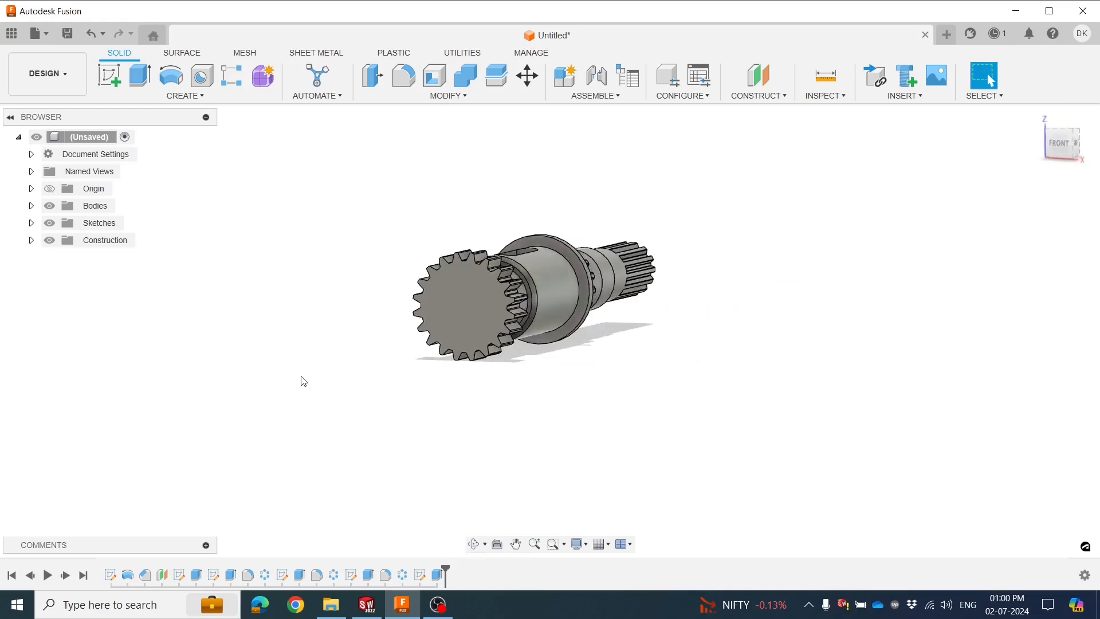
Sketch a 10.2 mm diameter circle centred on the toothed head's flat end face and finish the sketch
{"action": "left_click", "coordinate": [438, 289]}
{"action": "right_click", "coordinate": [438, 288]}
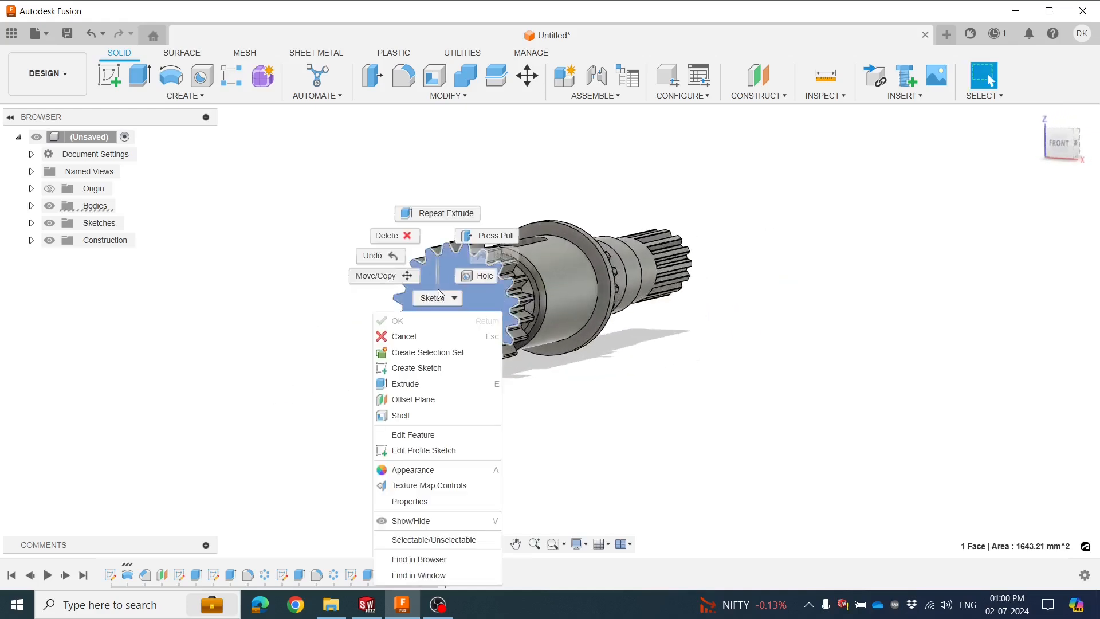
{"action": "left_click", "coordinate": [432, 373]}
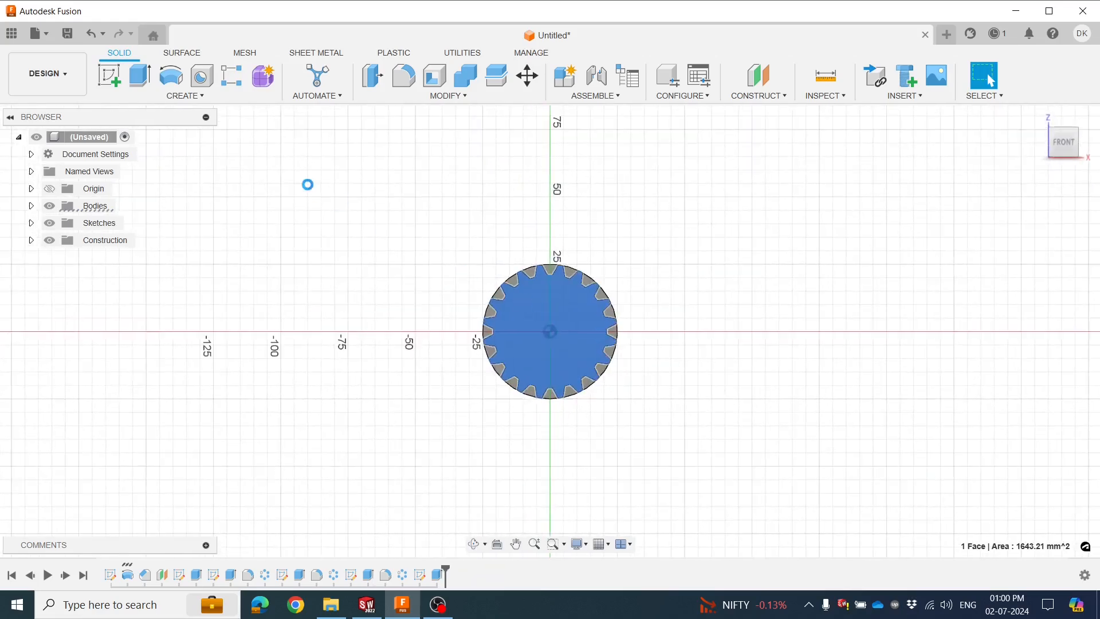
{"action": "scroll", "coordinate": [308, 187], "scroll_direction": "up", "scroll_amount": 4}
{"action": "scroll", "coordinate": [347, 211], "scroll_direction": "down", "scroll_amount": 3}
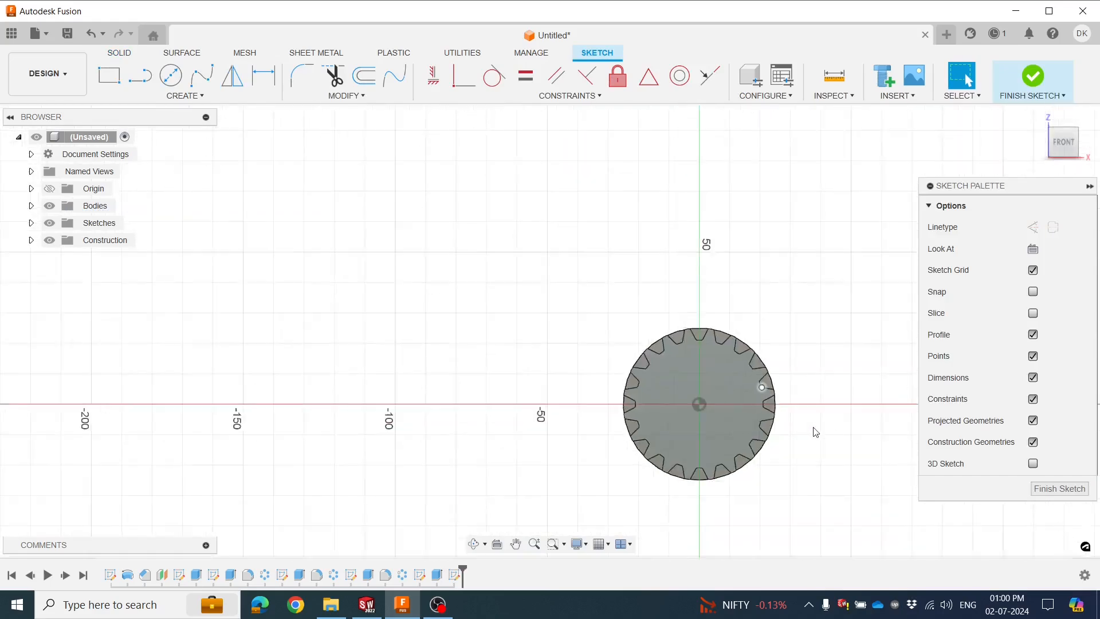
{"action": "scroll", "coordinate": [814, 432], "scroll_direction": "up", "scroll_amount": 3}
{"action": "middle_click_drag", "start_coordinate": [738, 393], "coordinate": [623, 343]}
{"action": "left_click", "coordinate": [172, 79]}
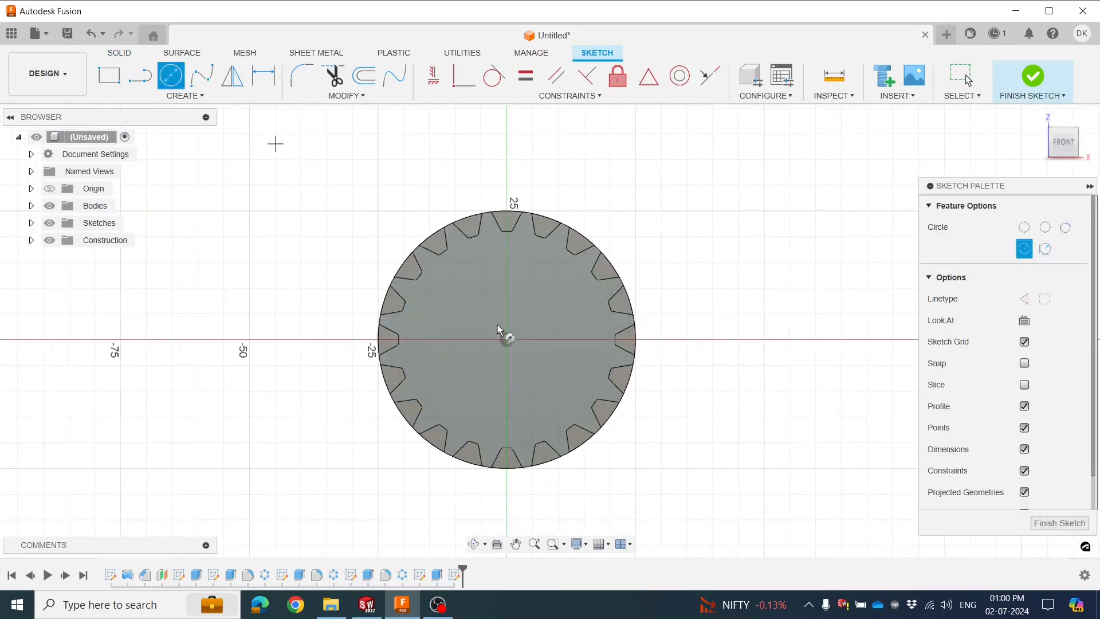
{"action": "left_click", "coordinate": [508, 341]}
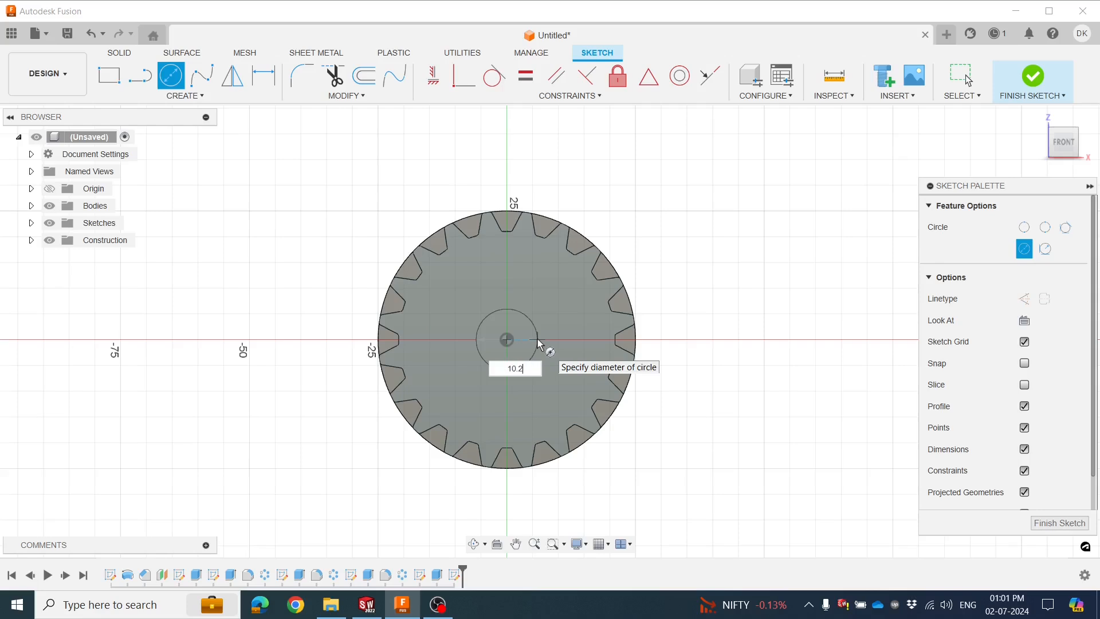
{"action": "left_click", "coordinate": [1031, 81]}
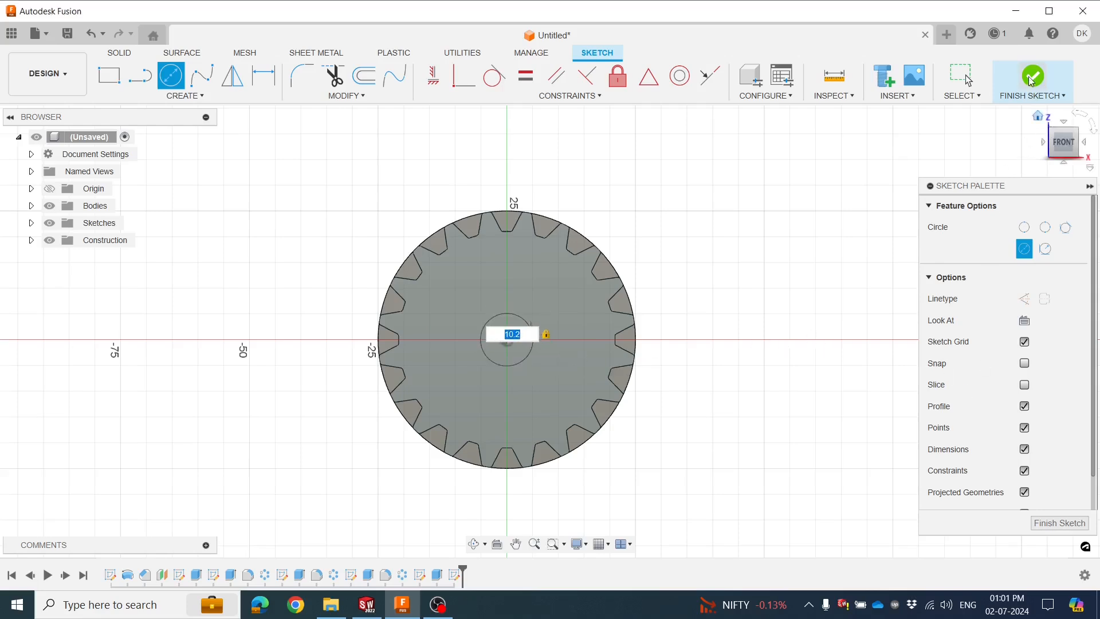
Cut-extrude the circle 20 mm into the toothed head to make a centre hole
{"action": "left_click", "coordinate": [140, 76]}
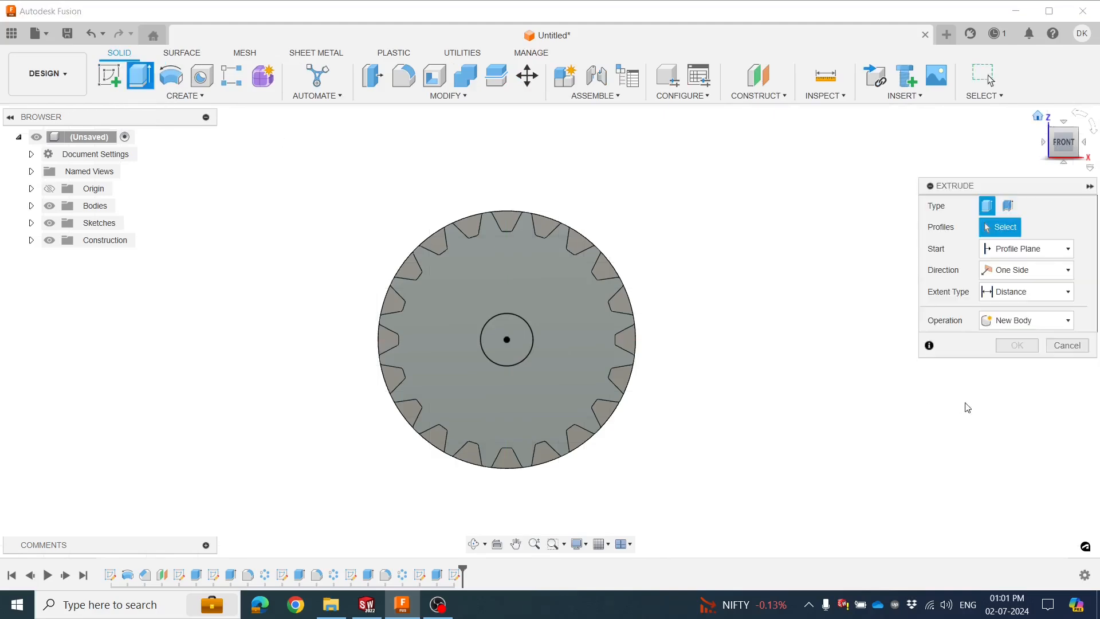
{"action": "left_click", "coordinate": [997, 325]}
{"action": "left_click", "coordinate": [1003, 355]}
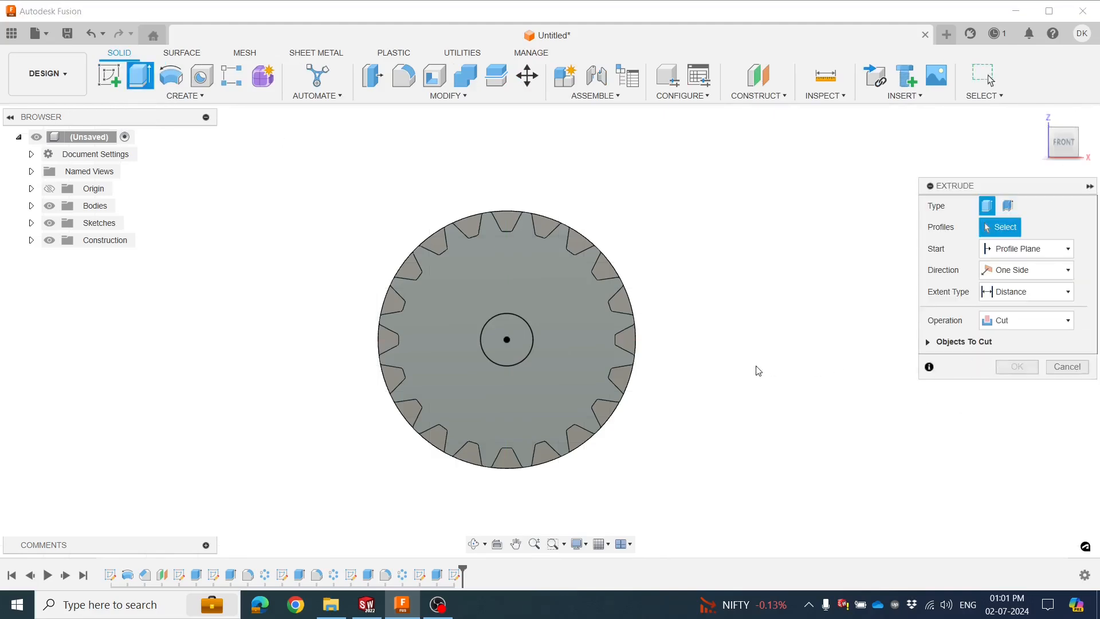
{"action": "scroll", "coordinate": [756, 372], "scroll_direction": "down", "scroll_amount": 1}
{"action": "middle_click_drag", "start_coordinate": [756, 371], "coordinate": [799, 453], "text": "shift"}
{"action": "left_click", "coordinate": [799, 452]}
{"action": "left_click_drag", "start_coordinate": [766, 449], "coordinate": [758, 433]}
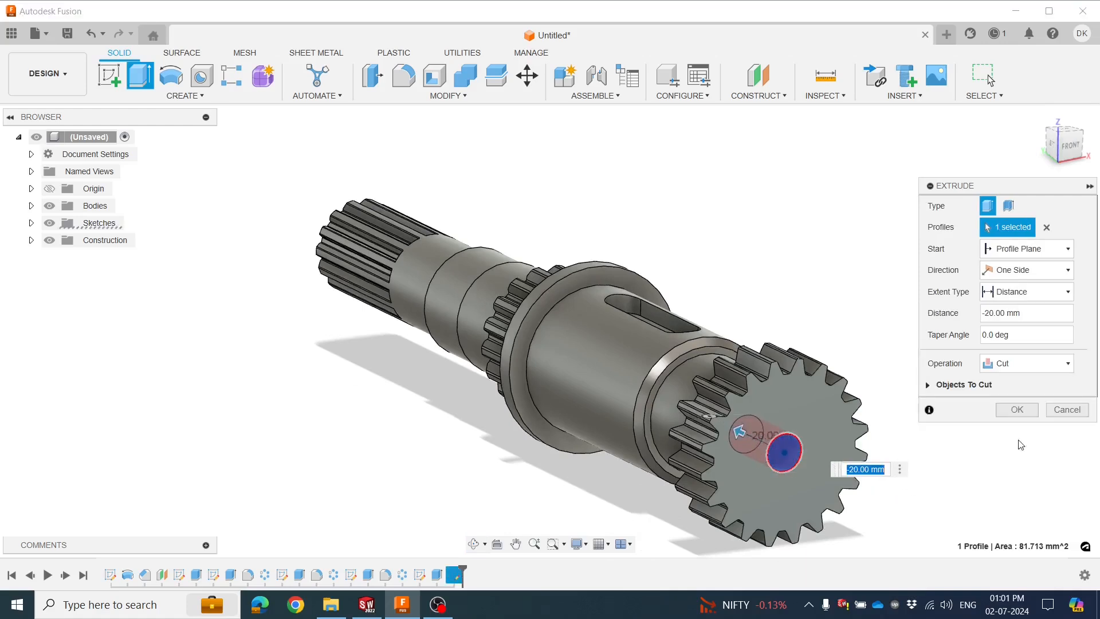
{"action": "left_click", "coordinate": [1017, 410]}
Inspect the completed shaft from the back, front and top, and return to the isometric home view
{"action": "middle_click_drag", "start_coordinate": [803, 296], "coordinate": [730, 405], "text": "shift"}
{"action": "left_click", "coordinate": [1067, 151]}
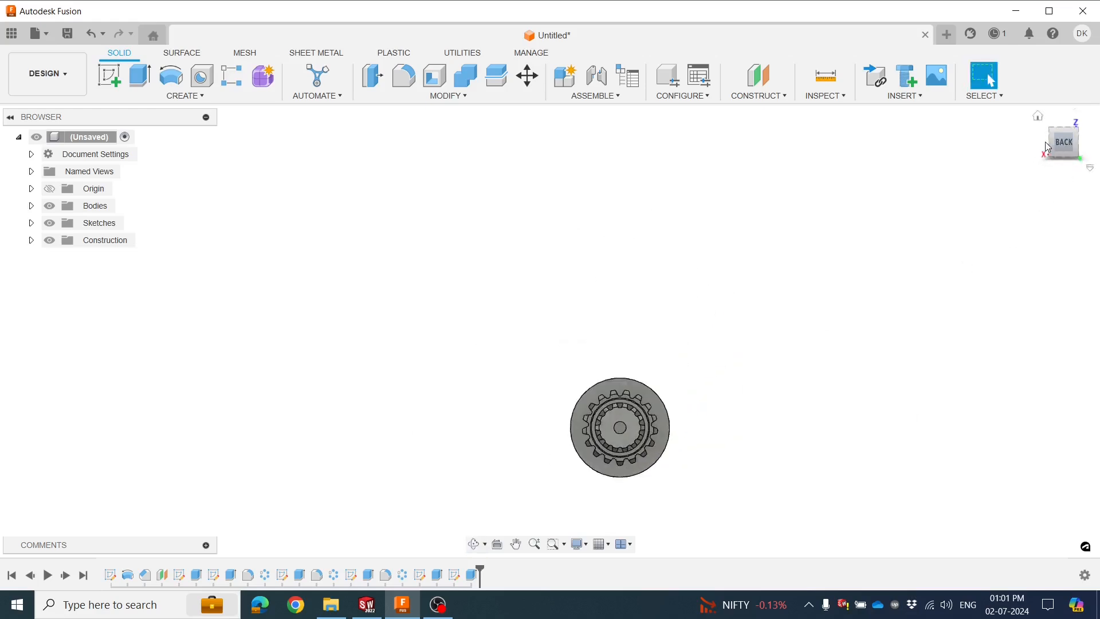
{"action": "left_click", "coordinate": [1048, 147]}
{"action": "left_click", "coordinate": [1045, 142]}
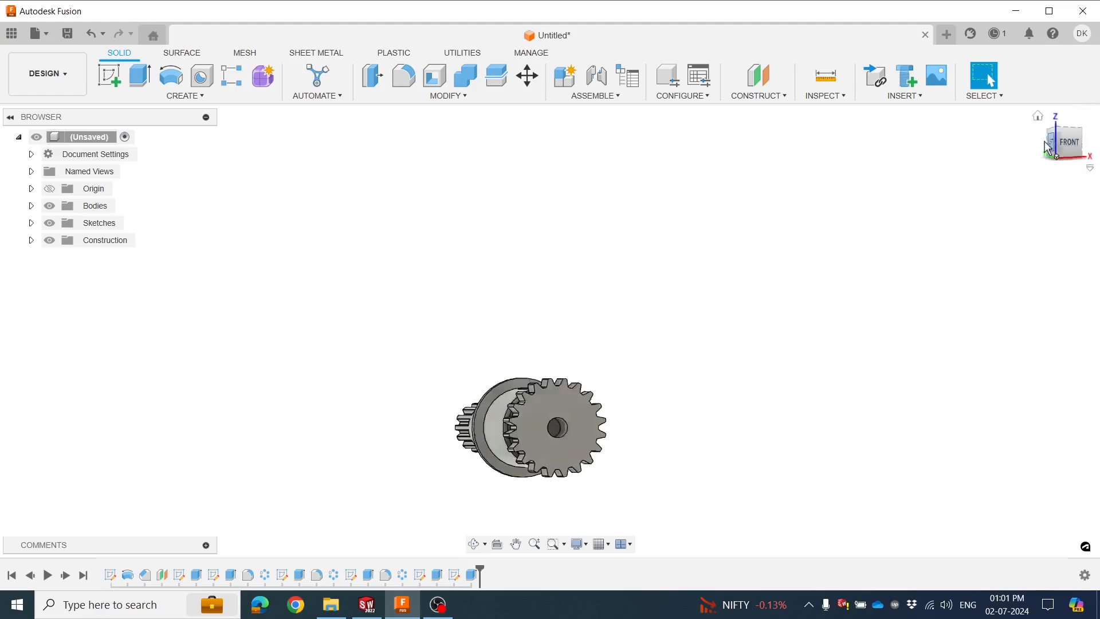
{"action": "left_click", "coordinate": [1069, 127]}
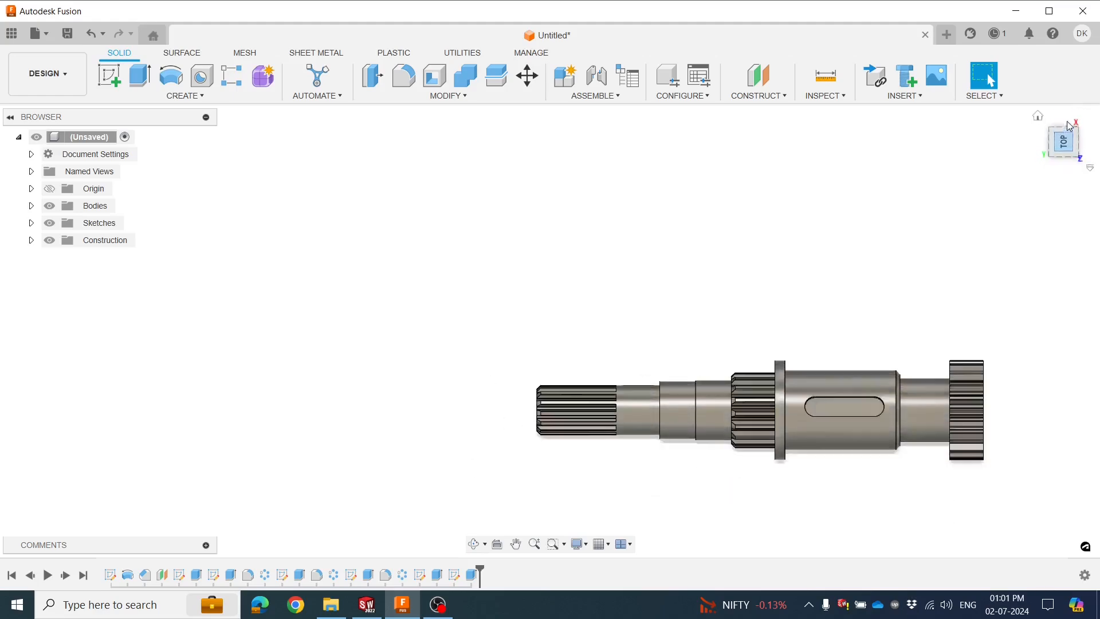
{"action": "left_click", "coordinate": [1038, 116]}
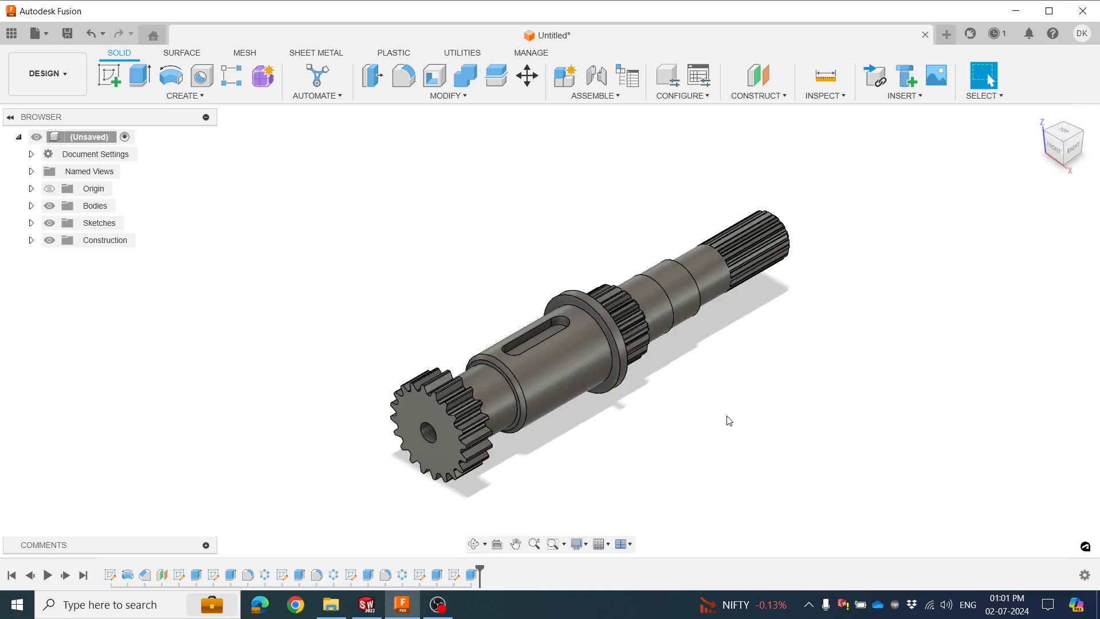
{"action": "scroll", "coordinate": [726, 413], "scroll_direction": "up", "scroll_amount": 1}
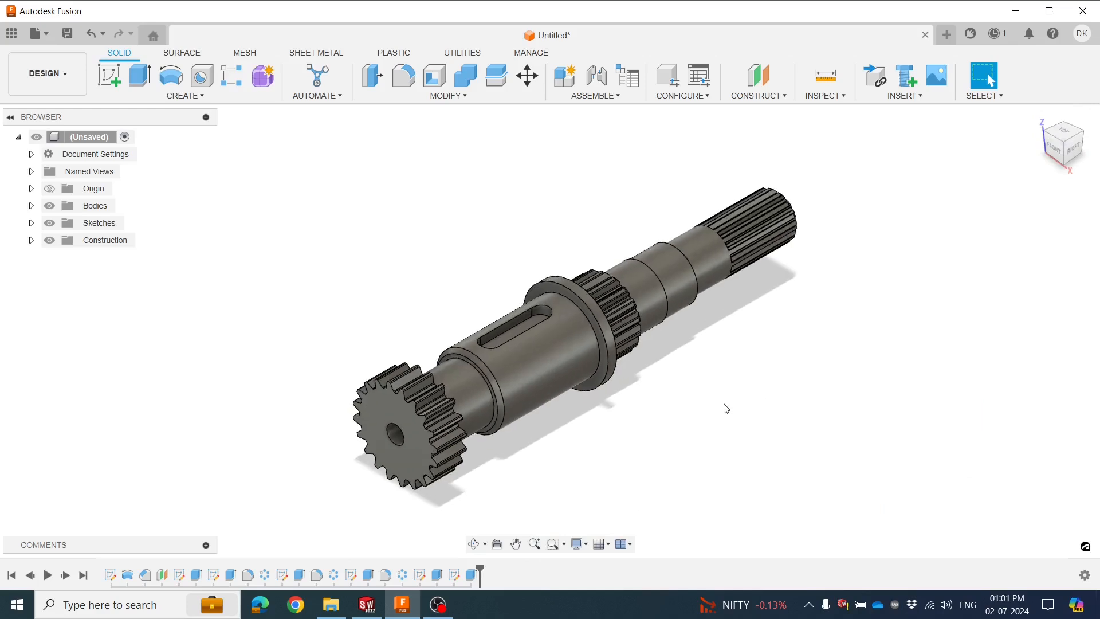